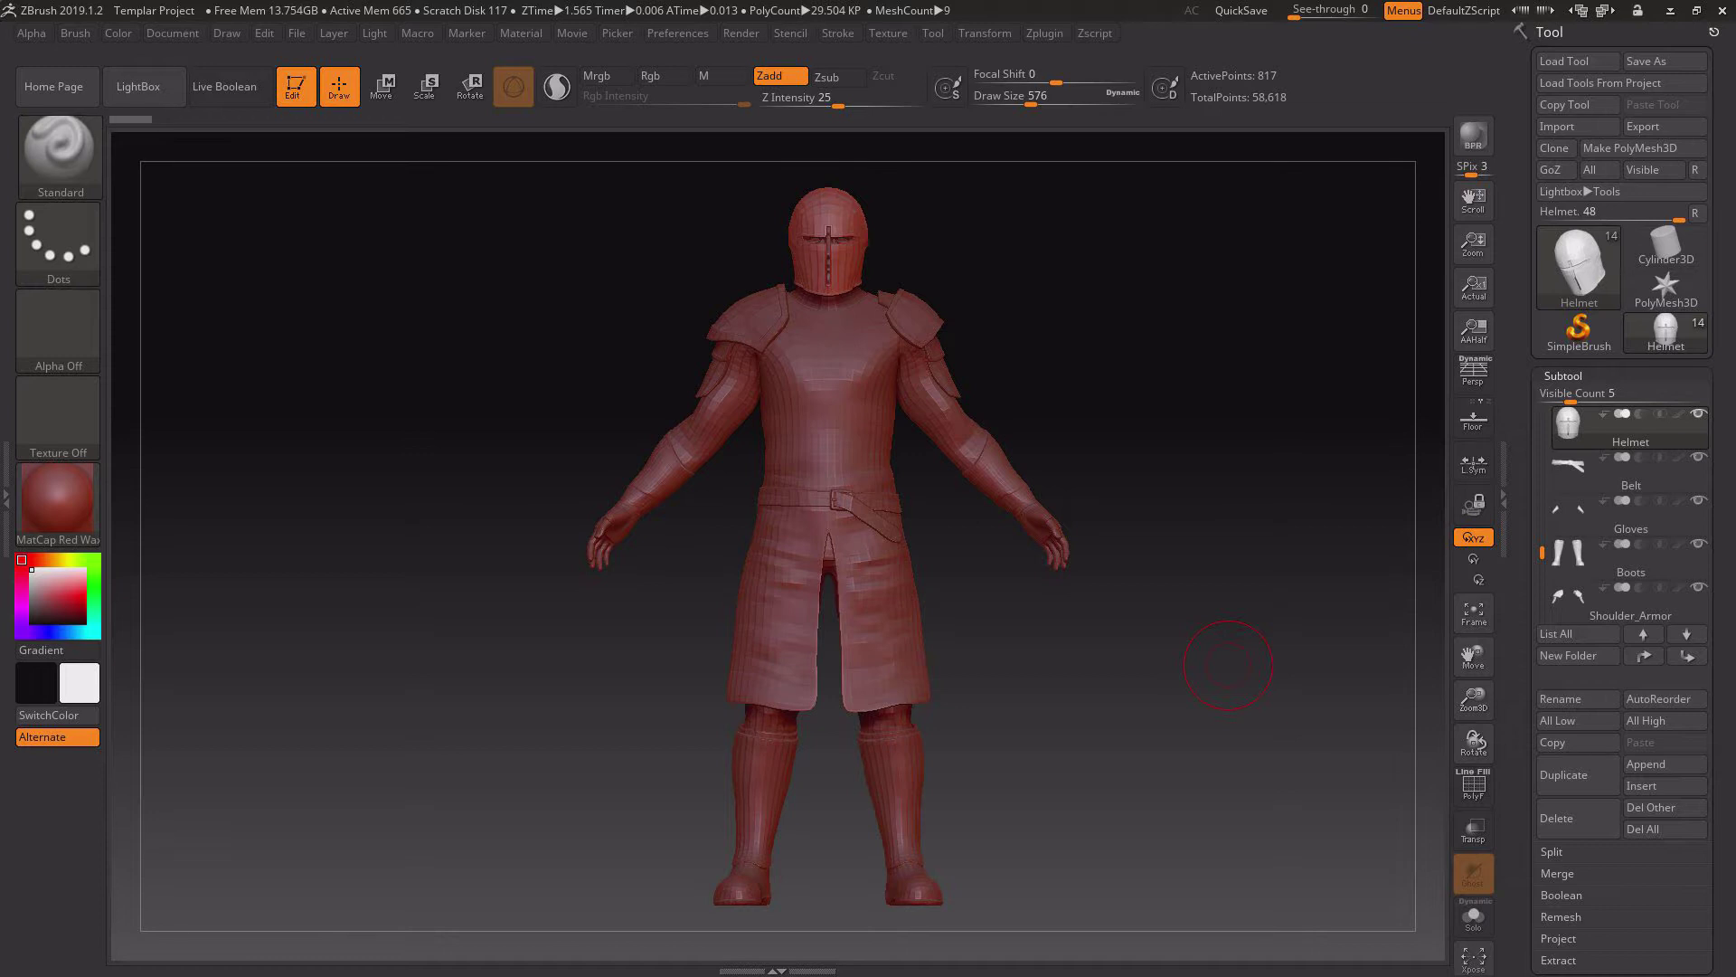
- Switch to Character Creator 3 and show the avatar attributes of CC_Base
mouse_move(1234, 702)
left_mouse_down()
mouse_move(1140, 723)
mouse_move(1224, 698)
mouse_move(1193, 698)
left_mouse_up()
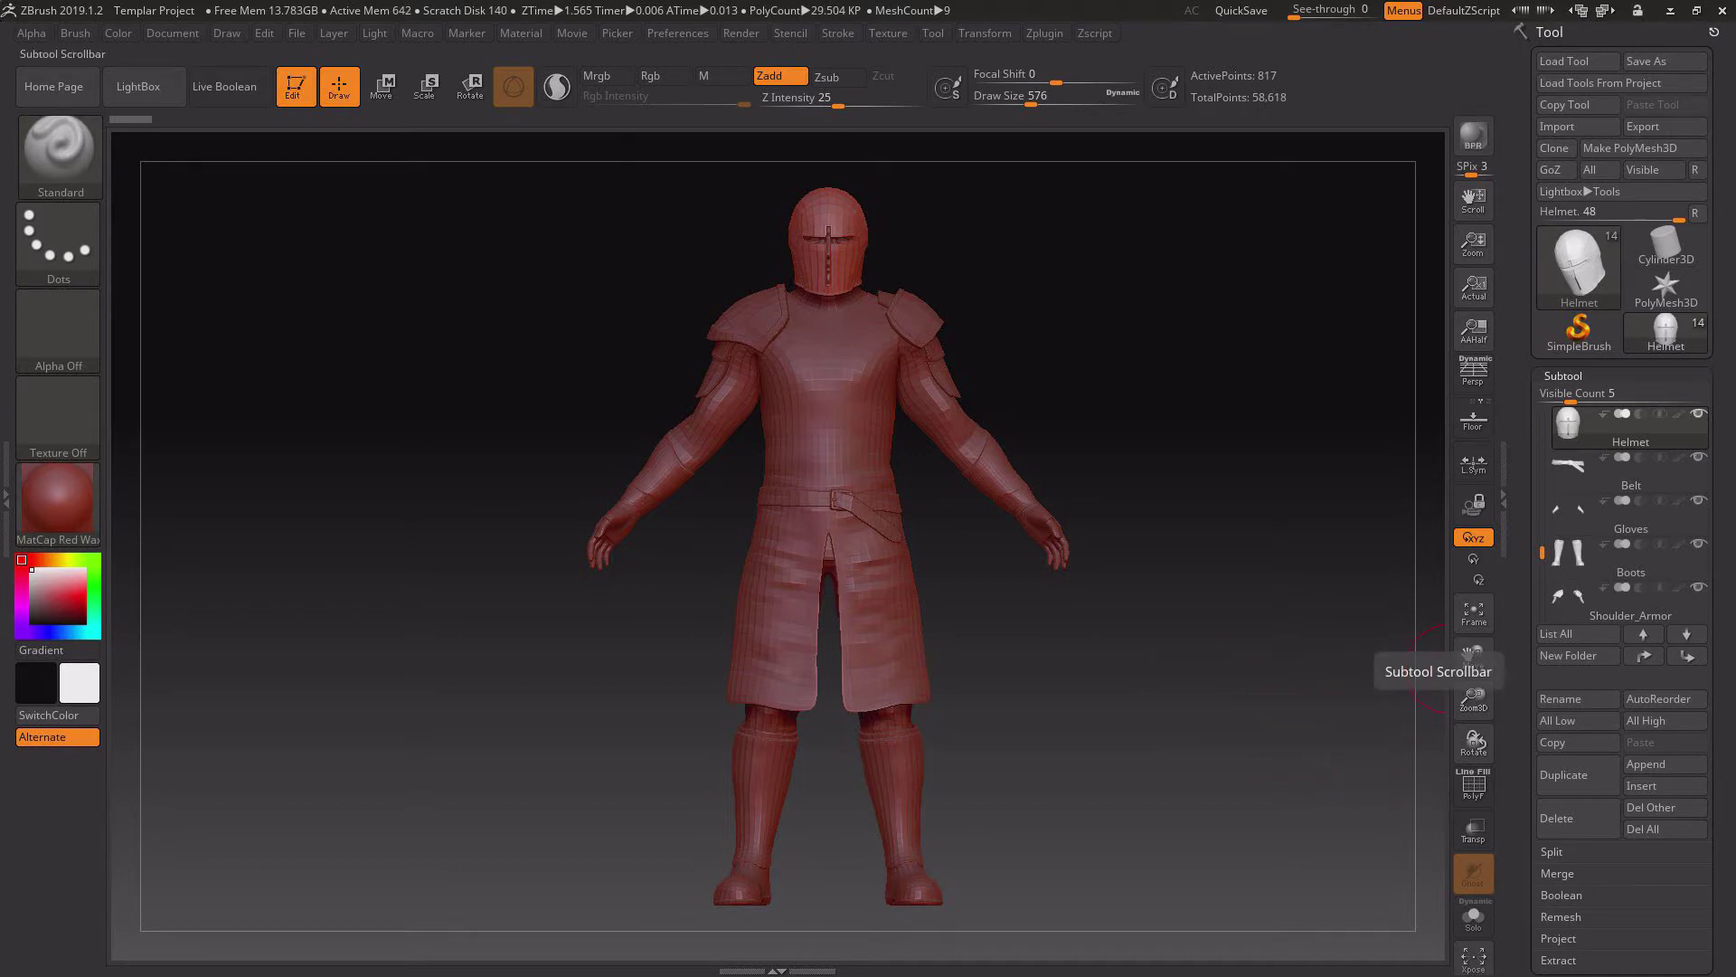
mouse_move(1578, 556)
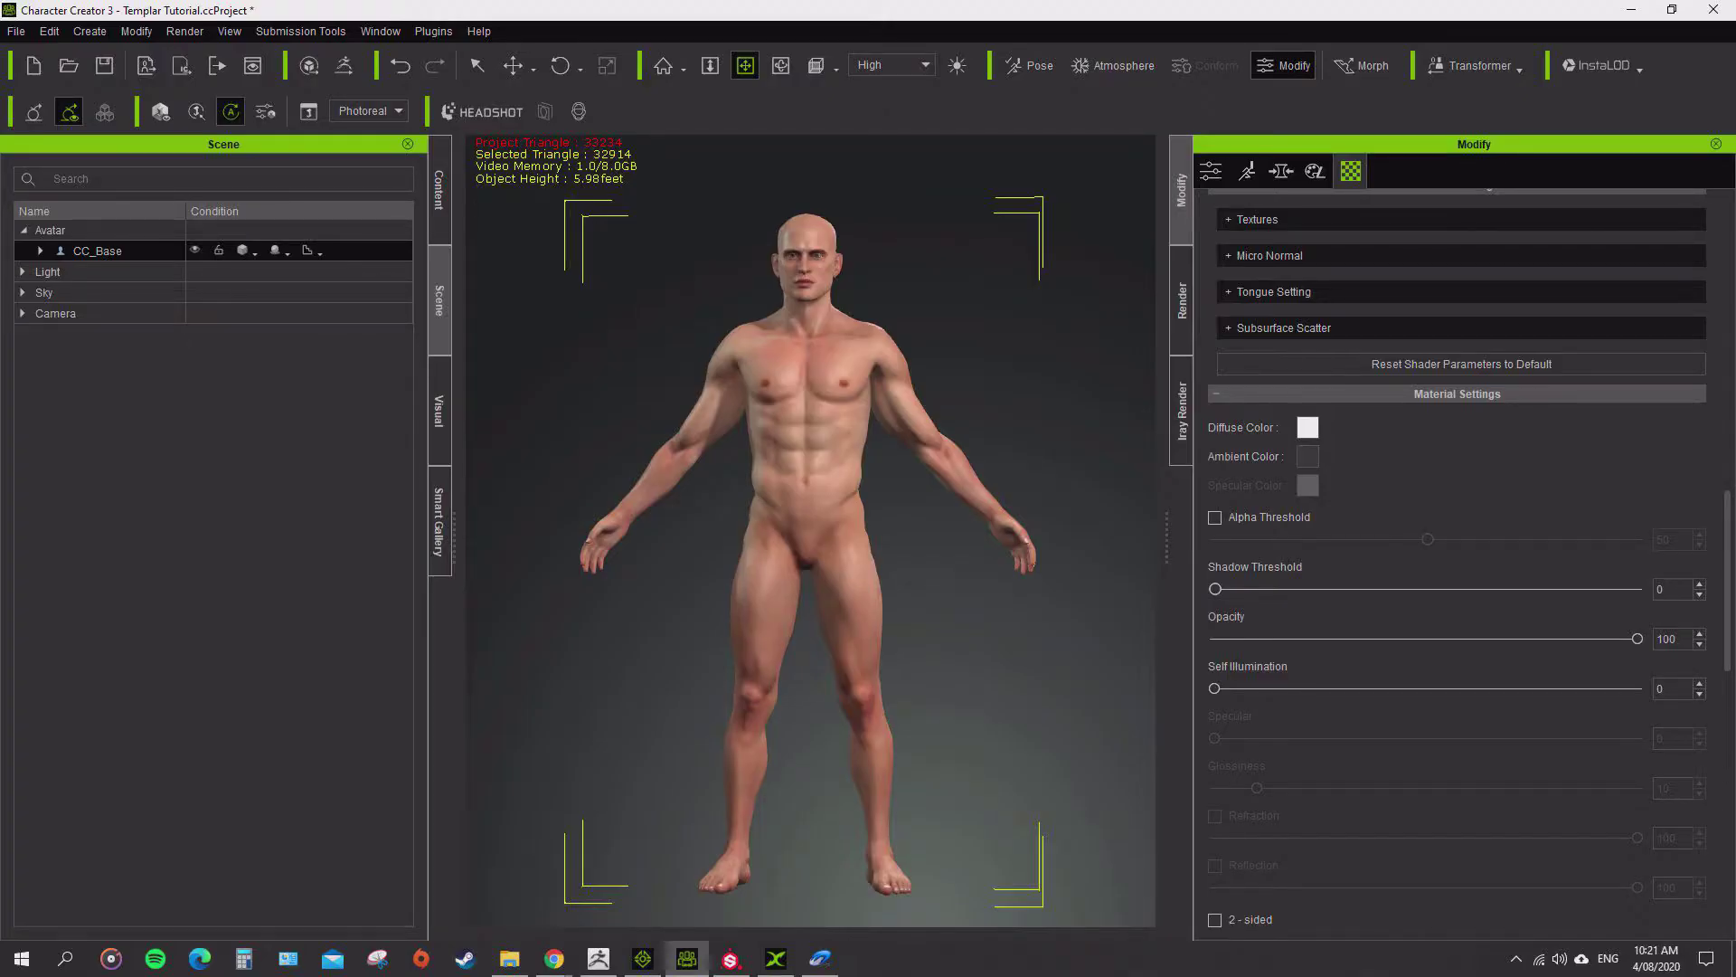
left_click(1211, 171)
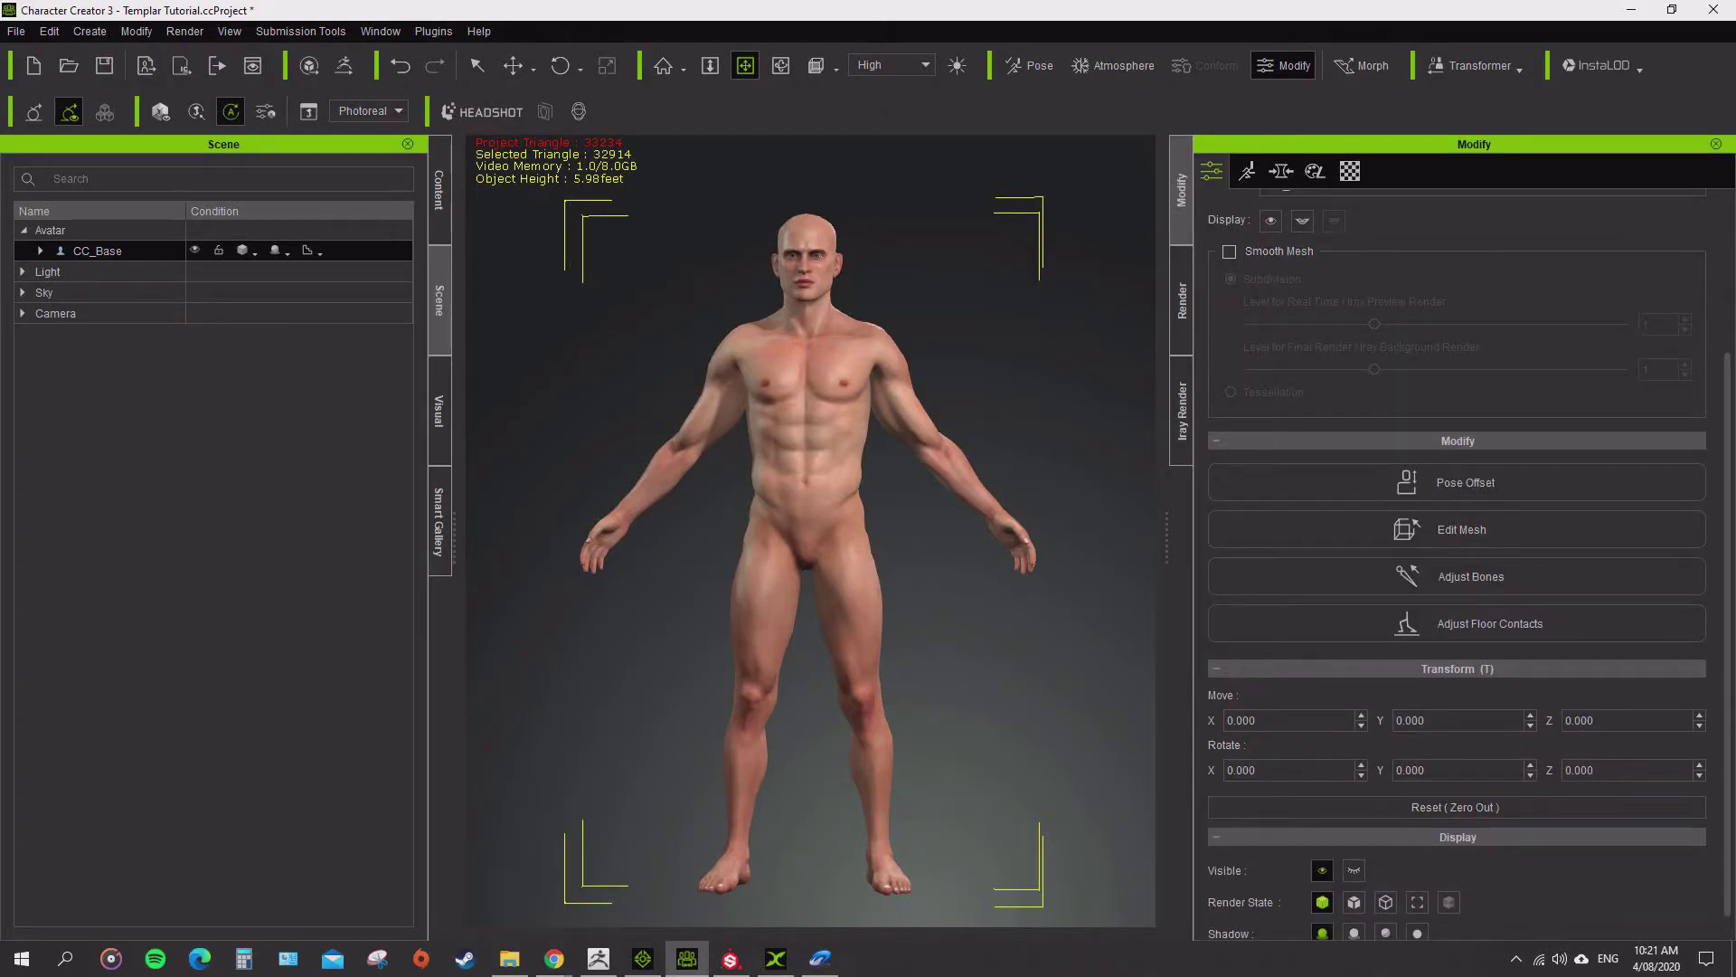
scroll(1457, 564, "up", 4)
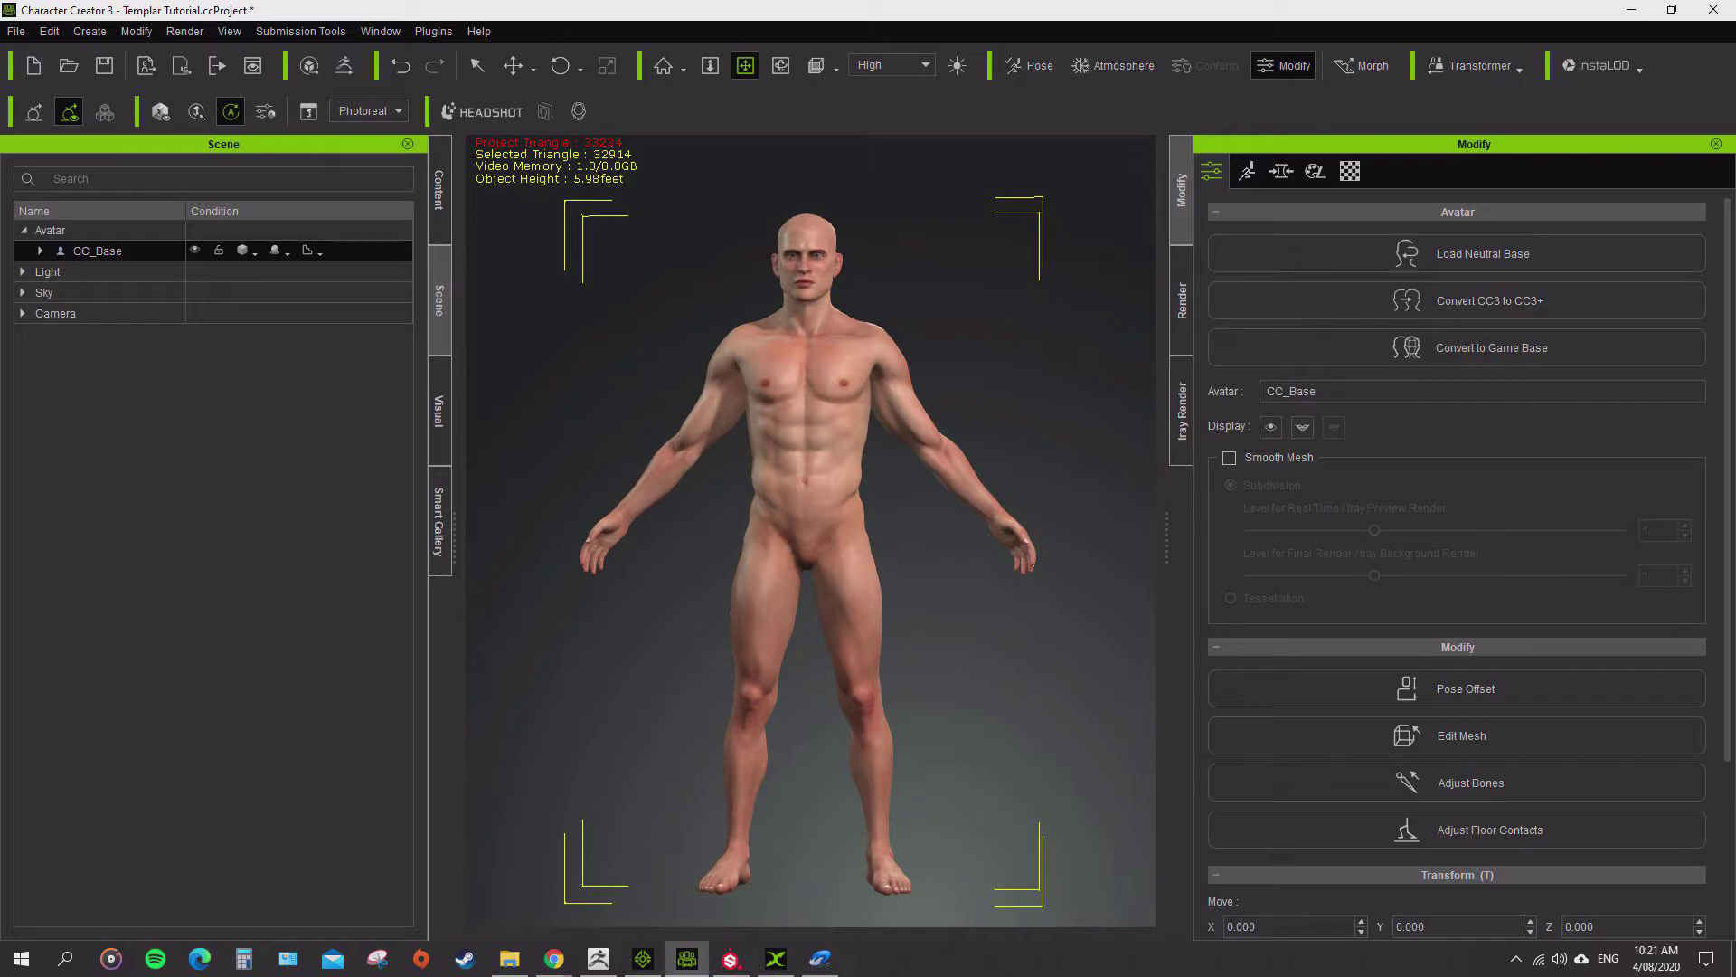
- Switch to ZBrush, check the subtool list and send all visible subtools to Character Creator through GoZ
left_click(598, 958)
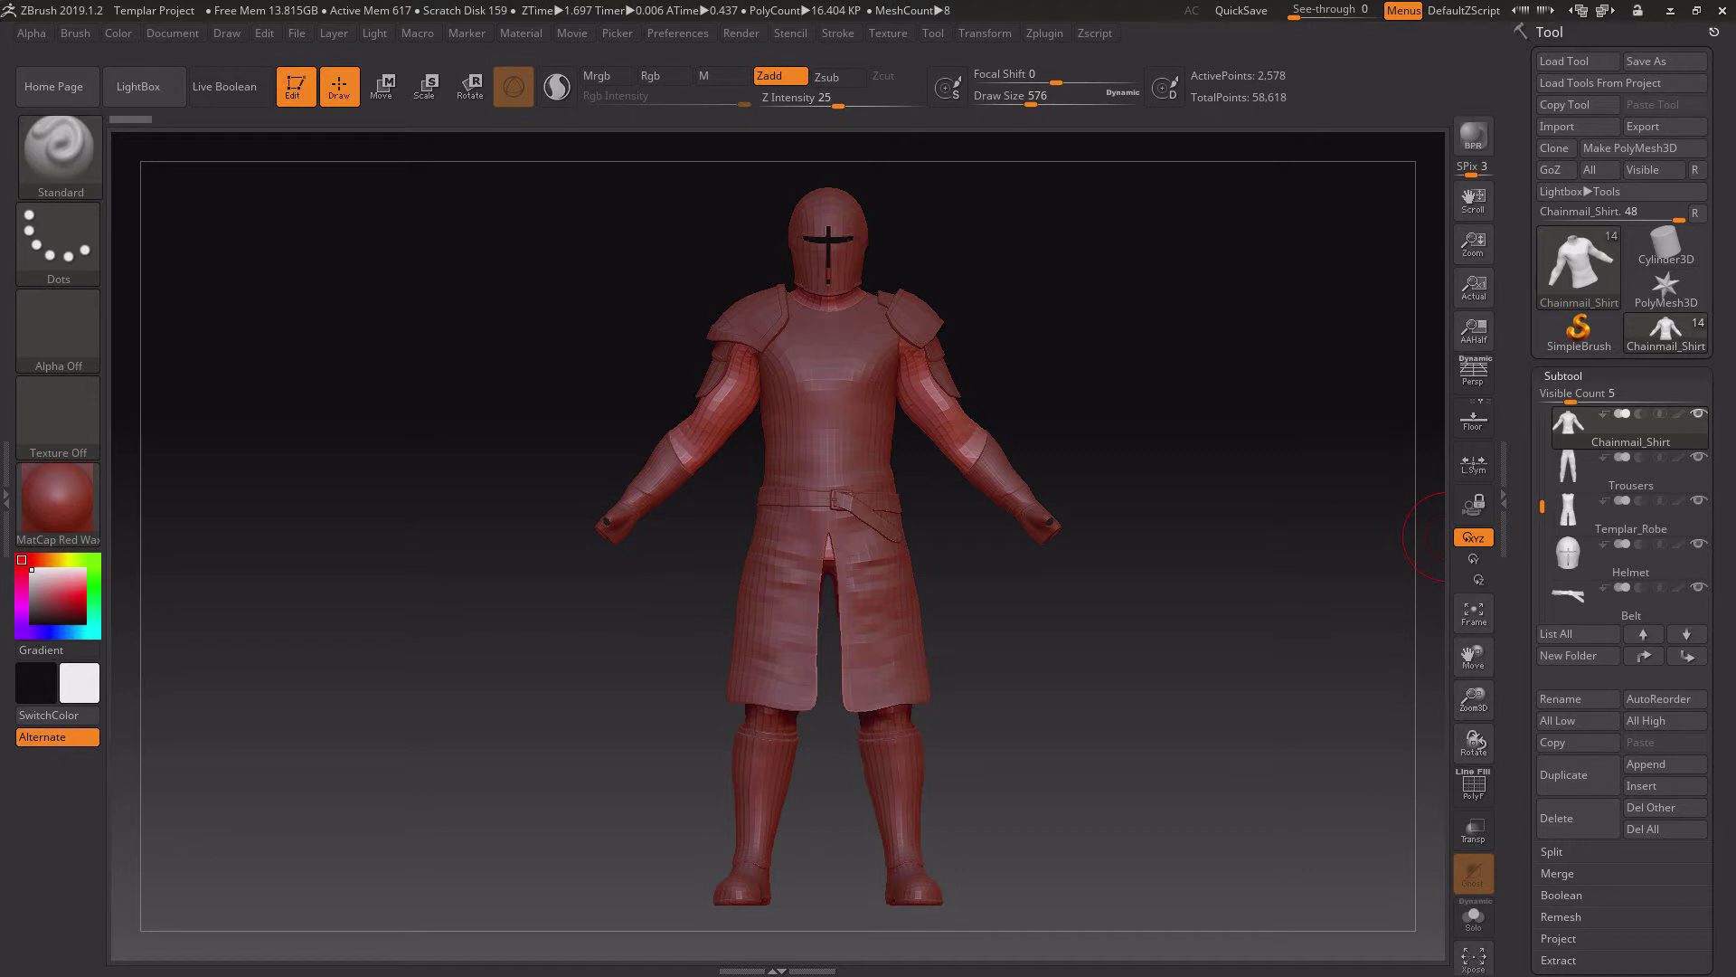
mouse_move(1284, 565)
left_mouse_down()
mouse_move(1049, 579)
mouse_move(1284, 597)
left_mouse_up()
left_click_drag(1541, 507, 1541, 468)
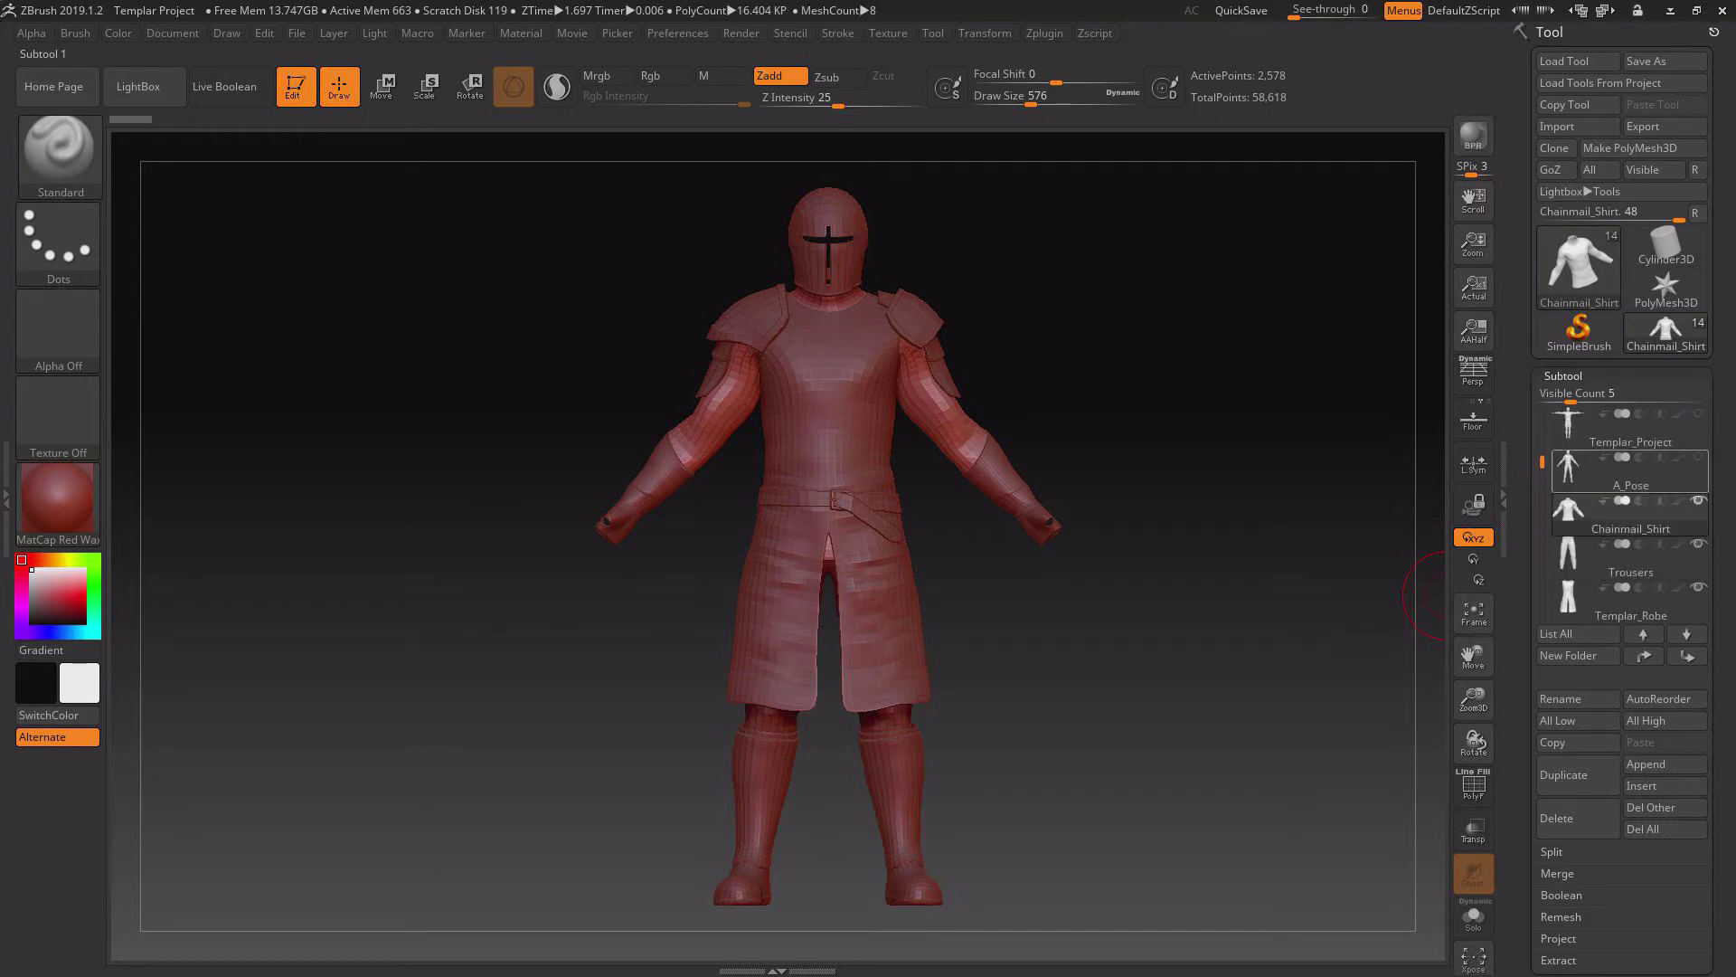
left_click_drag(1541, 462, 1542, 413)
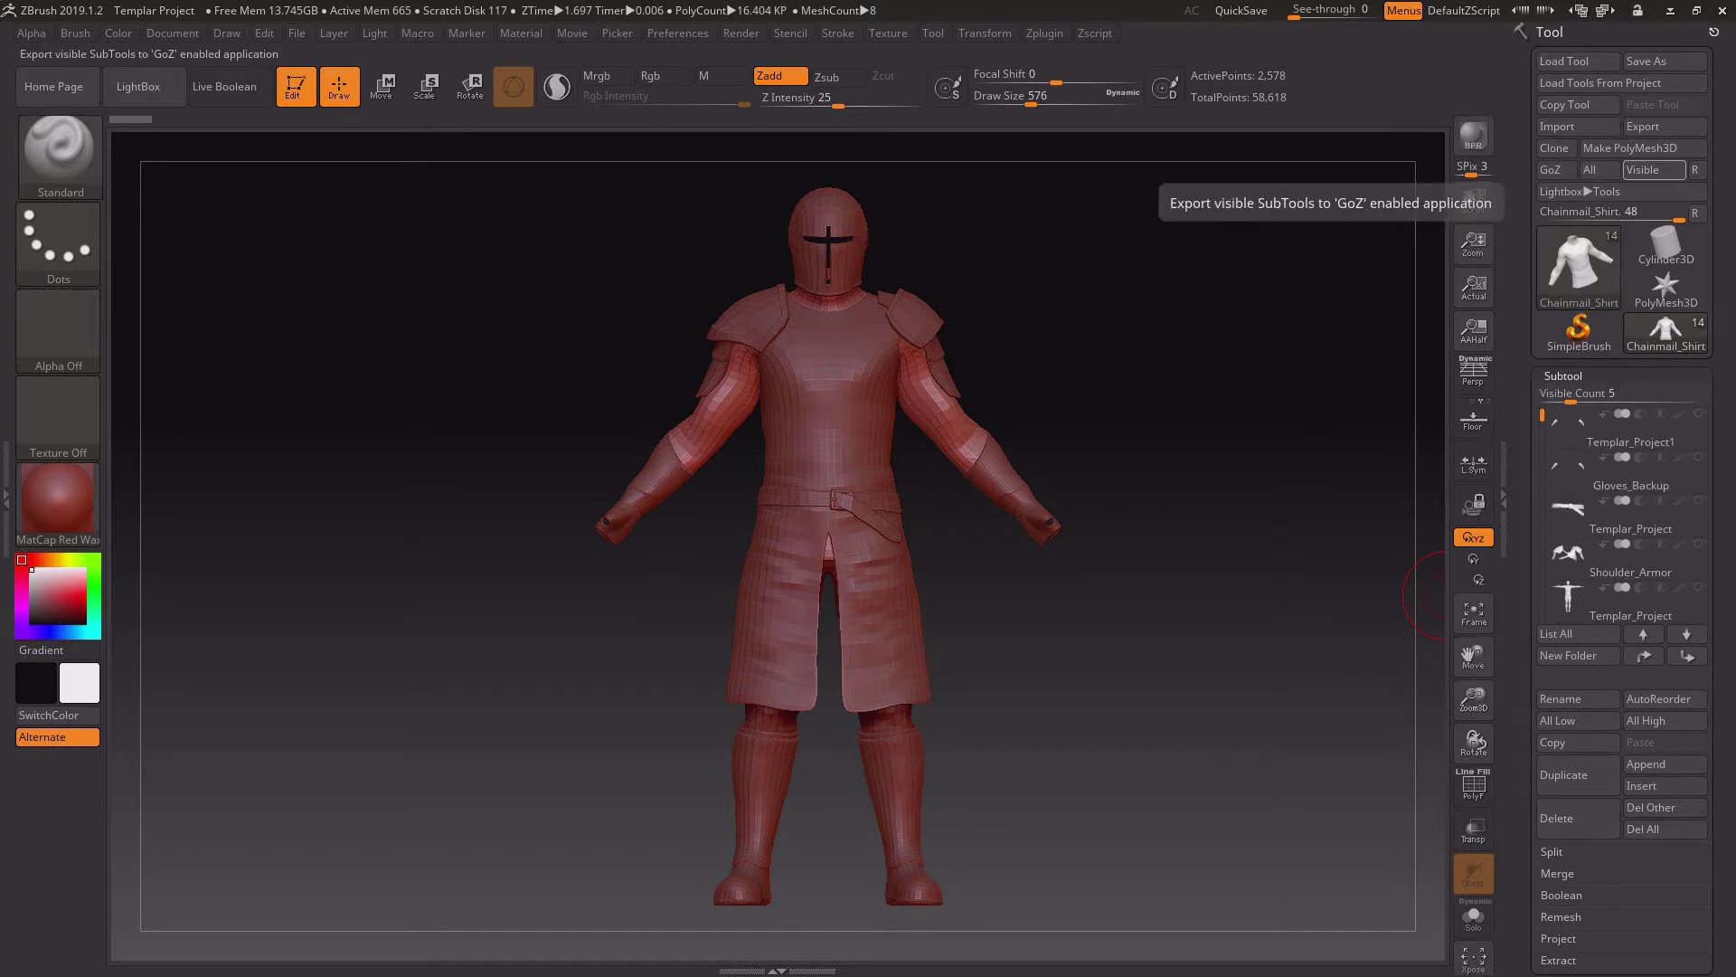
left_click(1654, 169)
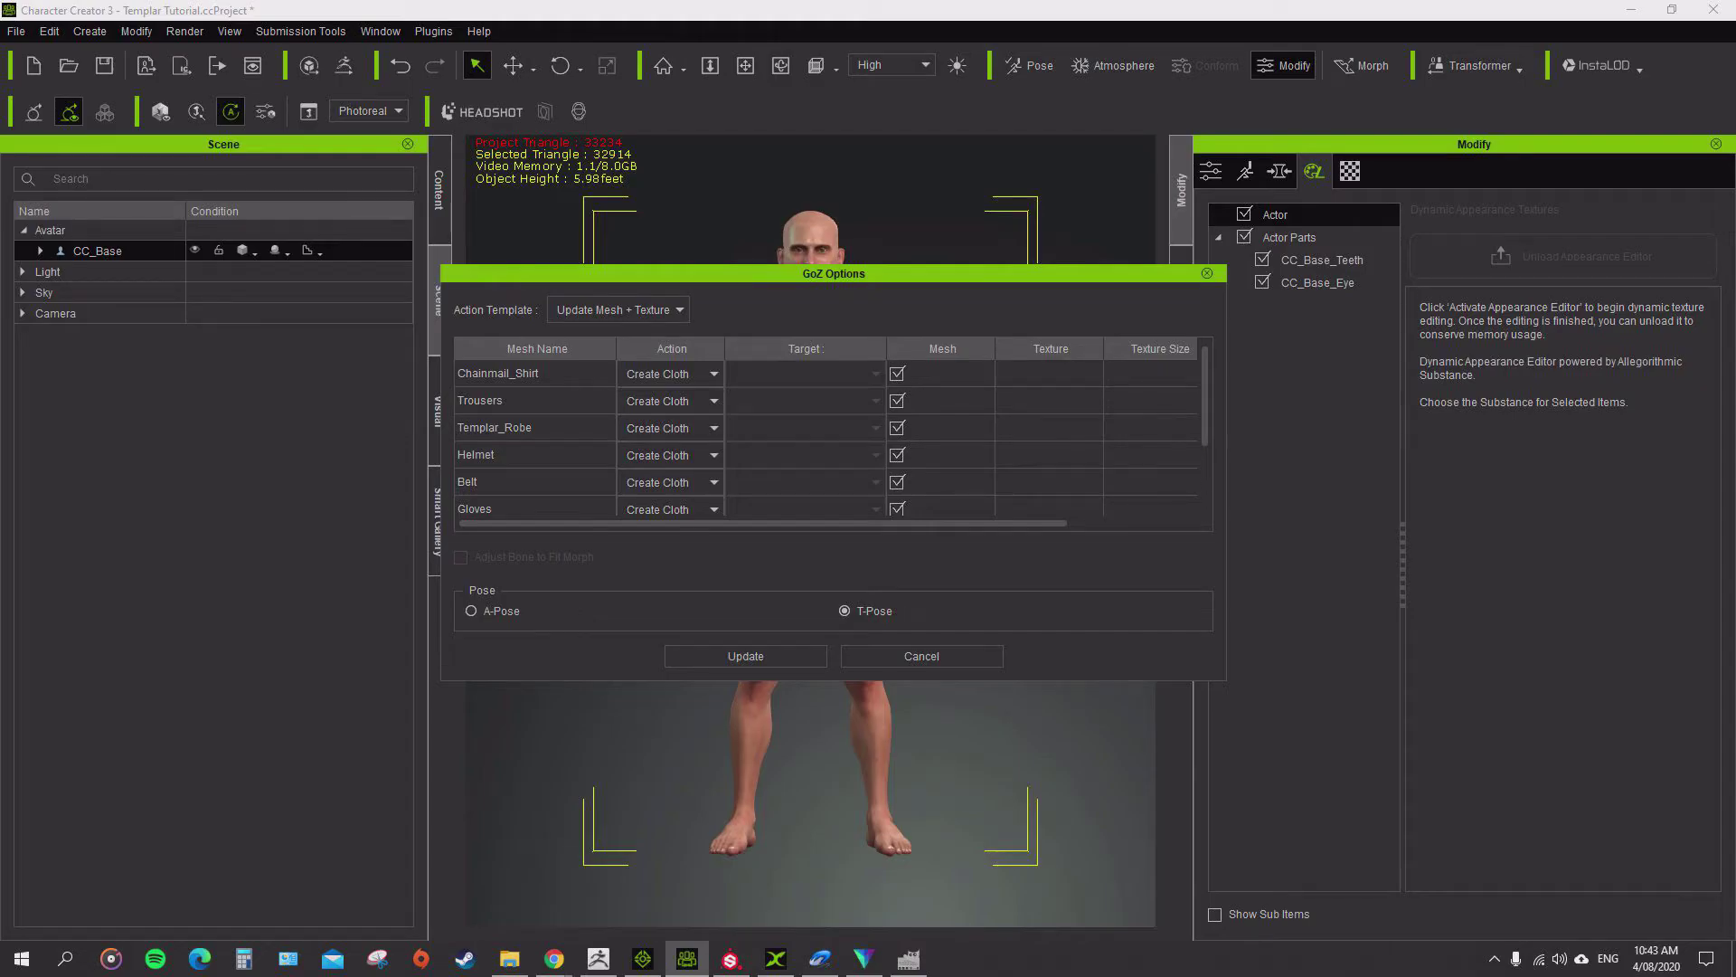
- Use the Update Mesh + Texture action template and set the Chainmail_Shirt and Trousers actions to Create Acc
mouse_move(1205, 396)
left_mouse_down()
mouse_move(1205, 460)
mouse_move(1205, 394)
left_mouse_up()
left_click(619, 310)
left_click(571, 330)
left_click(671, 374)
left_click(652, 407)
left_click(712, 400)
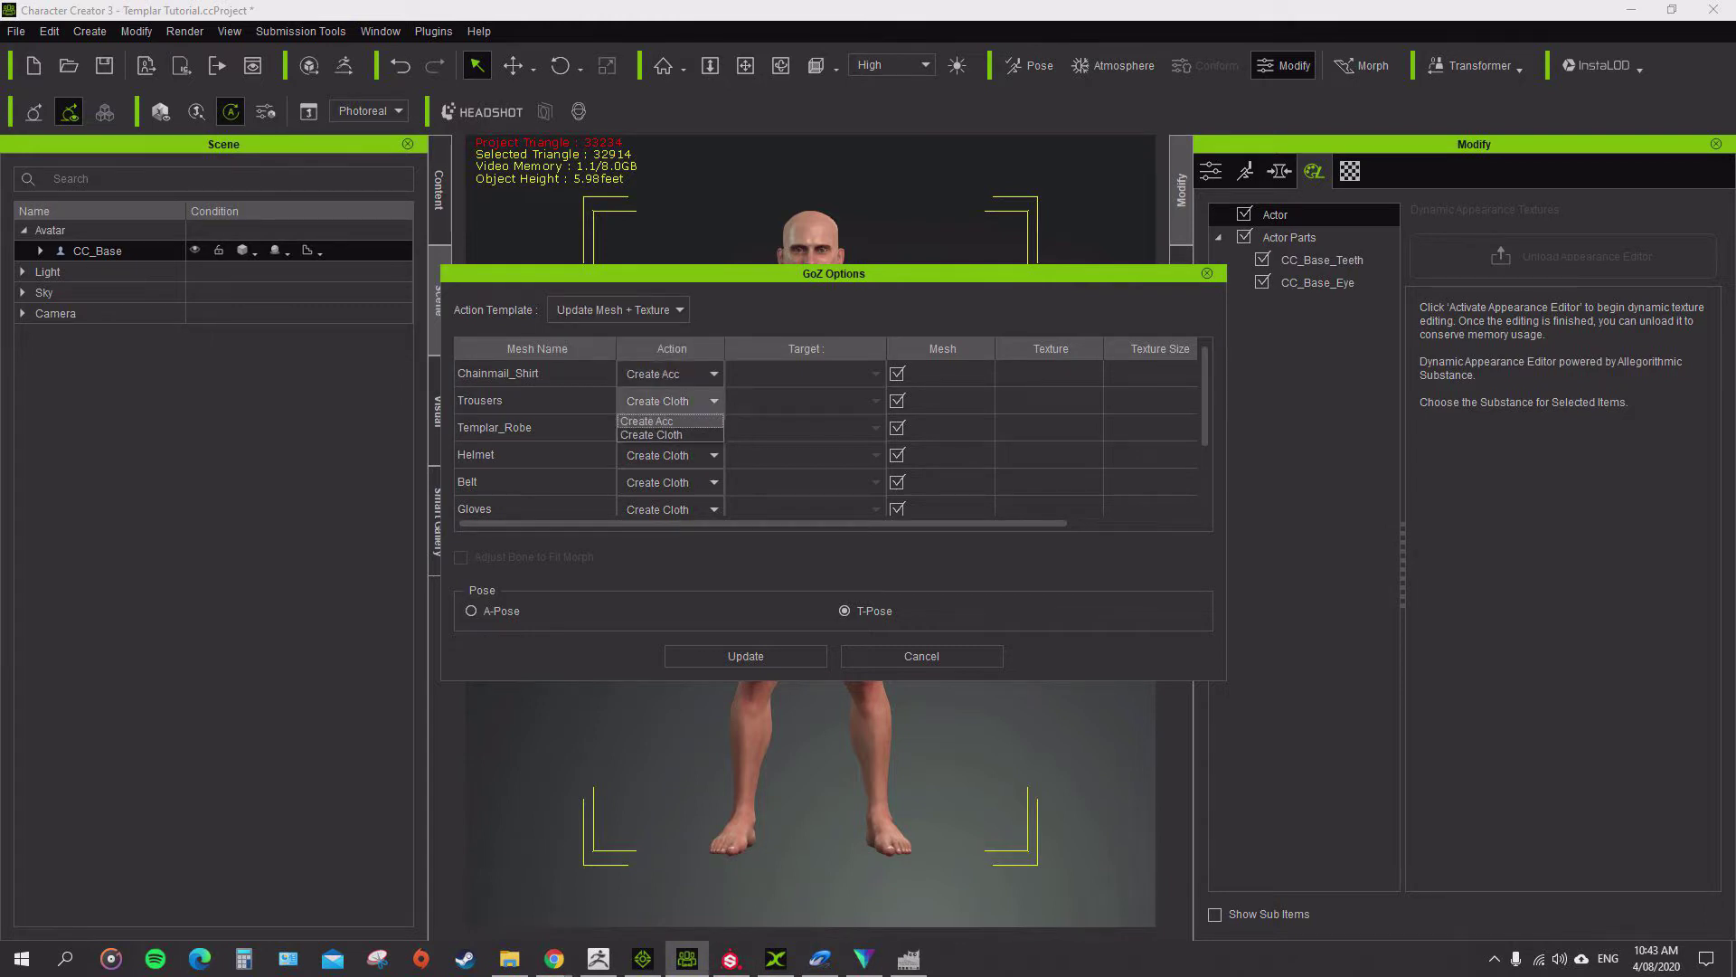
left_click(653, 436)
- Set the GoZ action for Templar_Robe, Helmet and Belt to Create Acc
left_click(712, 428)
left_click(653, 464)
left_click(713, 454)
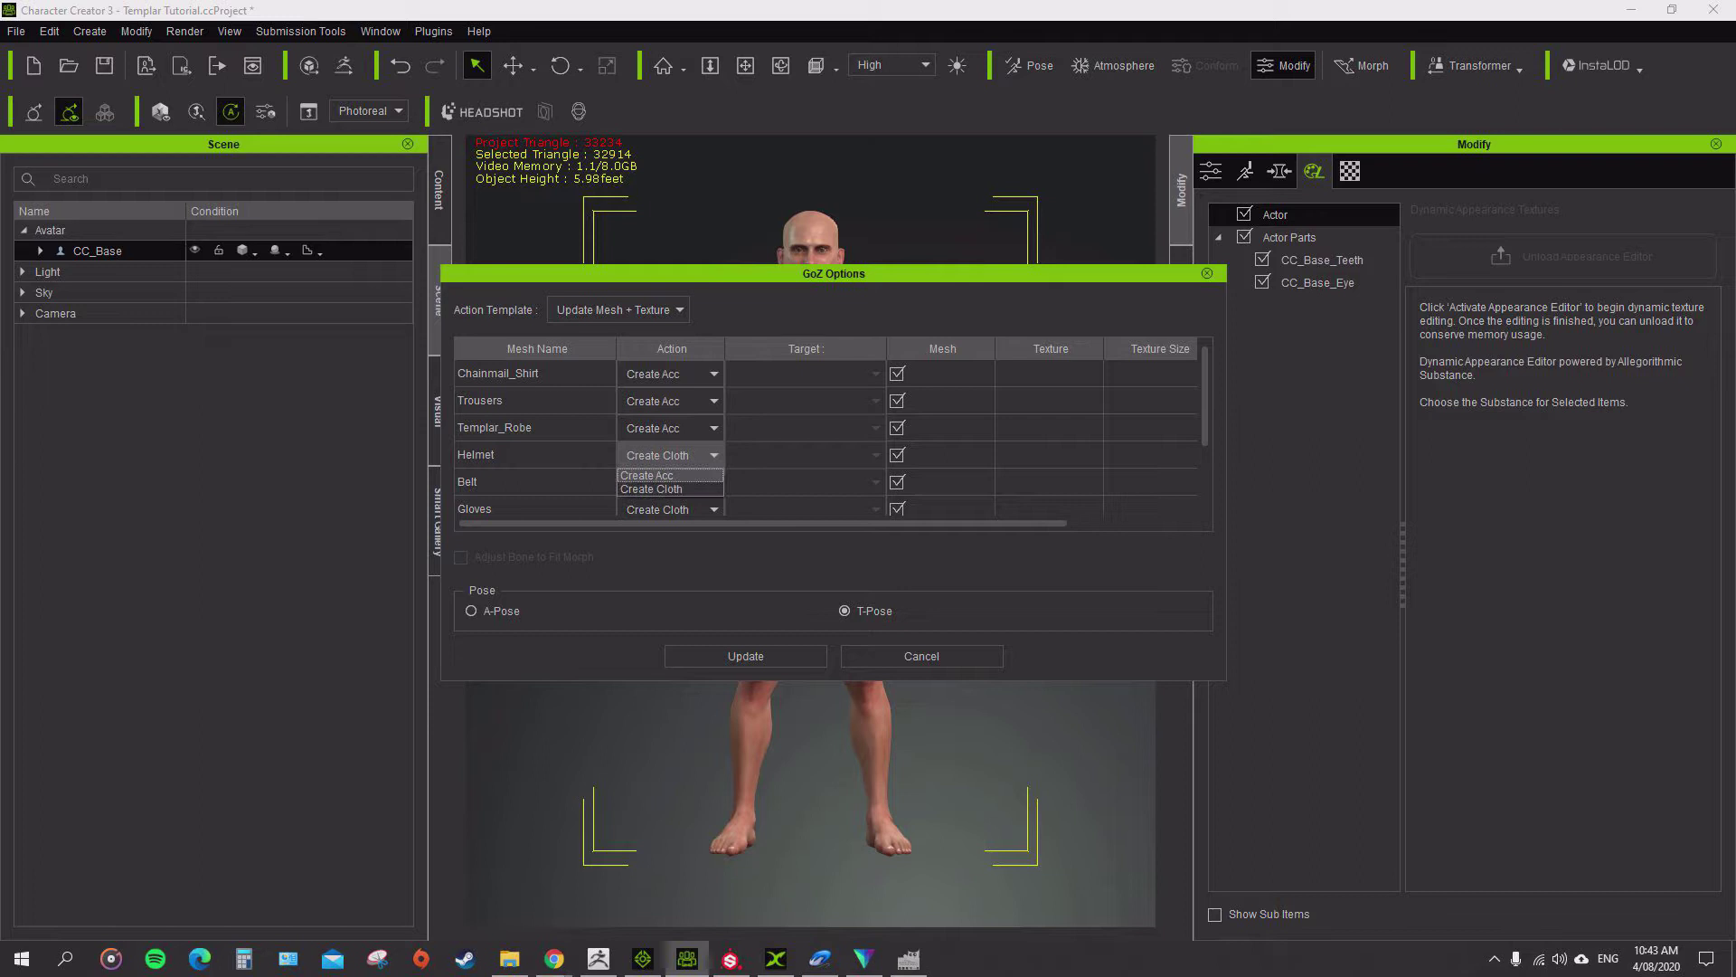
left_click(653, 491)
left_click(712, 481)
left_click(653, 518)
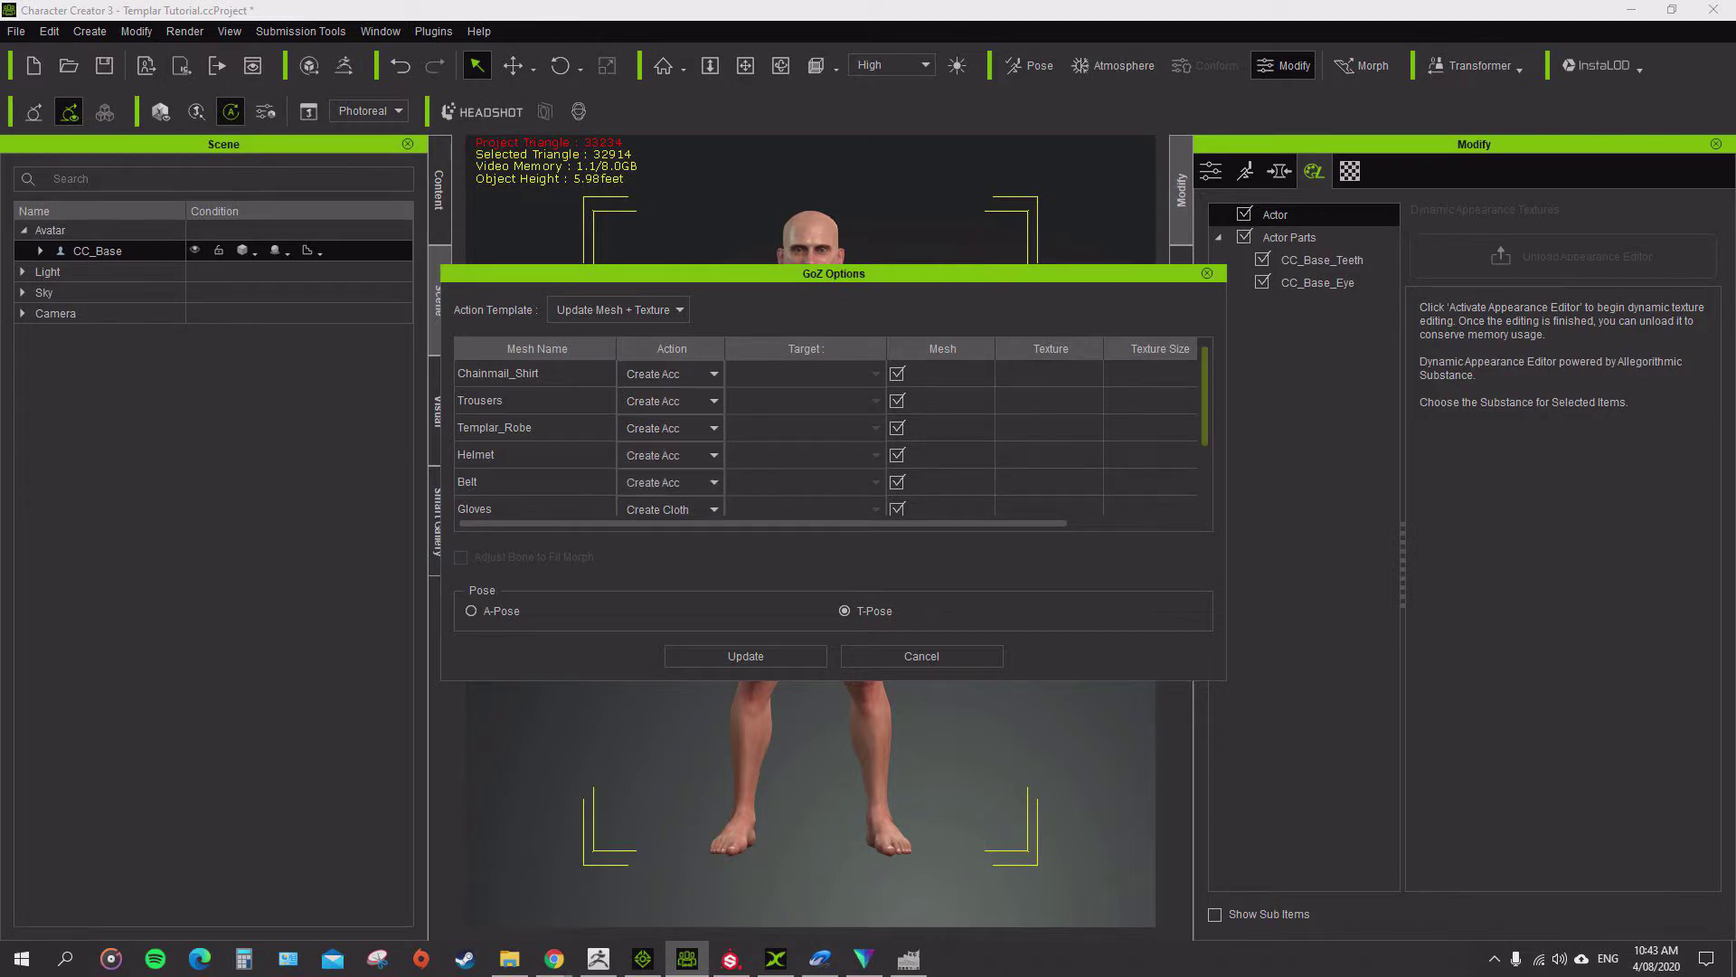
- Set the GoZ action for Gloves, Boots and Shoulder_Armor to Create Acc and review the whole mesh list
scroll(827, 434, "down", 1)
left_click(712, 455)
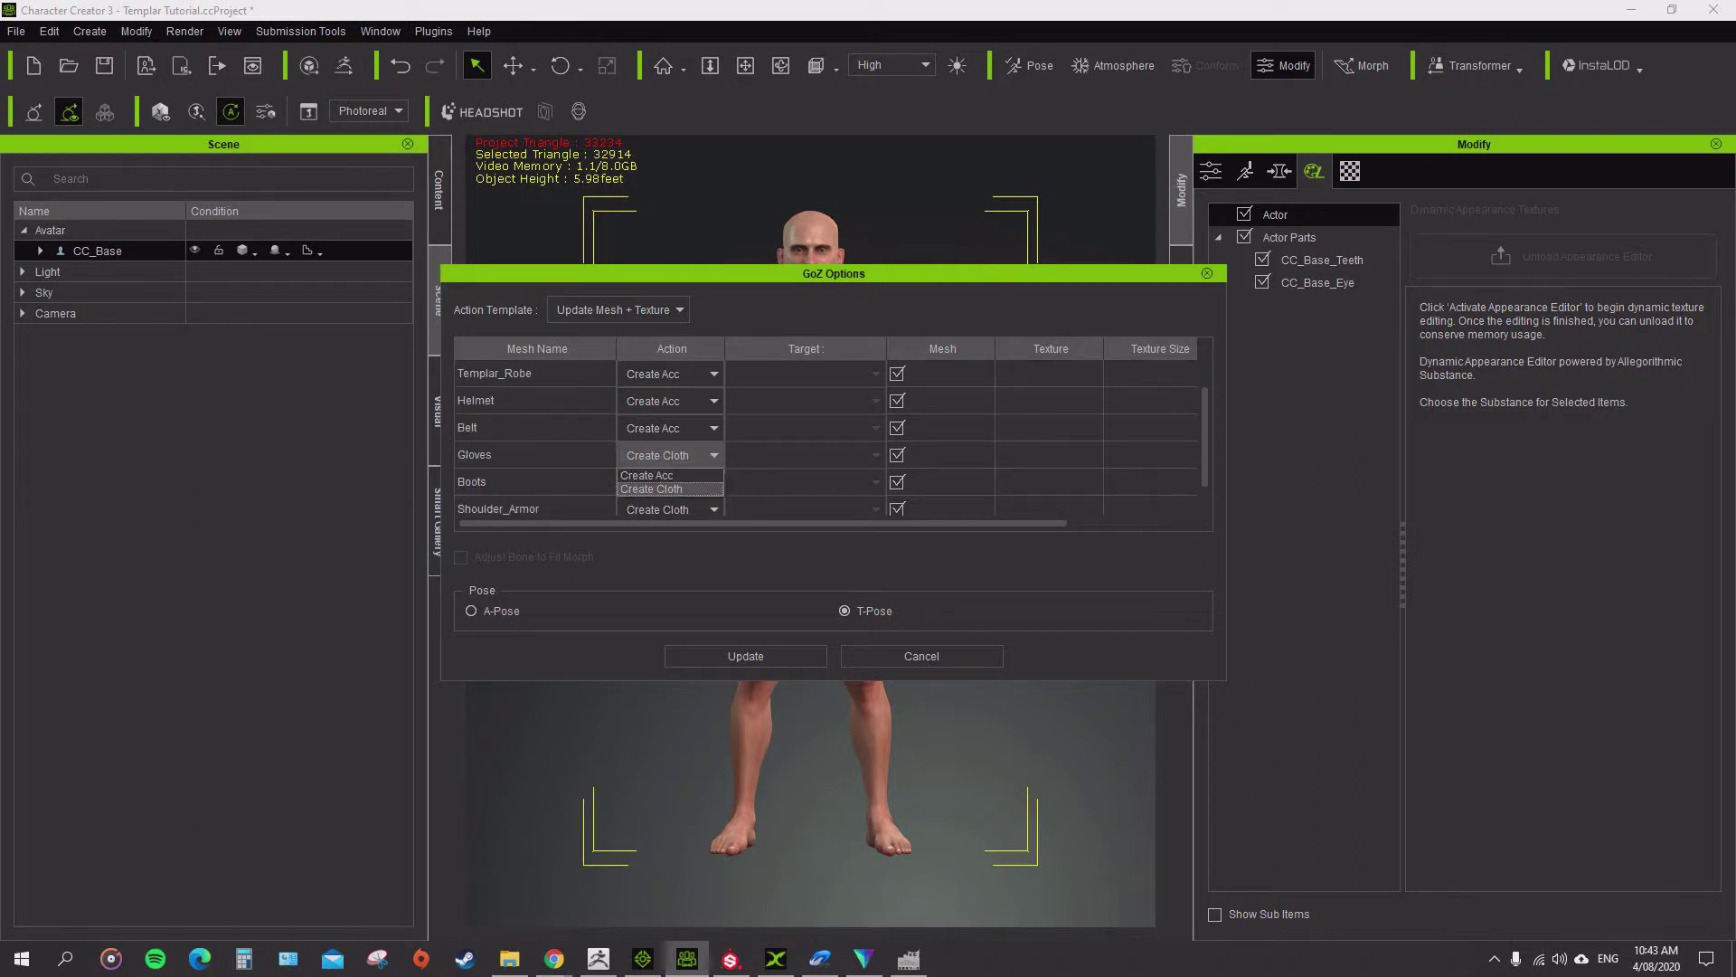
left_click(653, 491)
left_click(713, 482)
left_click(652, 518)
left_click(713, 510)
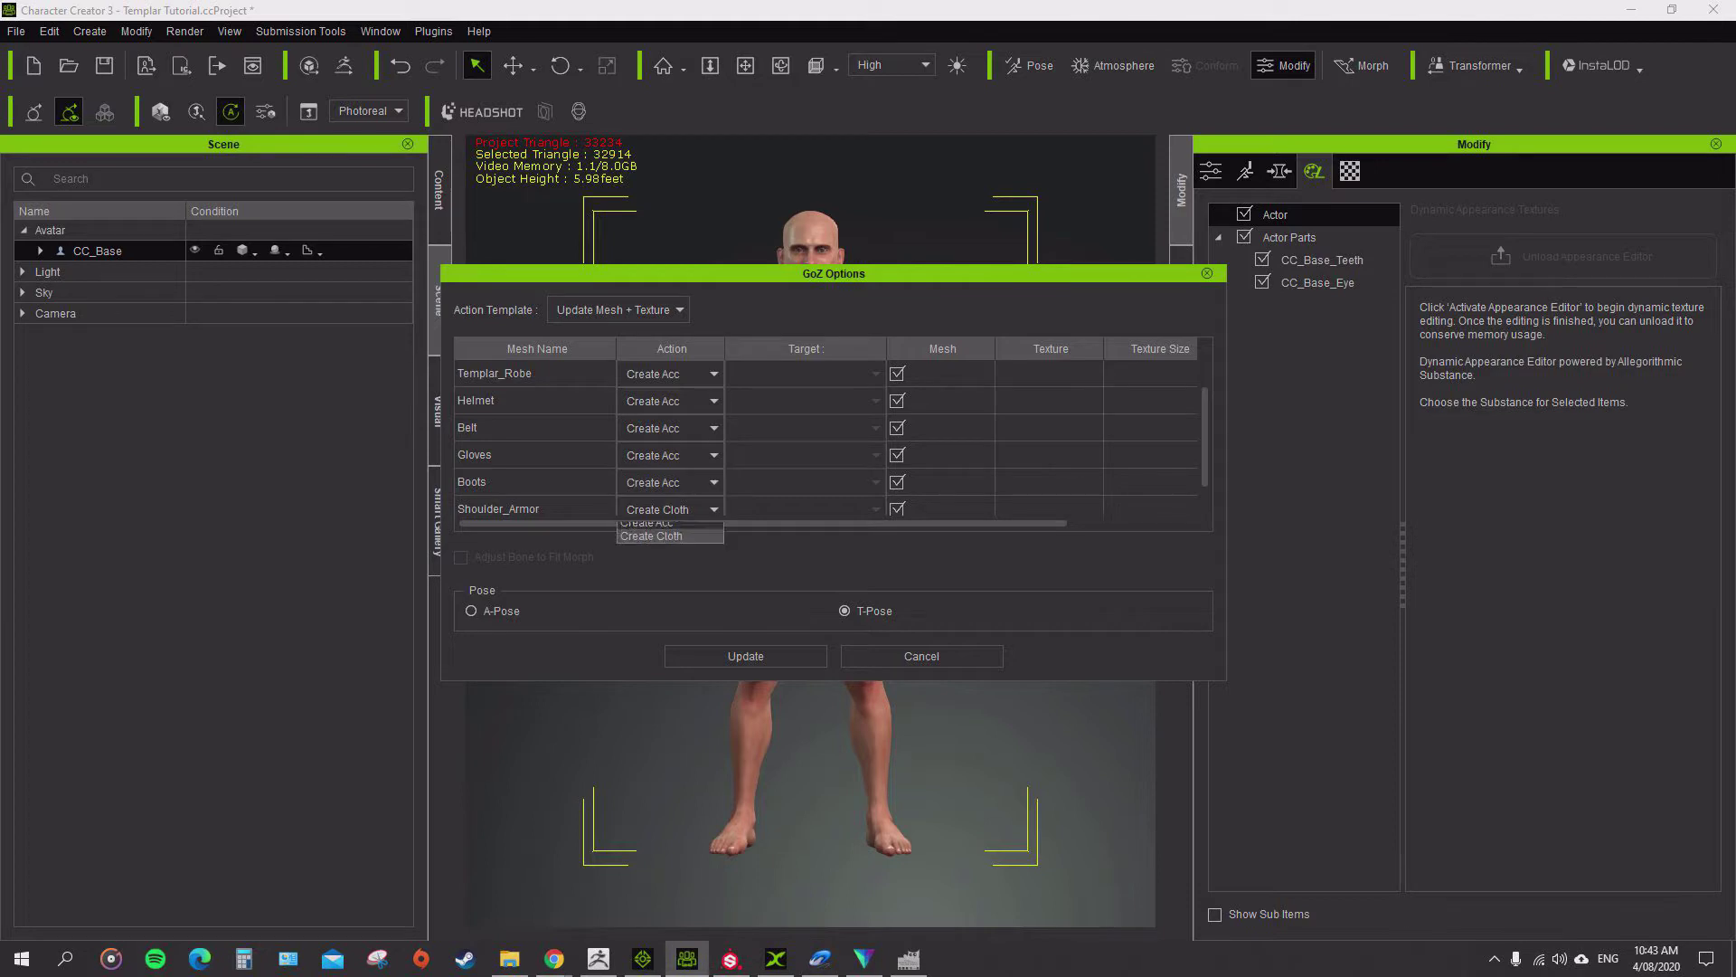
left_click(653, 545)
scroll(827, 434, "down", 1)
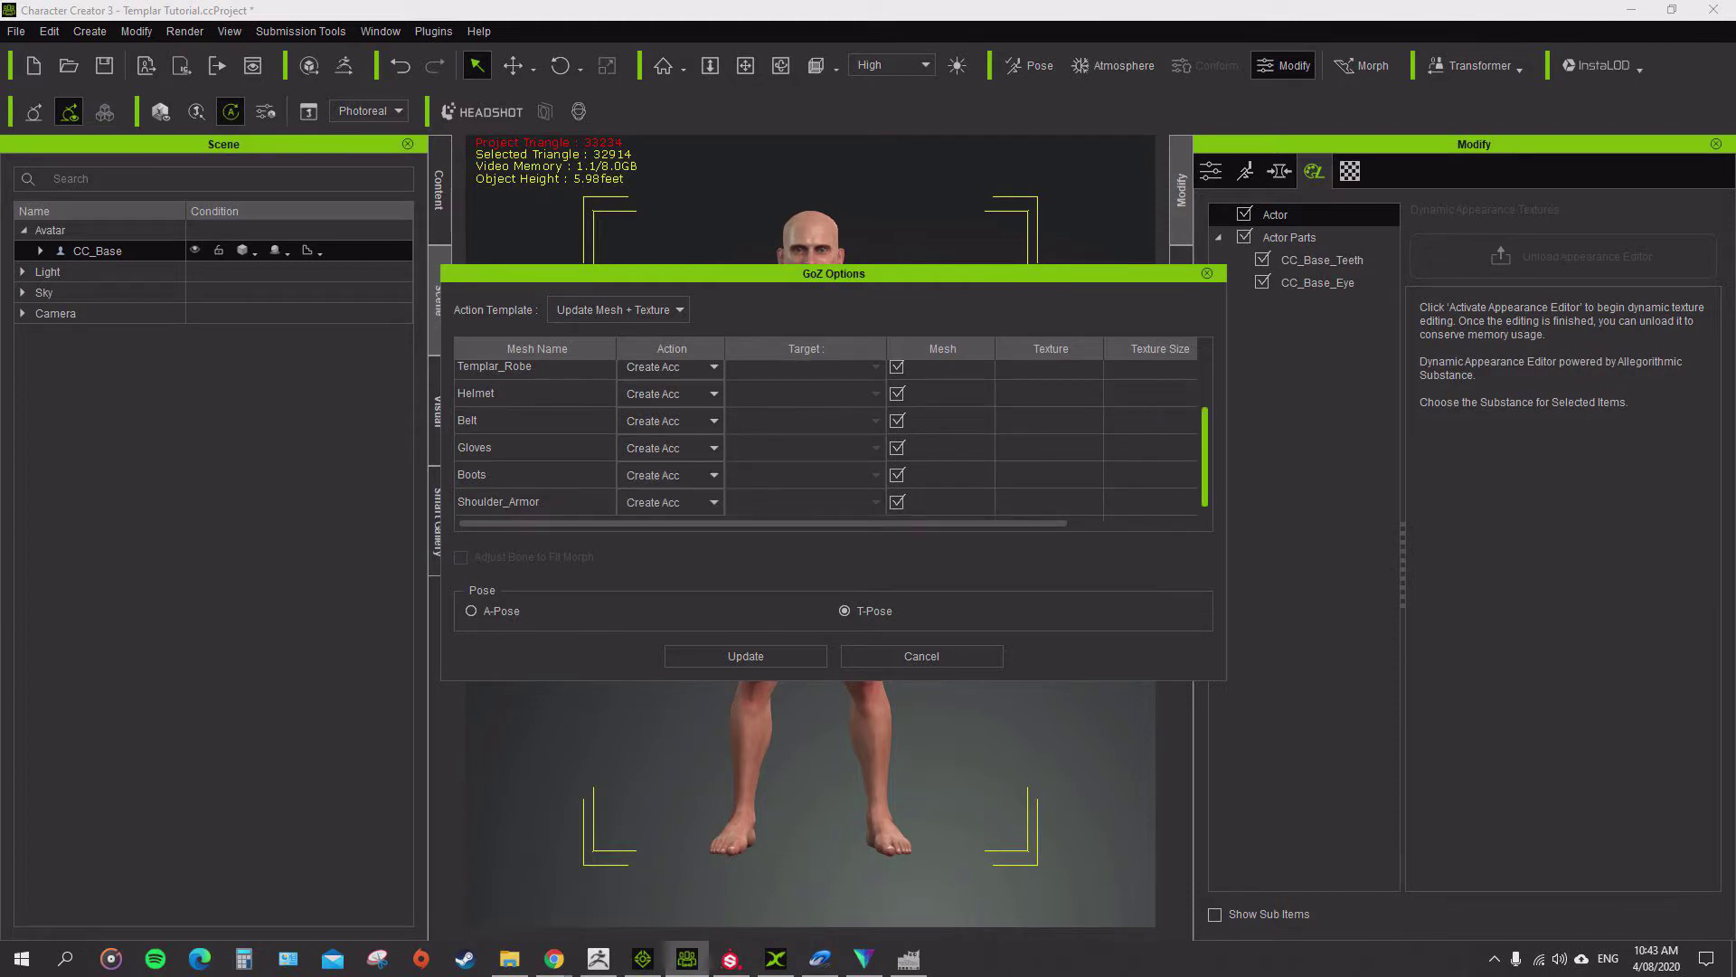
scroll(827, 434, "up", 2)
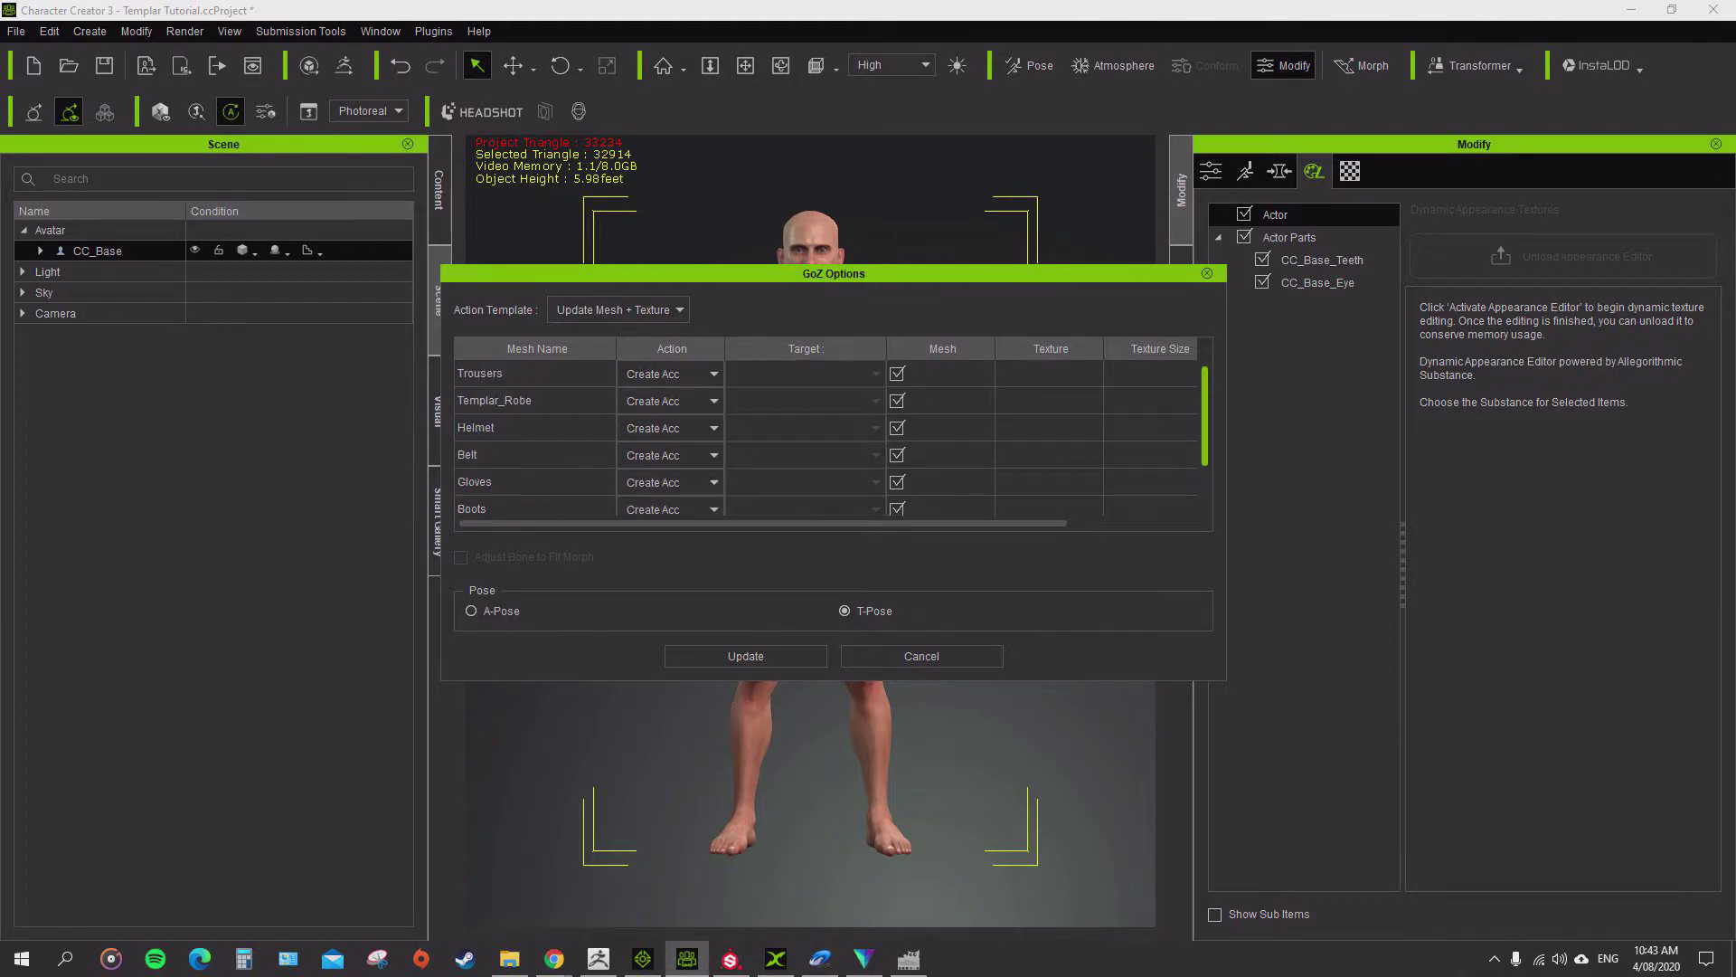
scroll(827, 434, "down", 2)
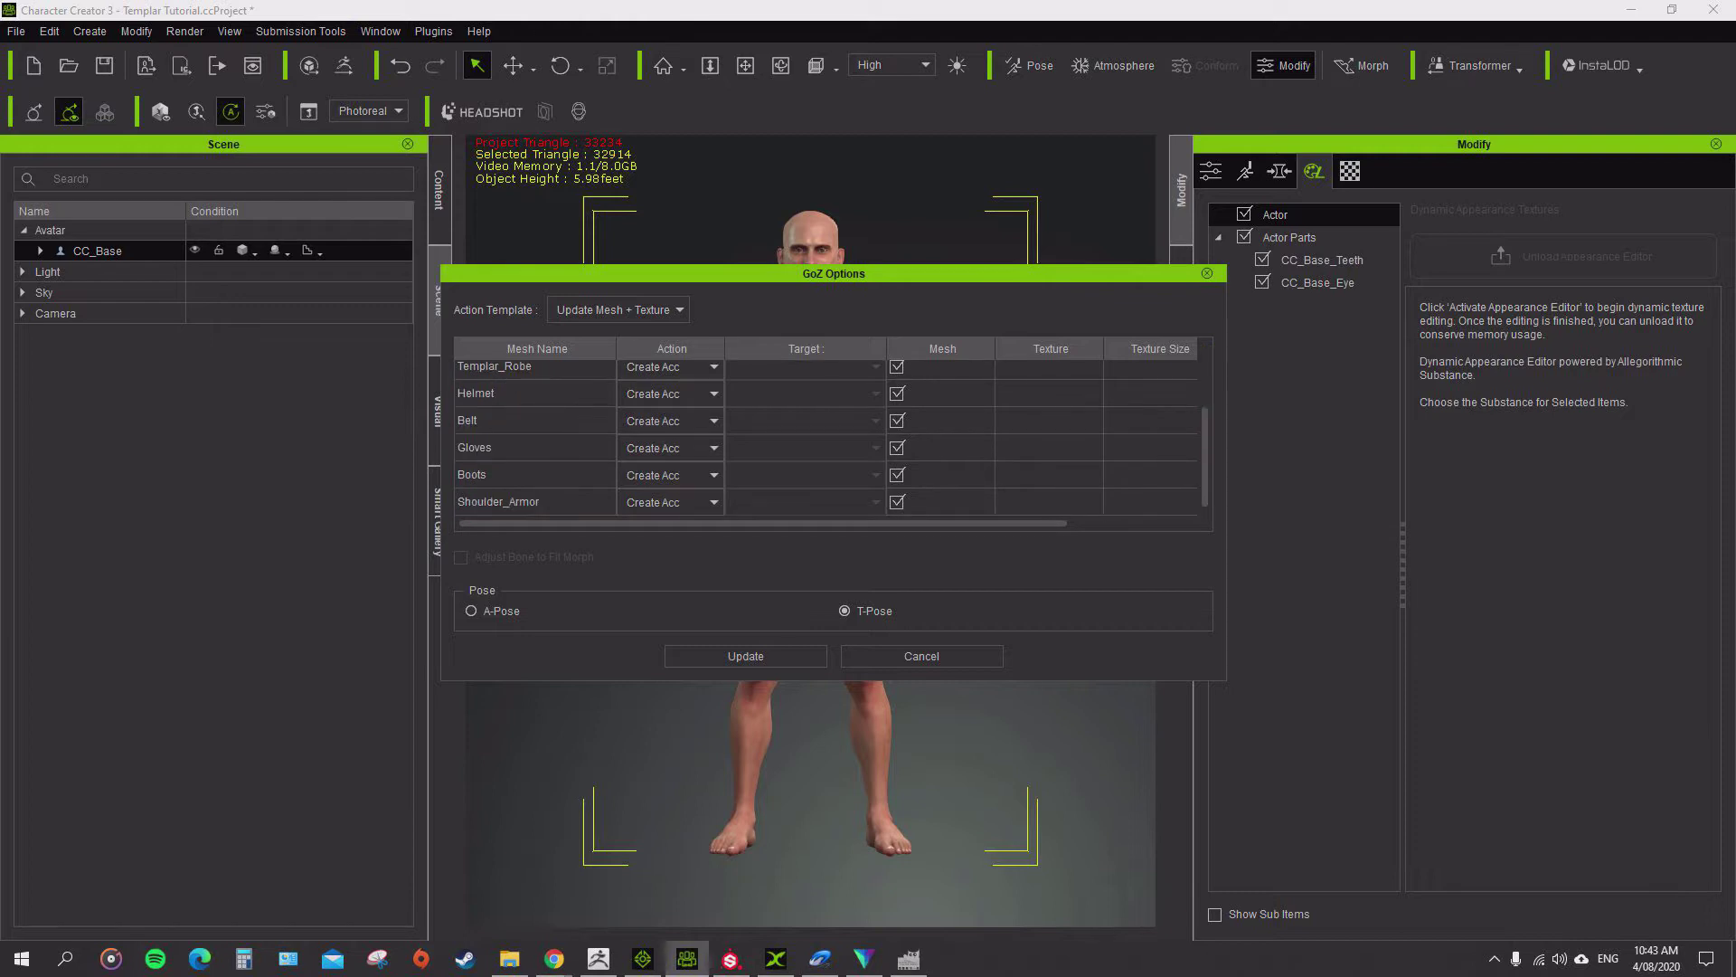
- Choose A-Pose as the GoZ pose and bring the armour meshes in with the update
left_click_drag(796, 273, 901, 331)
left_click(566, 589)
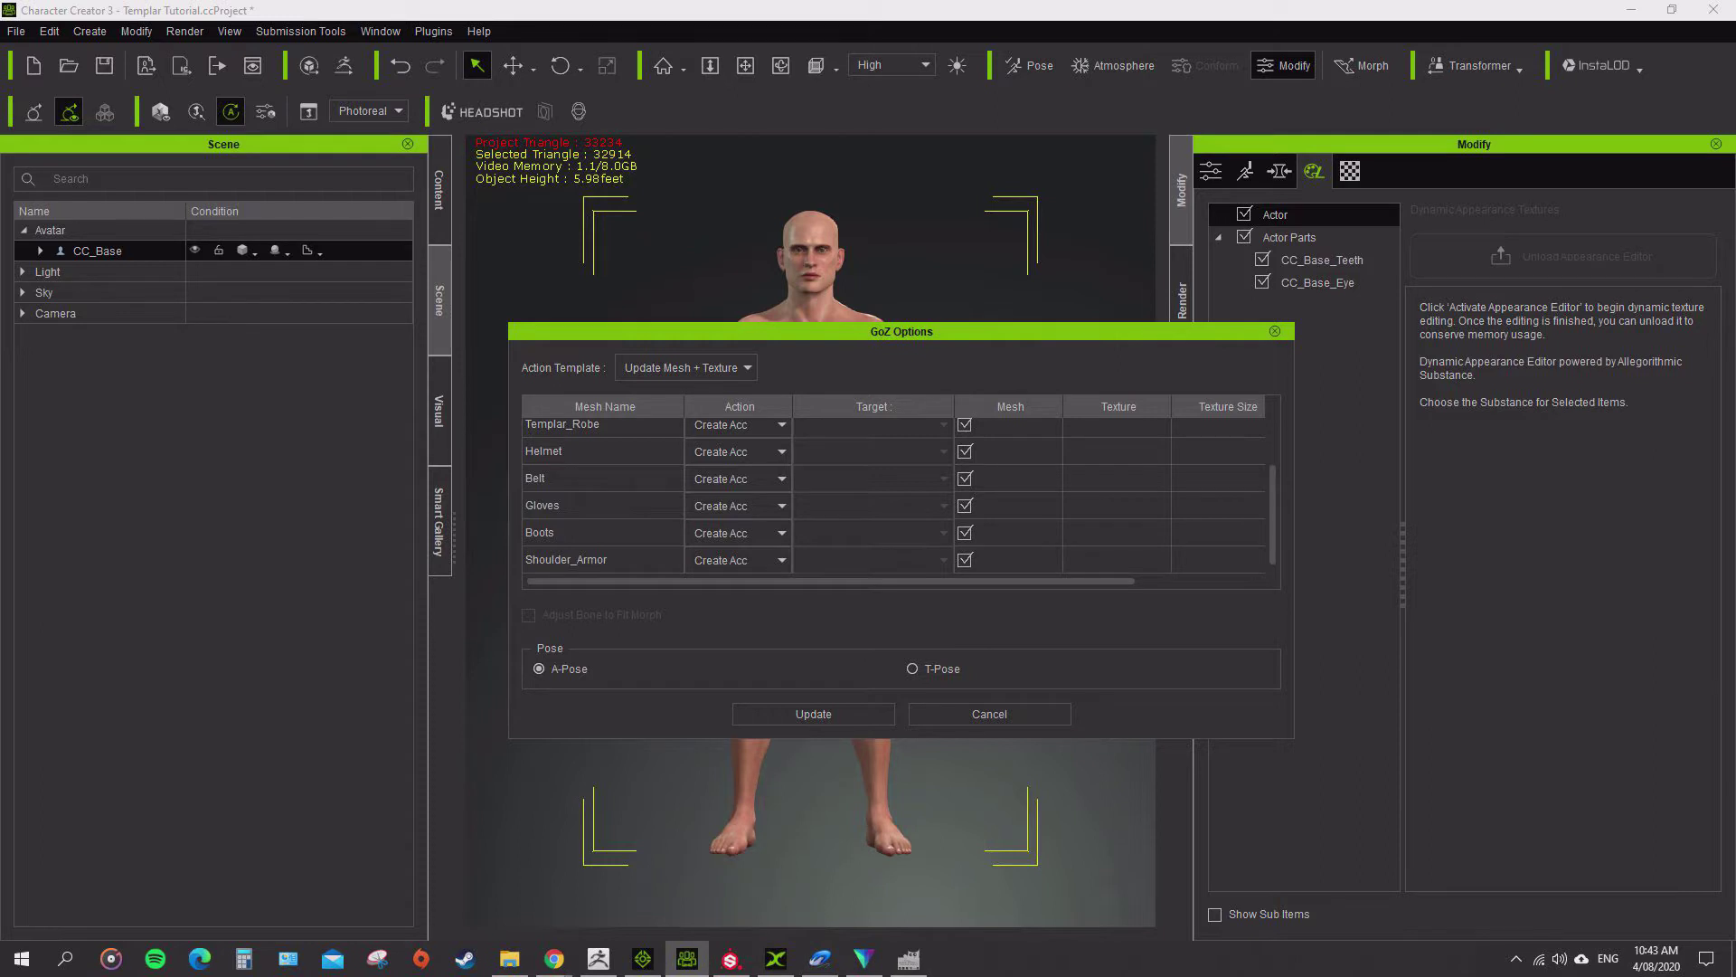
left_click_drag(902, 331, 835, 312)
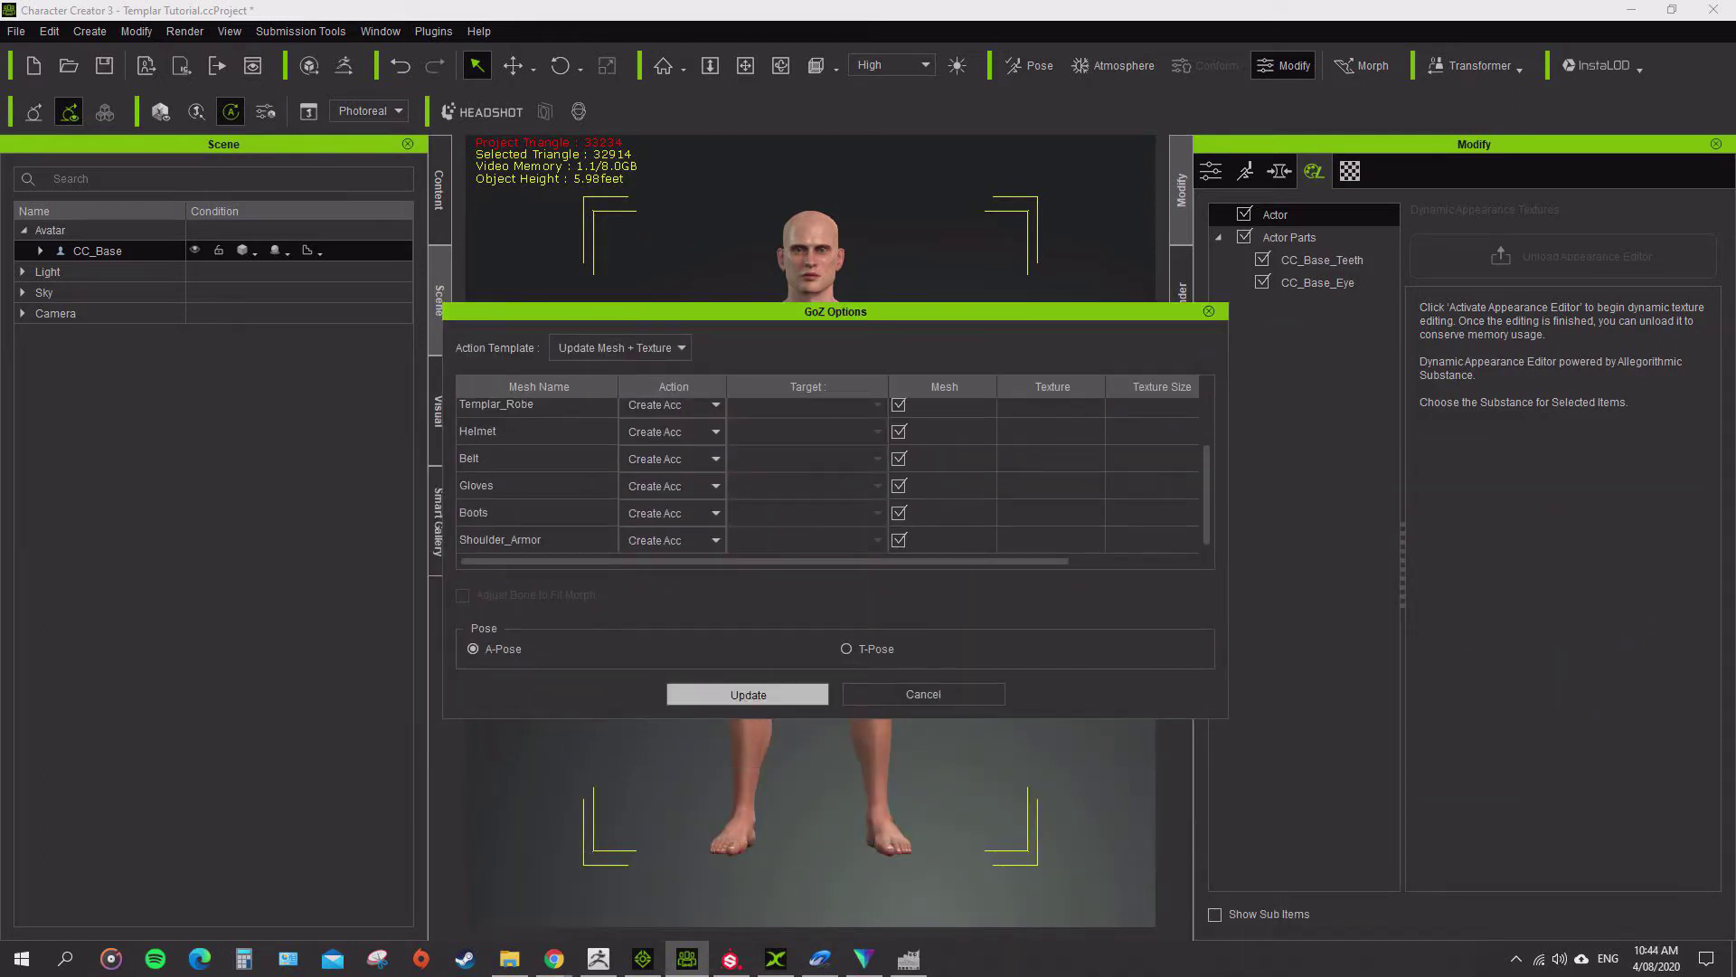
left_click(747, 694)
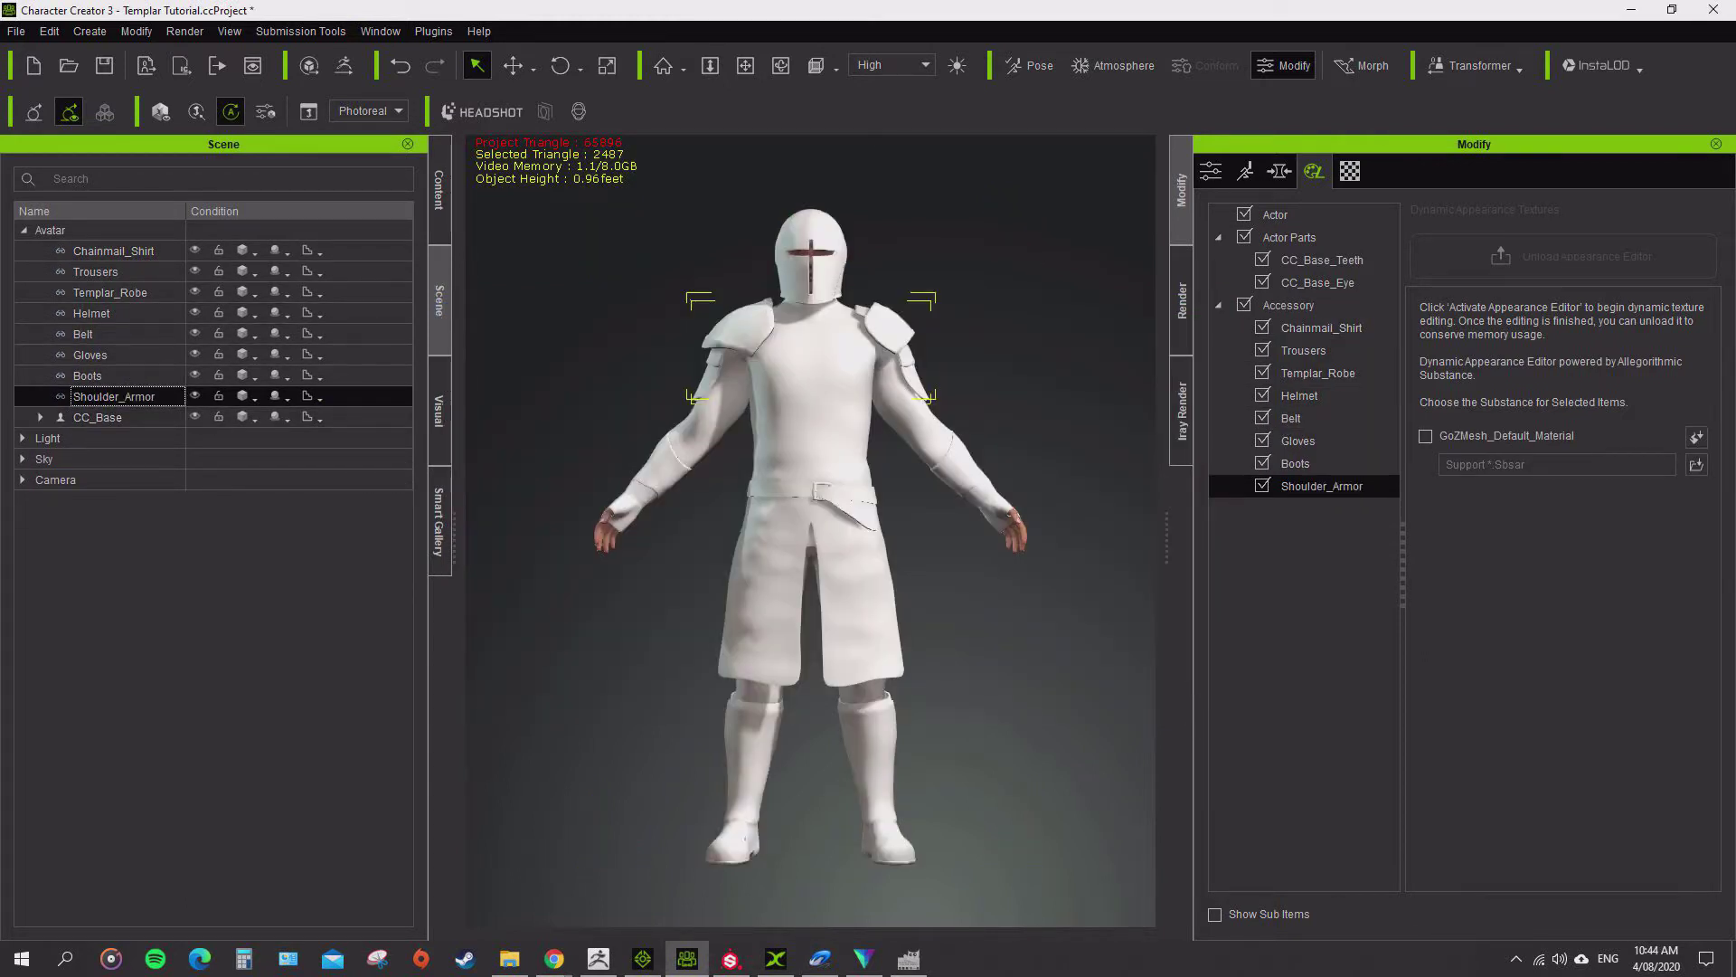
- Examine the imported armour from the side, back and front, checking legs, robe, arms and torso for body mesh poking through
left_click(745, 65)
right_click_drag(769, 361, 941, 366)
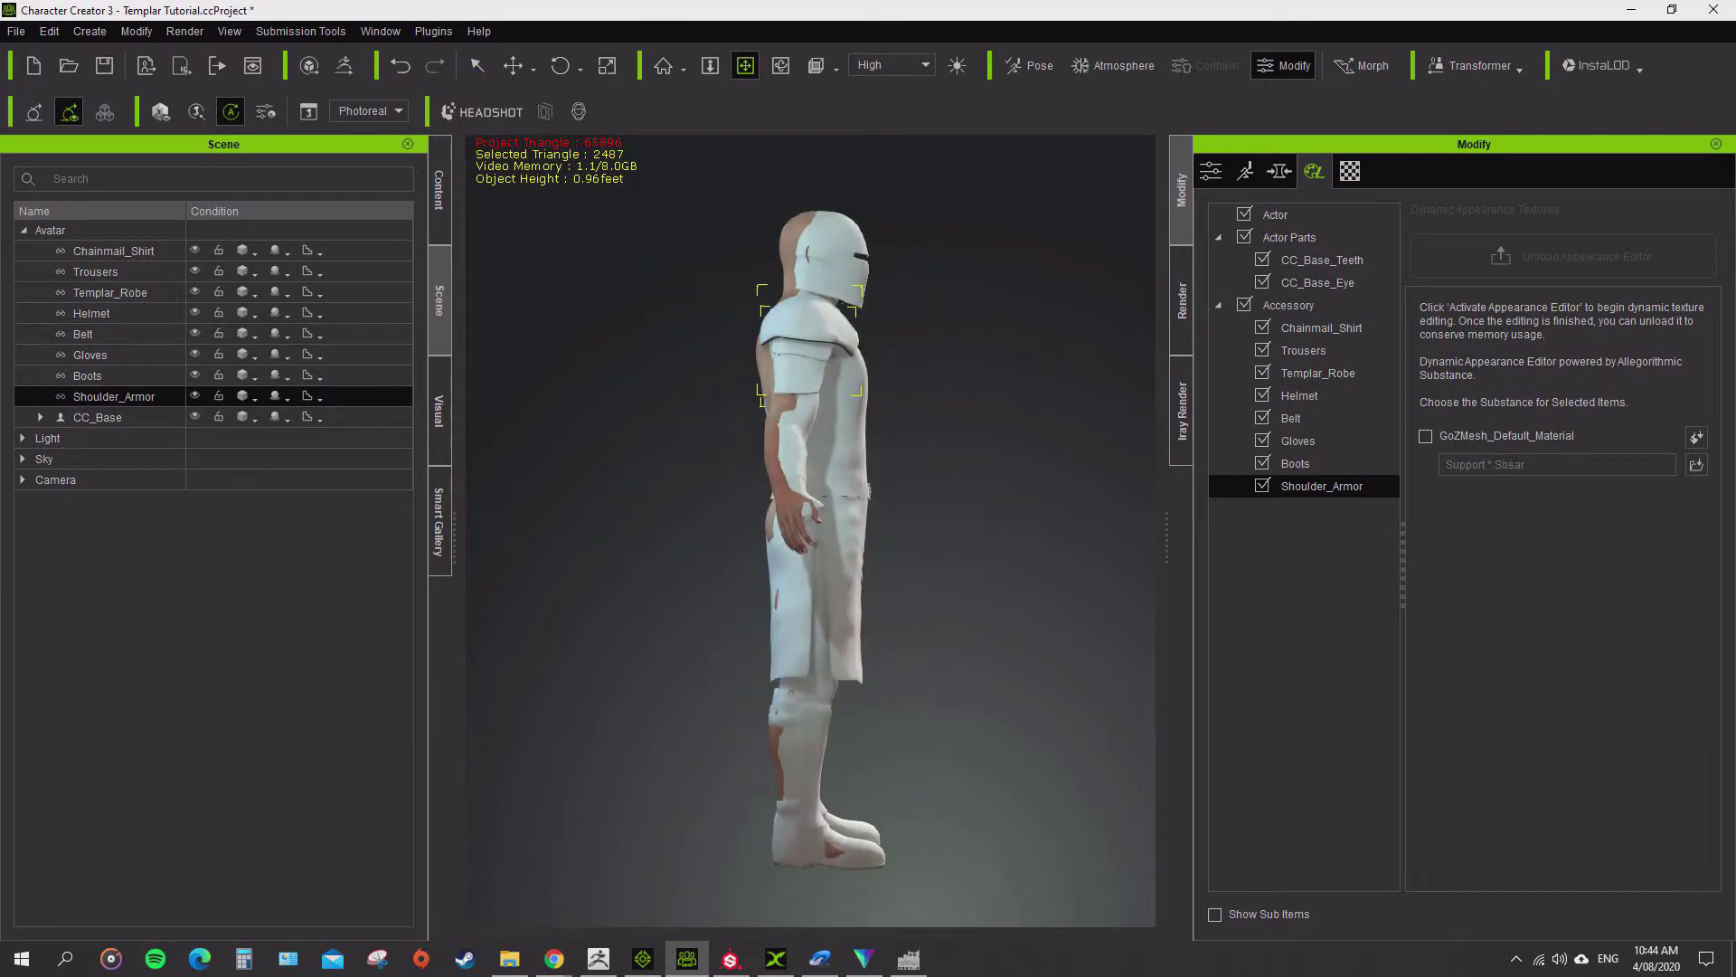
scroll(850, 488, "up", 3)
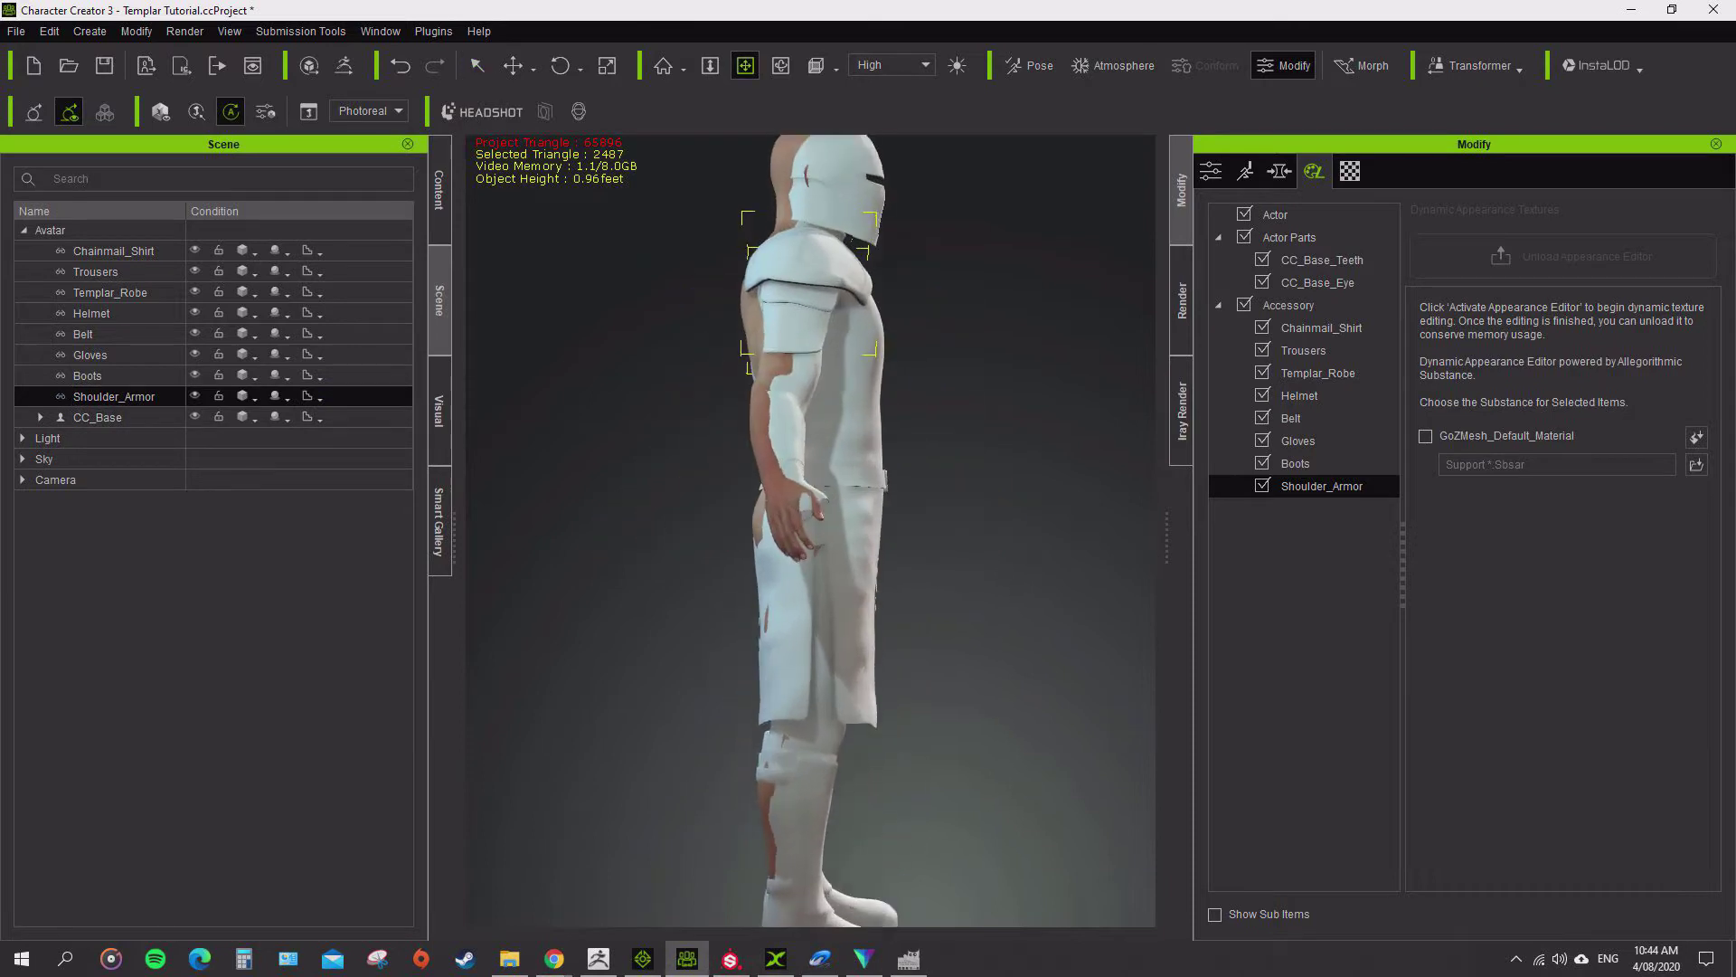
left_click_drag(850, 533, 846, 380)
right_click_drag(845, 379, 913, 380)
scroll(913, 380, "up", 2)
scroll(868, 380, "up", 1)
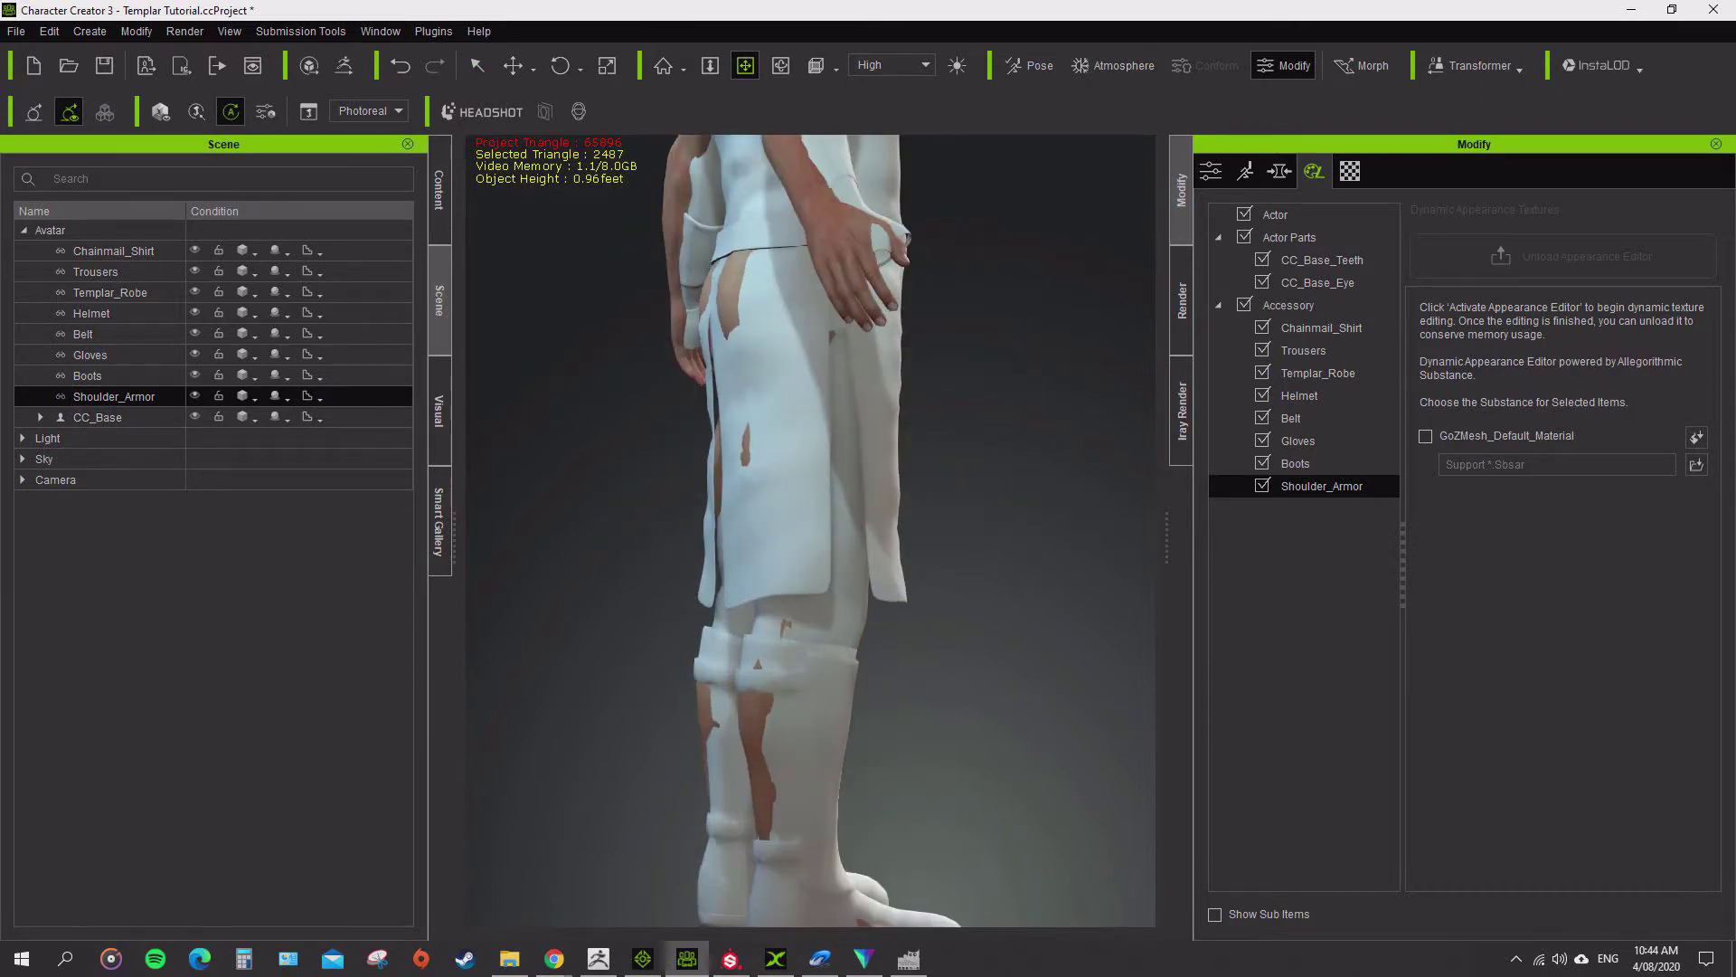
left_click_drag(868, 325, 868, 796)
right_click_drag(868, 543, 769, 543)
scroll(769, 534, "up", 2)
left_click_drag(768, 533, 768, 642)
mouse_move(769, 633)
right_mouse_down()
mouse_move(850, 633)
mouse_move(769, 633)
right_mouse_up()
scroll(769, 633, "down", 2)
left_click_drag(769, 633, 899, 367)
right_click_drag(898, 367, 778, 370)
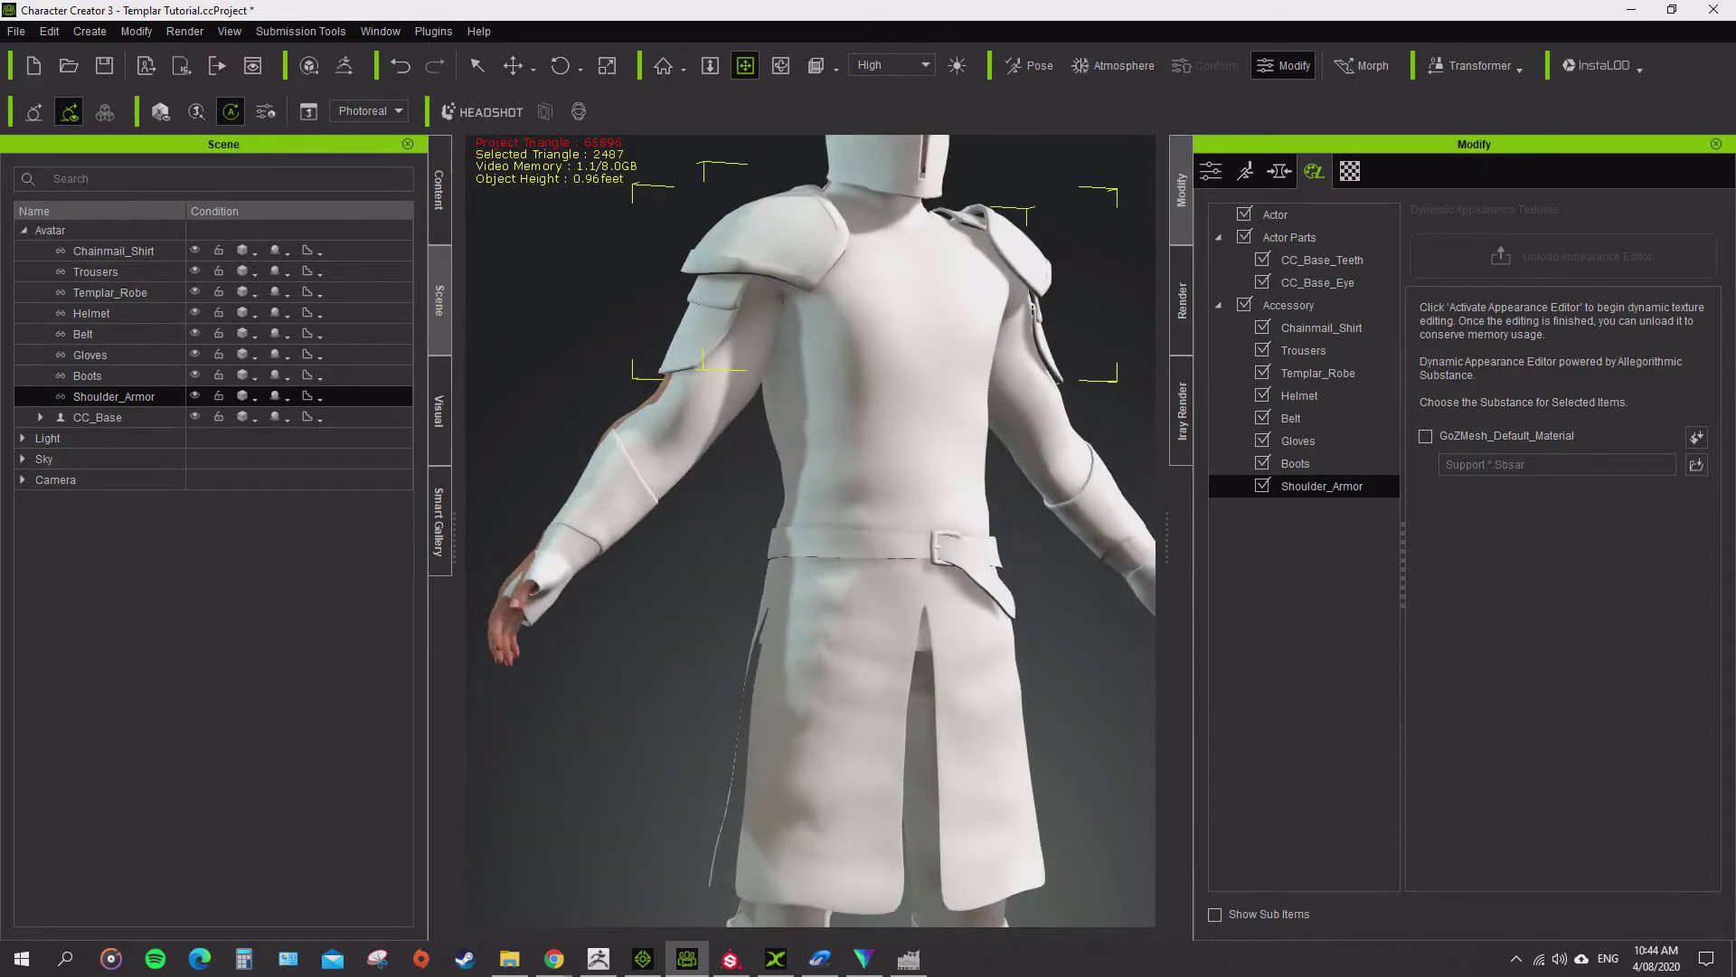
scroll(777, 371, "down", 3)
left_click_drag(778, 452, 768, 366)
right_click_drag(768, 366, 877, 370)
- Select all accessories from Chainmail_Shirt to Shoulder_Armor and show their shared transform attributes
key("w")
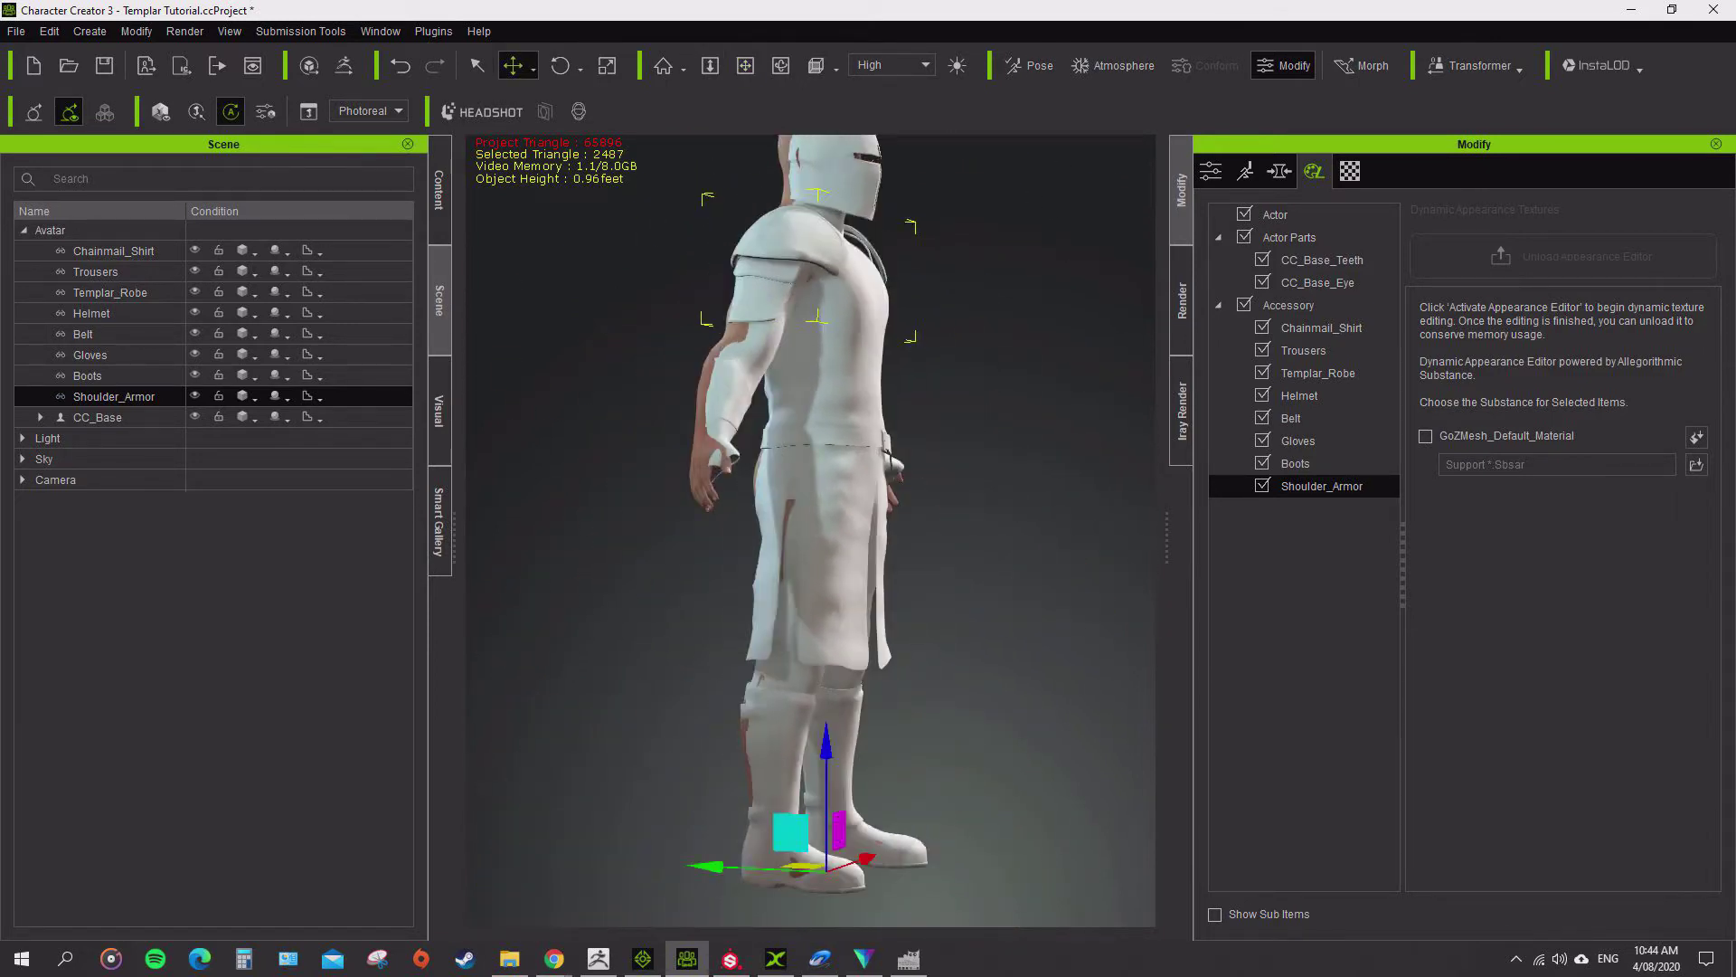
left_click(113, 251, "shift")
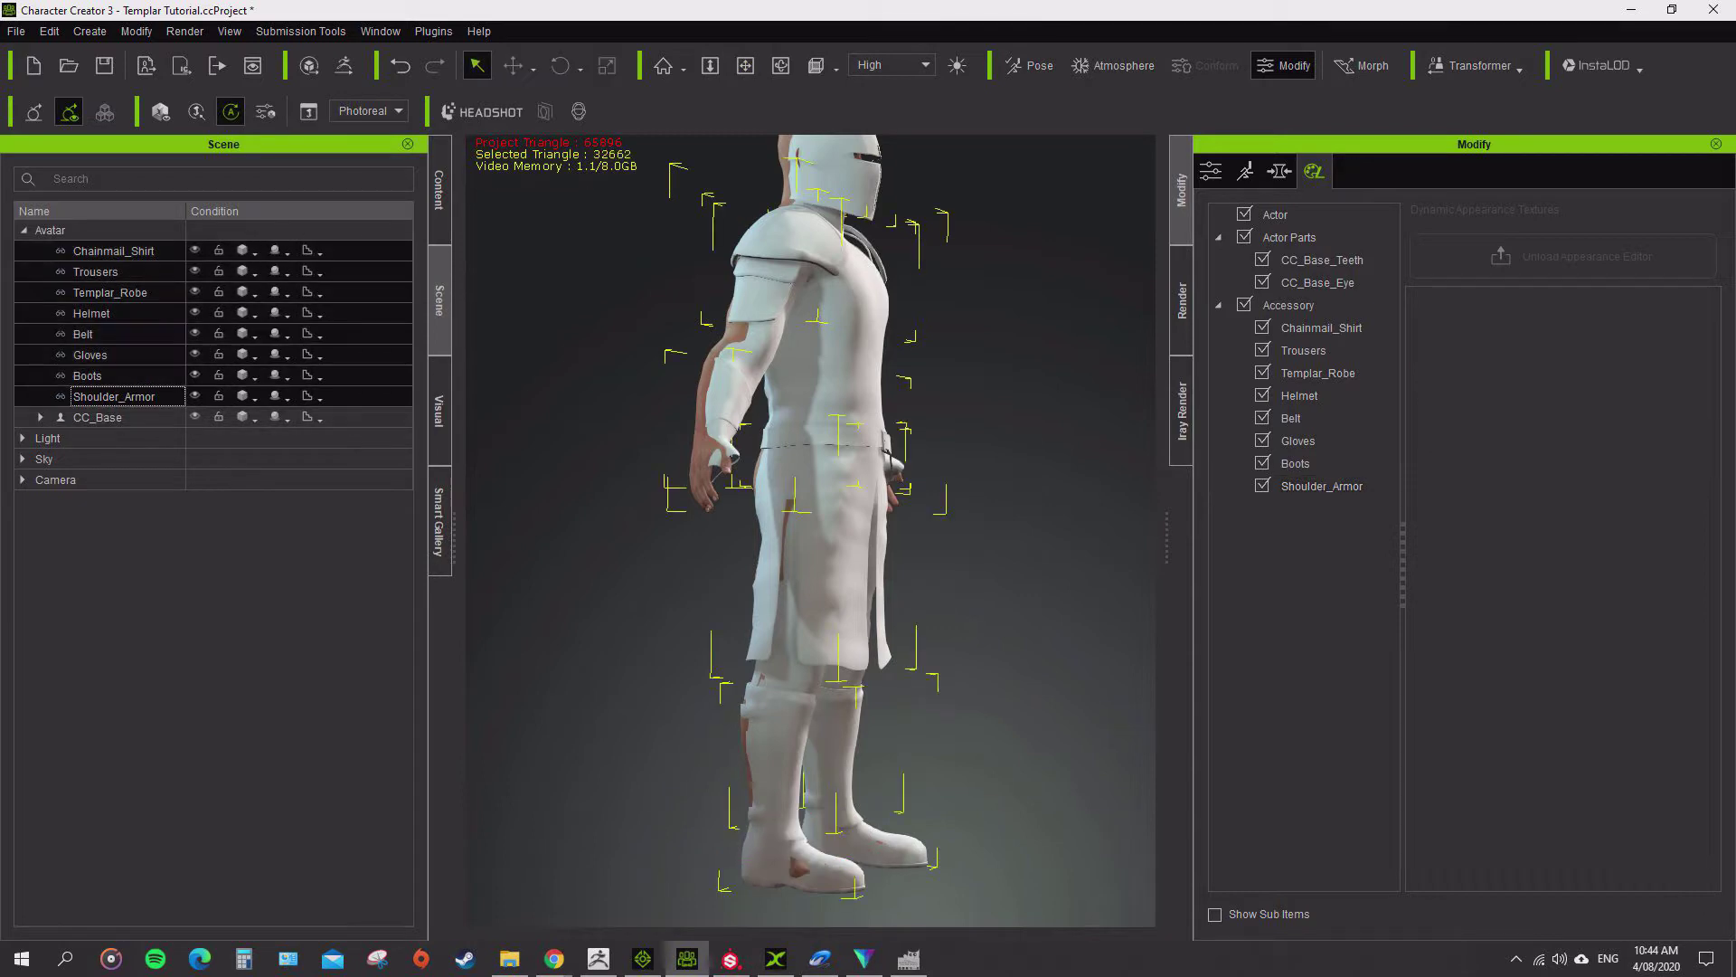
left_click(1210, 171)
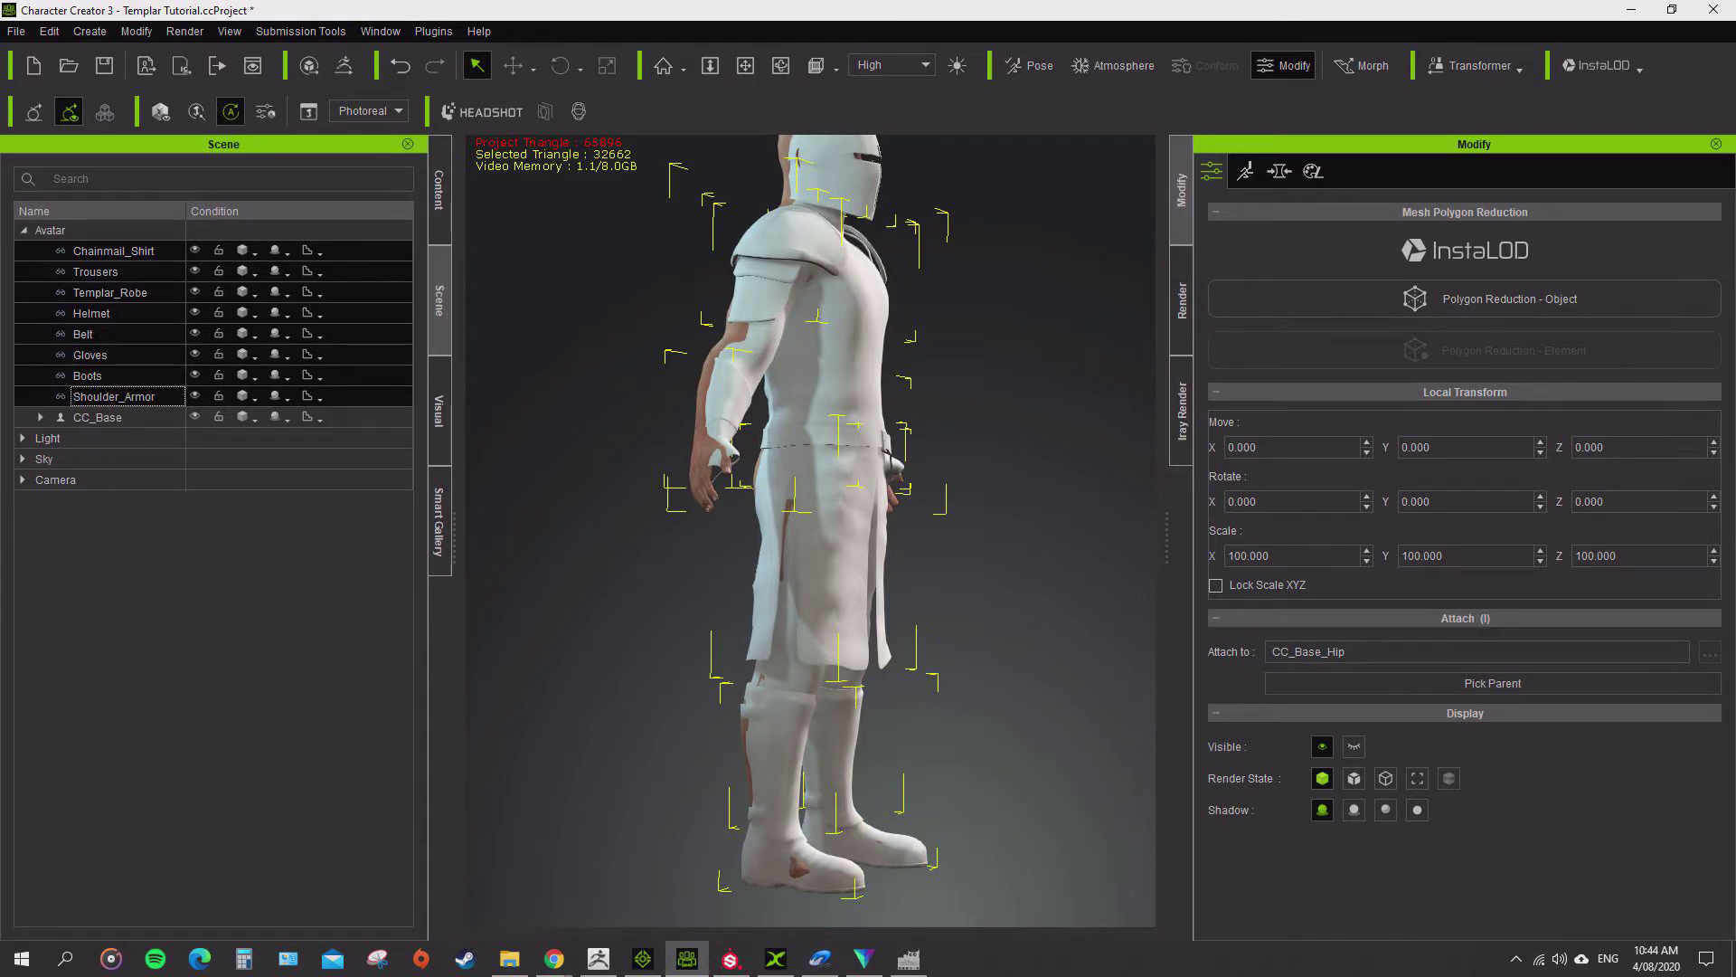
left_click(745, 66)
mouse_move(796, 380)
right_mouse_down()
mouse_move(977, 383)
mouse_move(799, 381)
right_mouse_up()
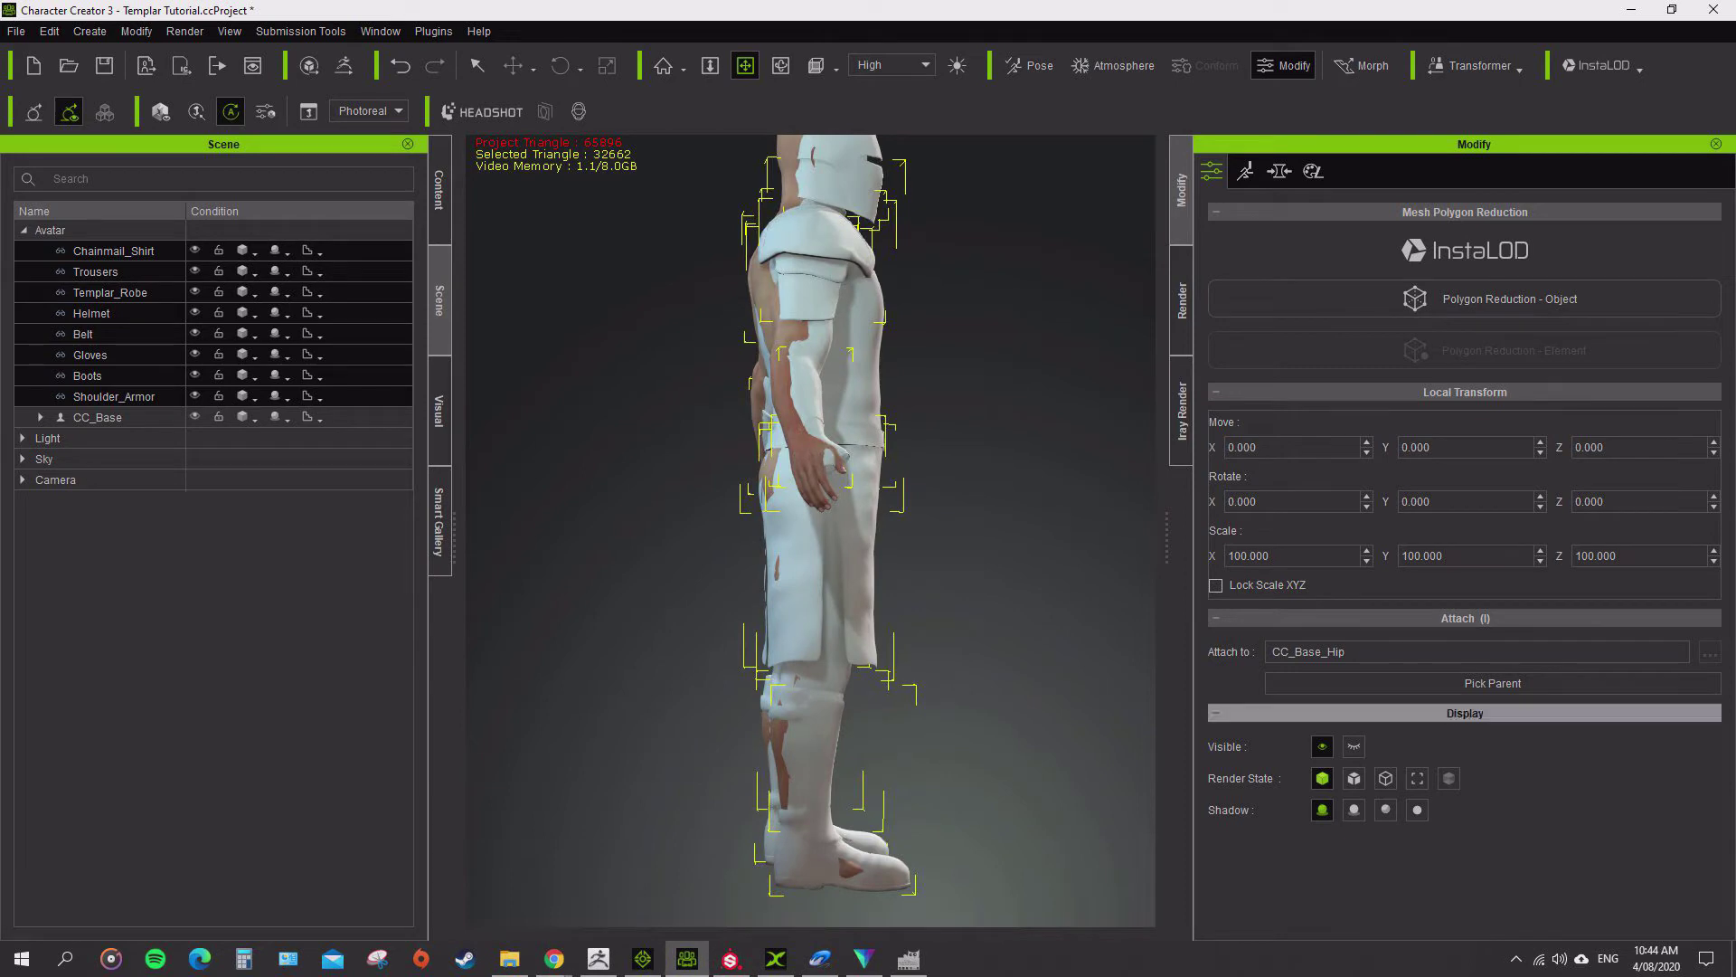
- Select only Chainmail_Shirt, shift it with its pivot at Middle to about -4.85 on Z, and check the fit around helmet and torso
left_click(114, 251)
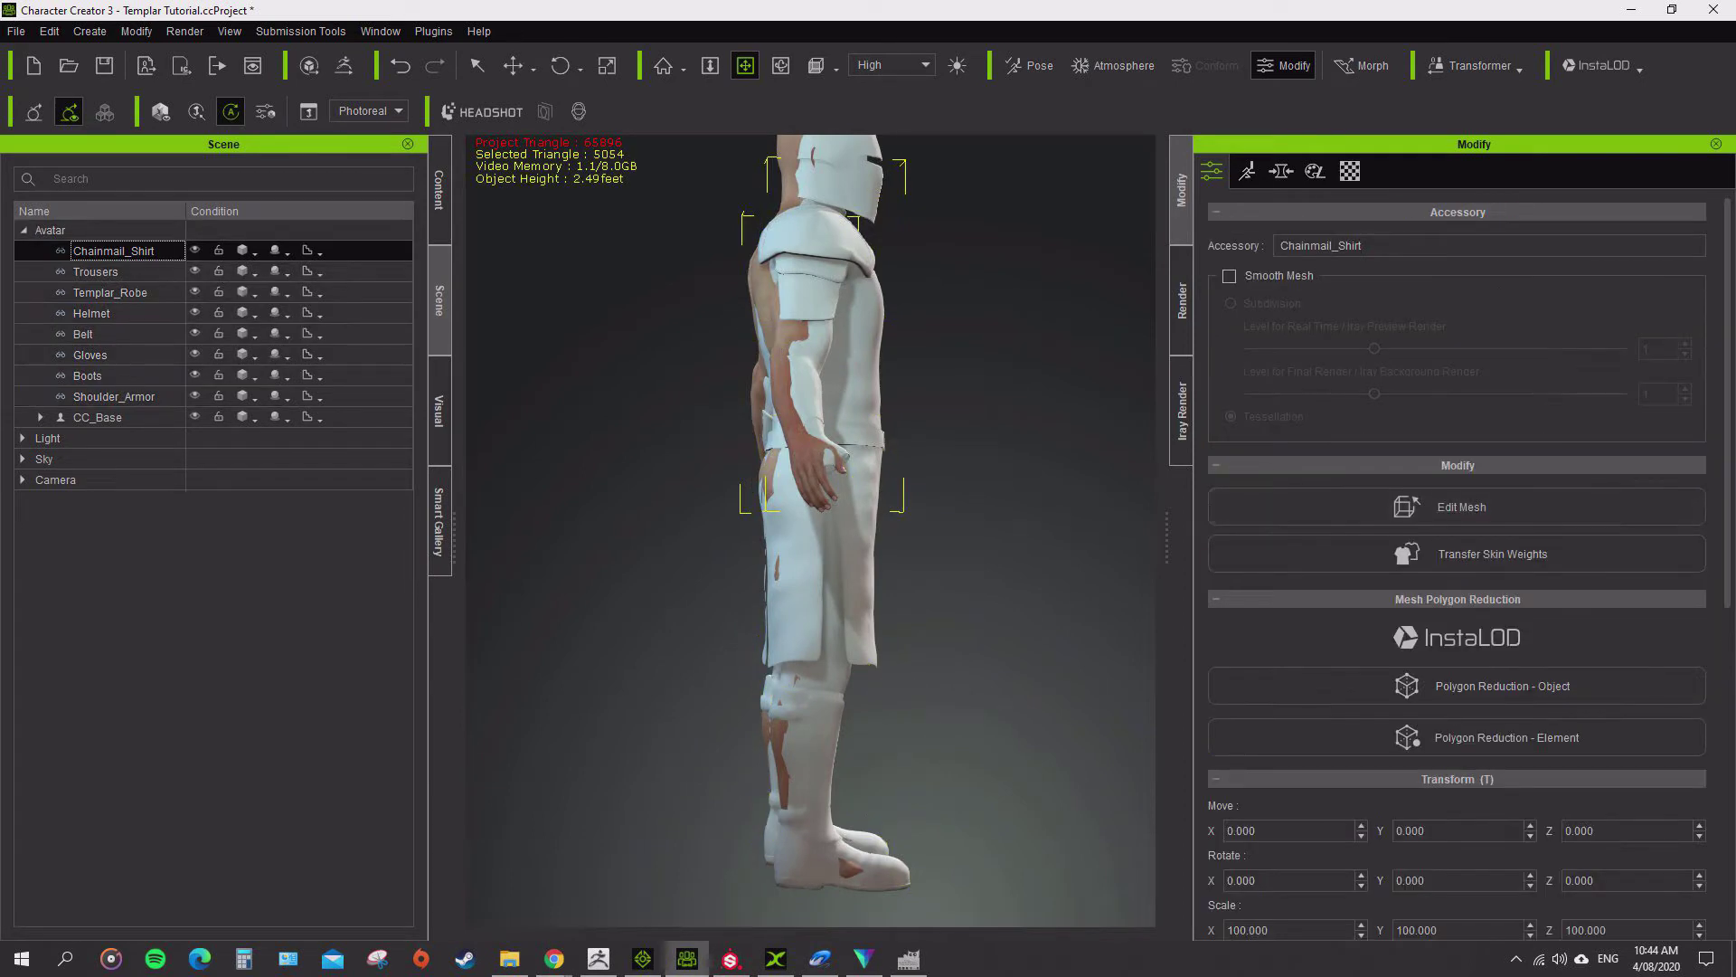
scroll(1456, 687, "down", 6)
key("w")
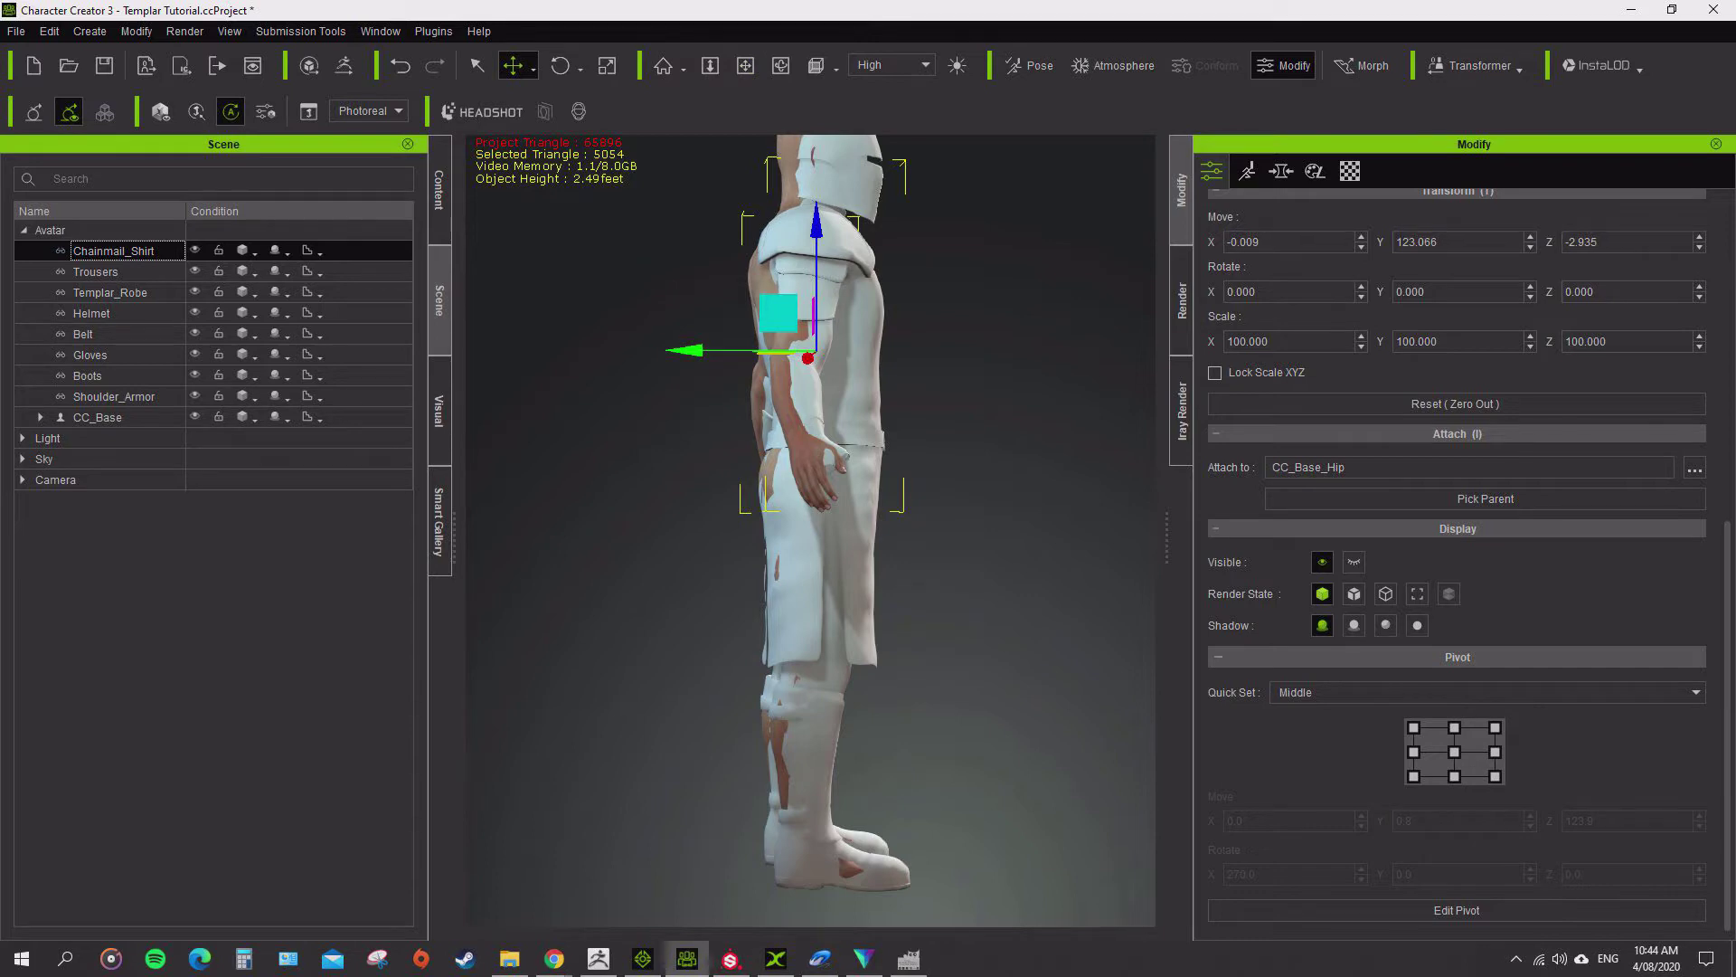
left_click_drag(688, 349, 689, 624)
right_click_drag(689, 624, 596, 615, "alt")
scroll(810, 531, "up", 5, "alt")
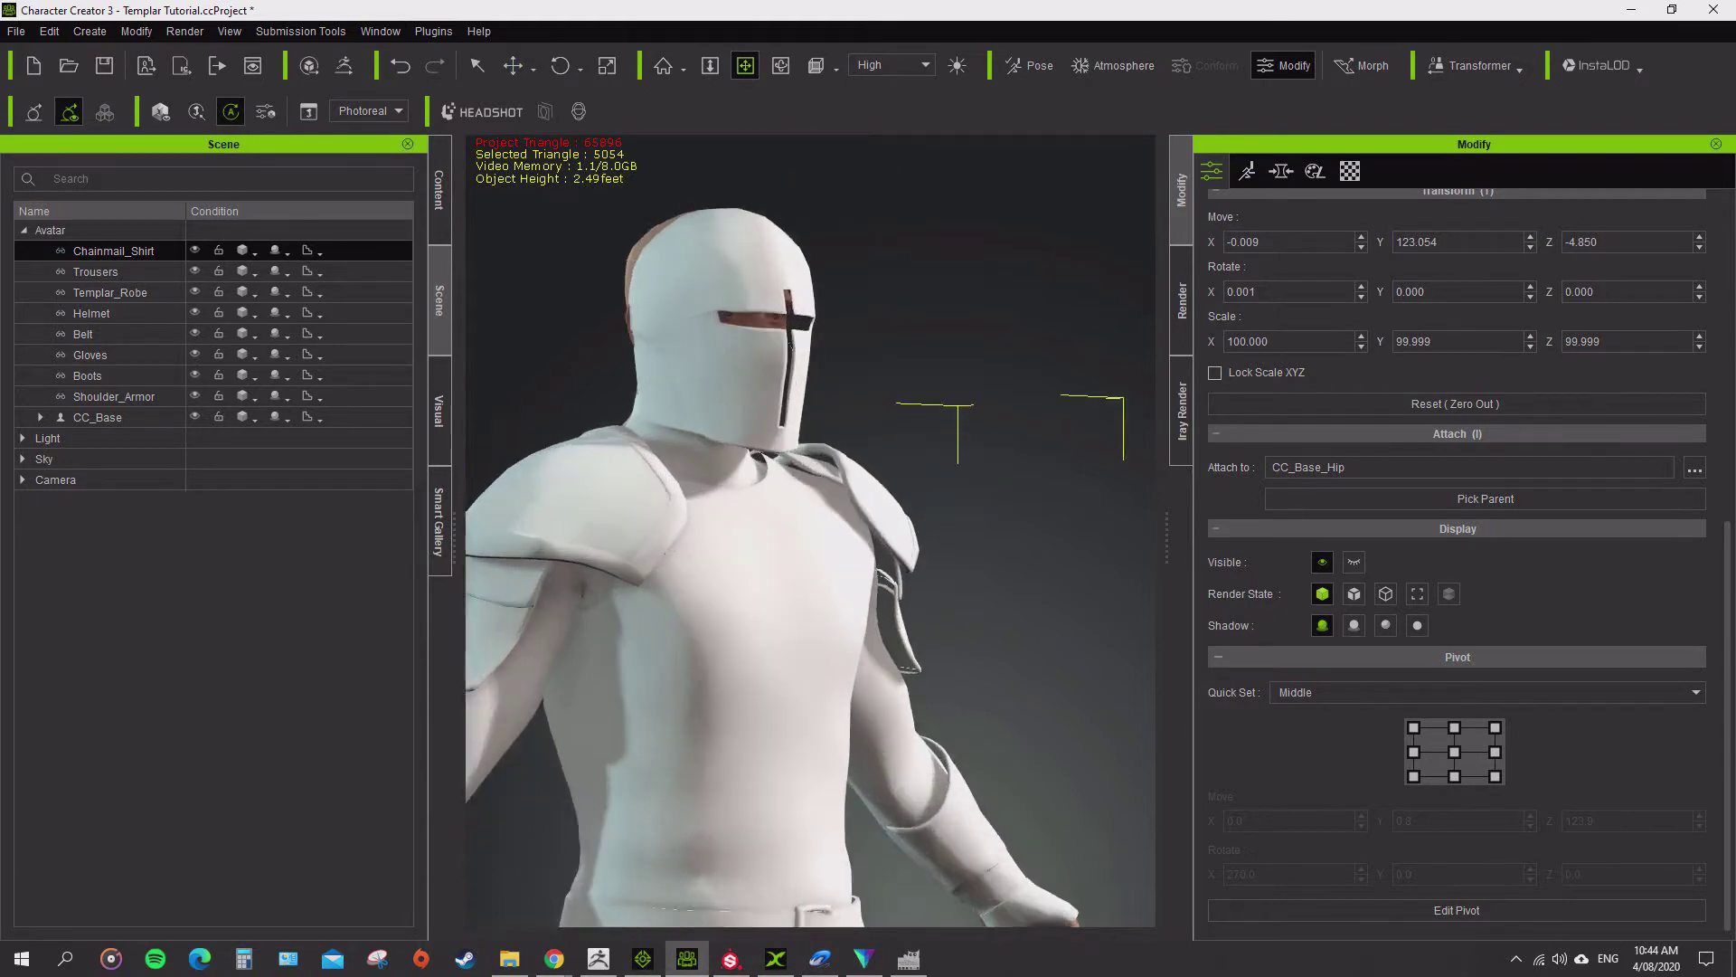
scroll(811, 531, "up", 3)
left_click_drag(687, 531, 796, 560, "alt")
right_click_drag(796, 561, 798, 475, "alt")
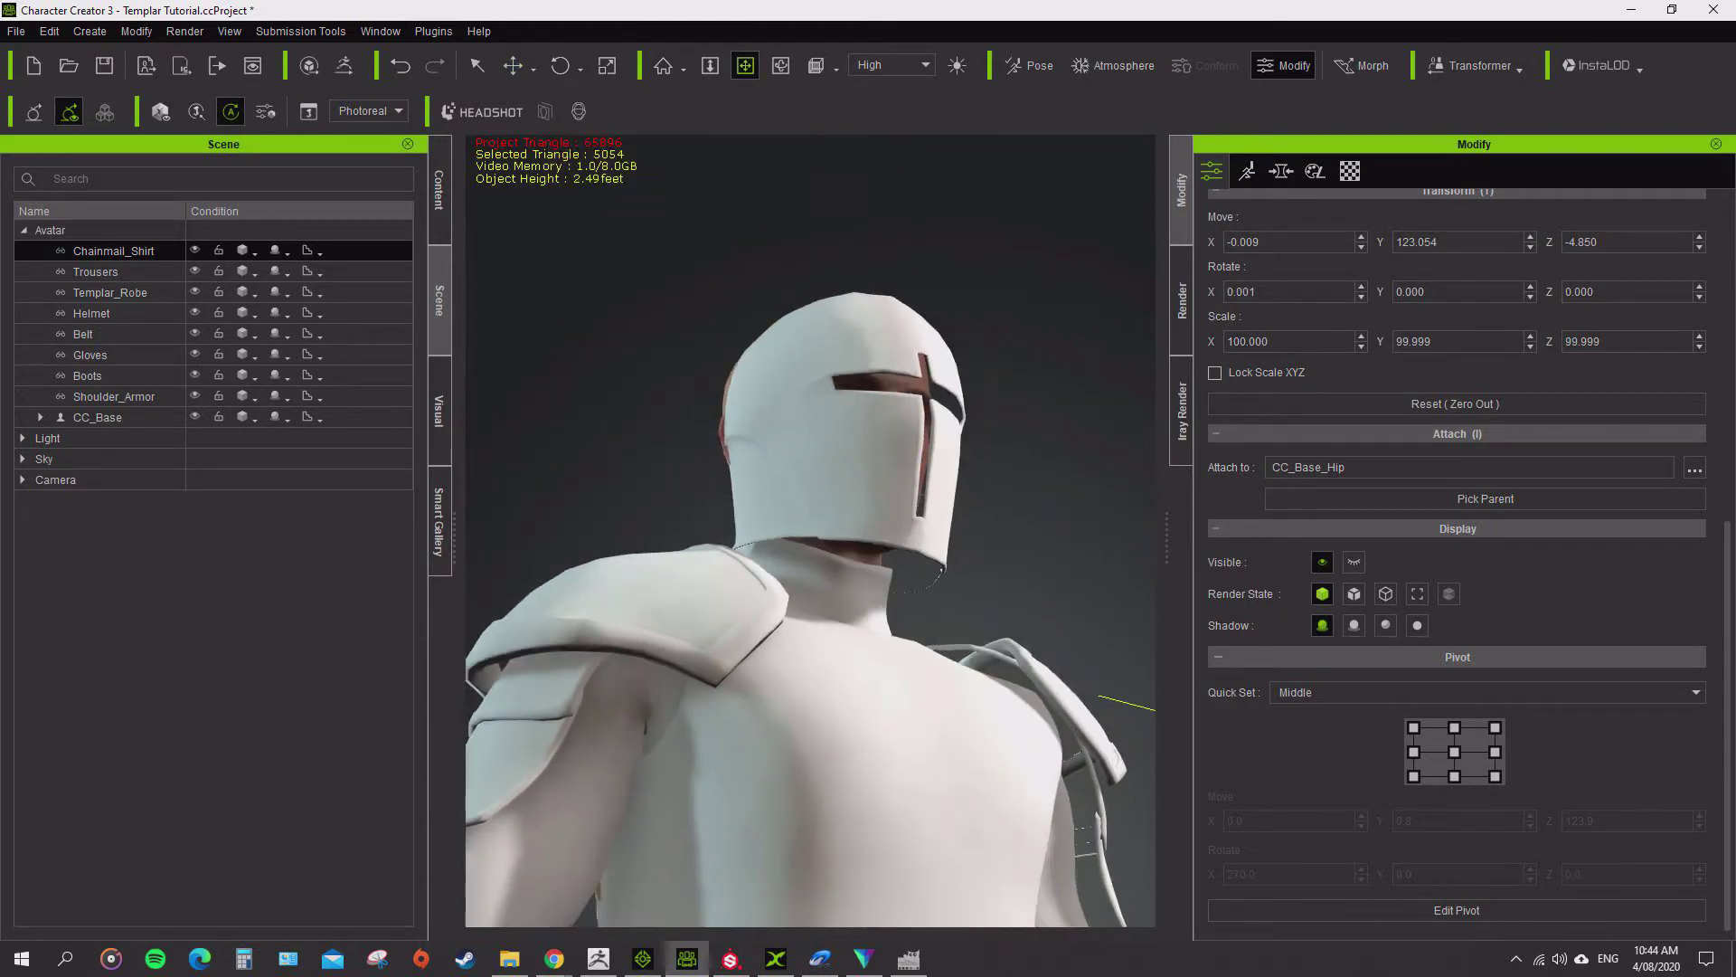
left_click_drag(797, 475, 803, 190, "alt")
- Set the shader type of the Chainmail_Shirt material to PBR
left_click(1316, 171)
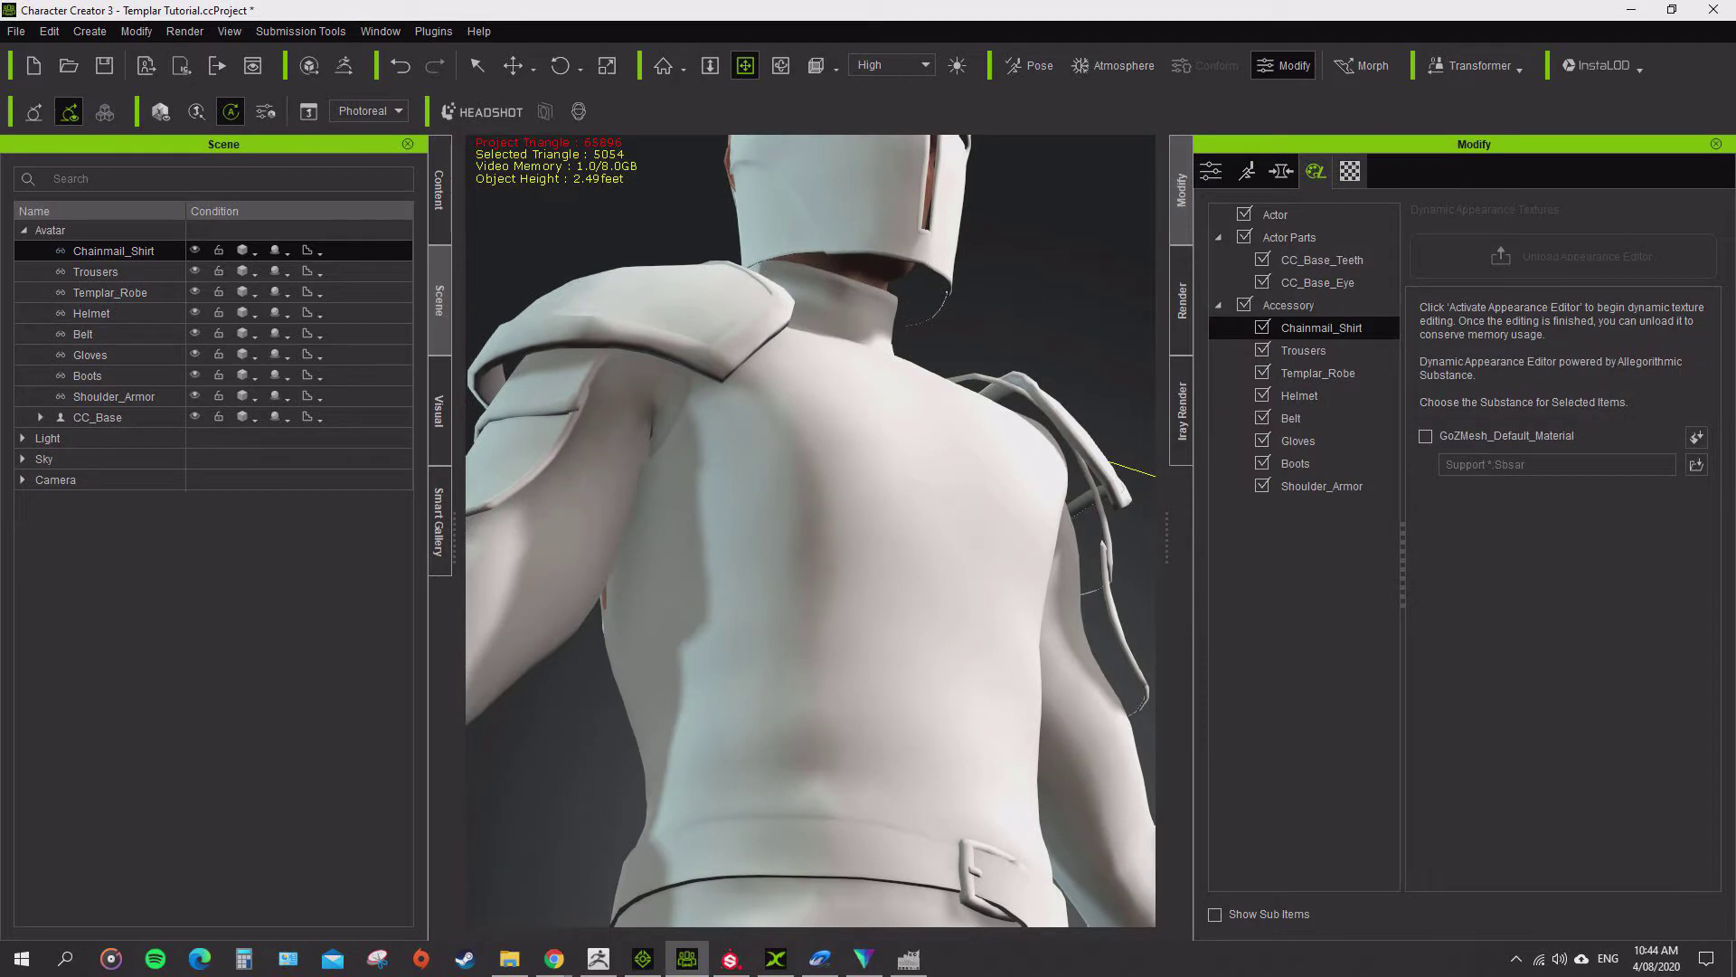
left_click(1350, 171)
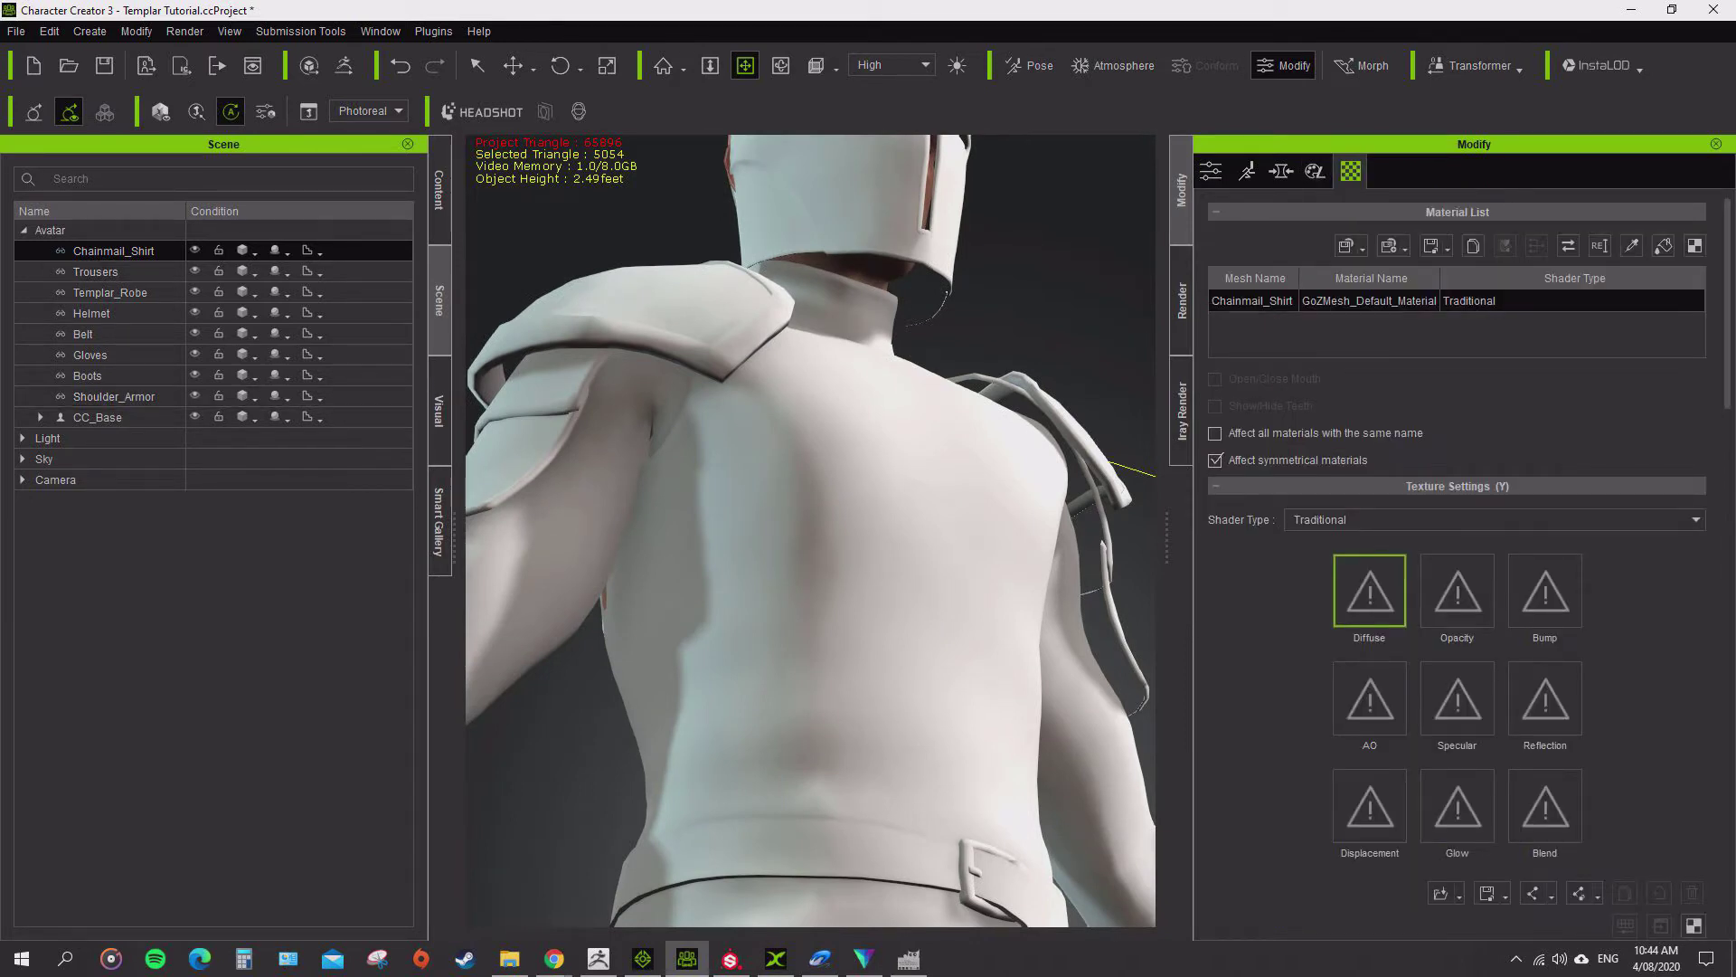
left_click(1492, 519)
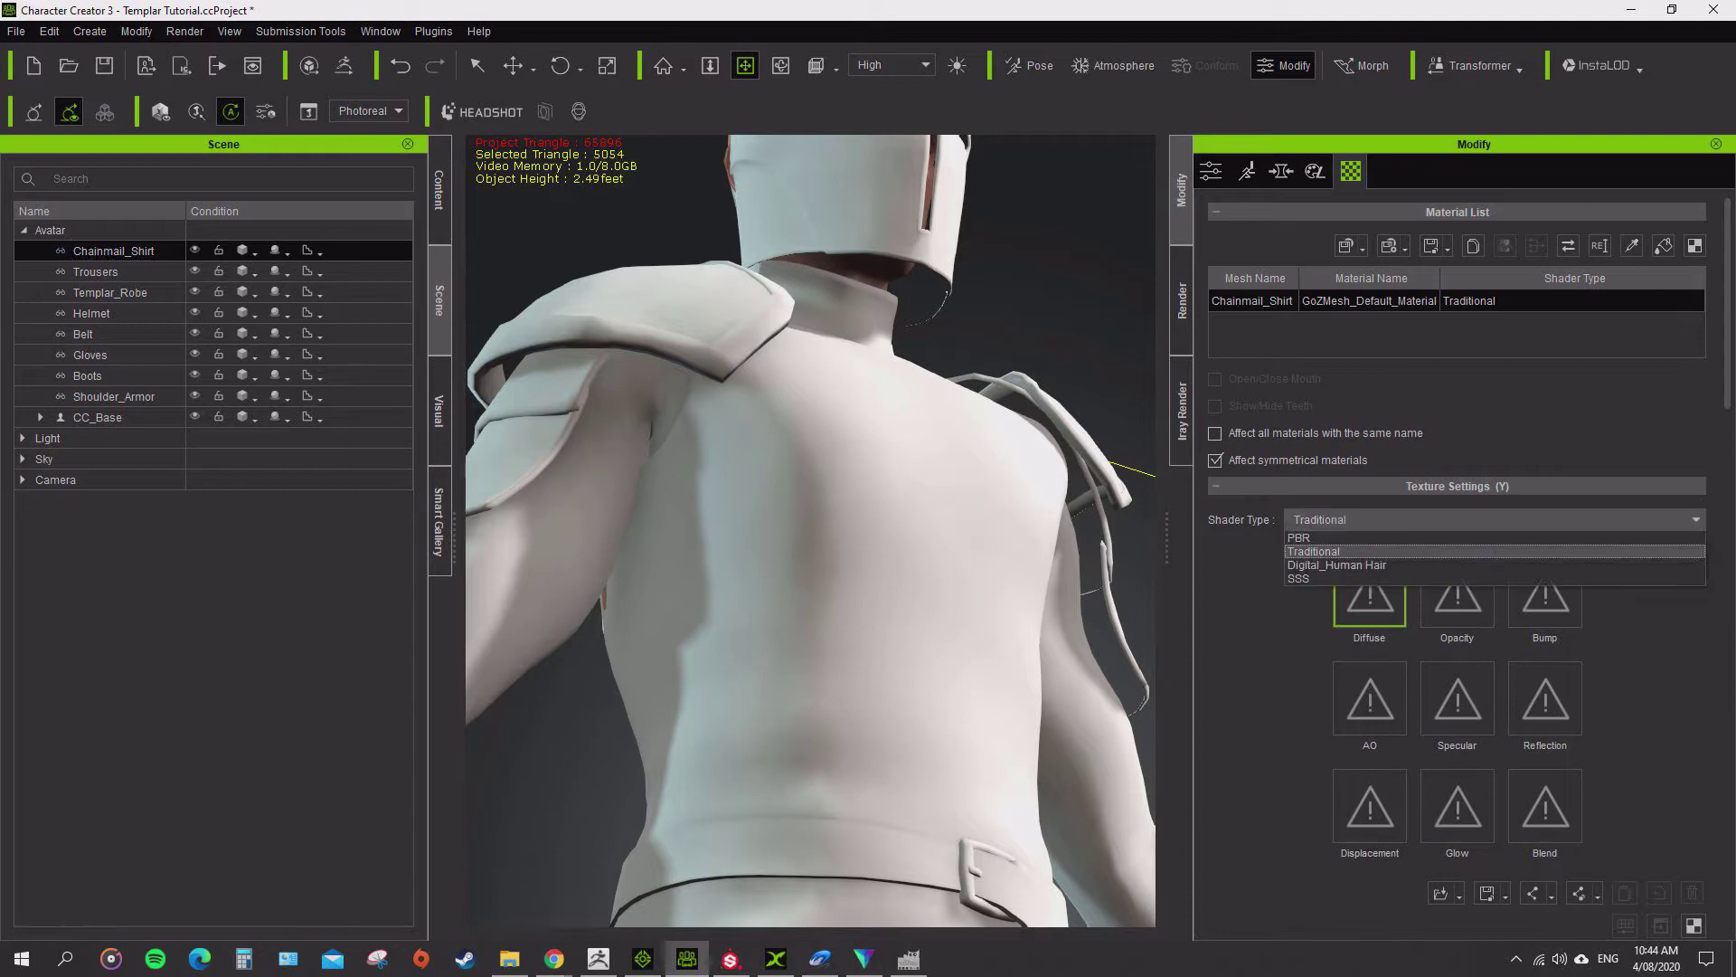
left_click(1299, 537)
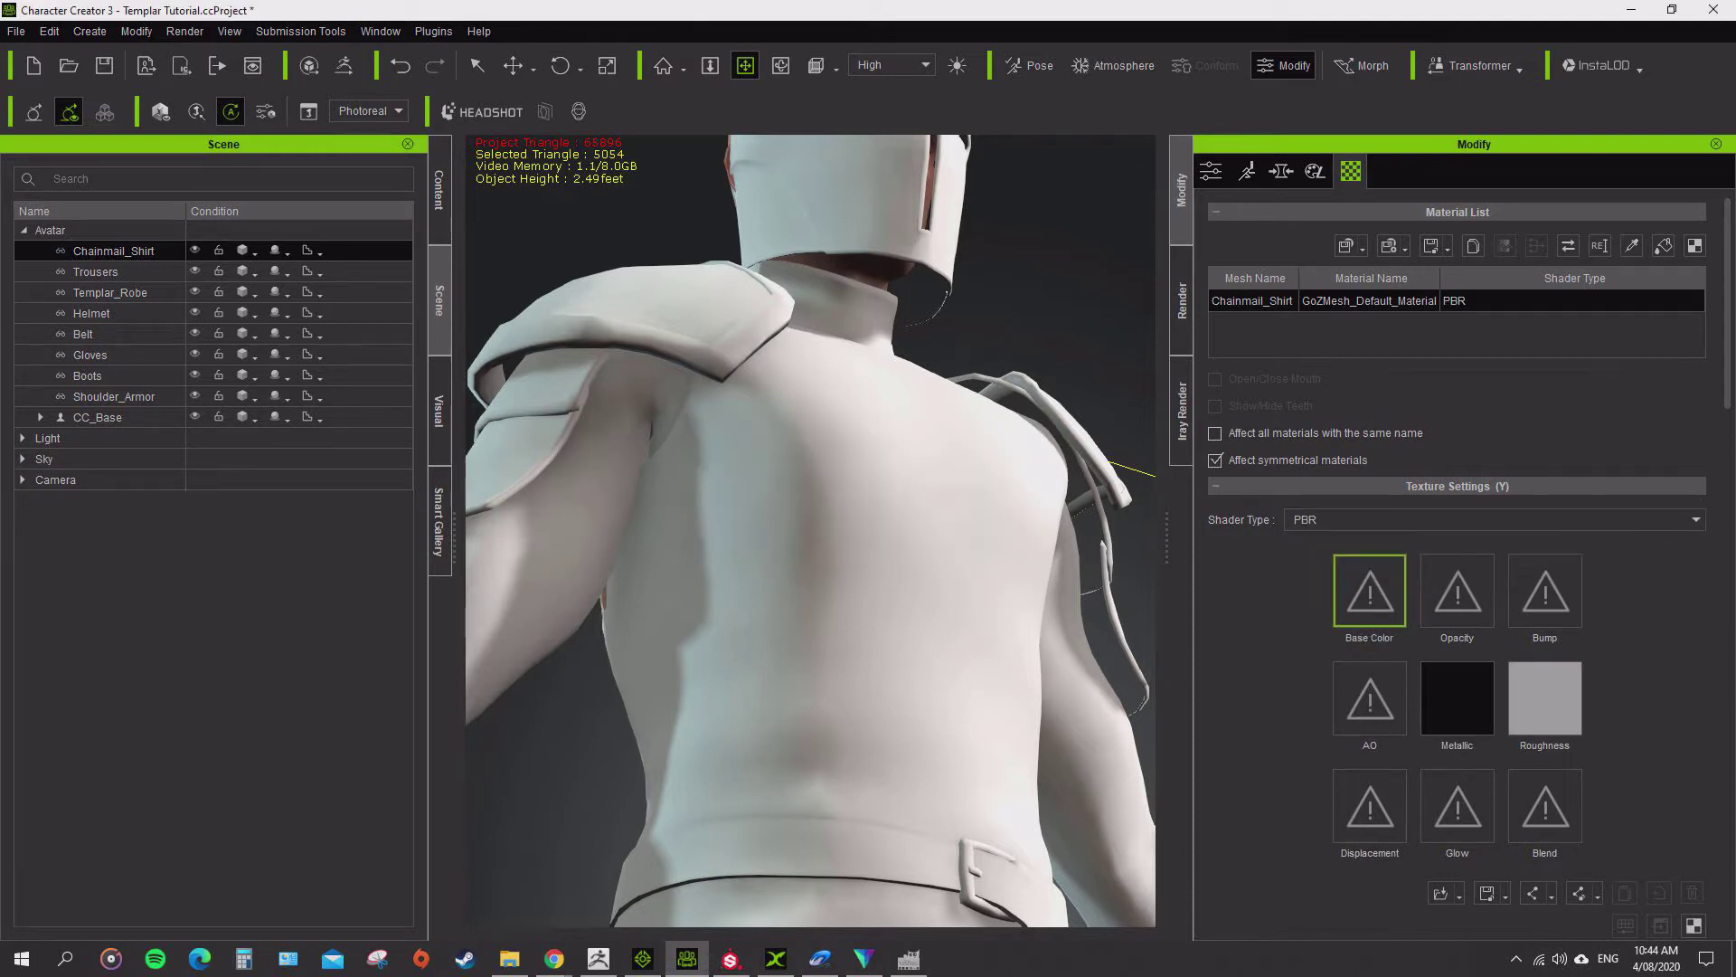
- Turn on the 2-sided option for the Chainmail_Shirt and Helmet materials and check the whole armour
scroll(1465, 560, "down", 15)
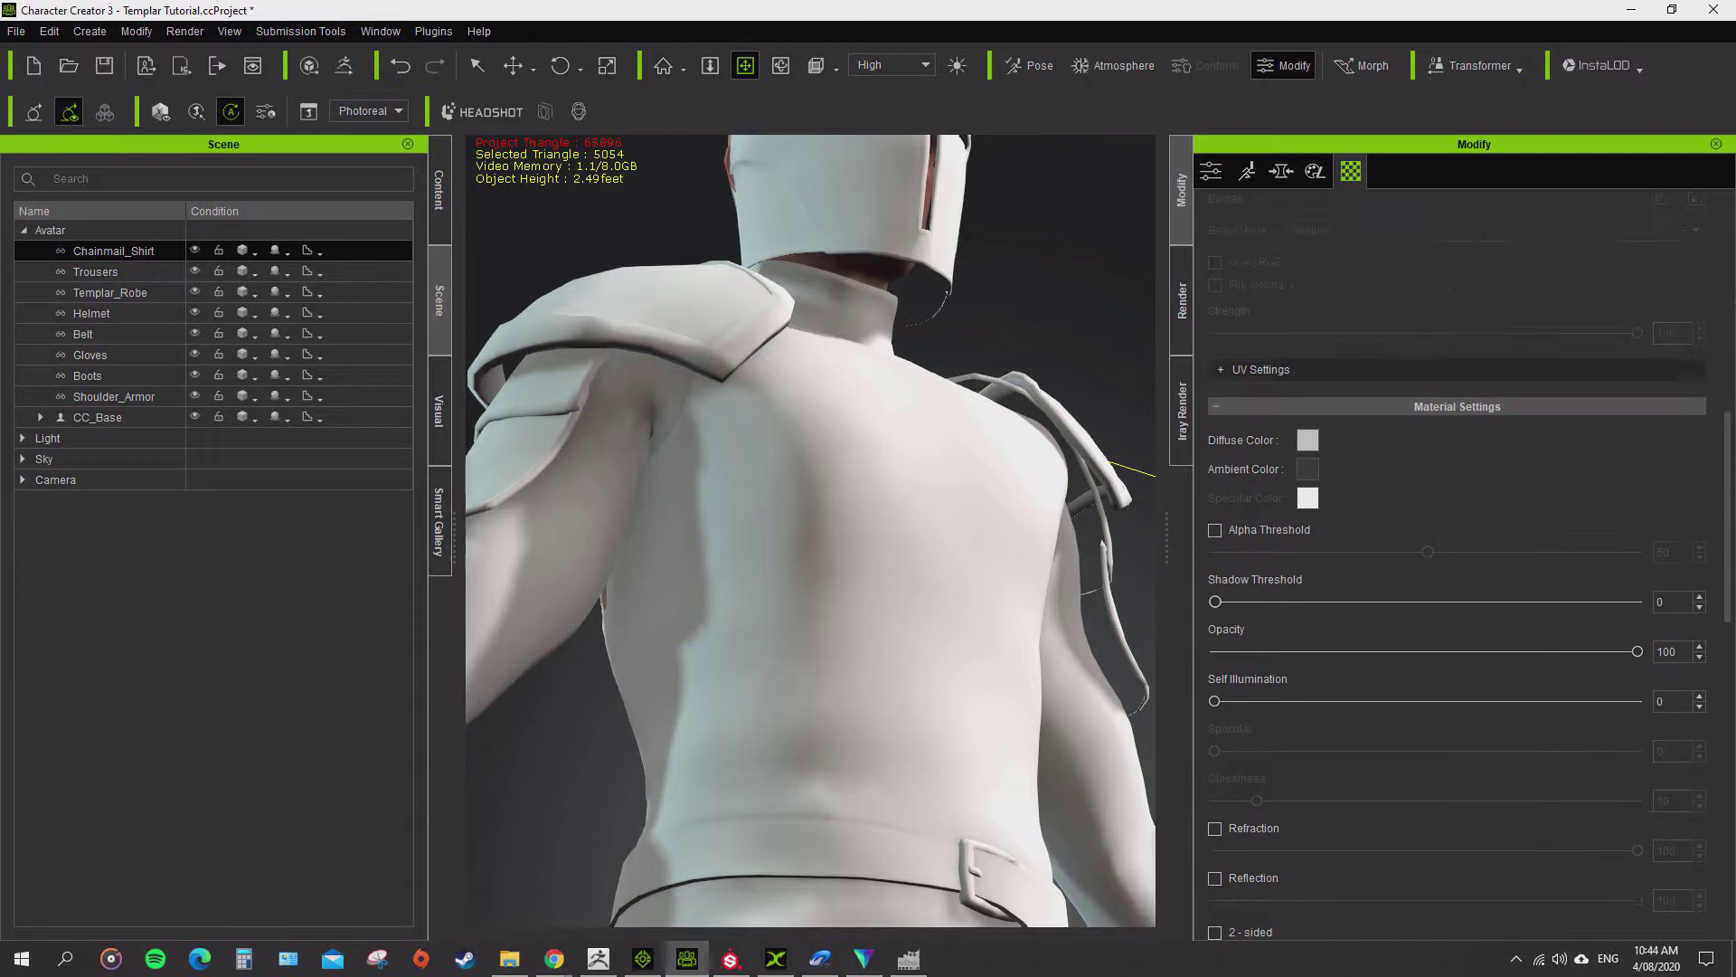
left_click(1215, 444)
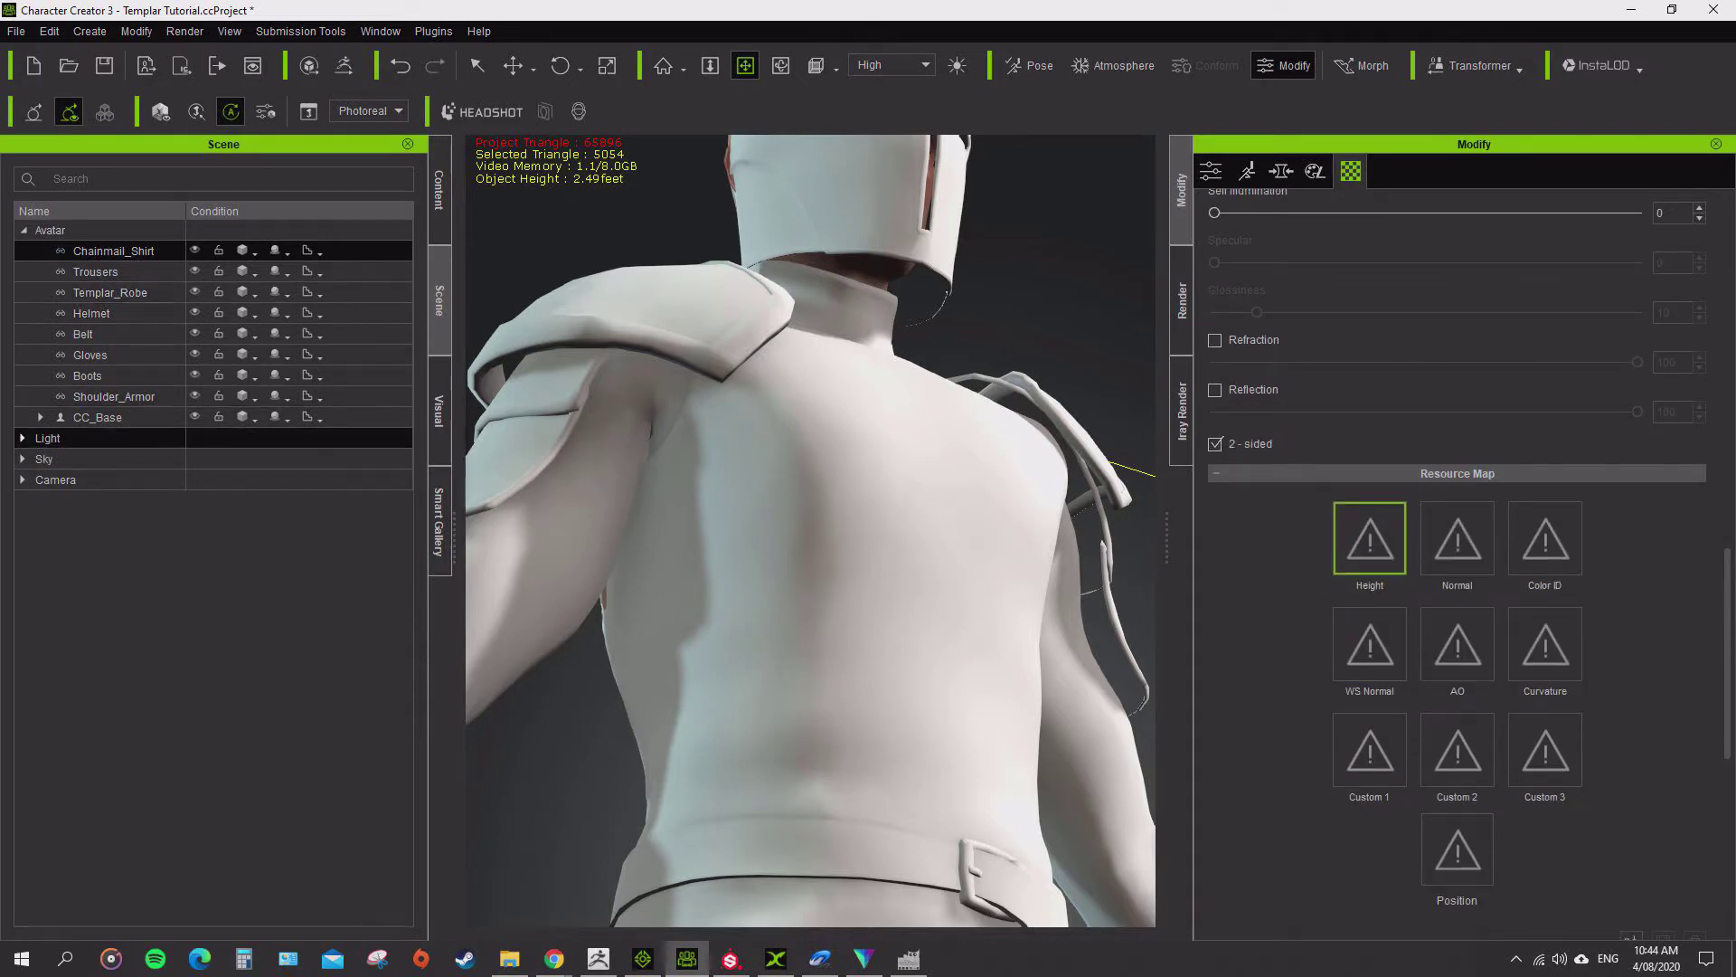
left_click(100, 313)
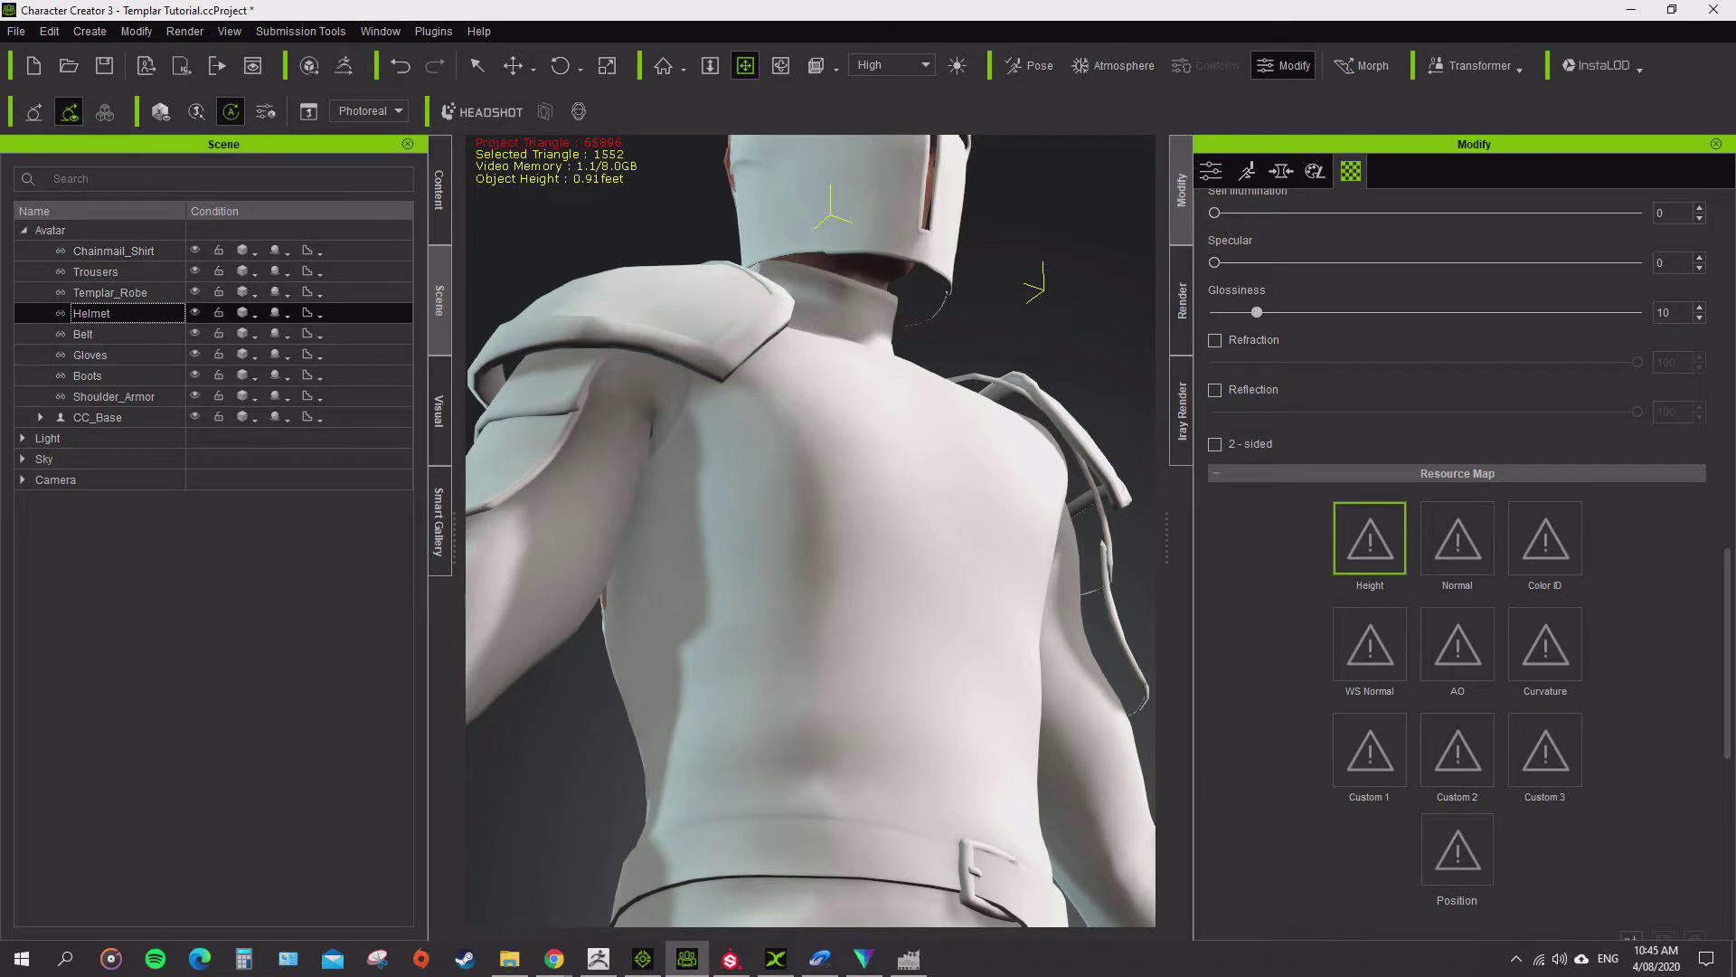
left_click(1214, 444)
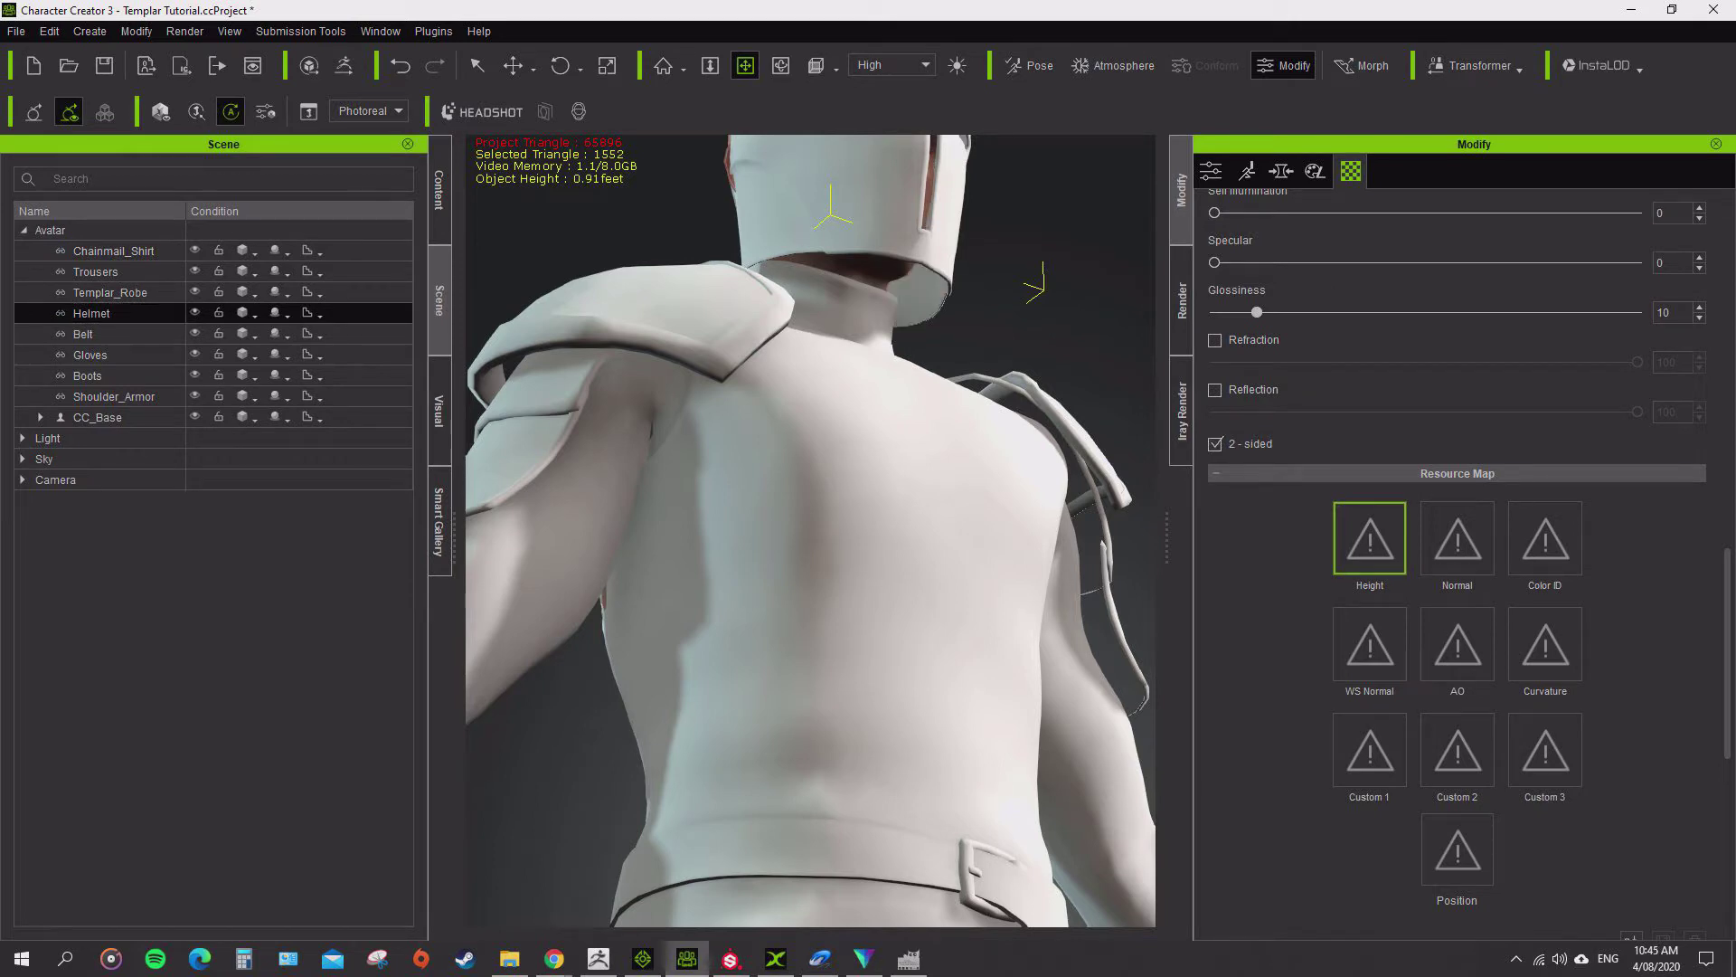
right_click_drag(904, 470, 778, 515)
scroll(810, 531, "down", 8)
left_click_drag(810, 560, 819, 391)
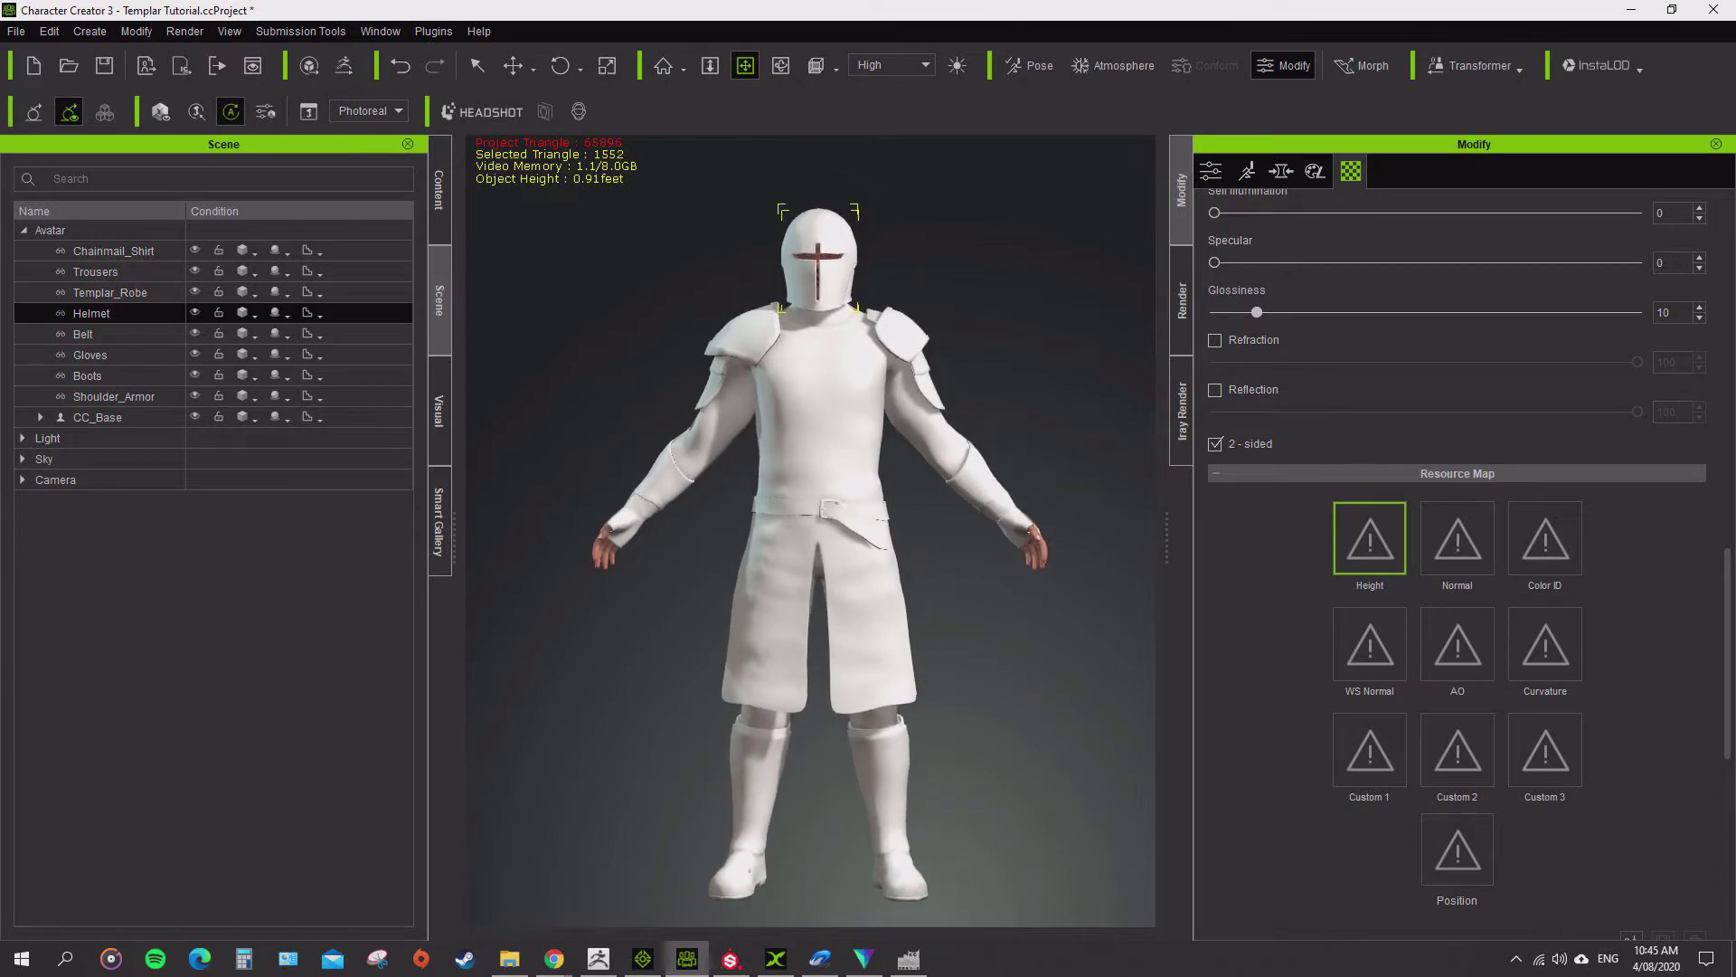
right_click_drag(905, 524, 691, 524)
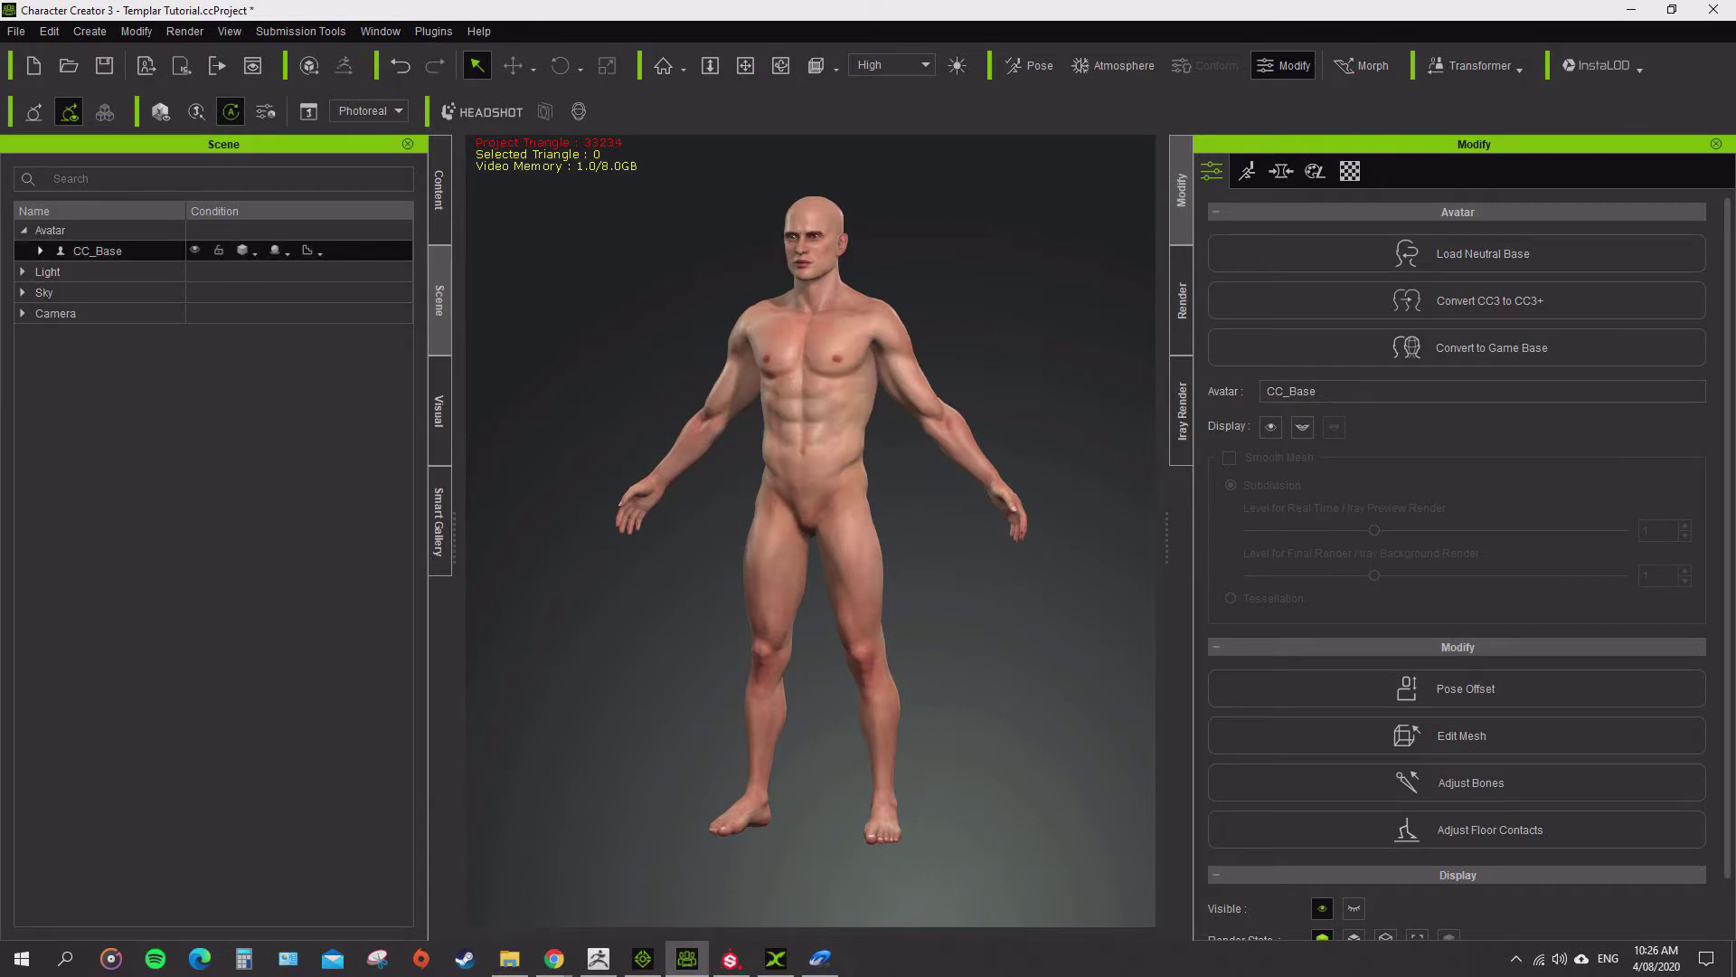
- Select the CC_Base avatar and send it from Character Creator to iClone
double_click(98, 250)
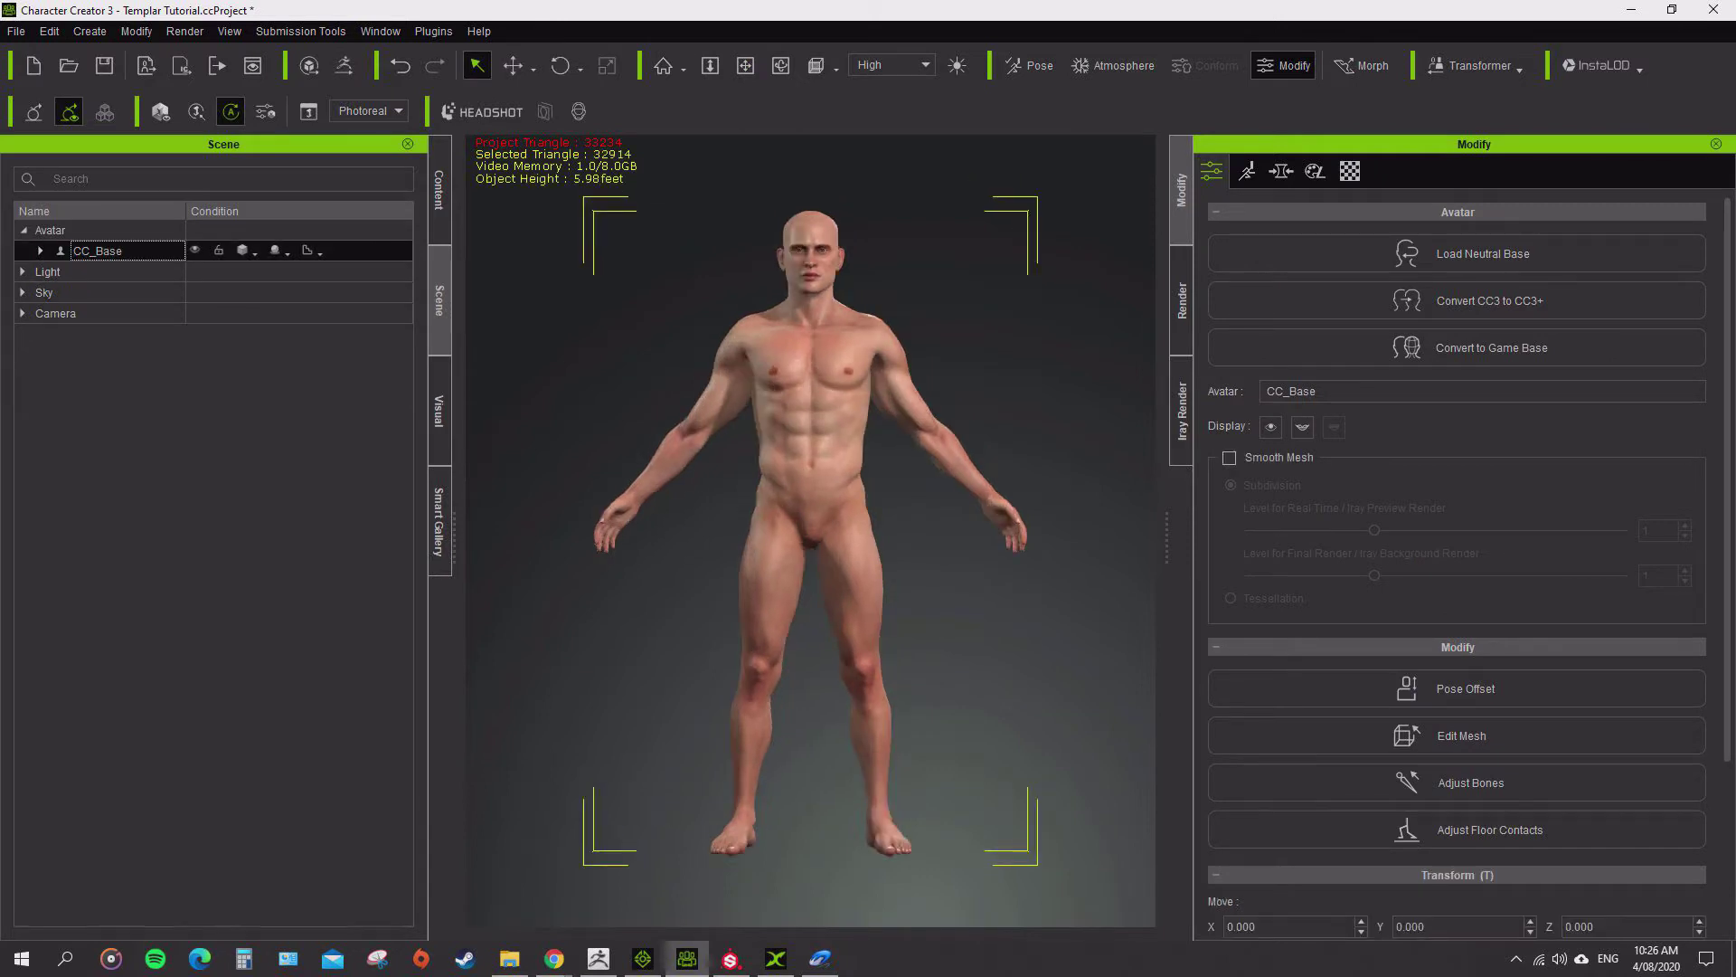
left_click(745, 66)
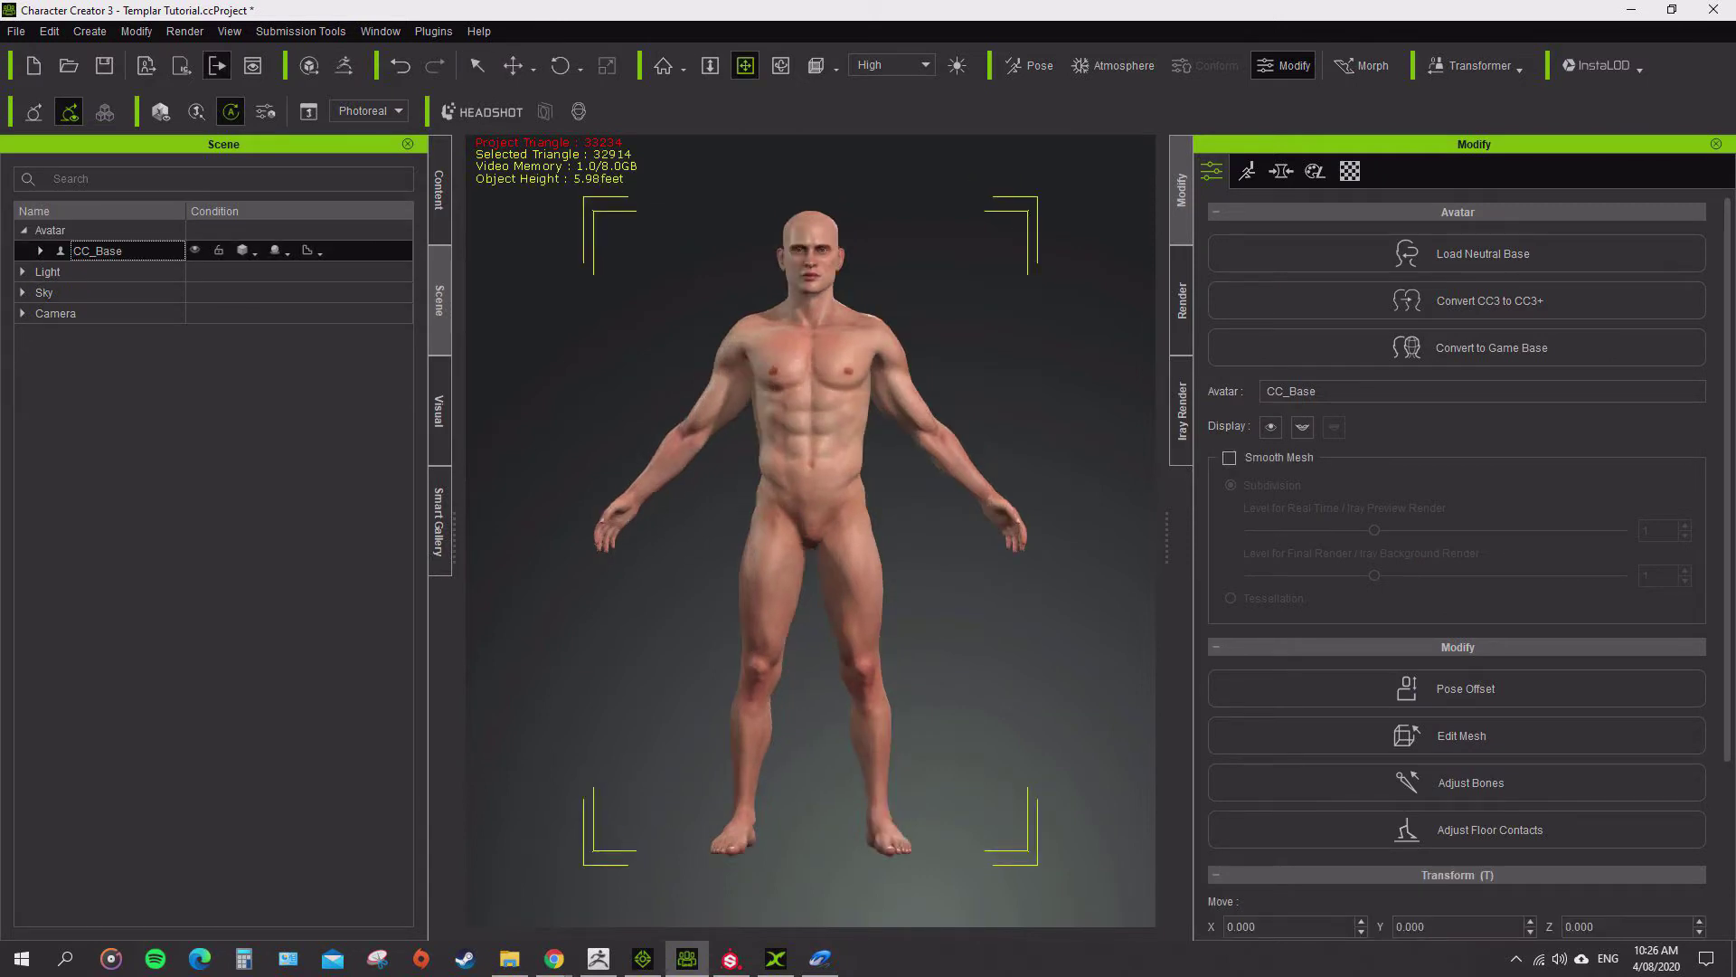
left_click(182, 65)
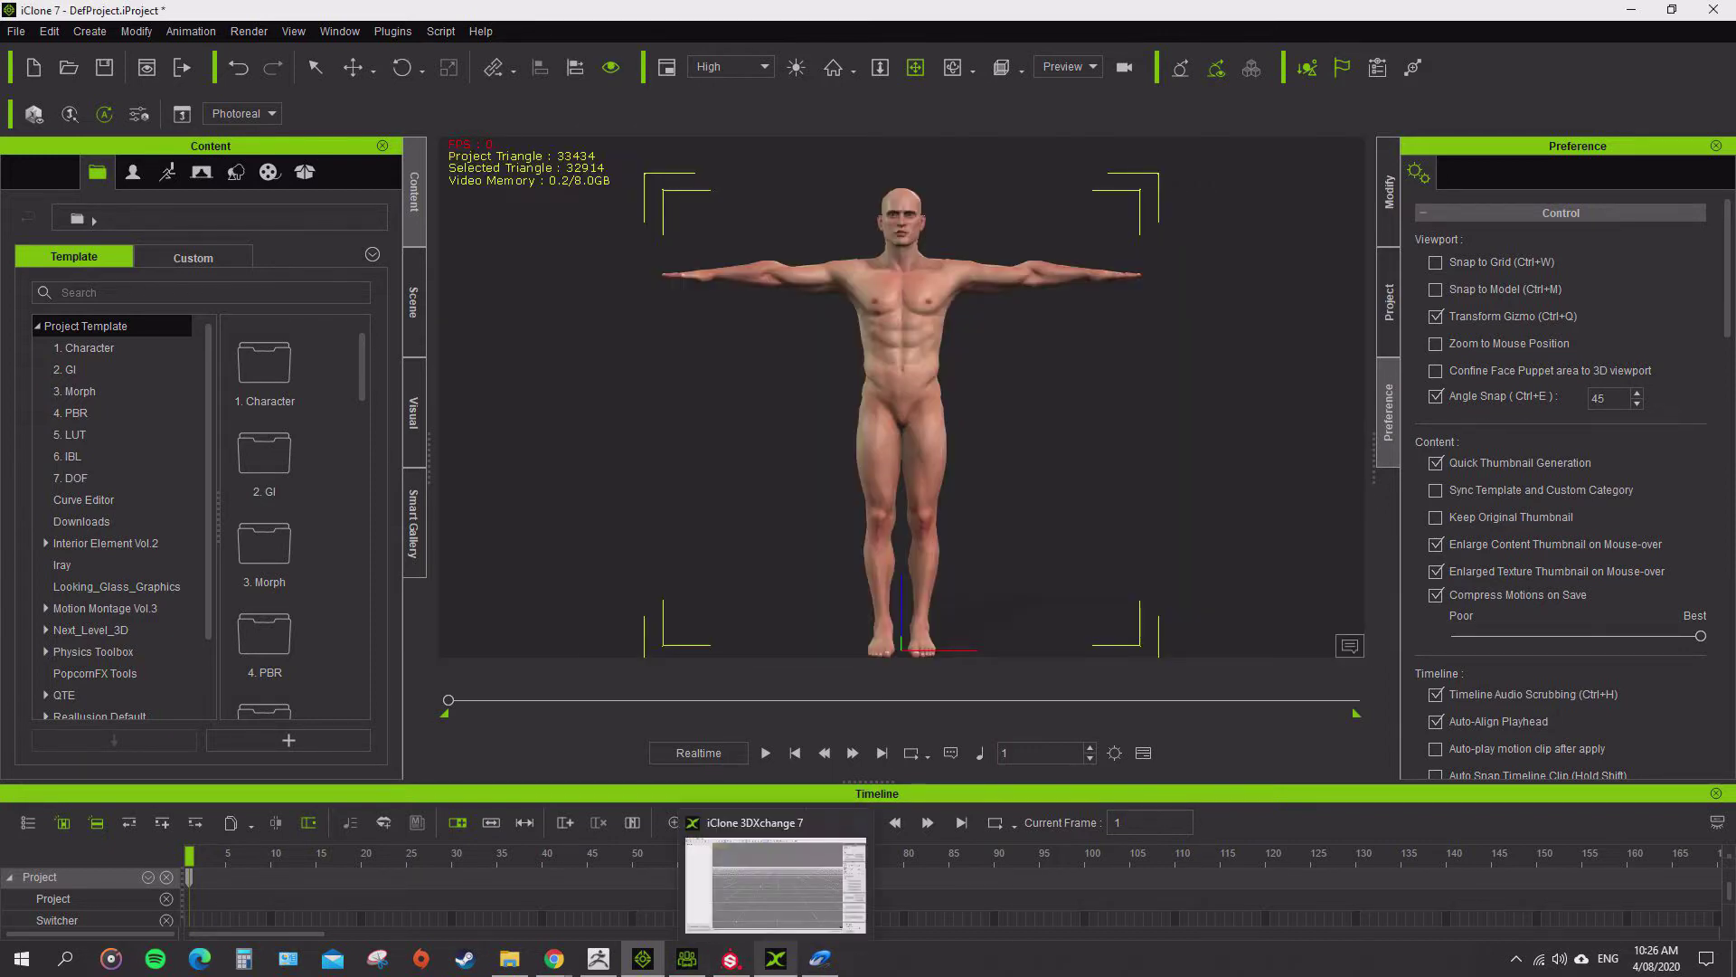
- Switch to iClone 3DXchange and import Templar_b.fbx from the Templar project's Models > 0 - FBX folder
left_click(775, 959)
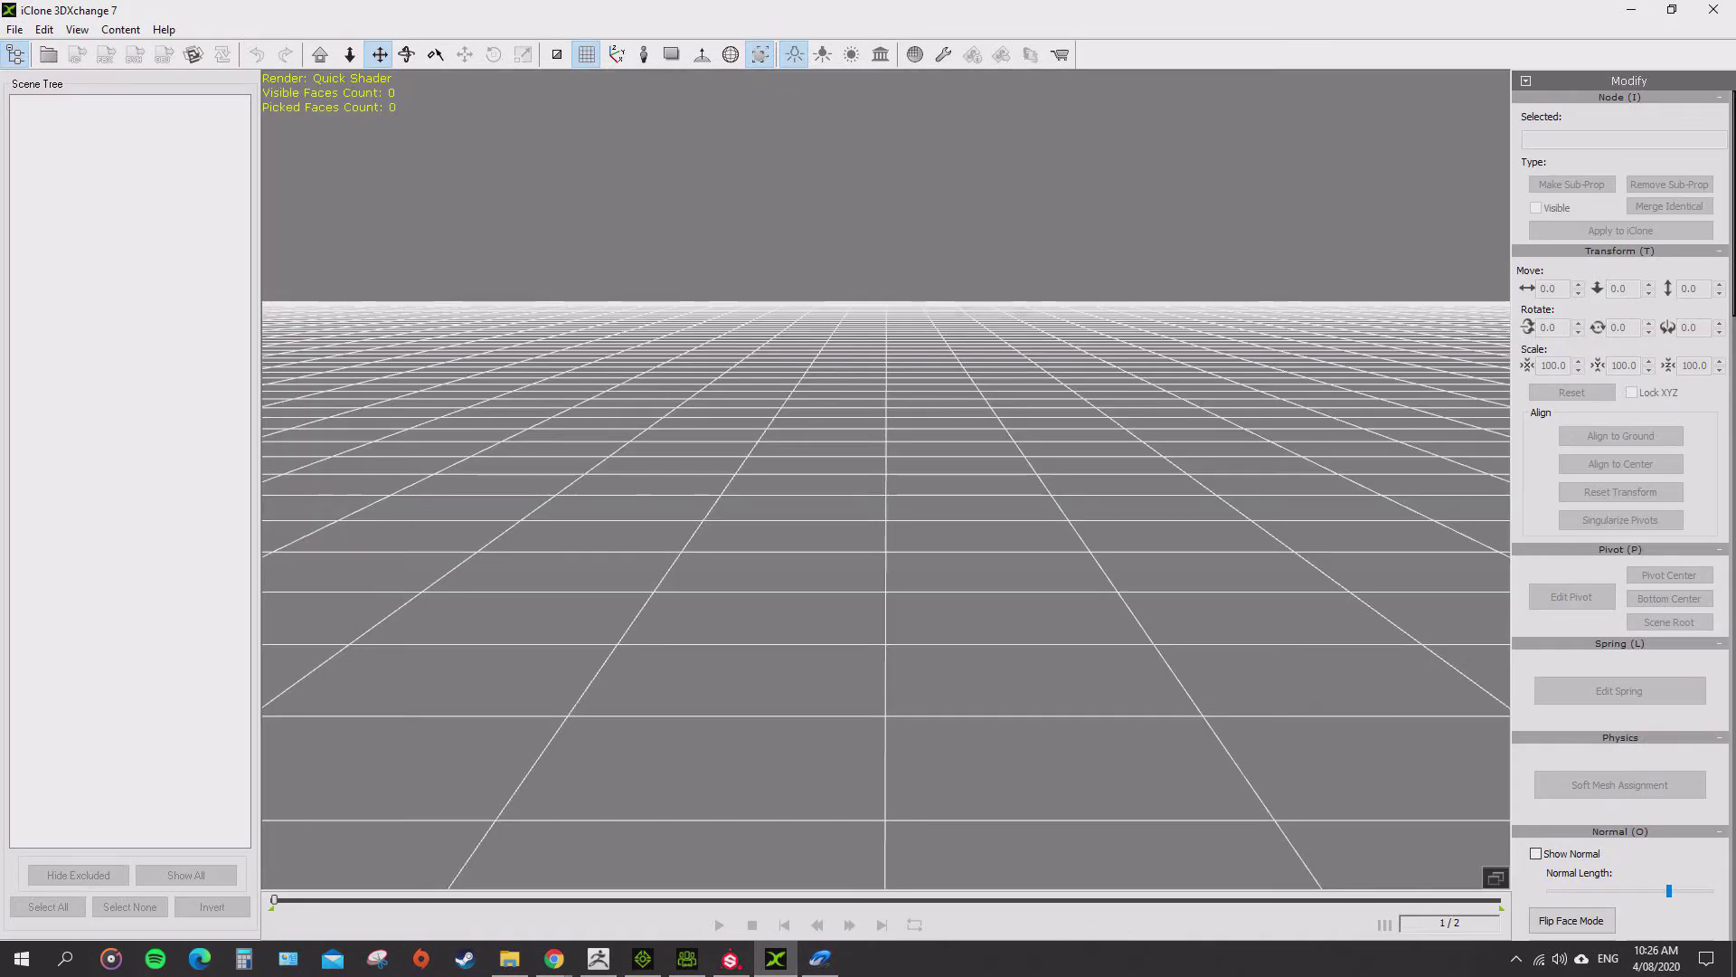
left_click(509, 958)
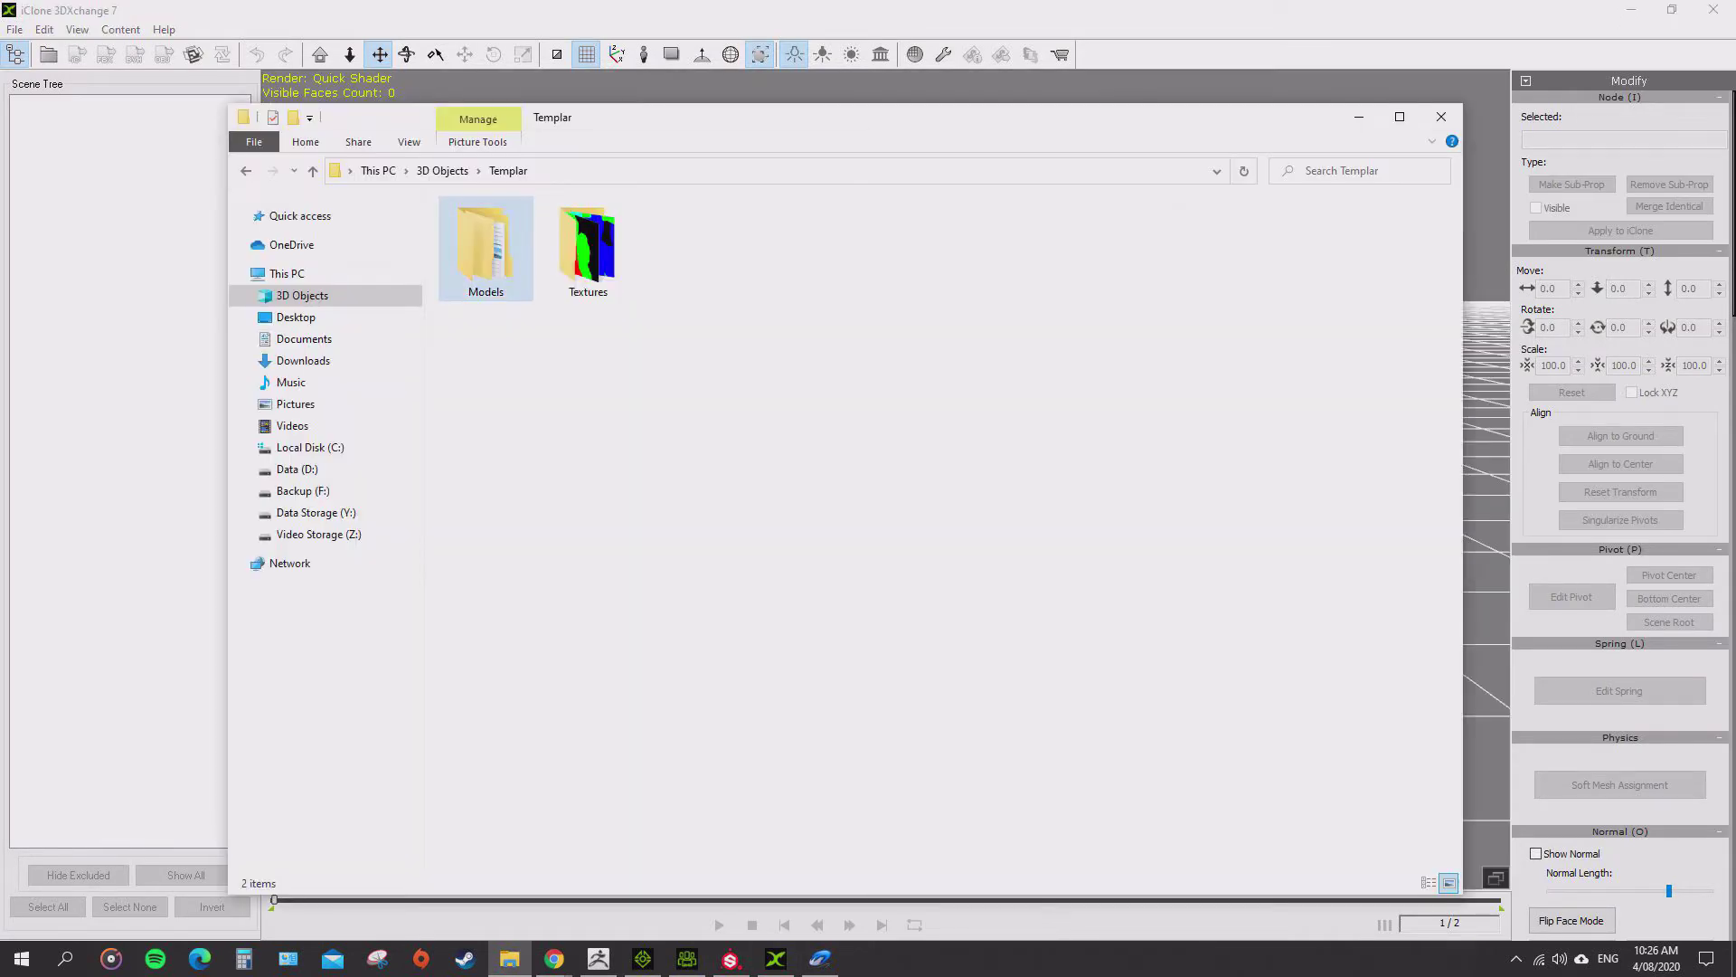
double_click(486, 249)
left_click_drag(714, 118, 721, 359)
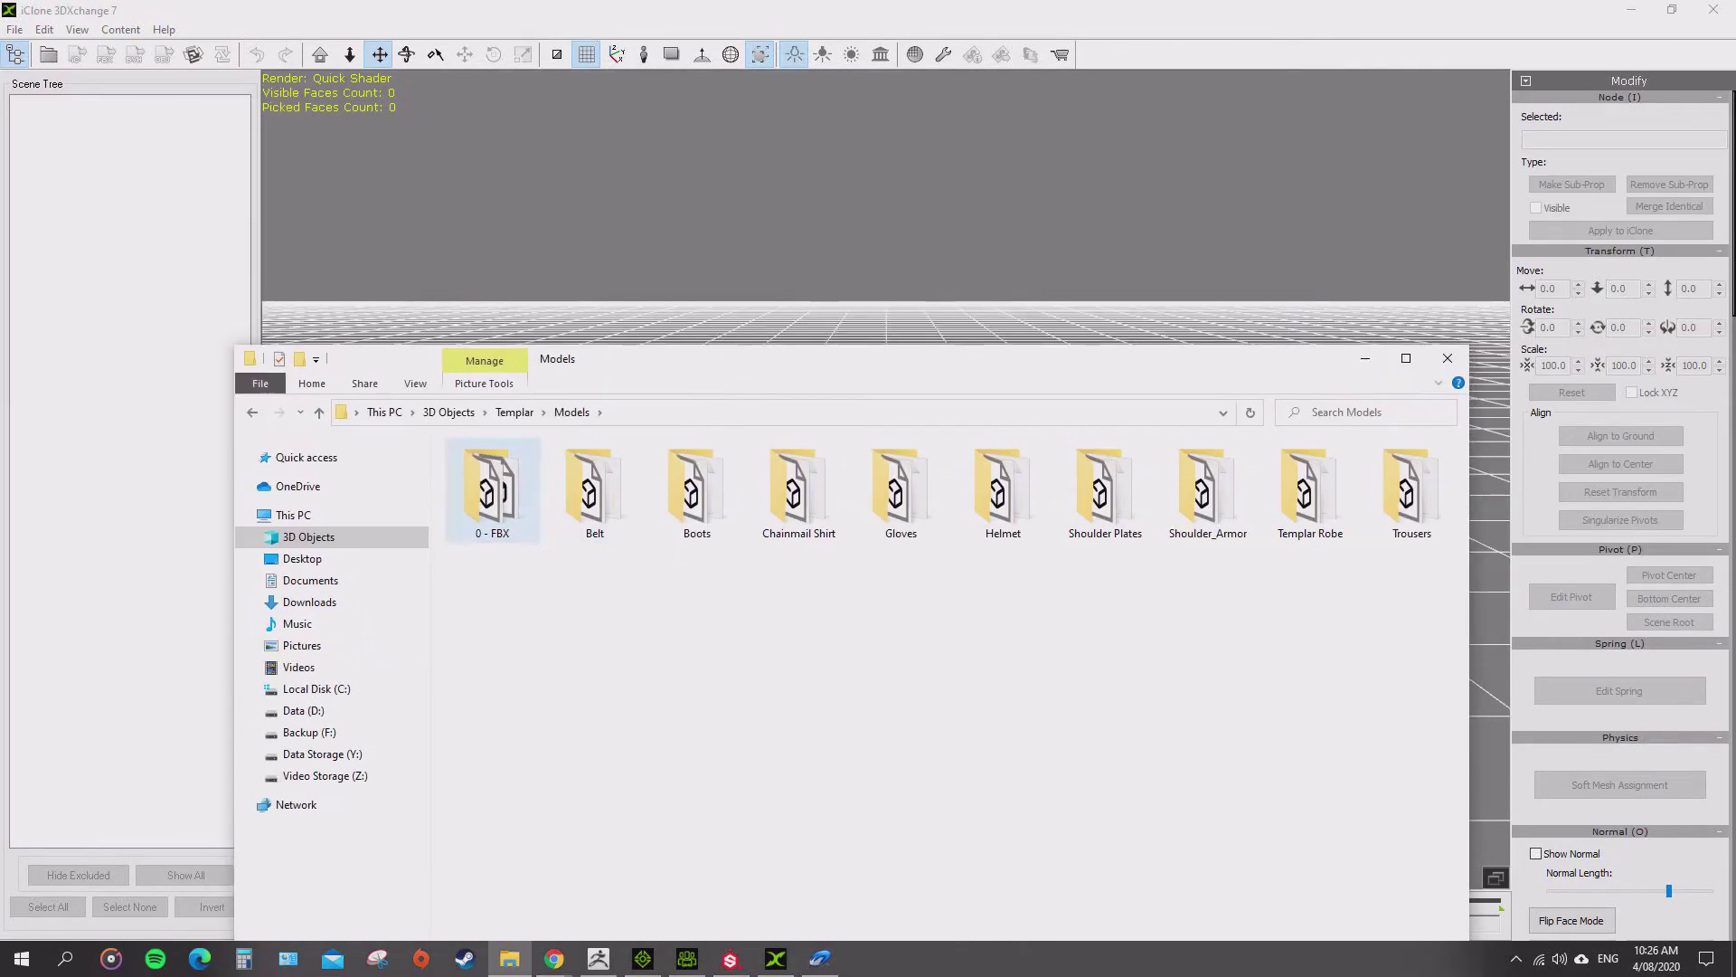
double_click(493, 488)
left_click(697, 489)
left_click_drag(696, 488, 859, 226)
key("Return")
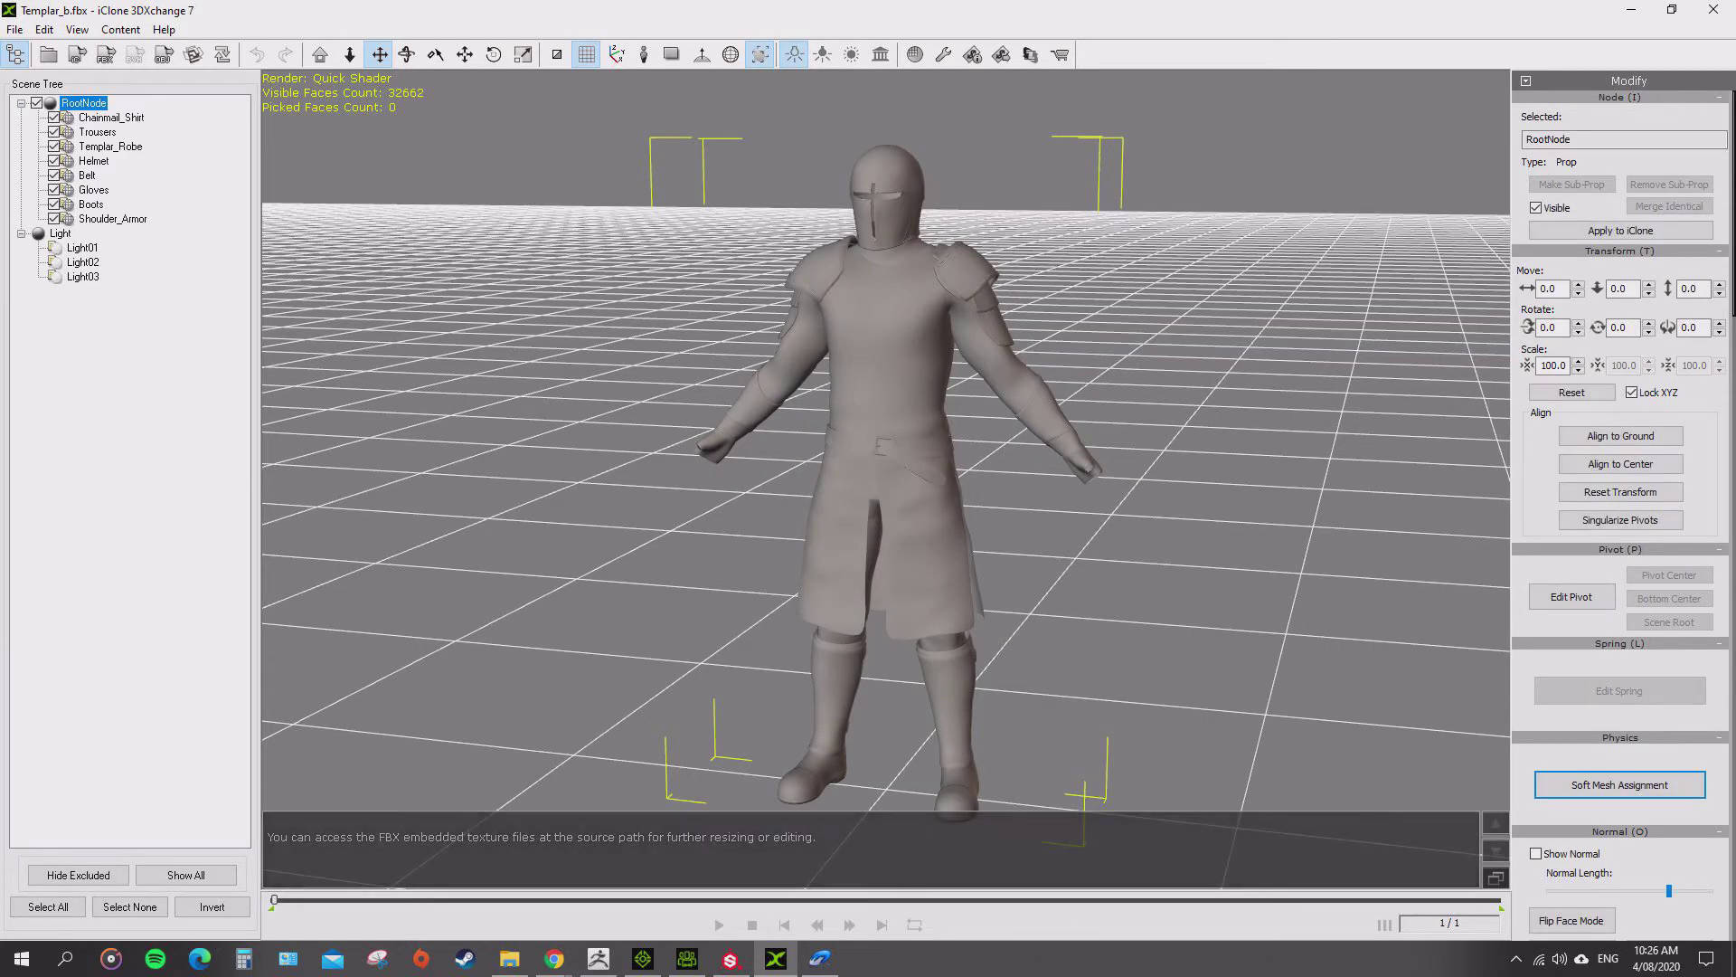
- Make the Chainmail_Shirt, Trousers and Templar_Robe meshes separate sub-props
scroll(886, 479, "up", 5)
middle_click_drag(886, 289, 886, 670)
mouse_move(886, 669)
right_mouse_down()
mouse_move(605, 669)
mouse_move(886, 669)
right_mouse_up()
scroll(886, 479, "down", 5)
middle_click_drag(886, 480, 887, 343)
scroll(886, 479, "up", 1)
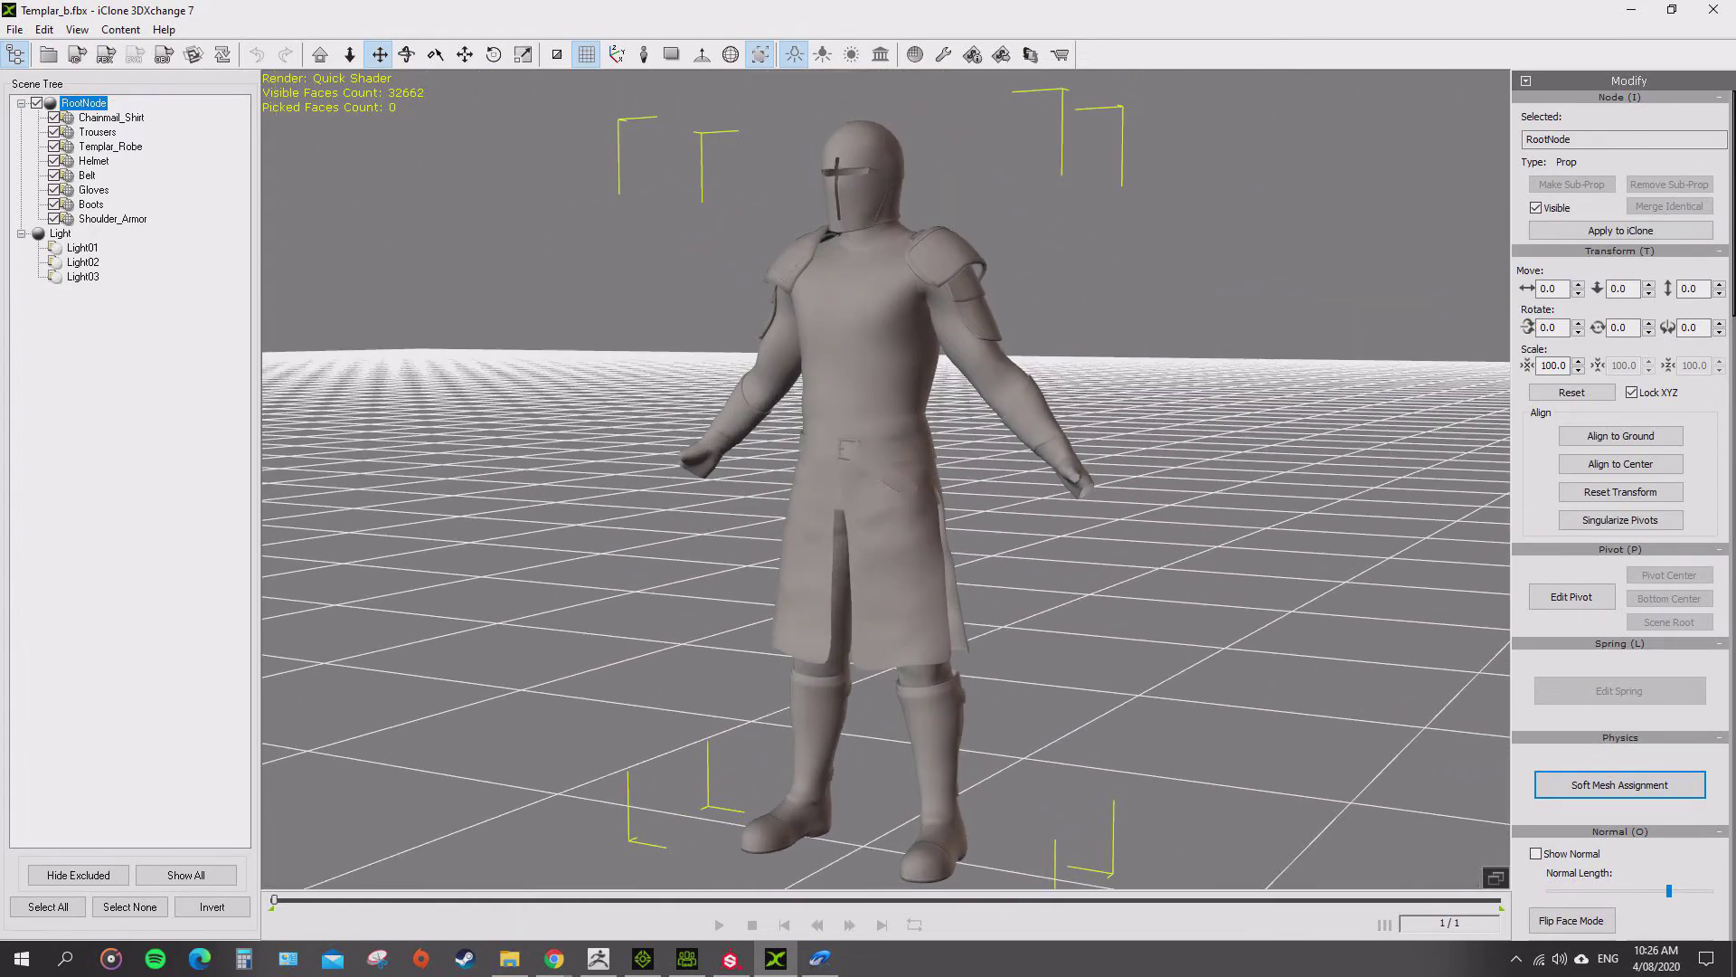
left_click(111, 118)
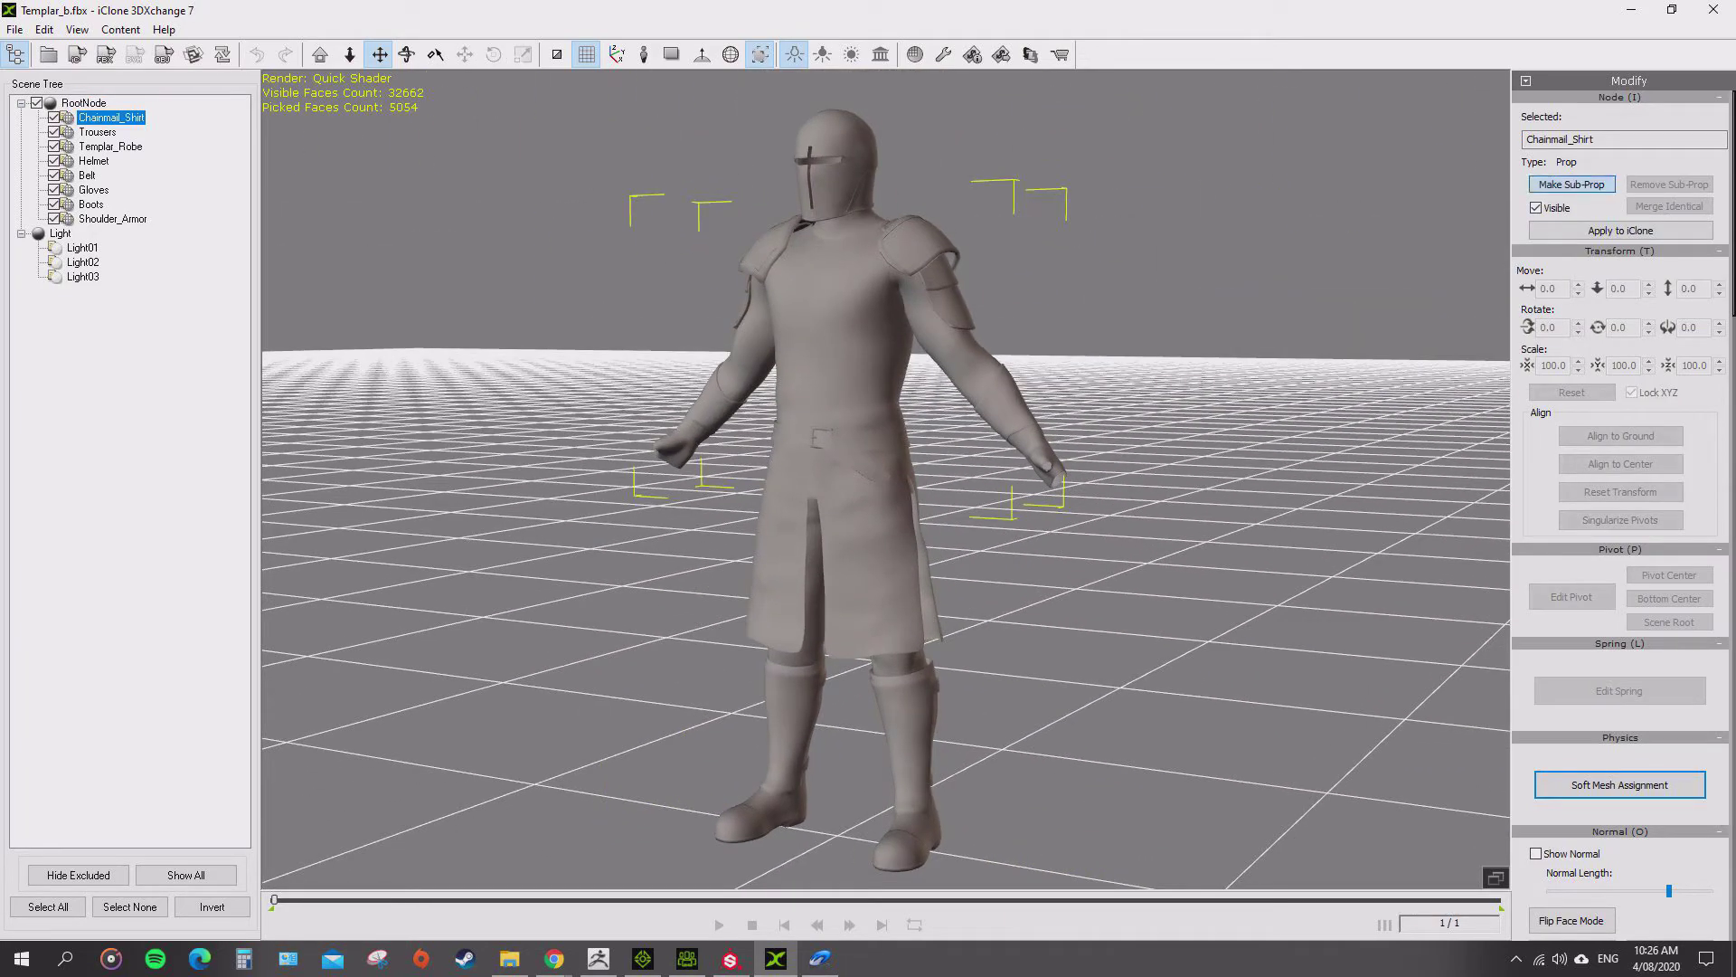
left_click(1572, 185)
left_click(98, 146)
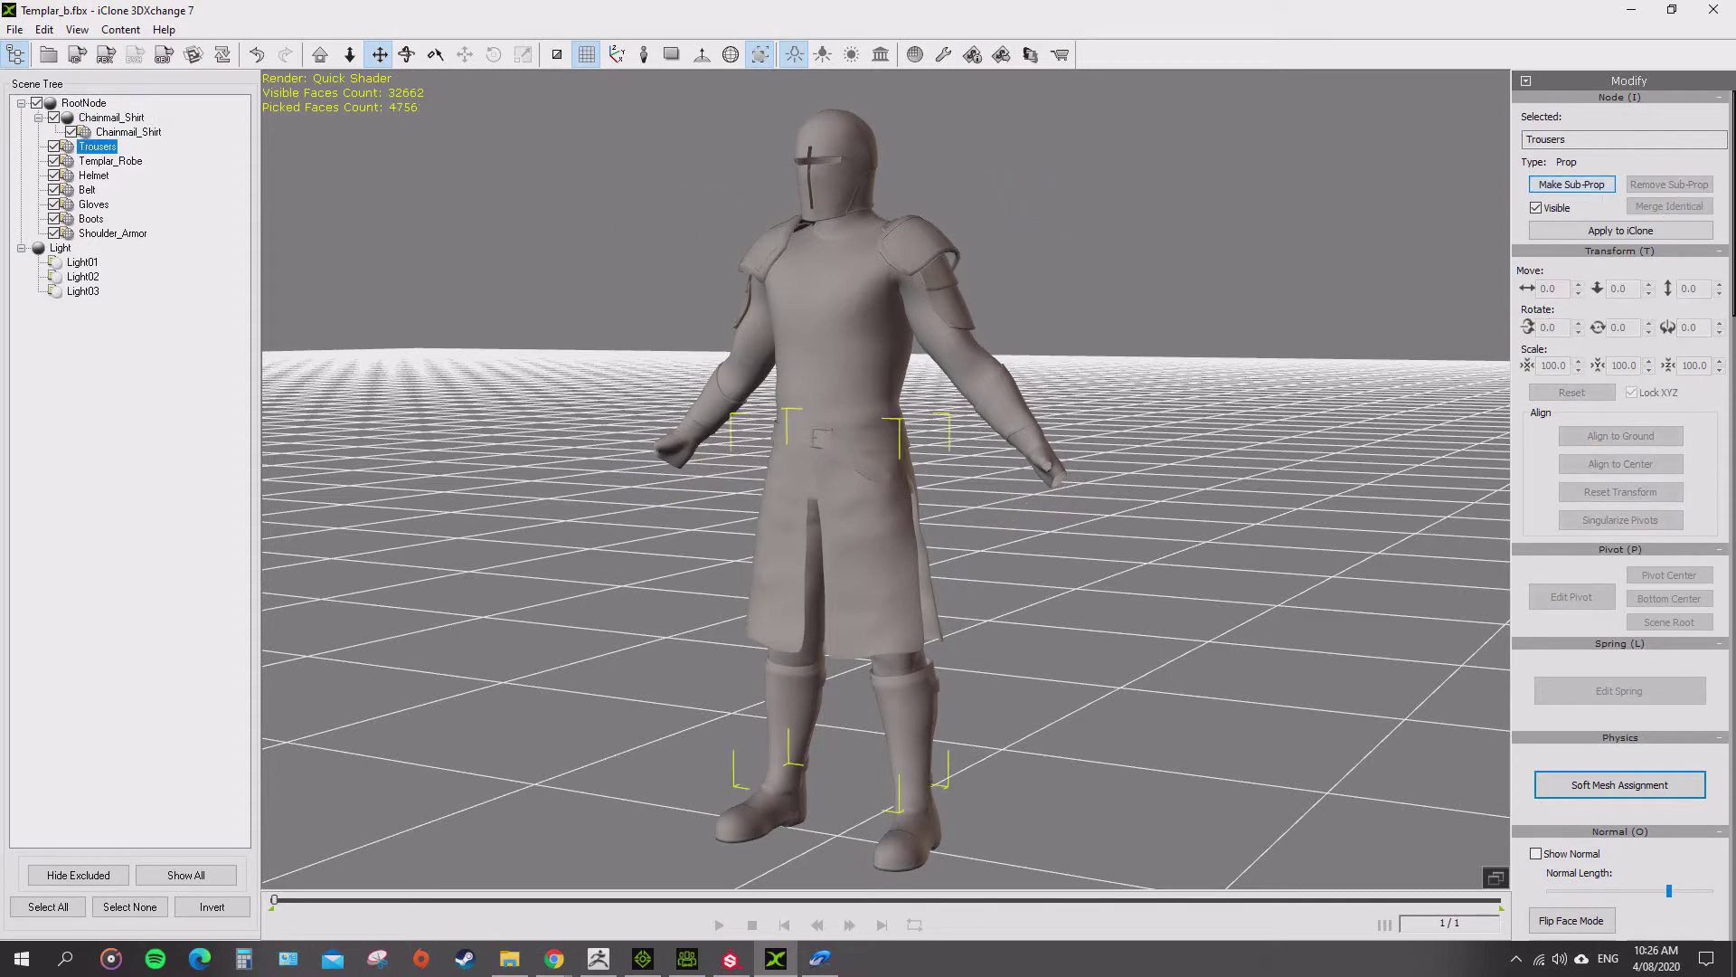
left_click(1571, 185)
left_click(111, 175)
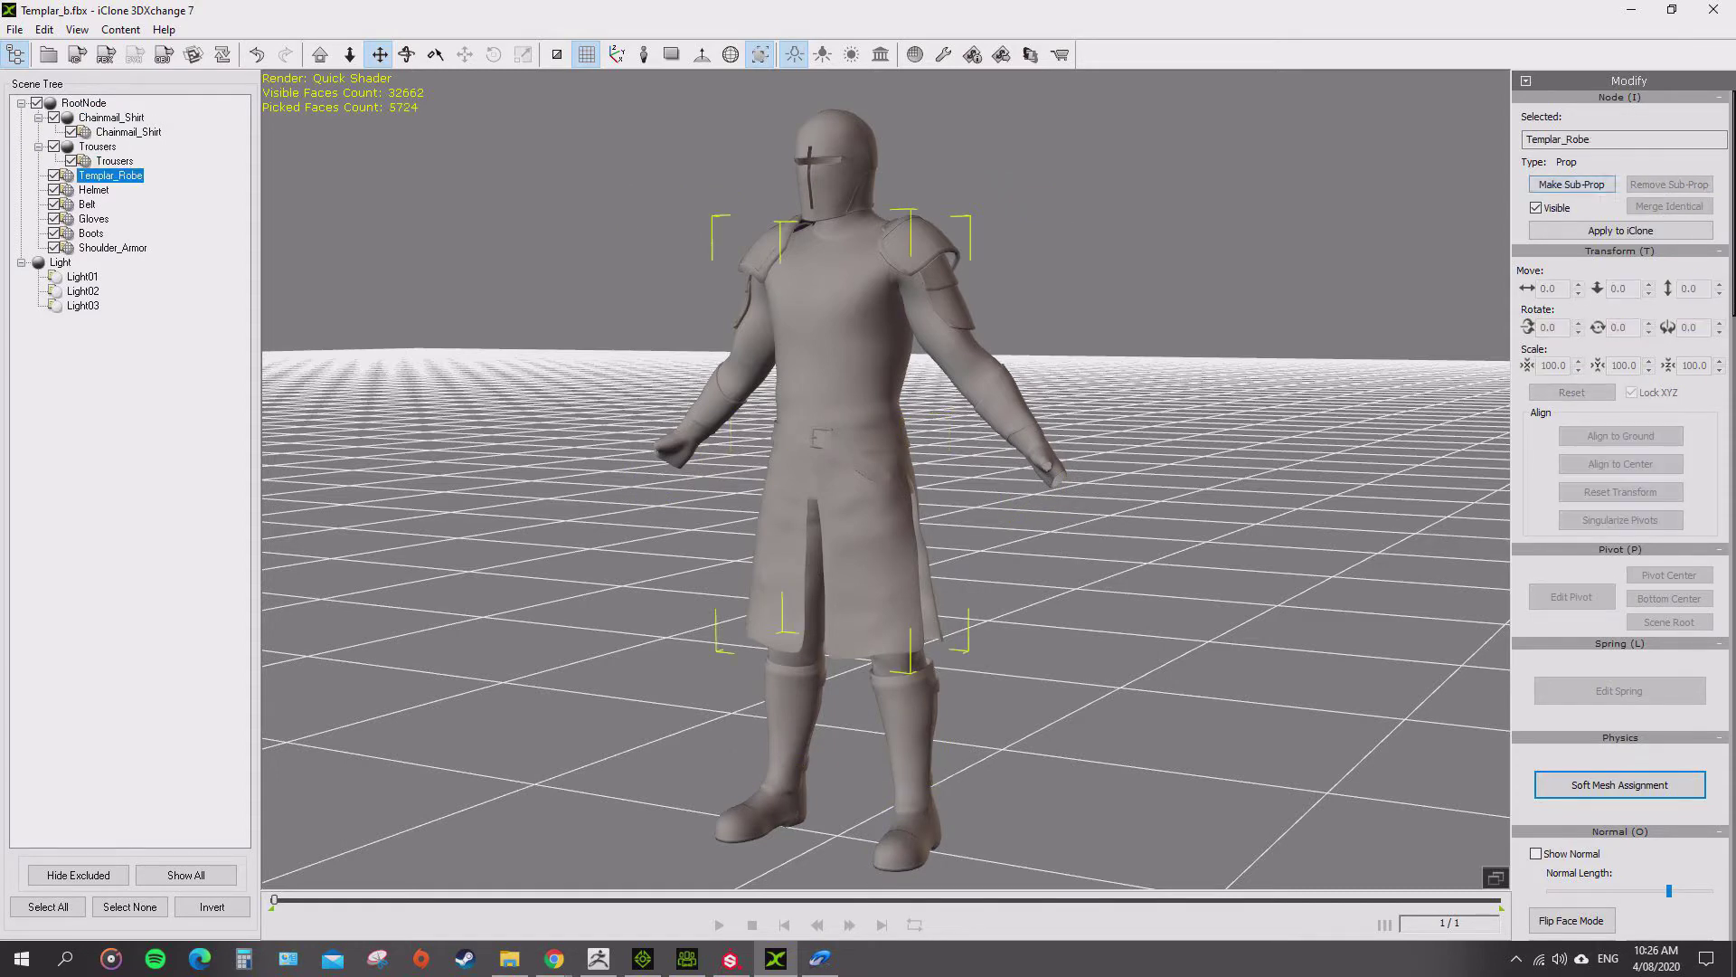
left_click(1571, 183)
- Make the Helmet, Belt, Gloves, Boots and Shoulder_Armor meshes separate sub-props
left_click(93, 203)
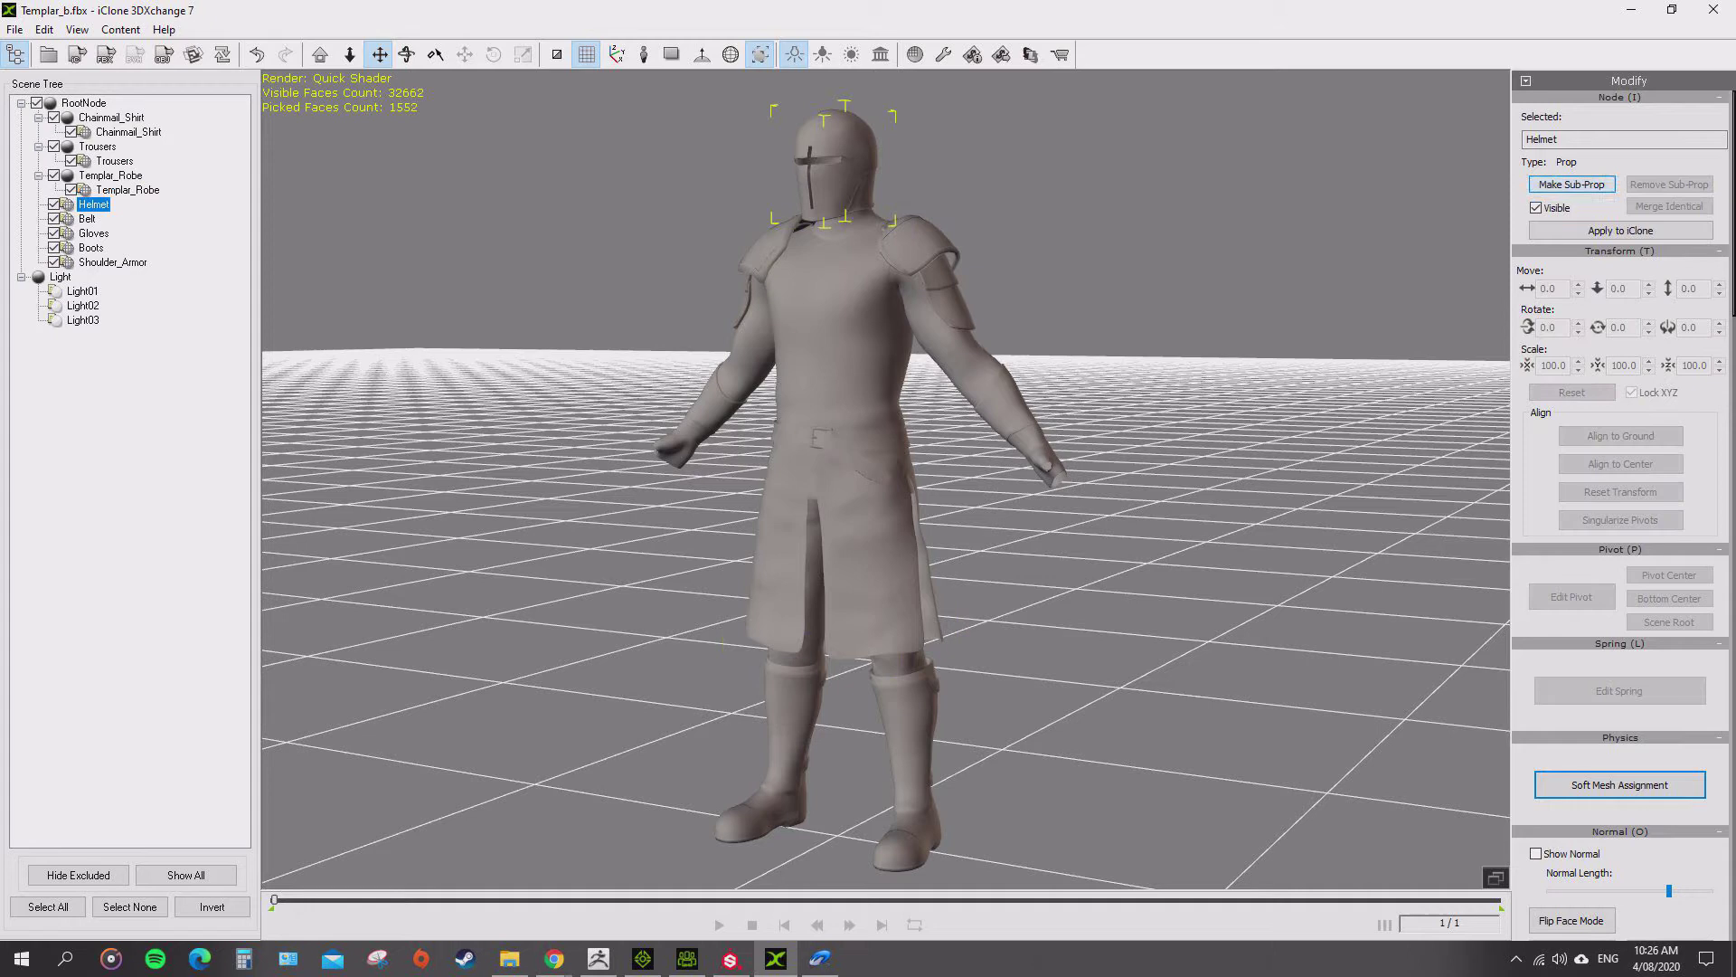
left_click(1571, 183)
left_click(87, 233)
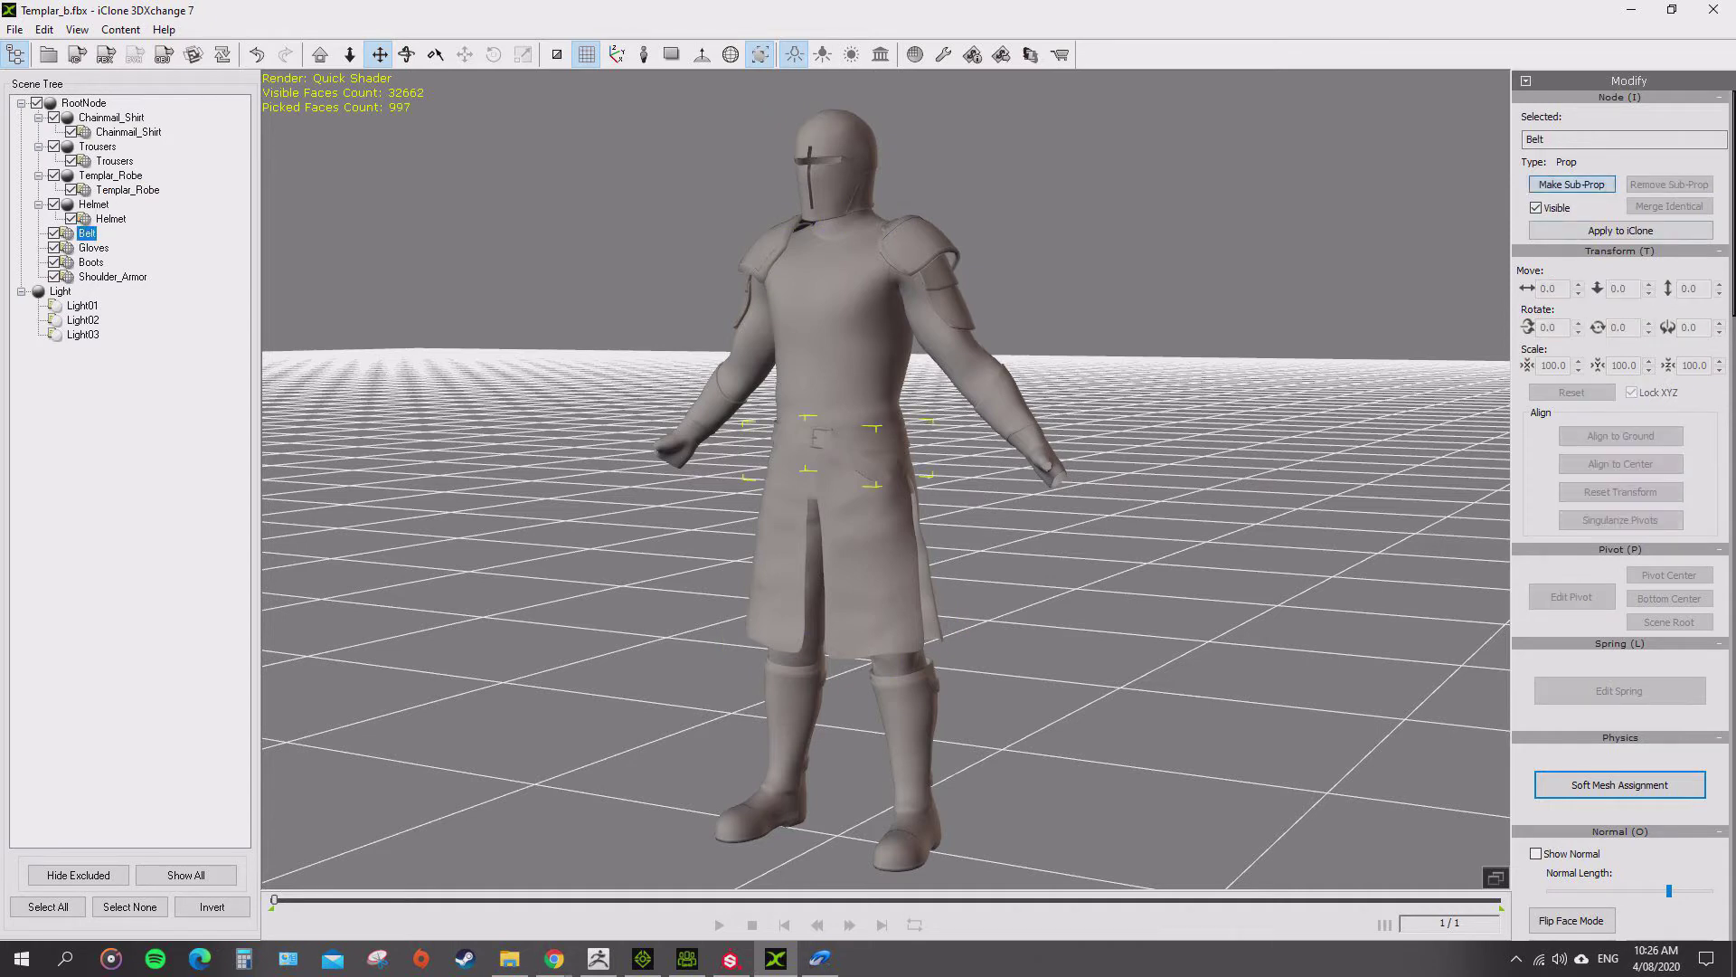
left_click(1572, 183)
left_click(93, 261)
left_click(1571, 183)
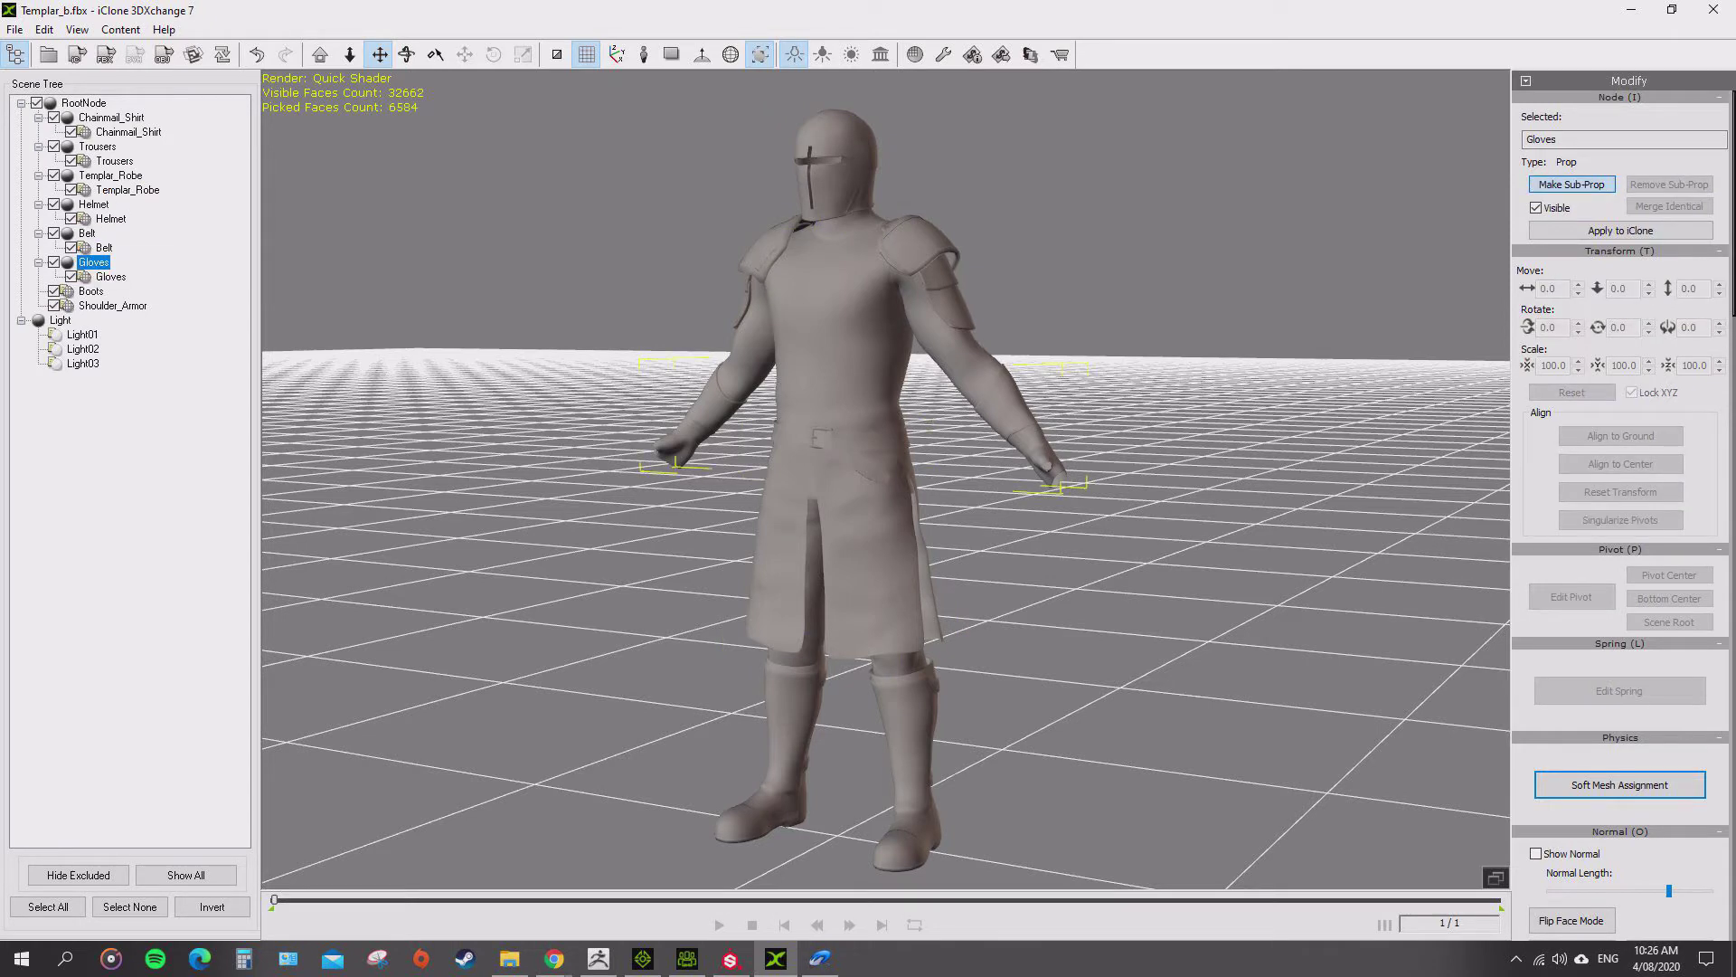
left_click(90, 290)
left_click(1572, 183)
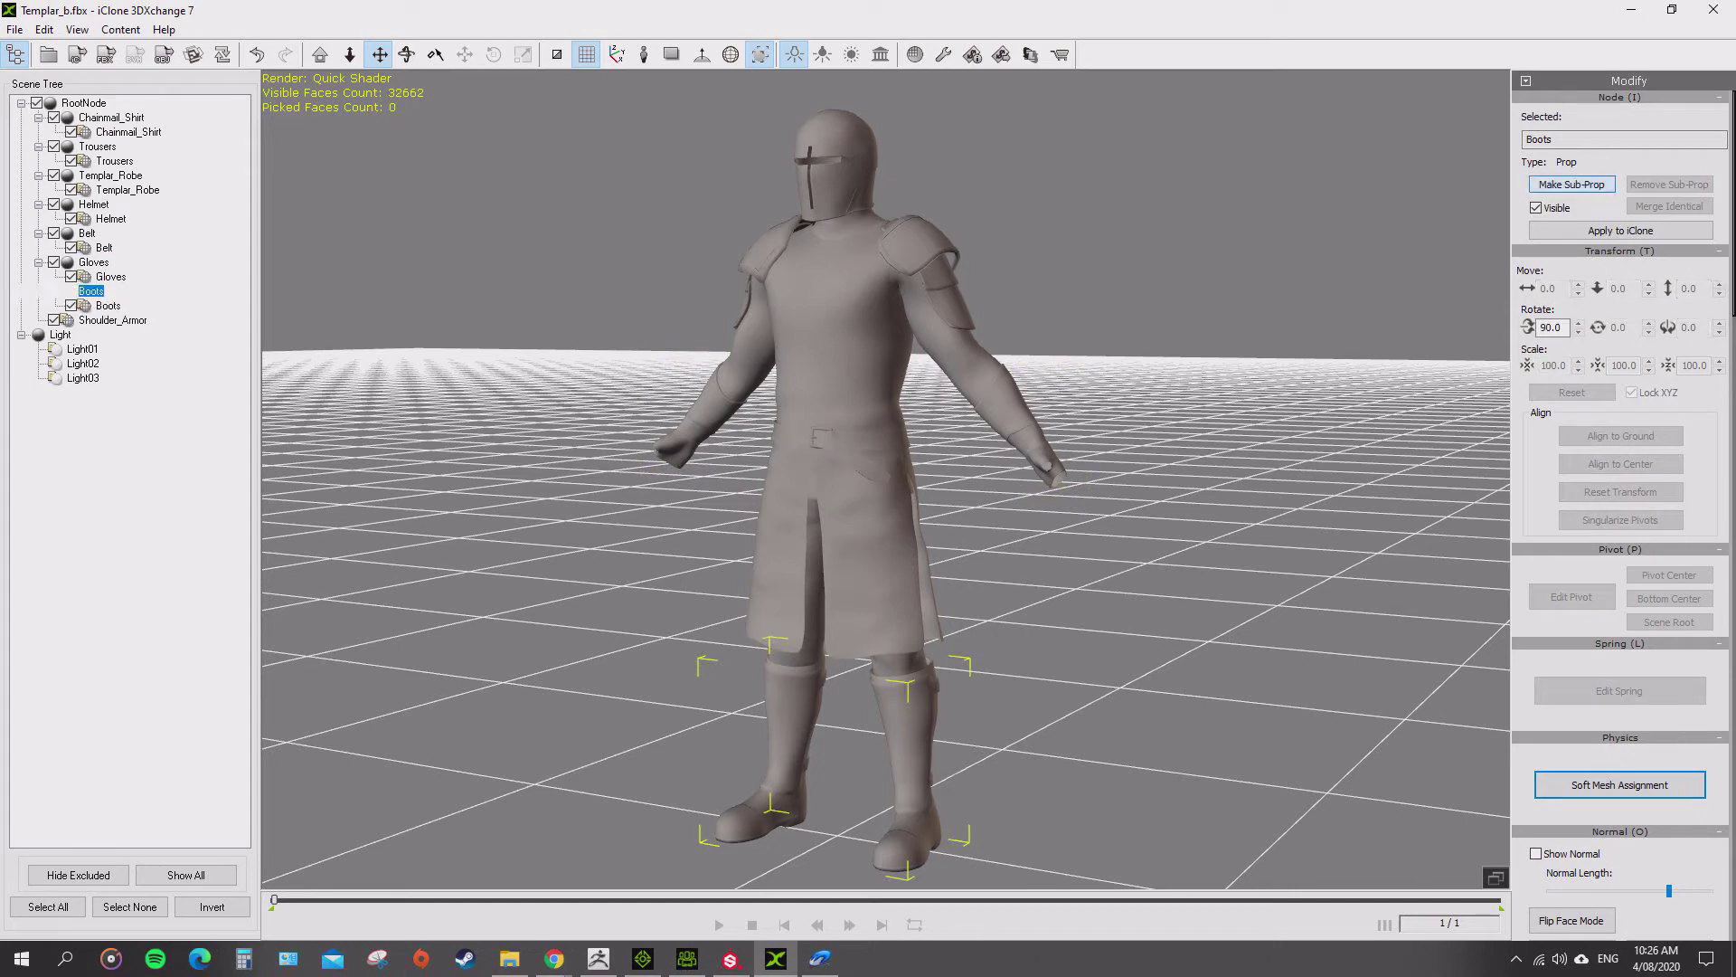
left_click(112, 319)
left_click(1571, 184)
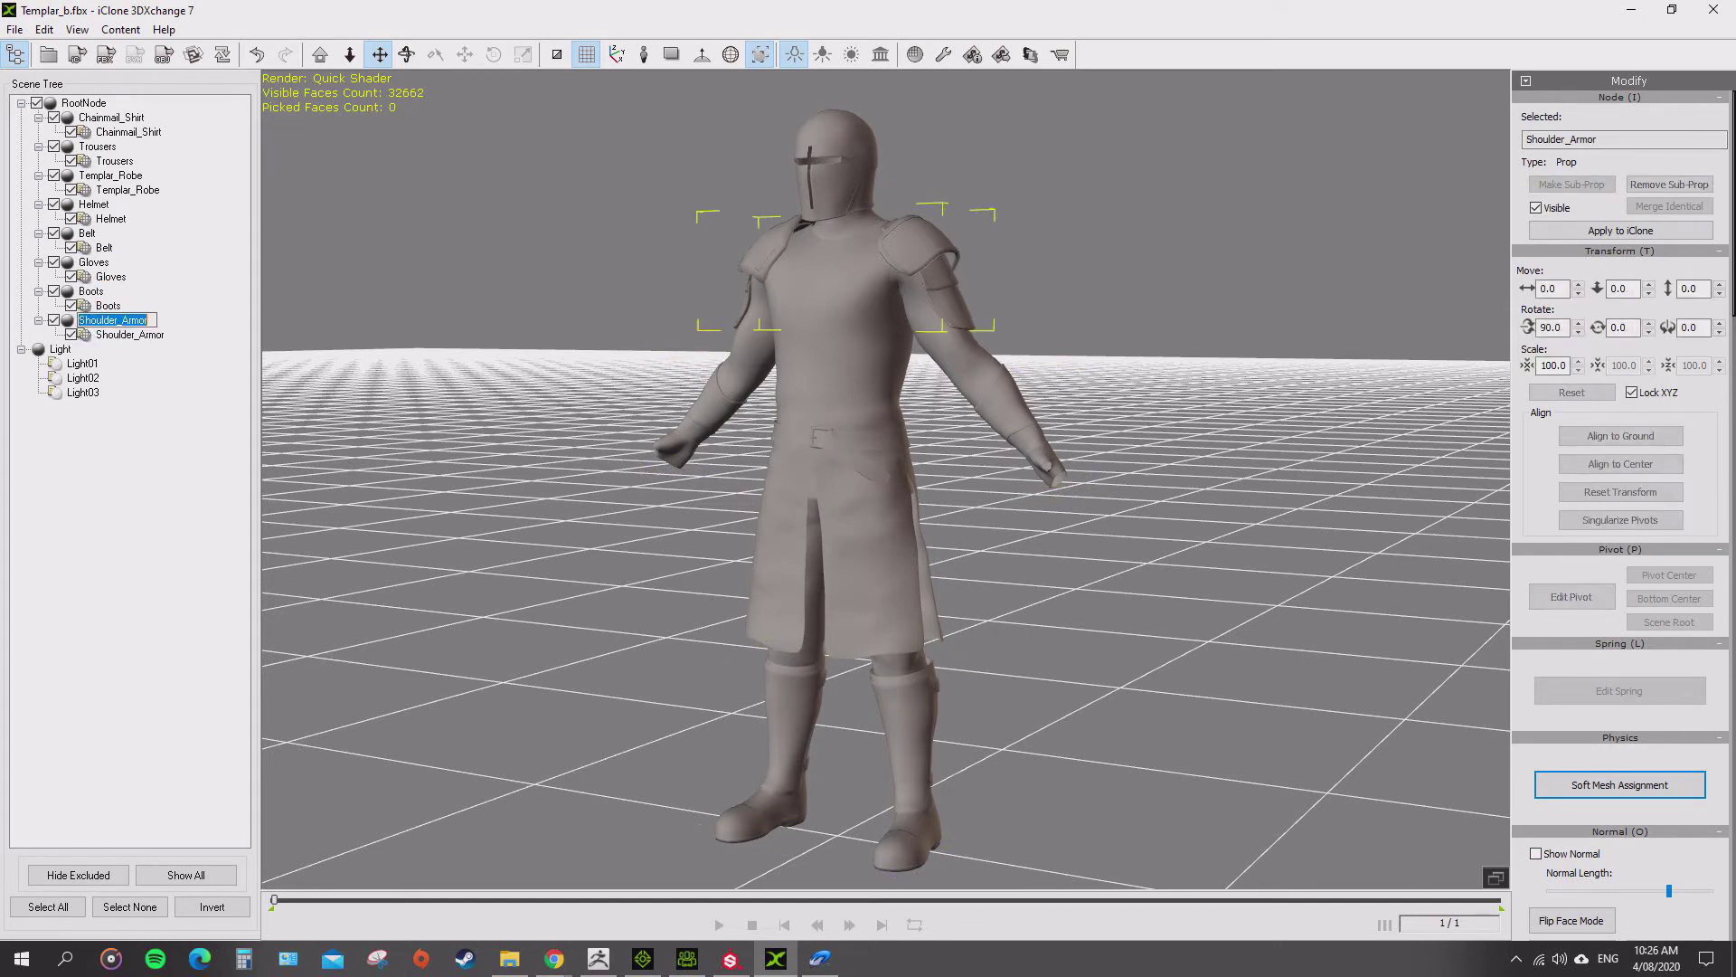
- Select the RootNode and apply the complete armour prop to iClone
double_click(83, 103)
right_click_drag(886, 480, 859, 529)
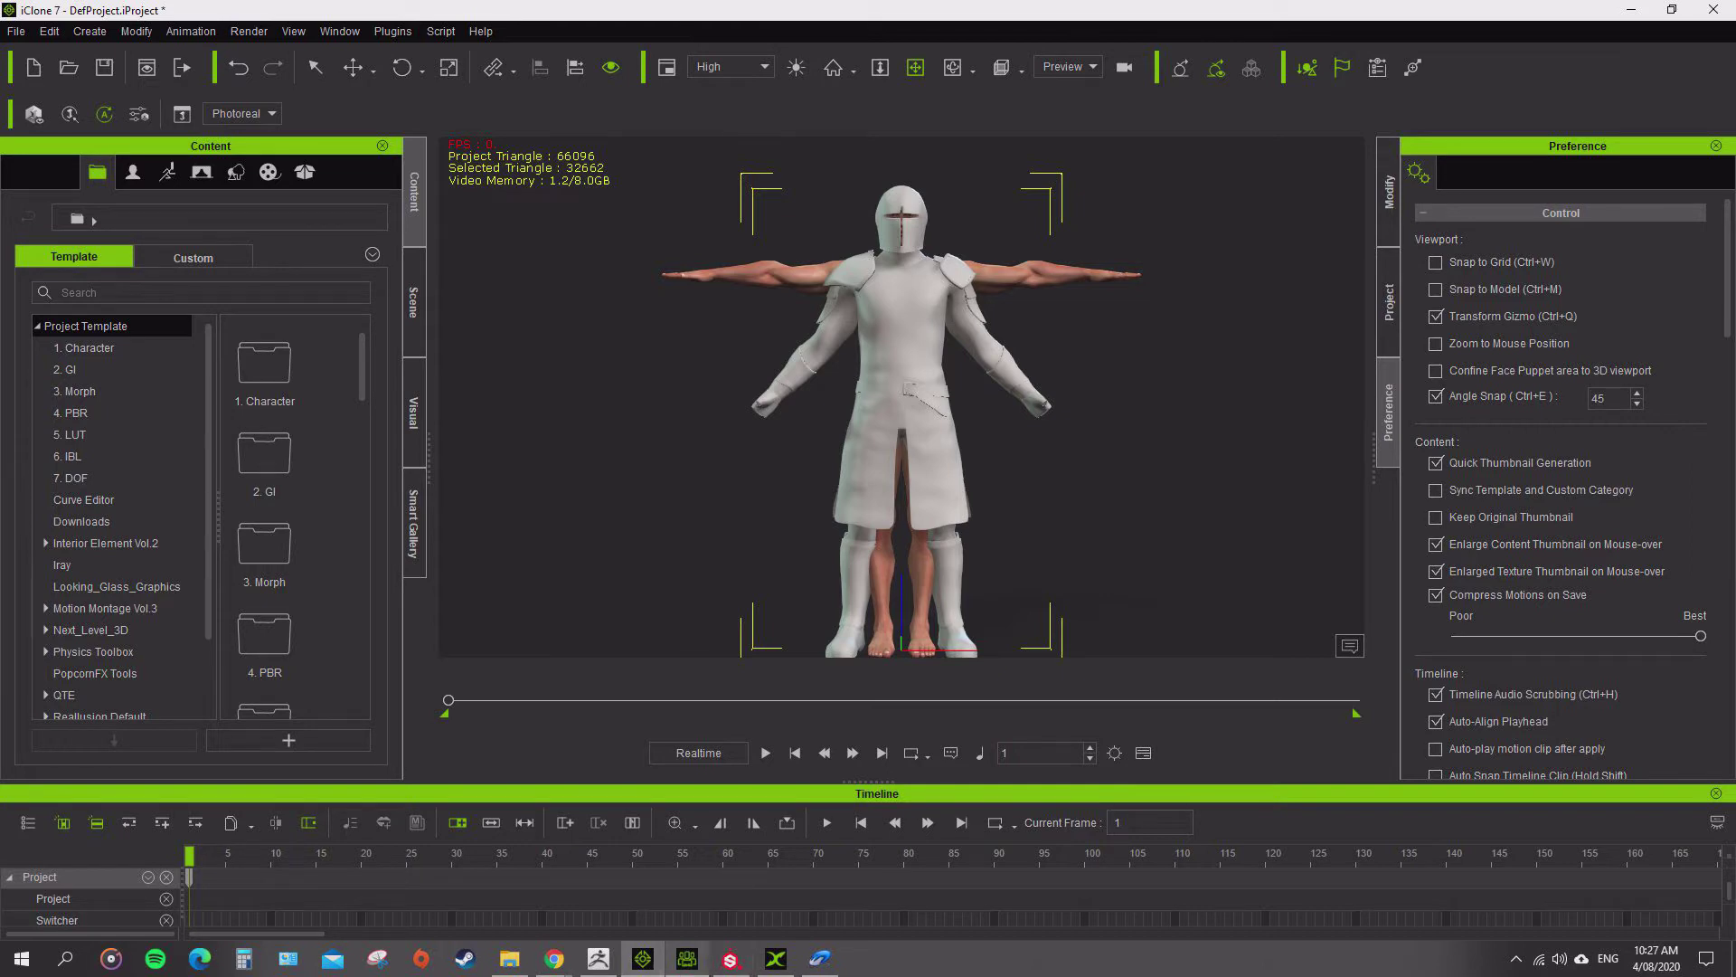
- Switch to Character Creator and apply the _Open A pose from the Stand Poses motion templates to CC_Base
left_click(687, 958)
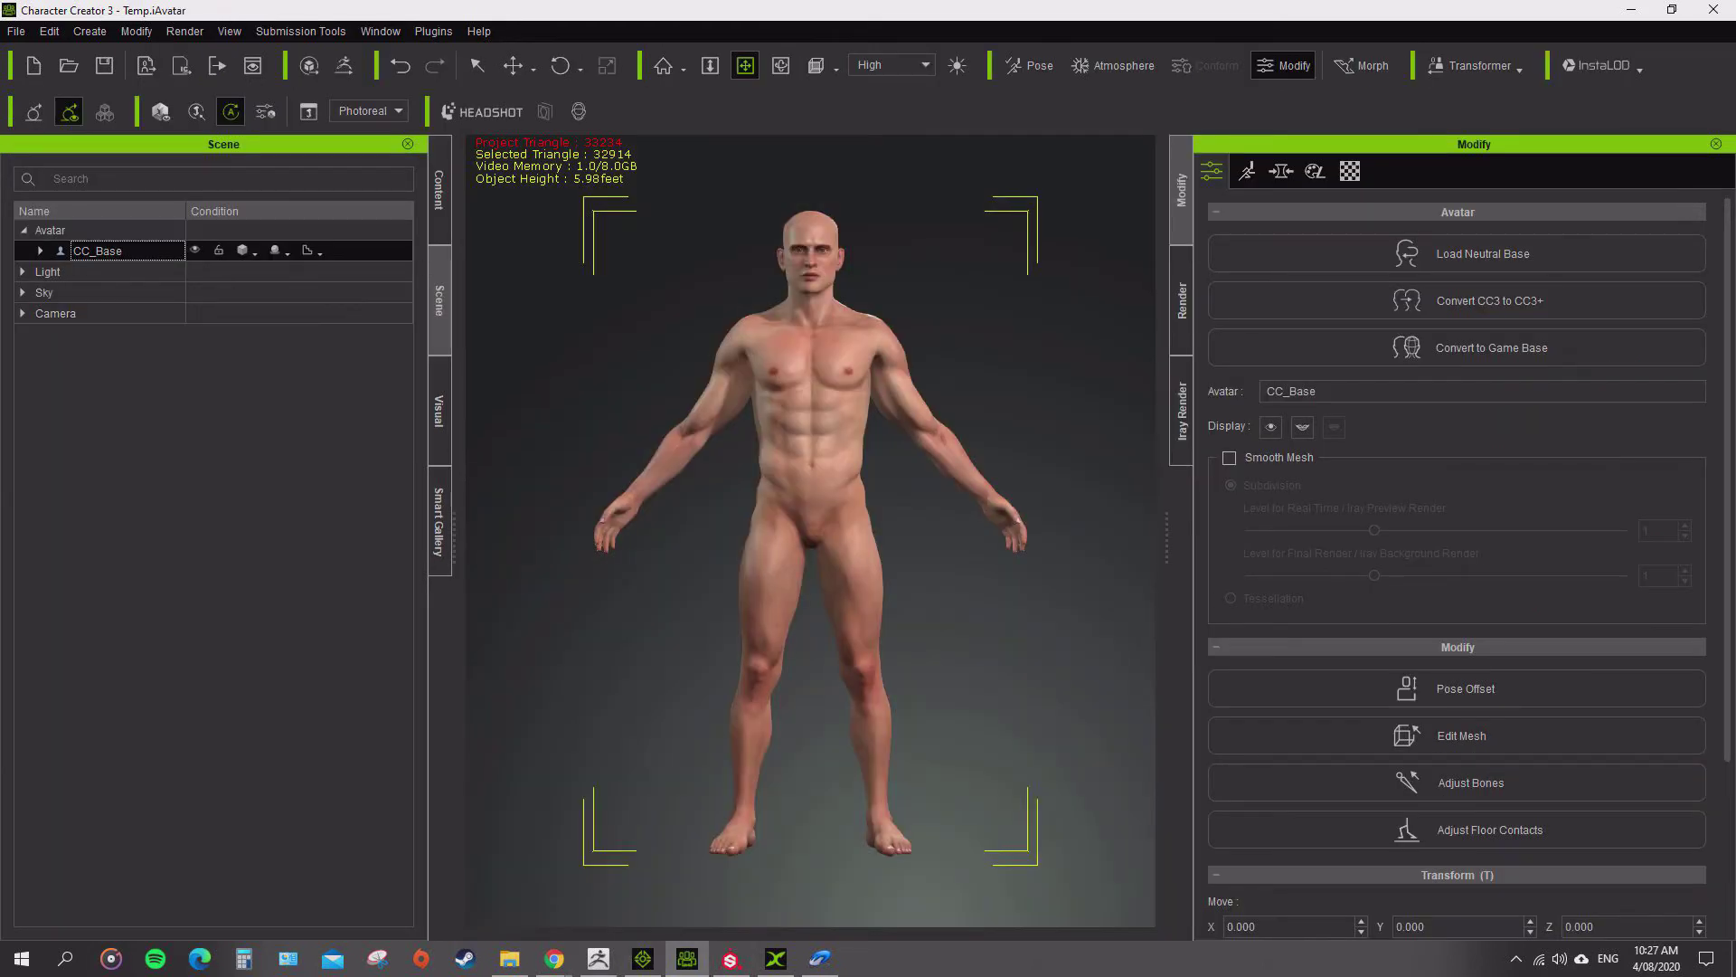
left_click(440, 189)
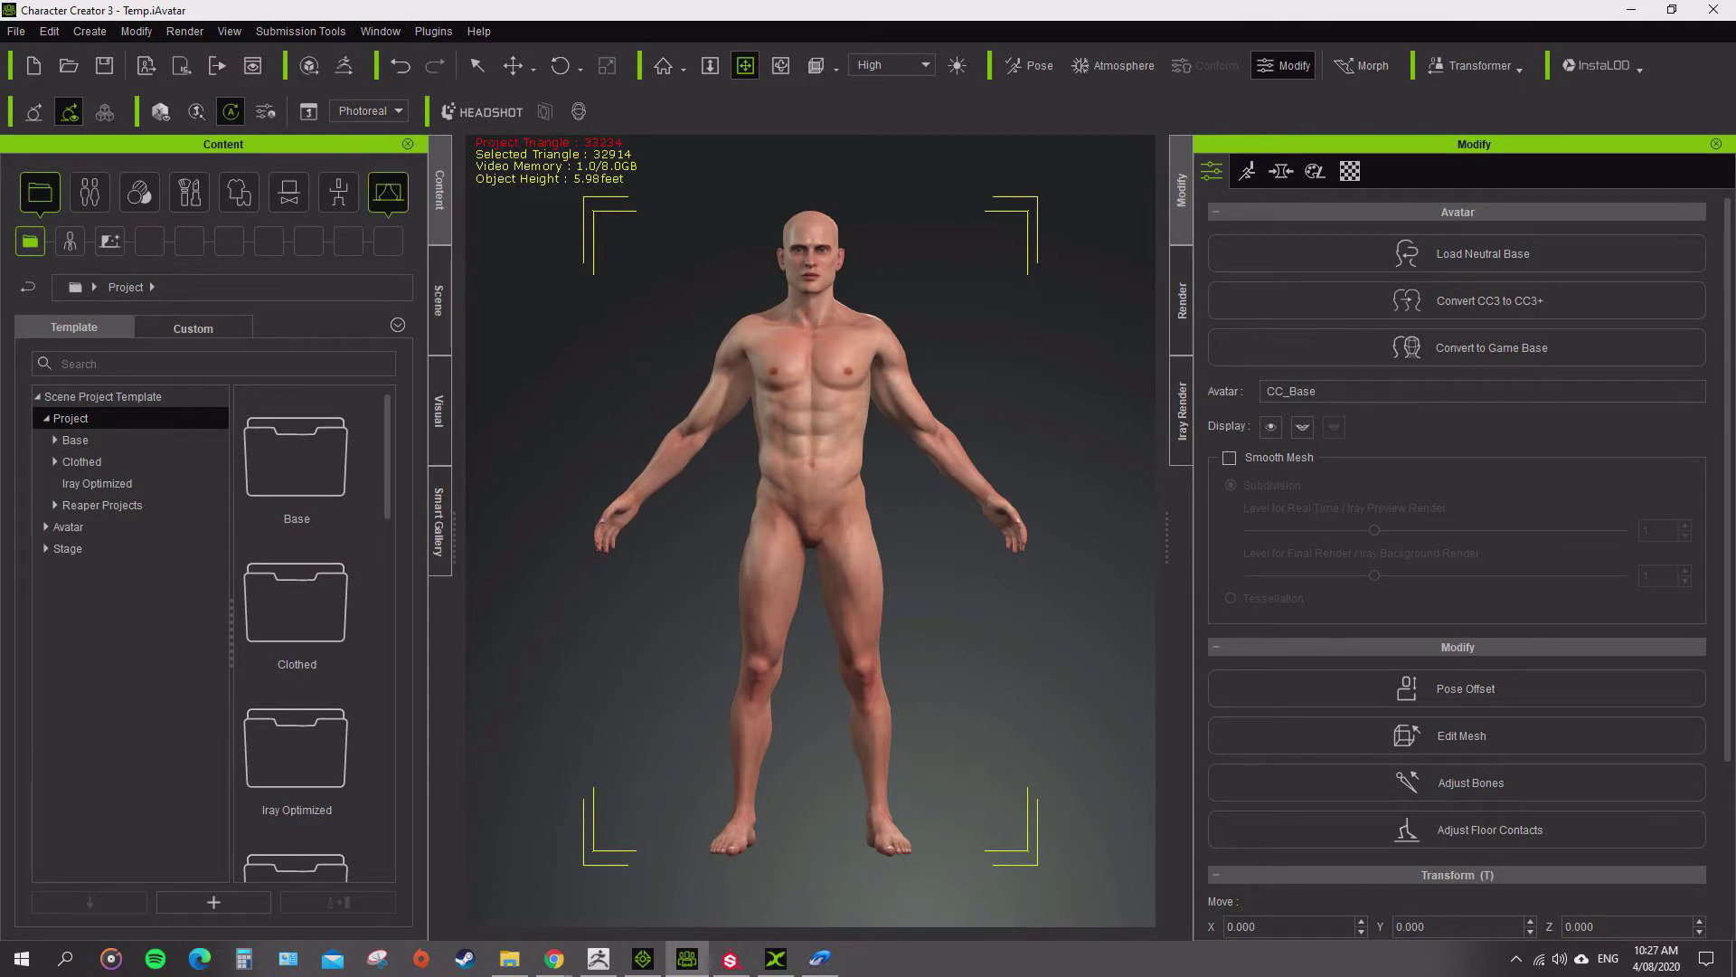
left_click(338, 192)
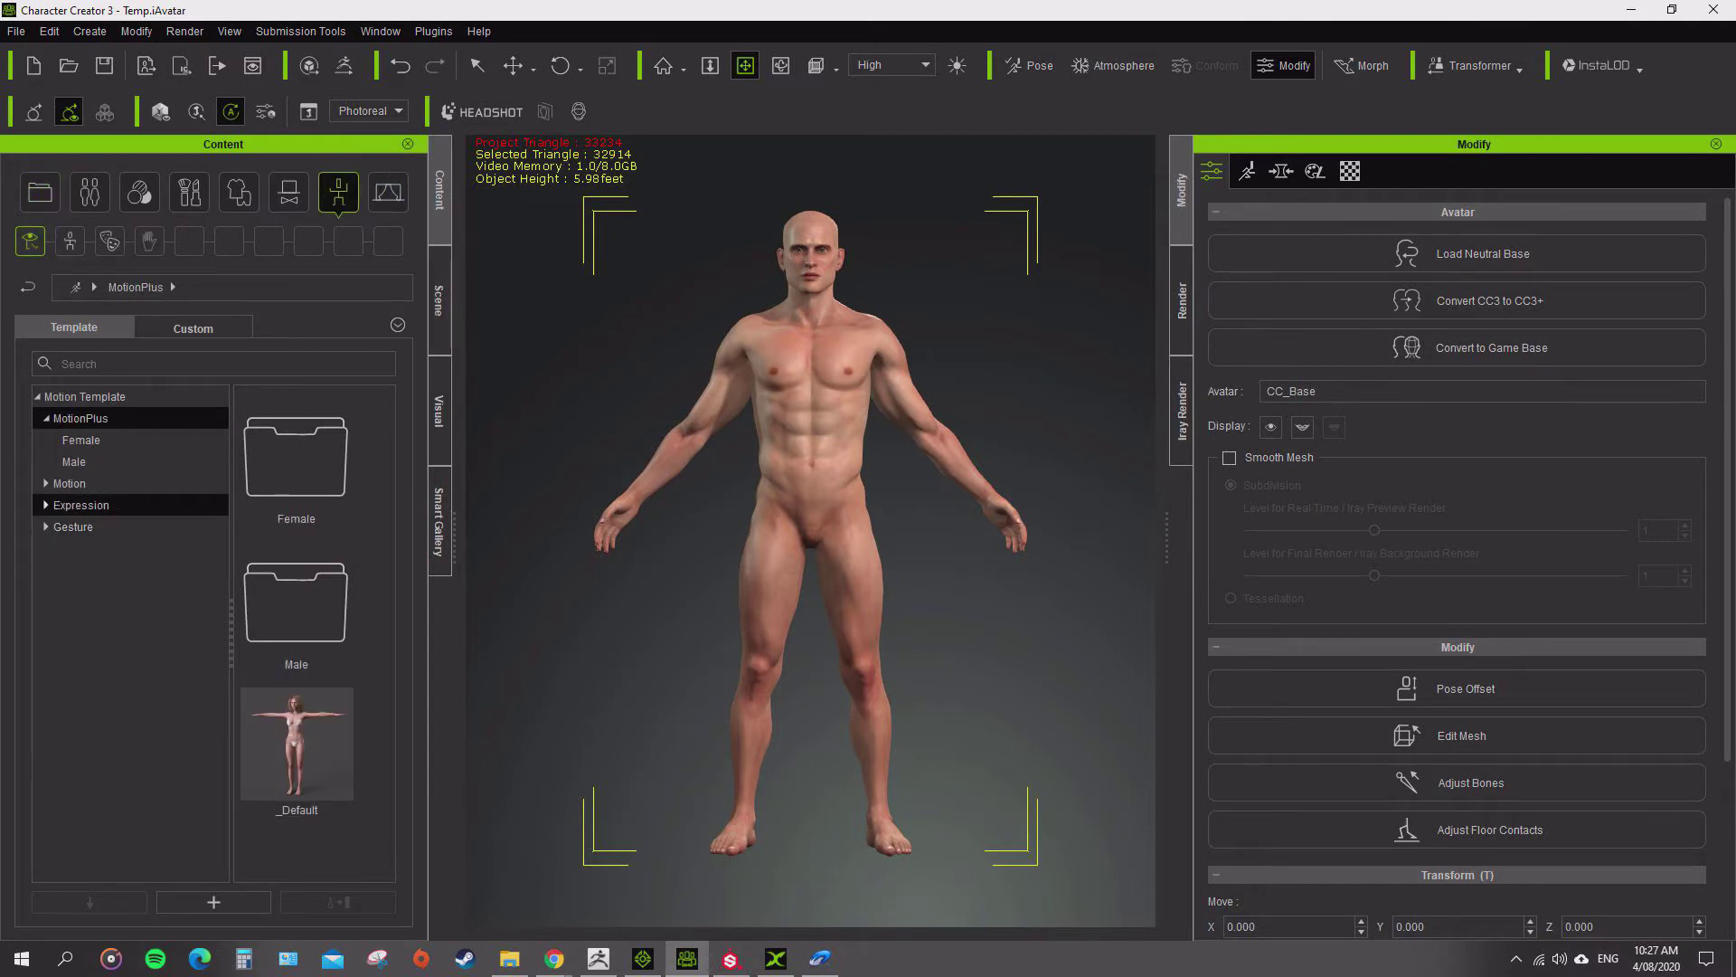
left_click(46, 483)
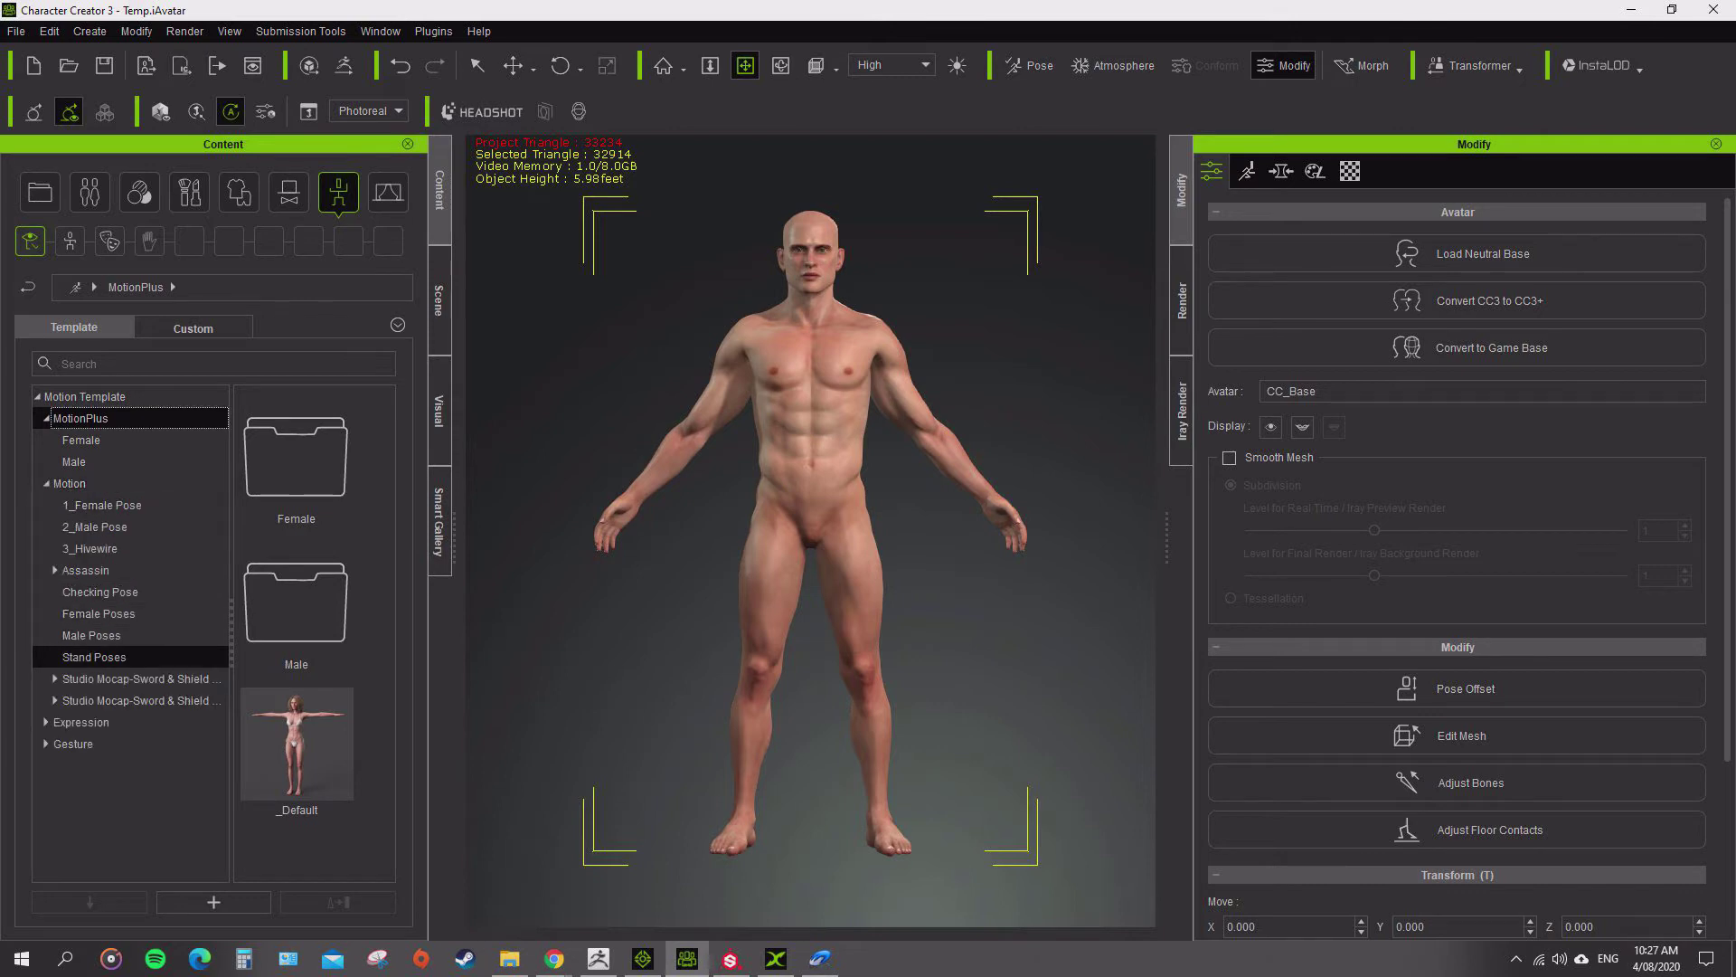
left_click(94, 658)
scroll(314, 633, "down", 2)
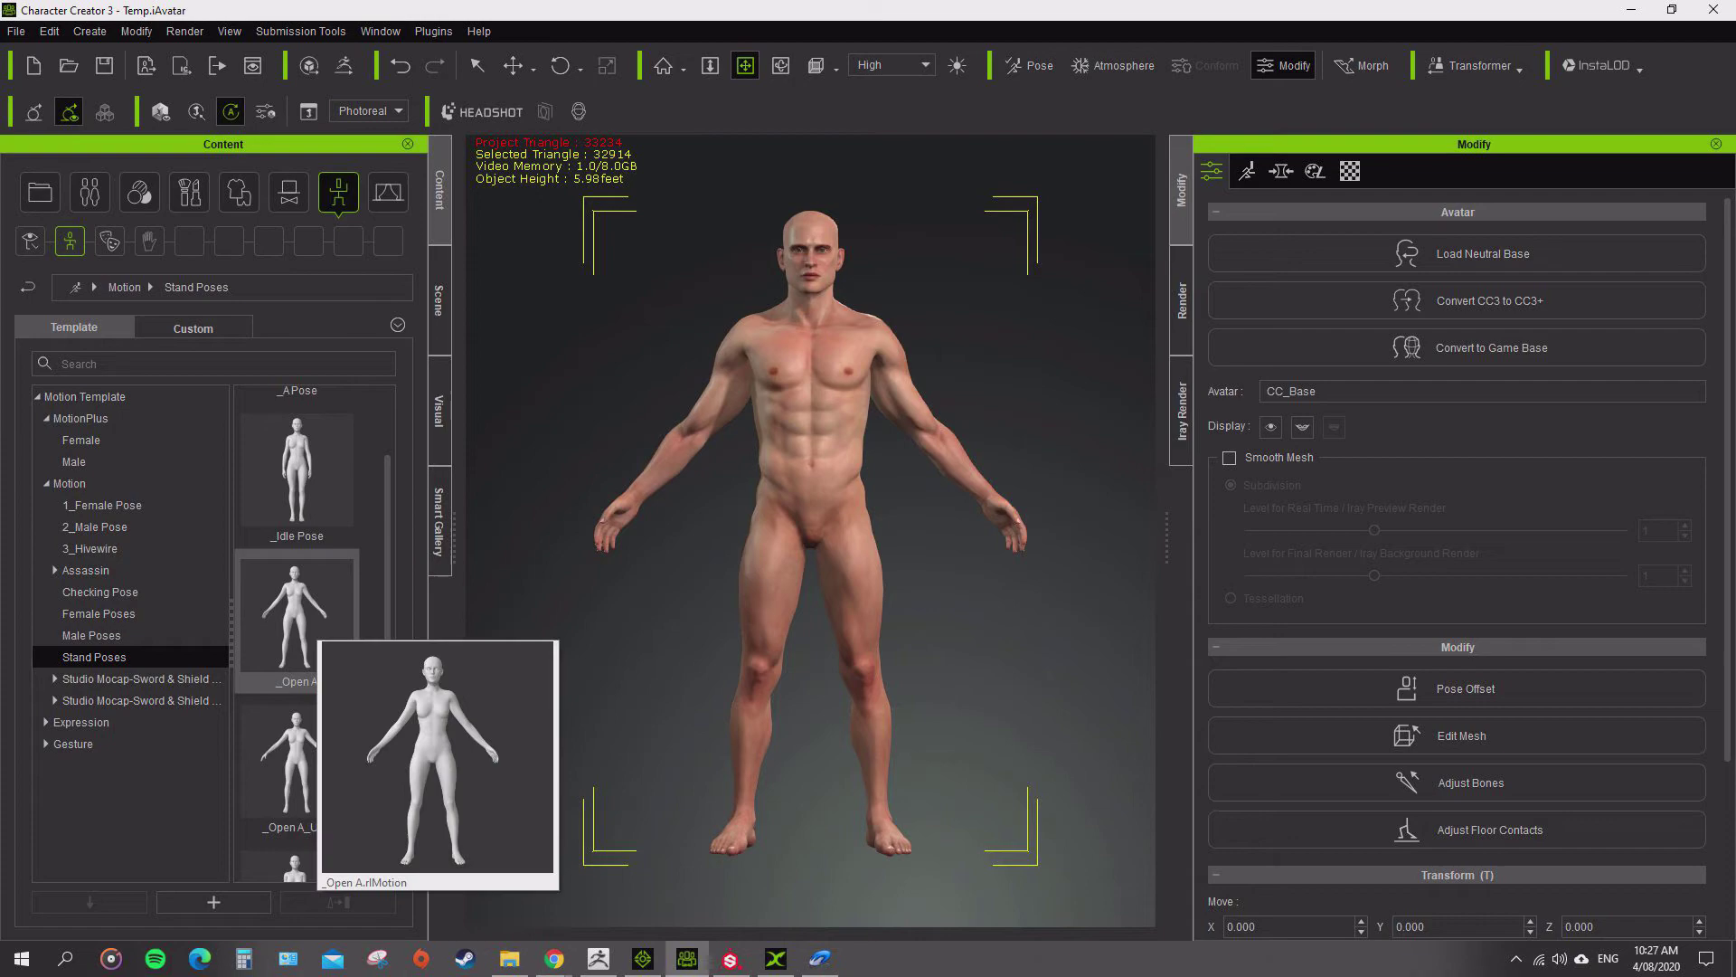
double_click(297, 620)
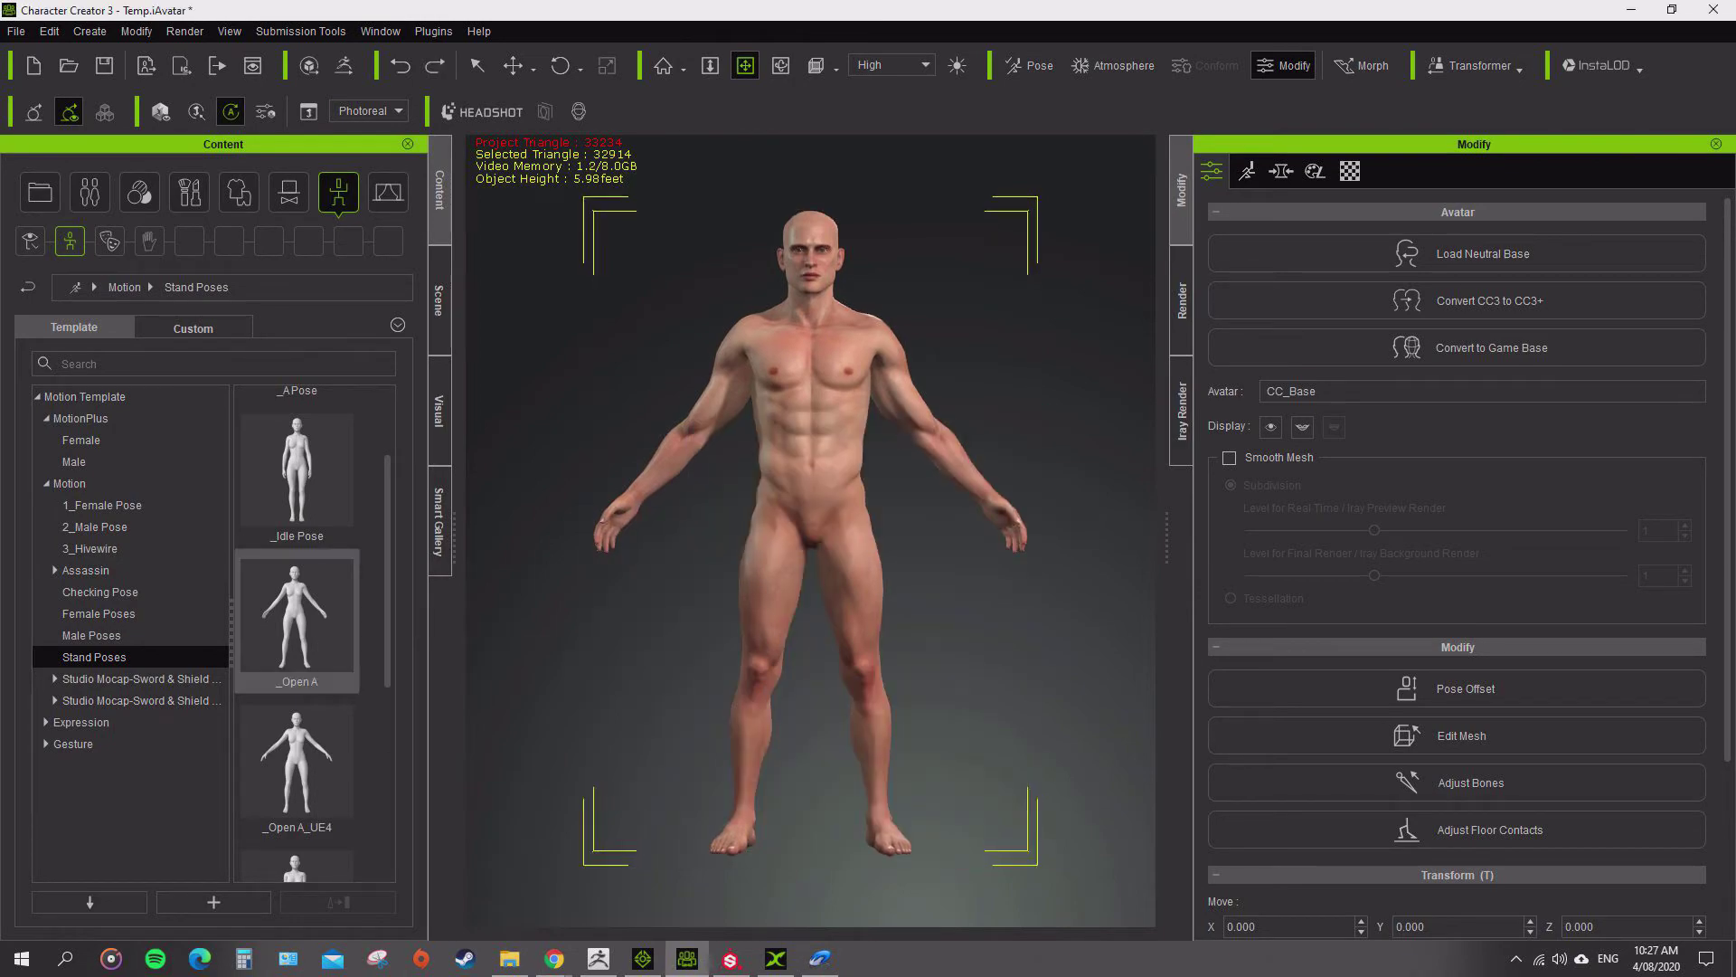
- Transfer the _Open A pose from Character Creator's content library onto the avatar in iClone and return to iClone
left_click_drag(775, 18, 1719, 71)
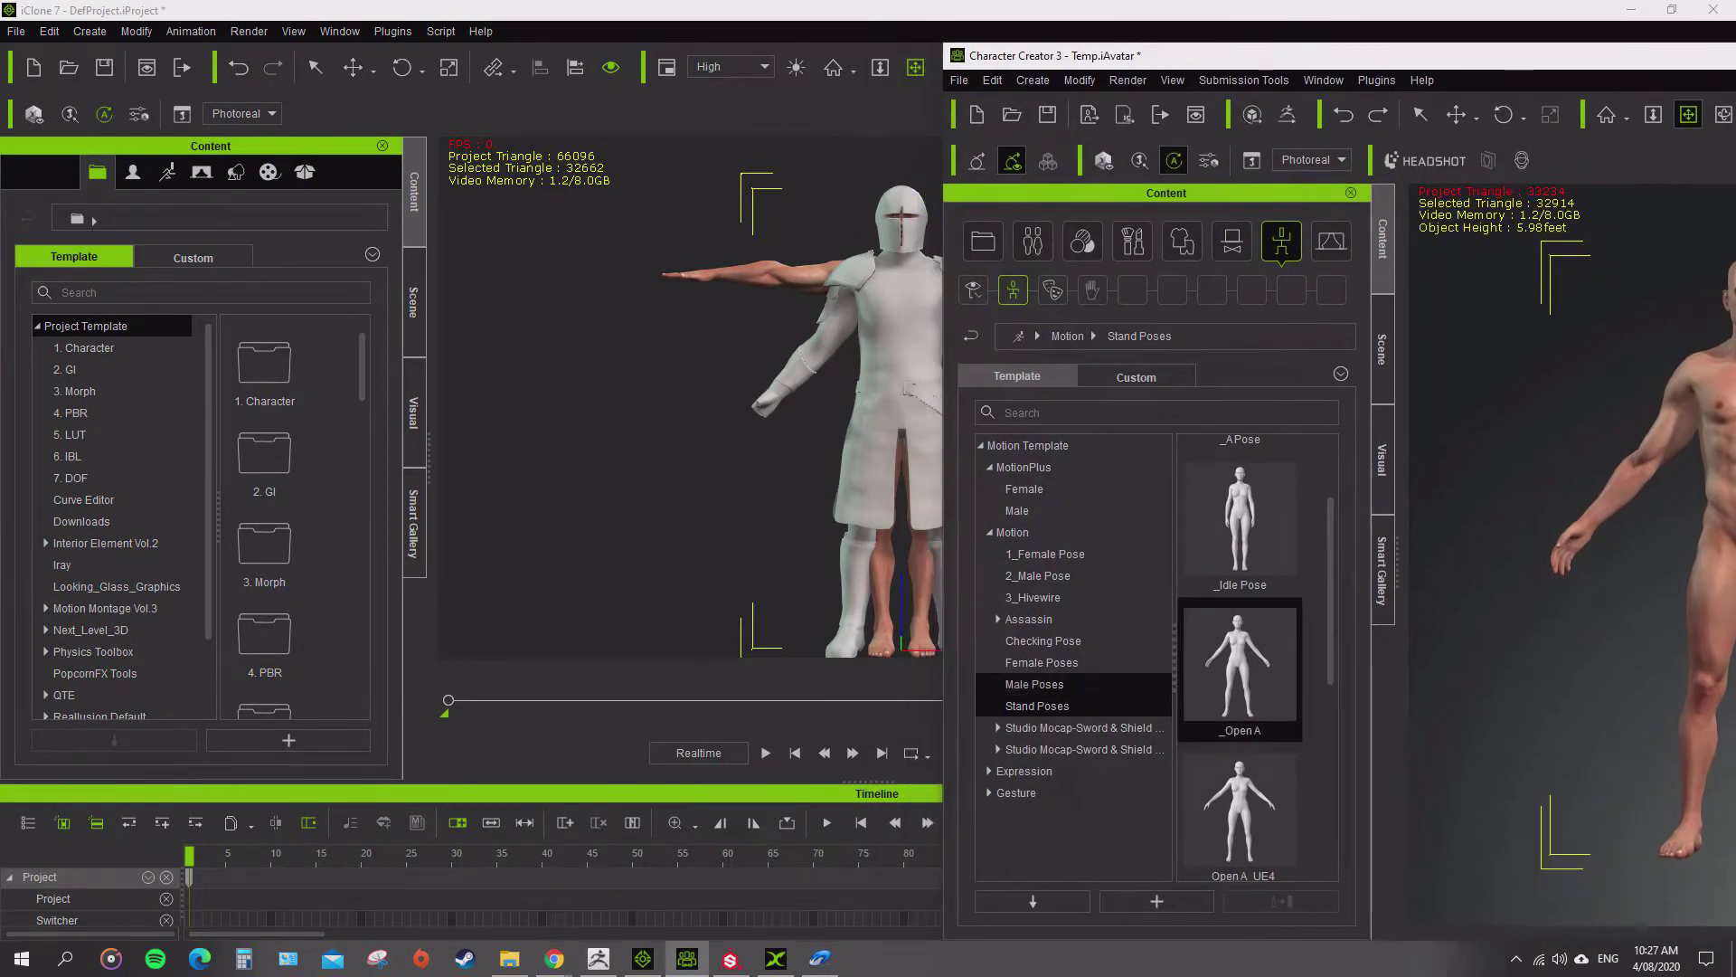
left_click_drag(1240, 666, 795, 263)
left_click_drag(1349, 55, 1270, 1)
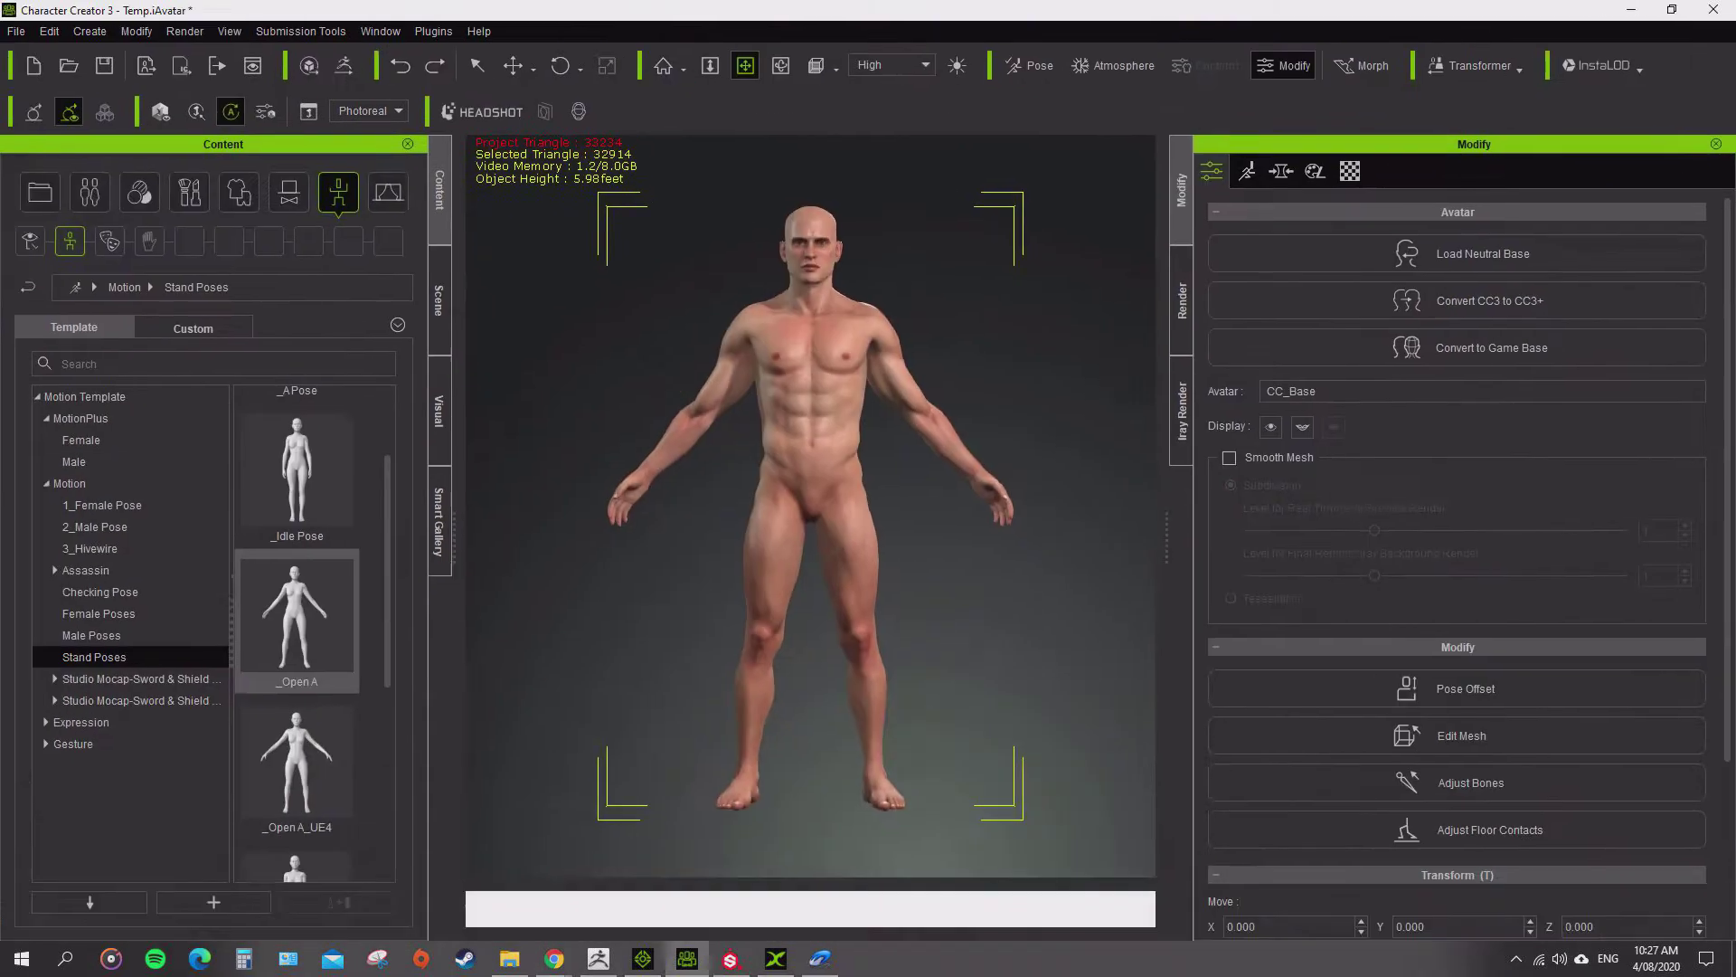
left_click(1631, 10)
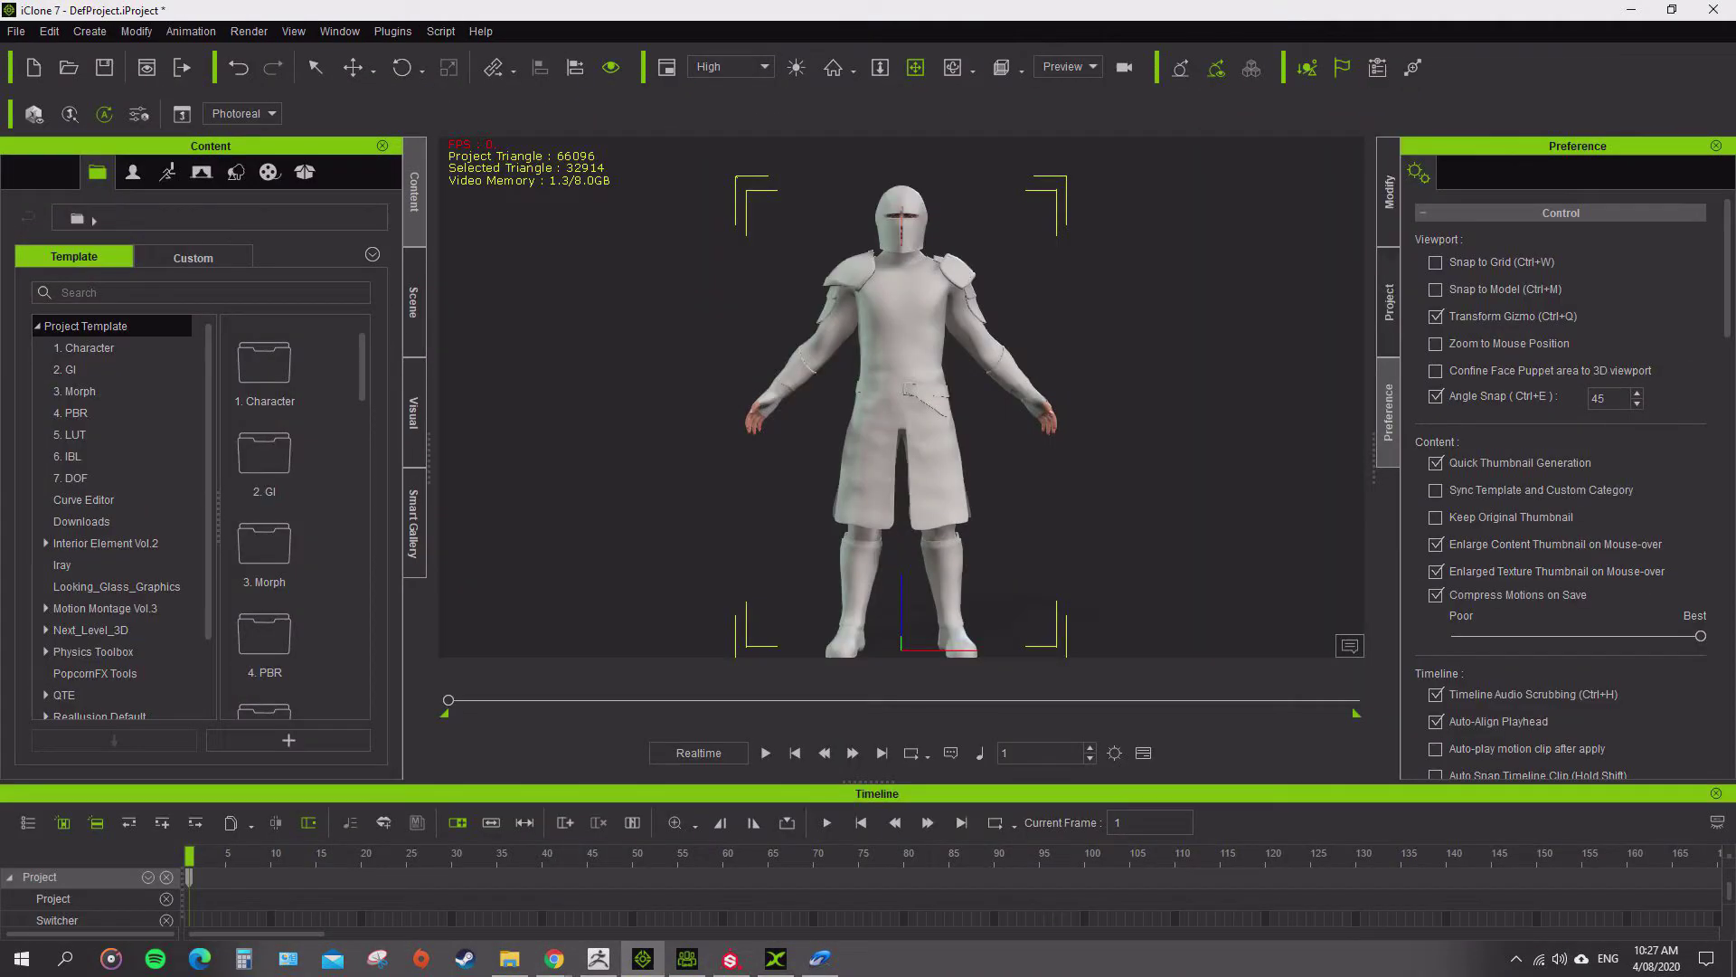
- Examine the posed avatar in iClone from several angles, checking how the armour fits the torso, belt, hands and legs
mouse_move(901, 389)
right_mouse_down()
mouse_move(1121, 389)
mouse_move(902, 389)
right_mouse_up()
scroll(901, 388, "up", 6)
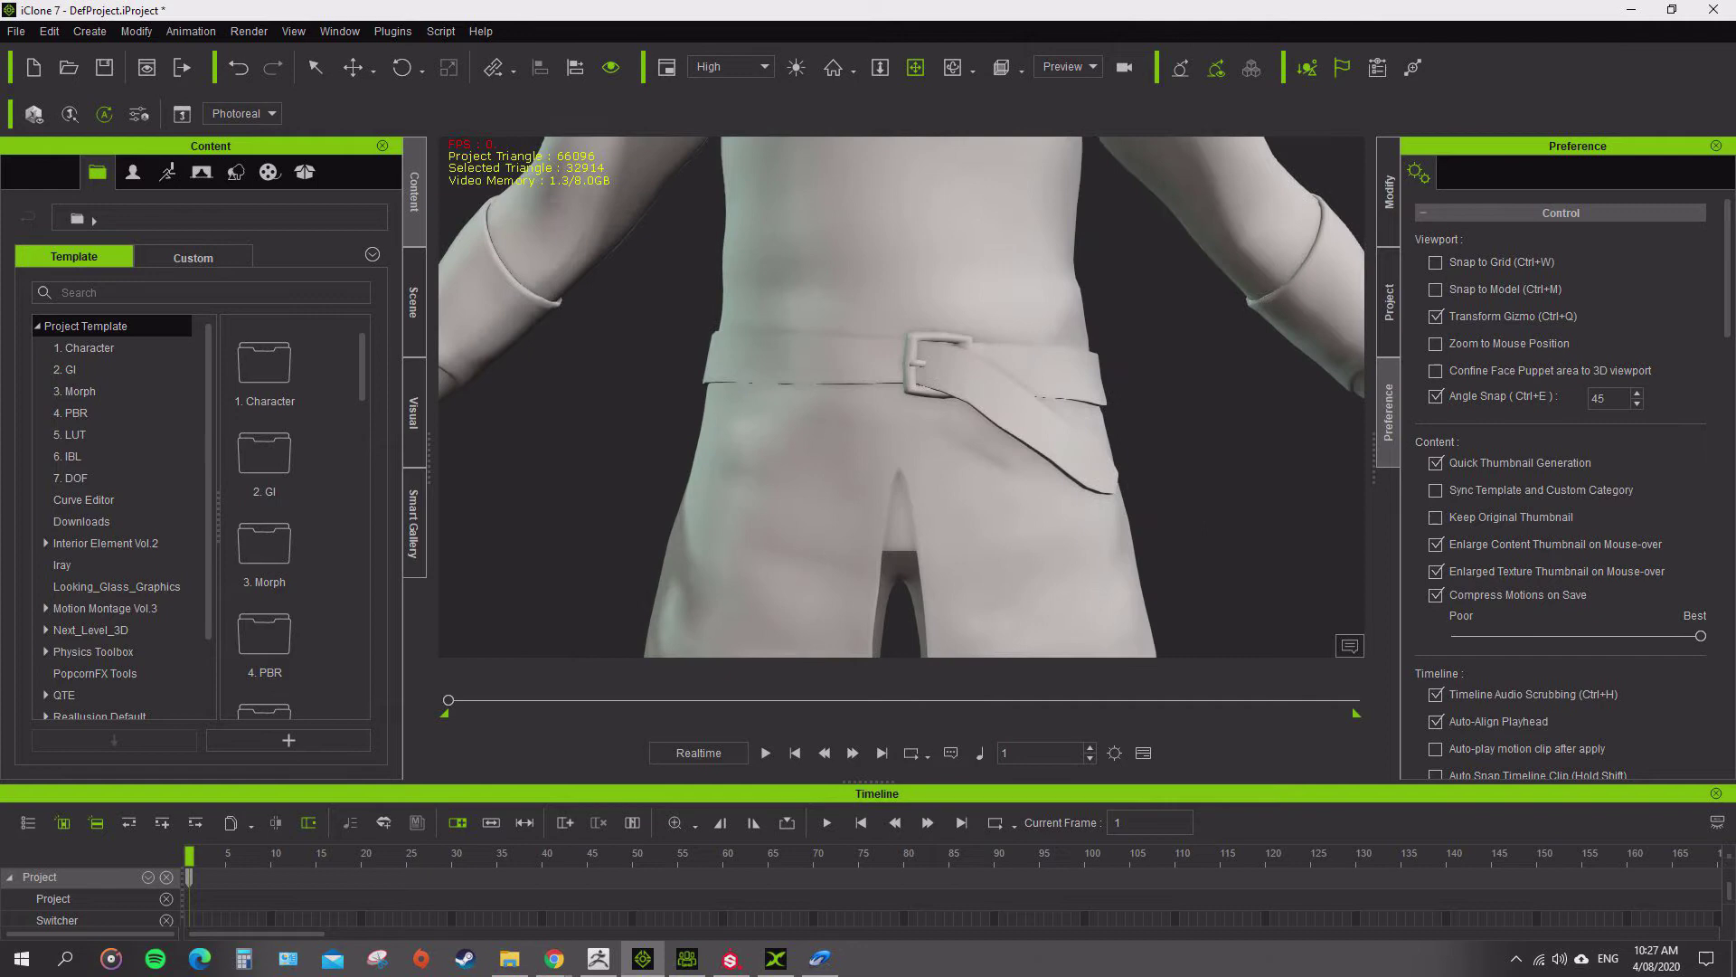
middle_click_drag(901, 272, 902, 588)
right_click_drag(901, 388, 687, 389)
scroll(902, 388, "down", 5)
middle_click_drag(901, 543, 902, 262)
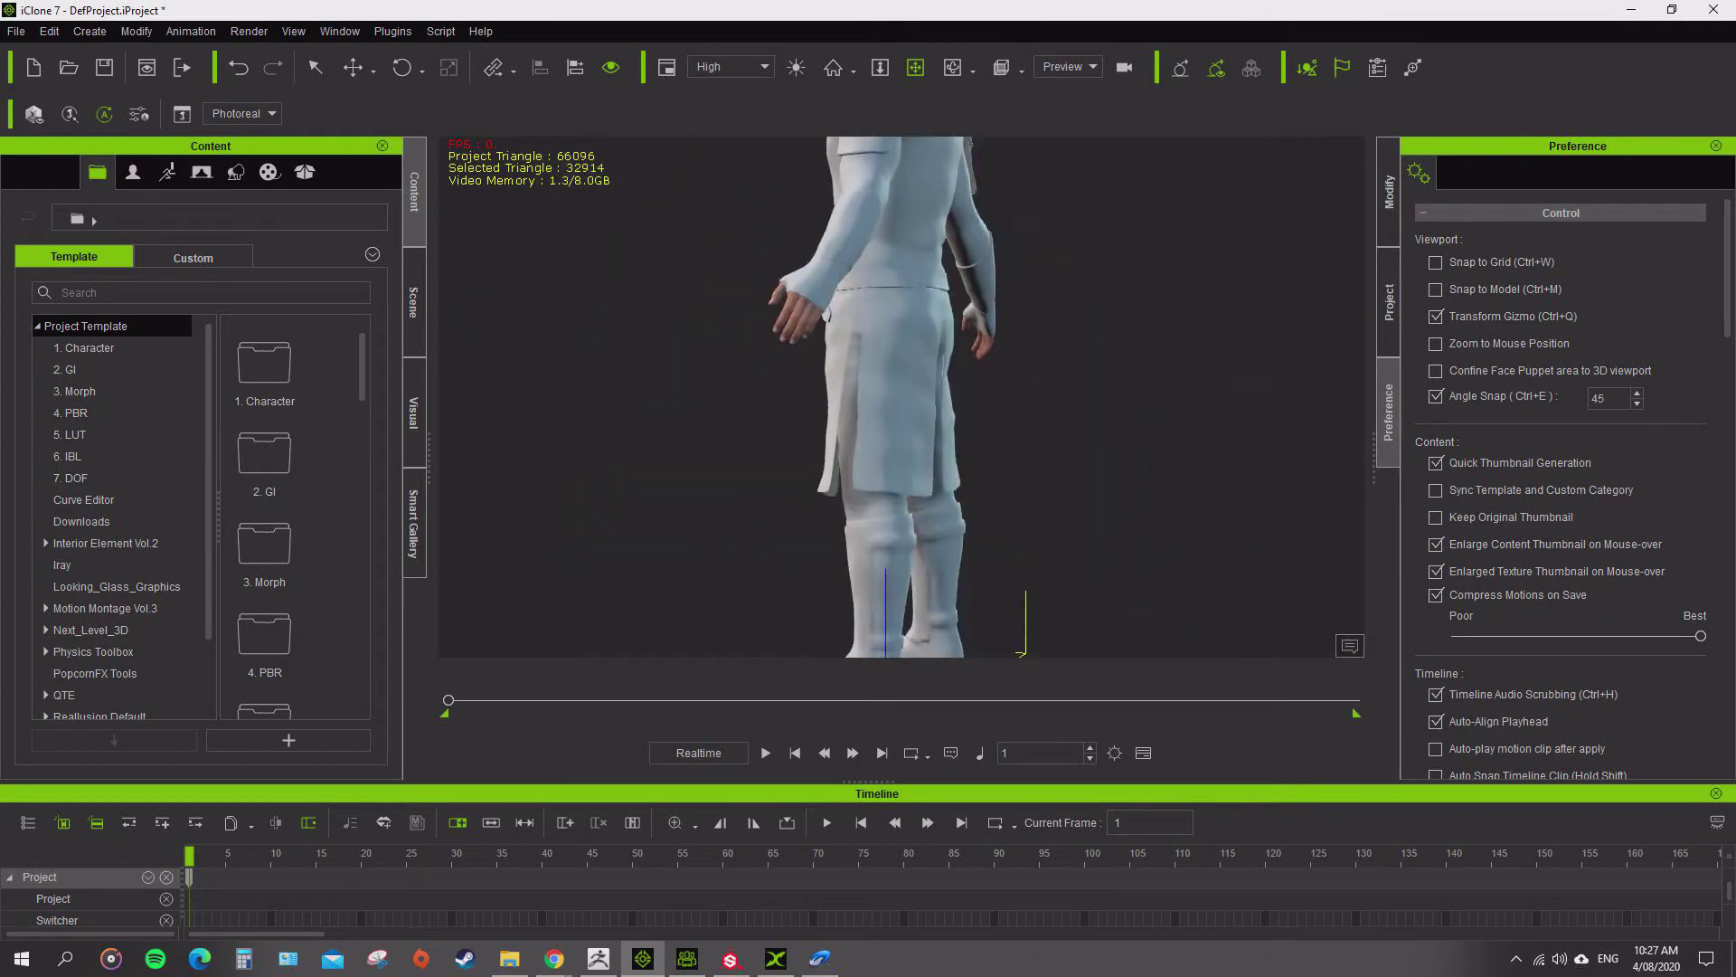
right_click_drag(902, 389, 1121, 389)
middle_click_drag(902, 470, 902, 389)
scroll(902, 388, "down", 2)
right_click_drag(901, 389, 850, 388)
middle_click_drag(902, 362, 902, 420)
scroll(901, 397, "down", 2)
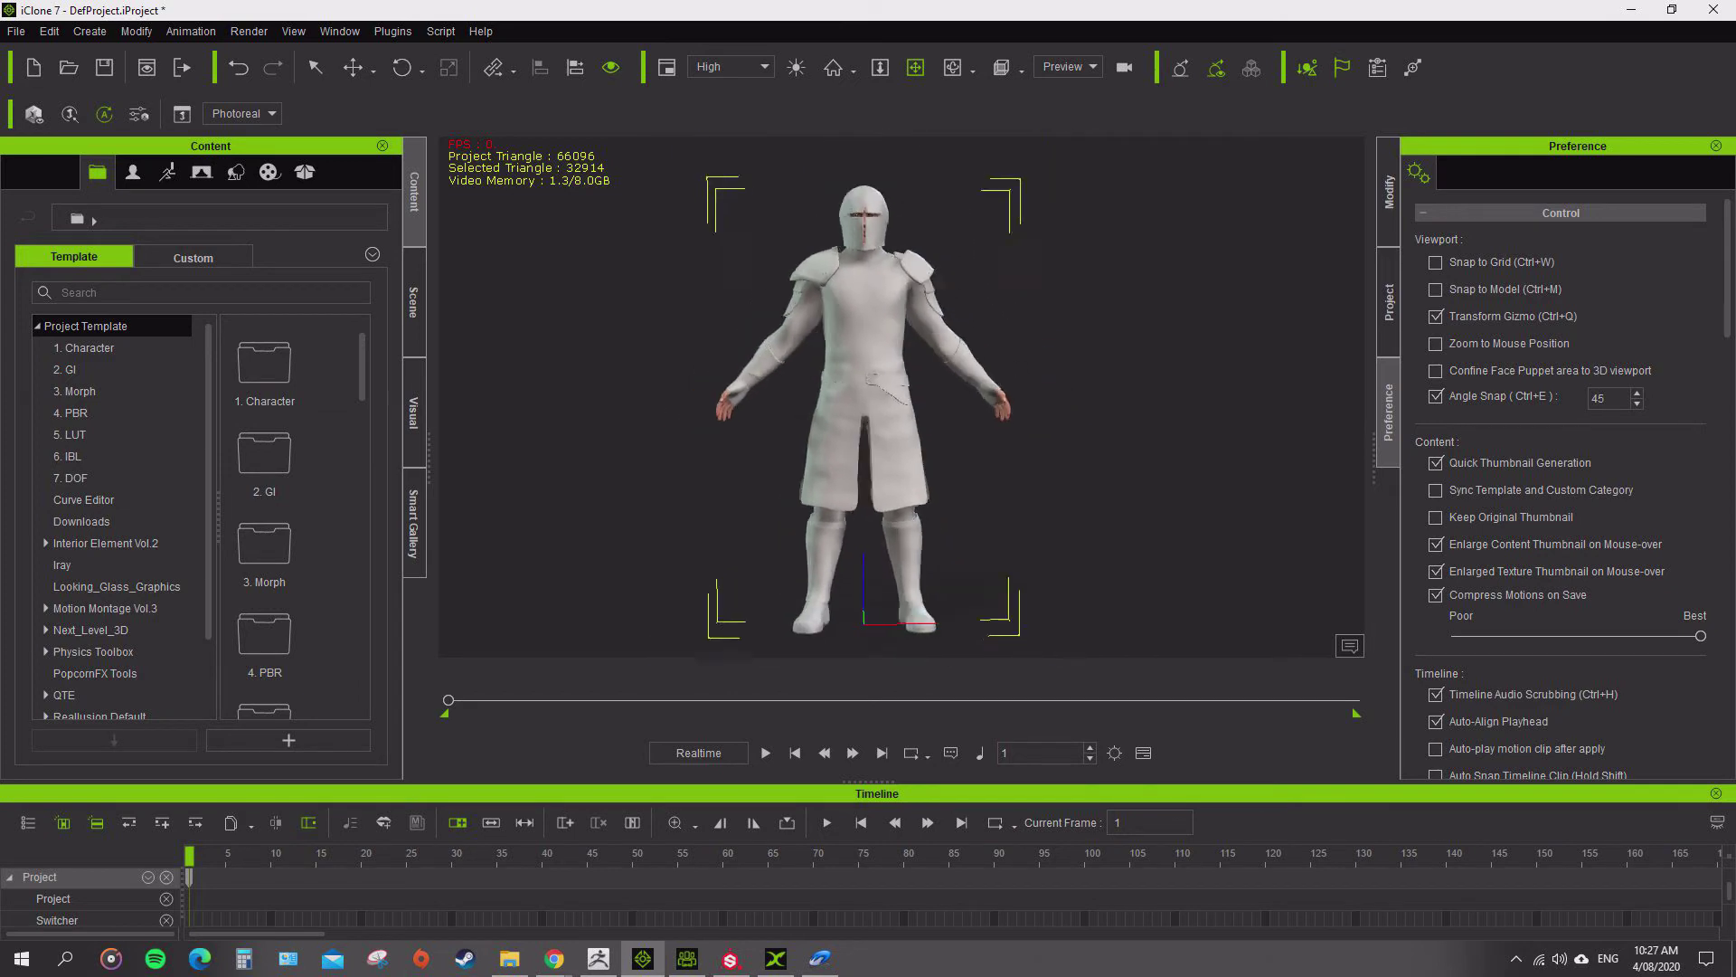
- Detach all eight armour pieces, from Trousers to Chainmail_Shirt, from their Templar_b parent prop
right_click_drag(850, 389, 891, 389)
left_click(414, 302)
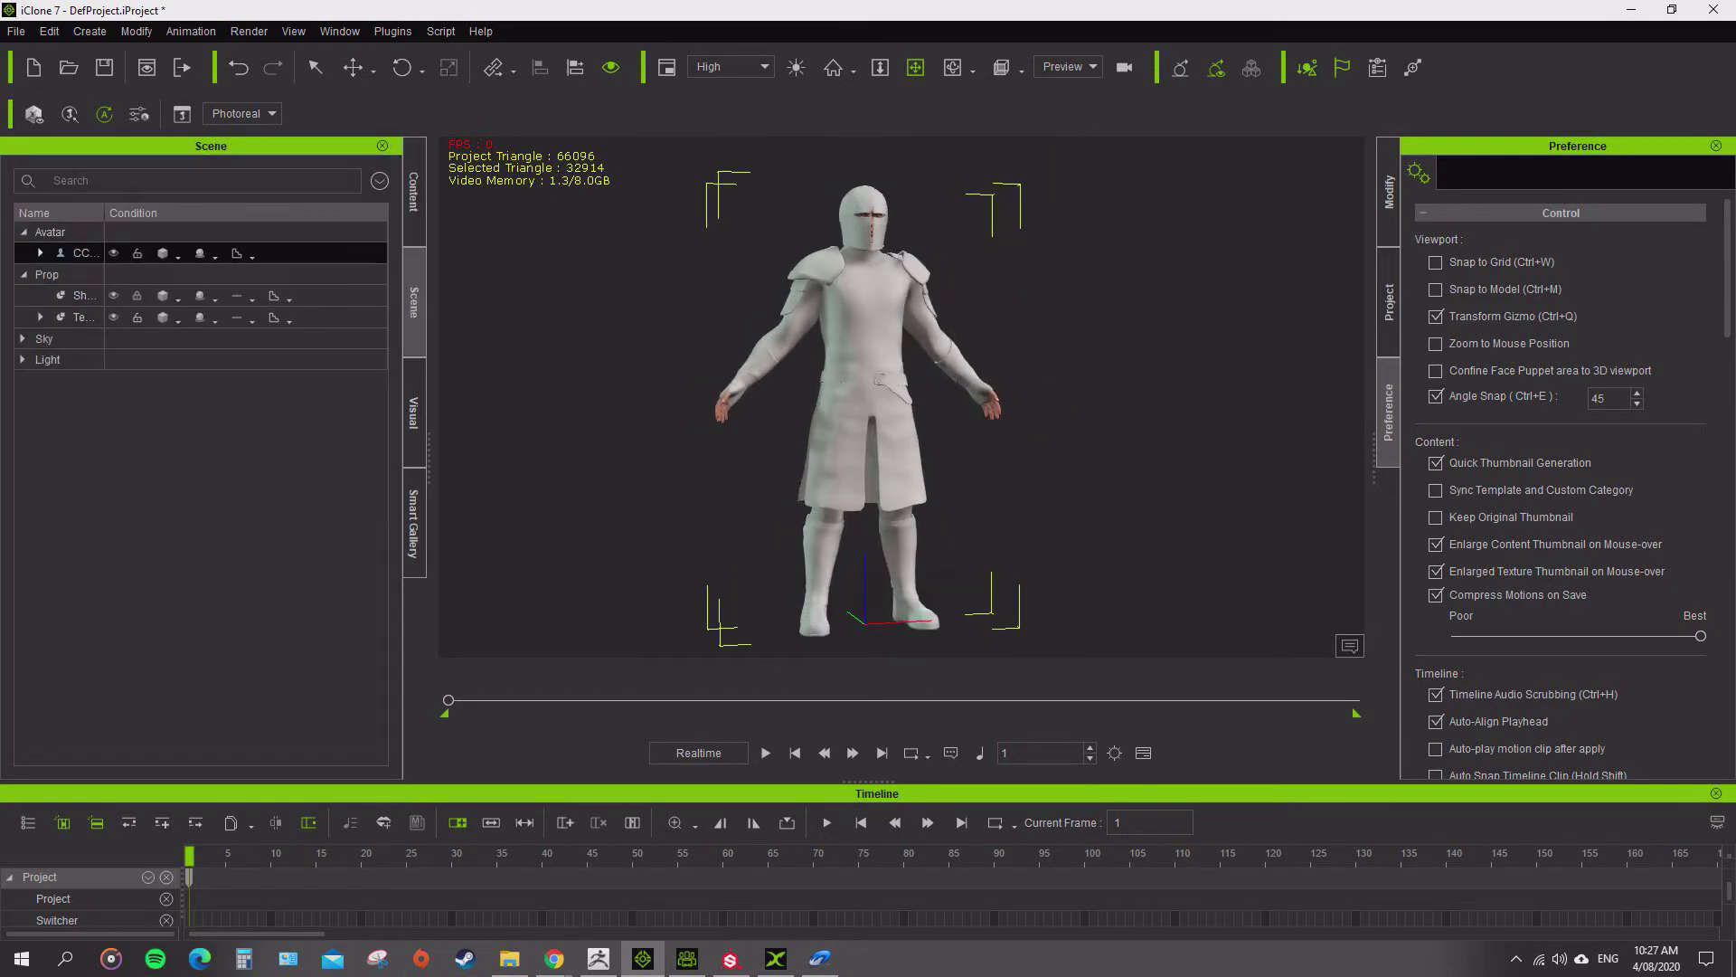
left_click(41, 253)
key("Down")
key("Down")
key("Down")
key("Down")
key("Down")
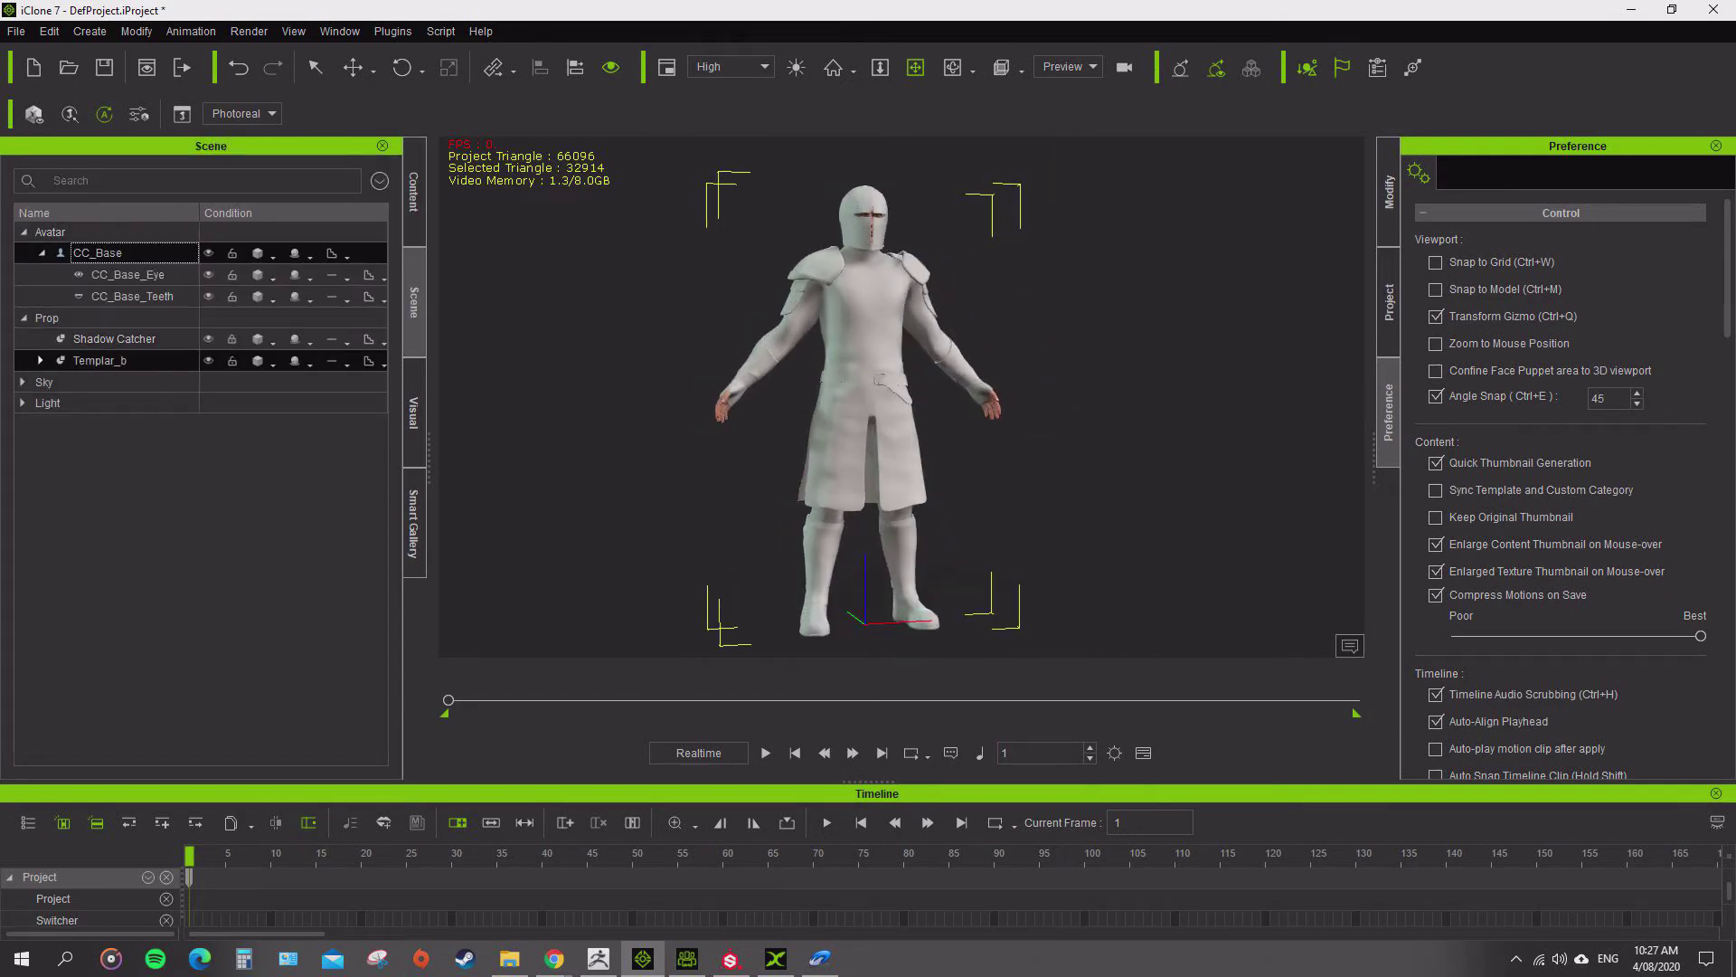
key("Right")
left_click(114, 383)
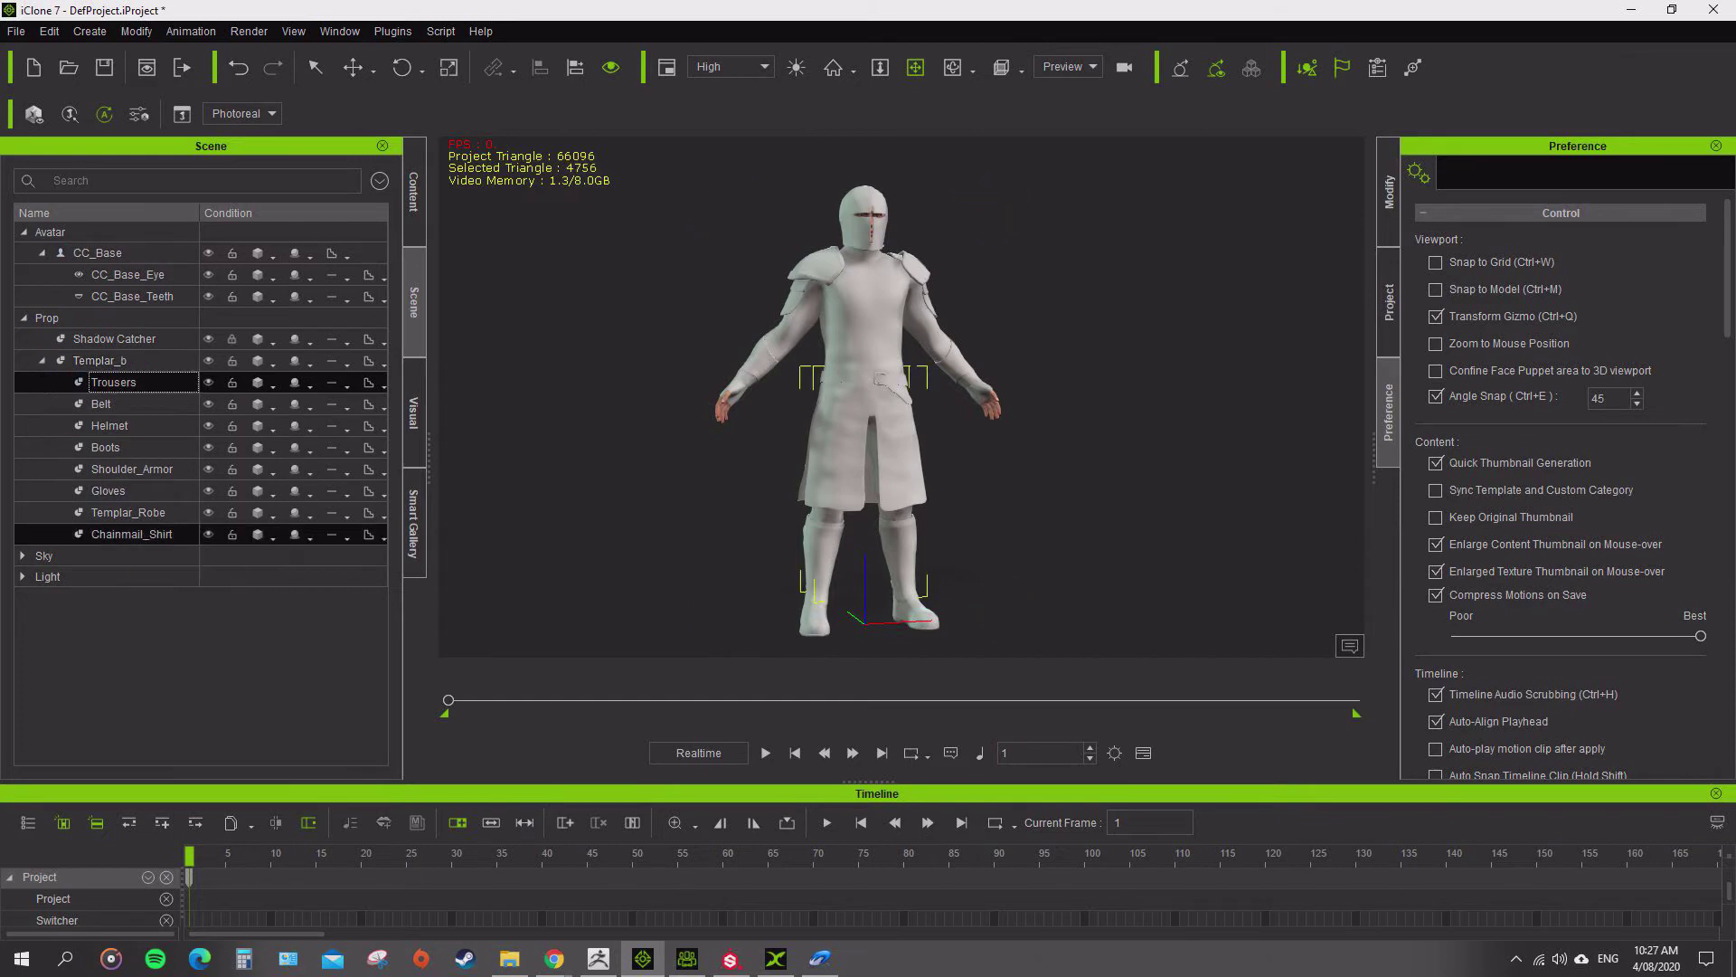
left_click(131, 534, "shift")
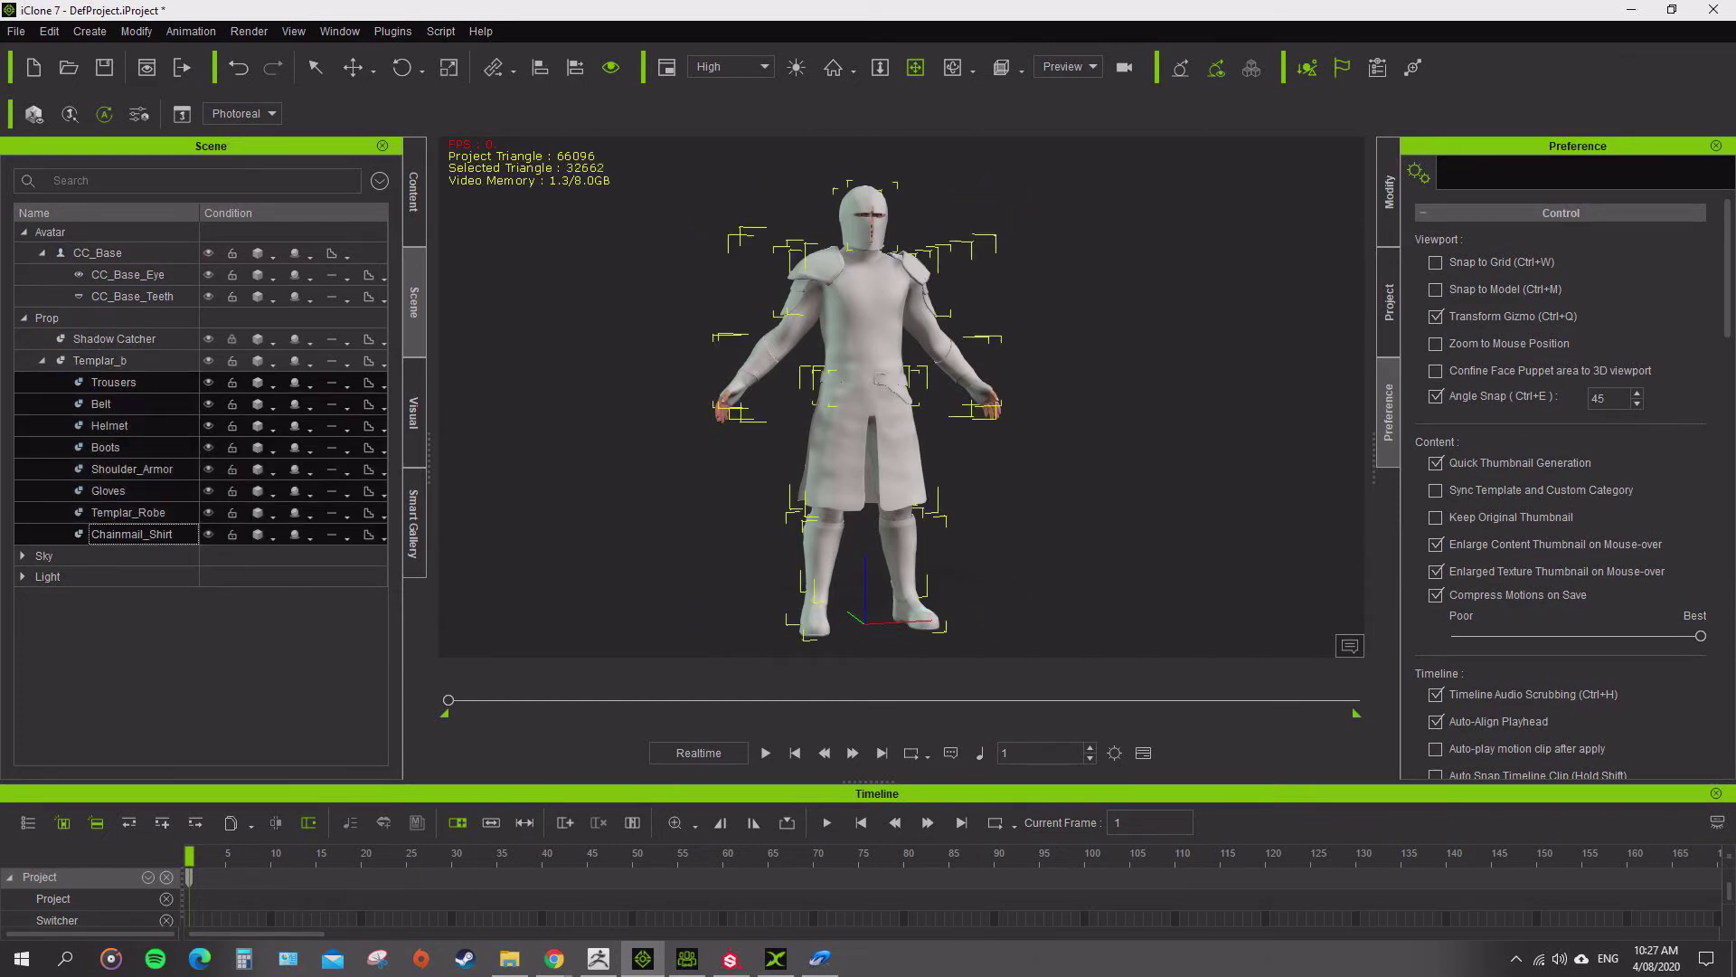
left_click(1389, 192)
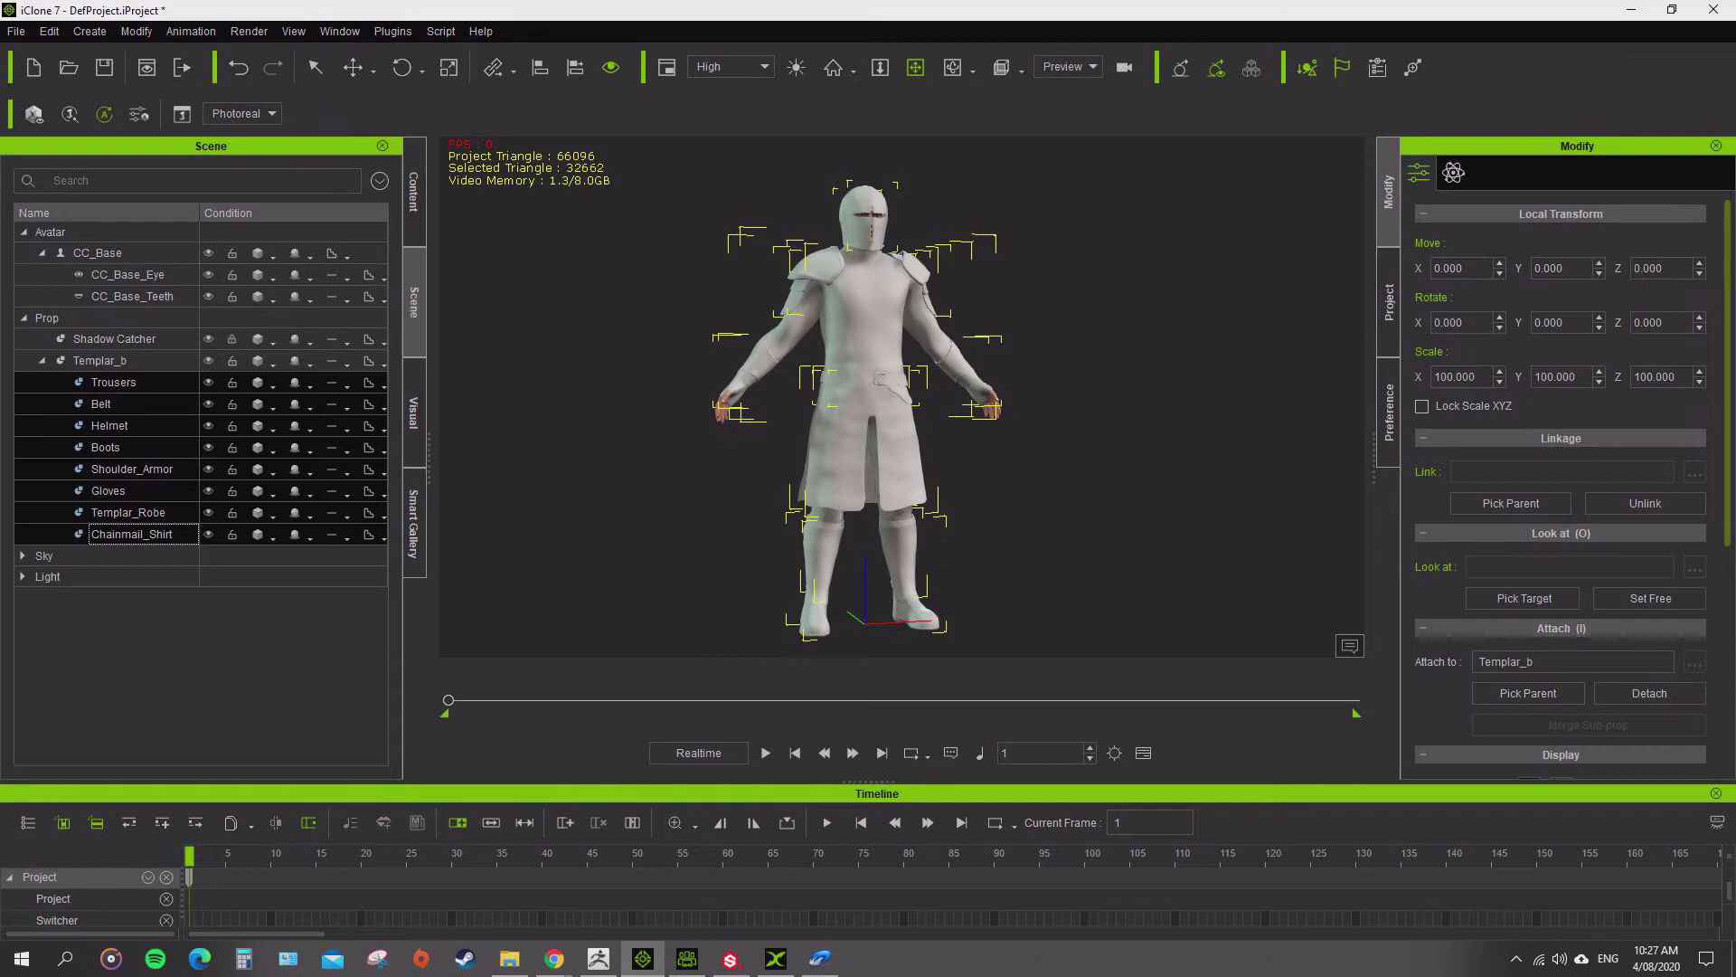
left_click_drag(1728, 298, 1728, 408)
scroll(1628, 500, "down", 3)
scroll(1628, 499, "up", 4)
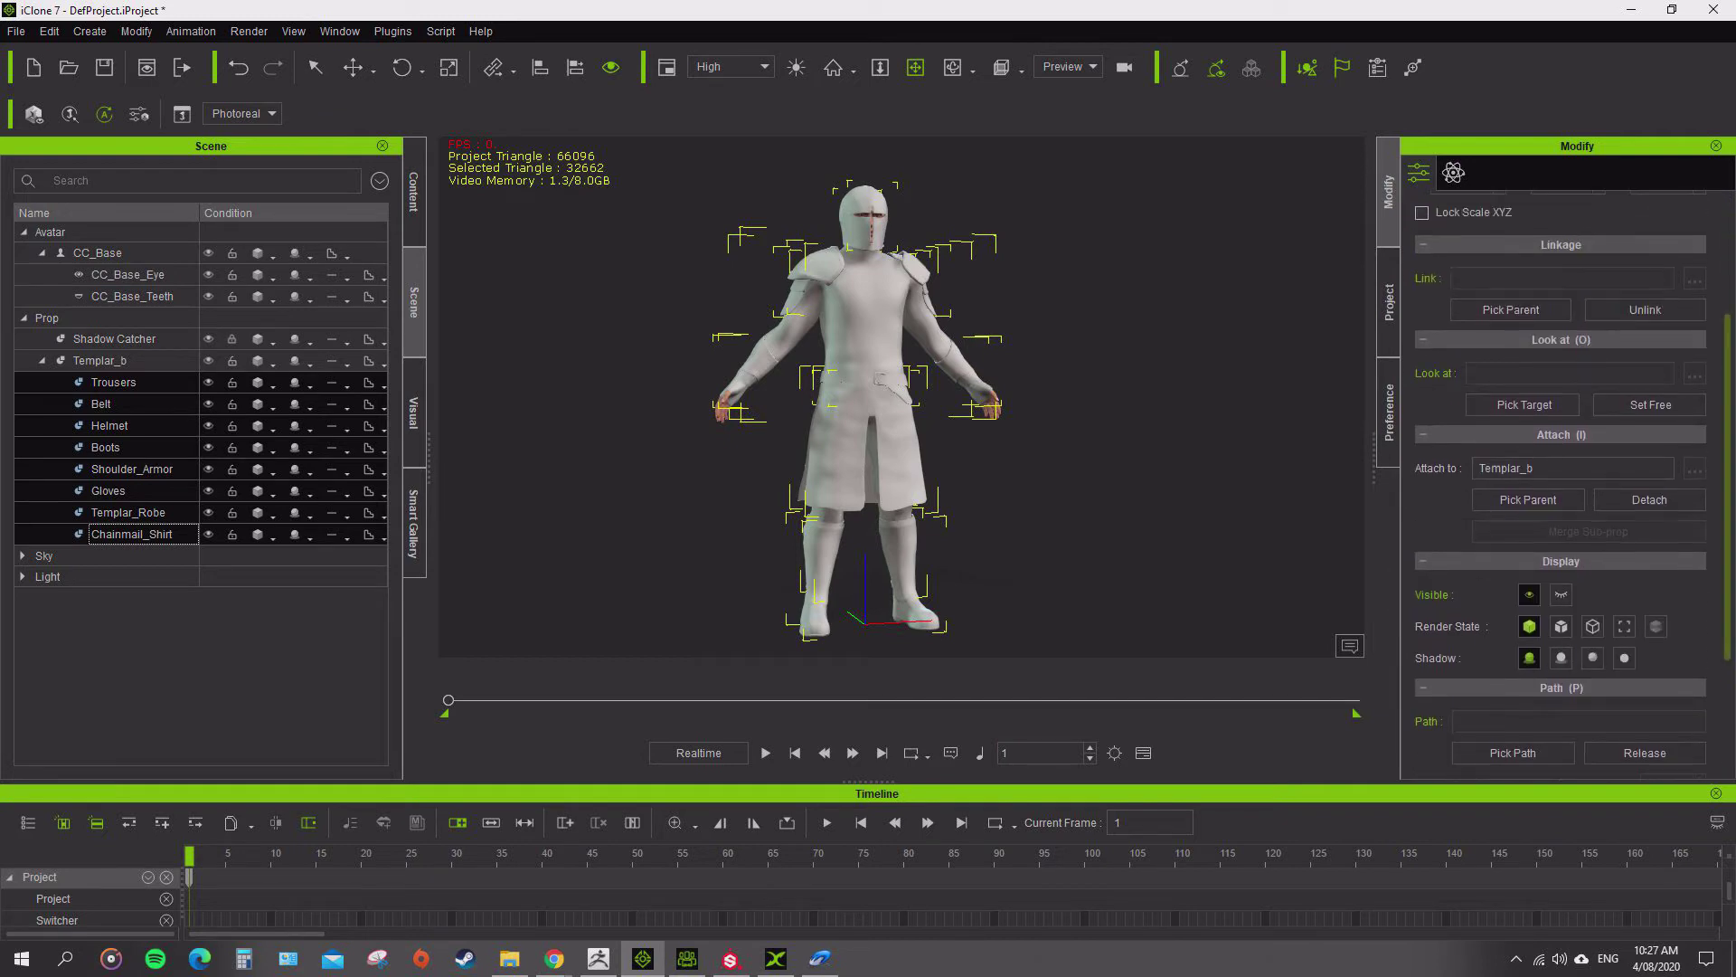
left_click(1645, 499)
- Delete the empty Templar_b prop and attach the eight armour pieces to the CC_Base avatar
left_click(101, 360)
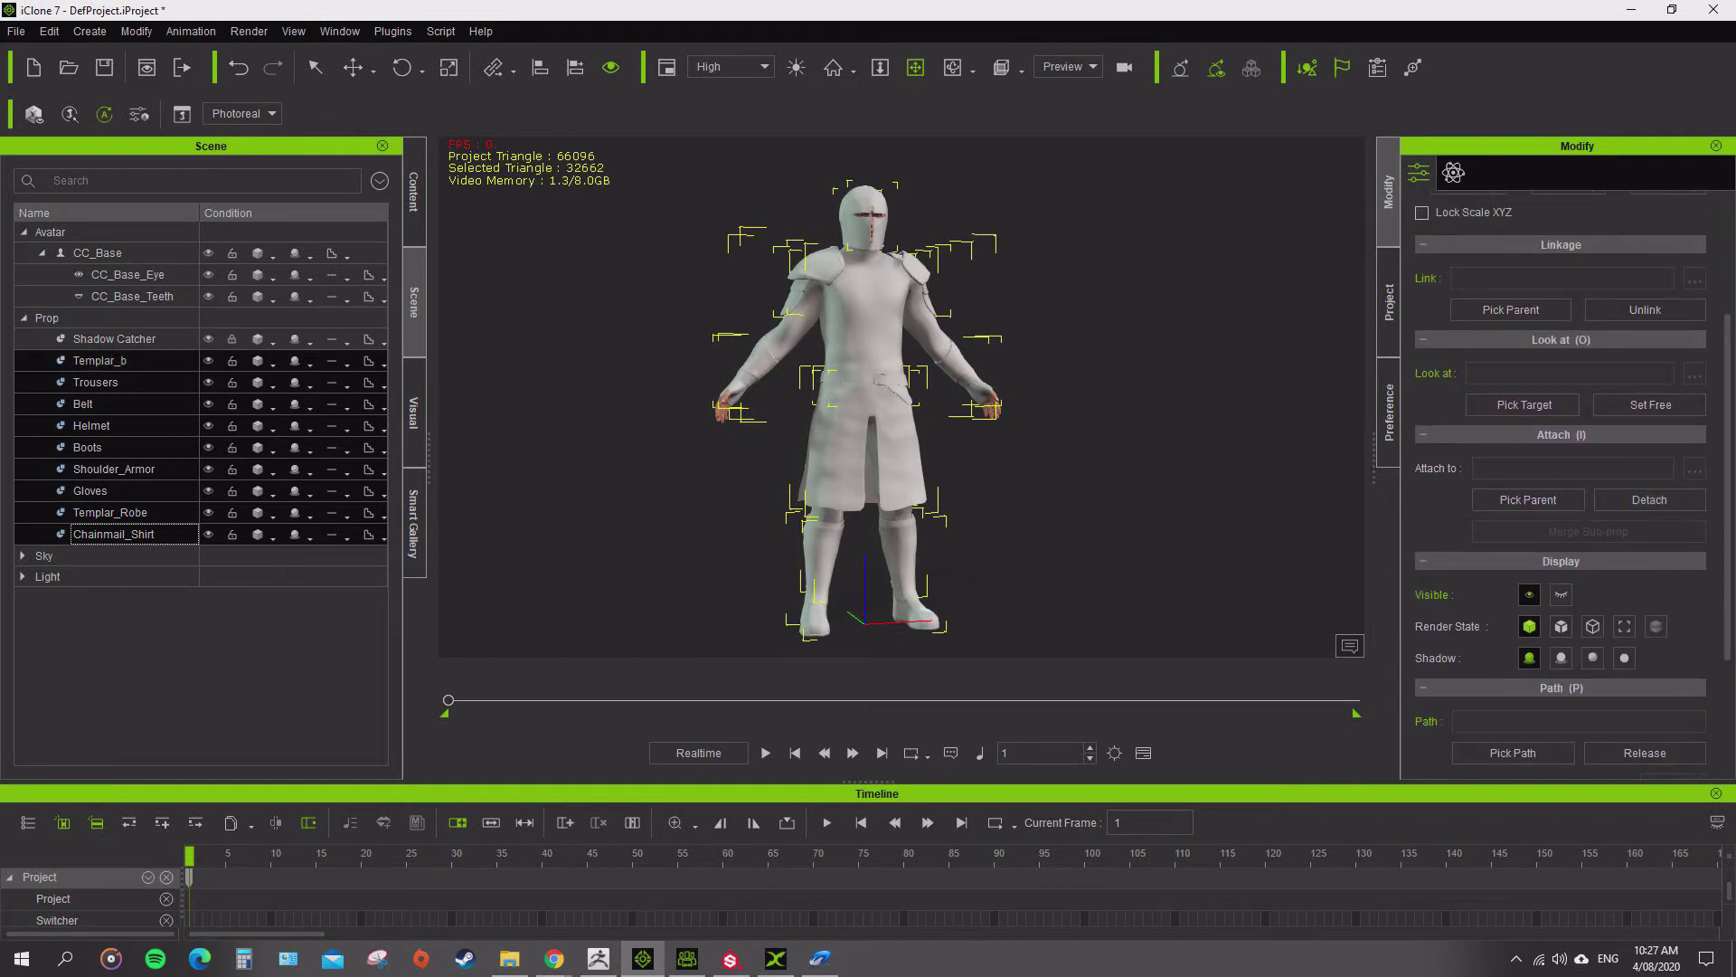
key("Delete")
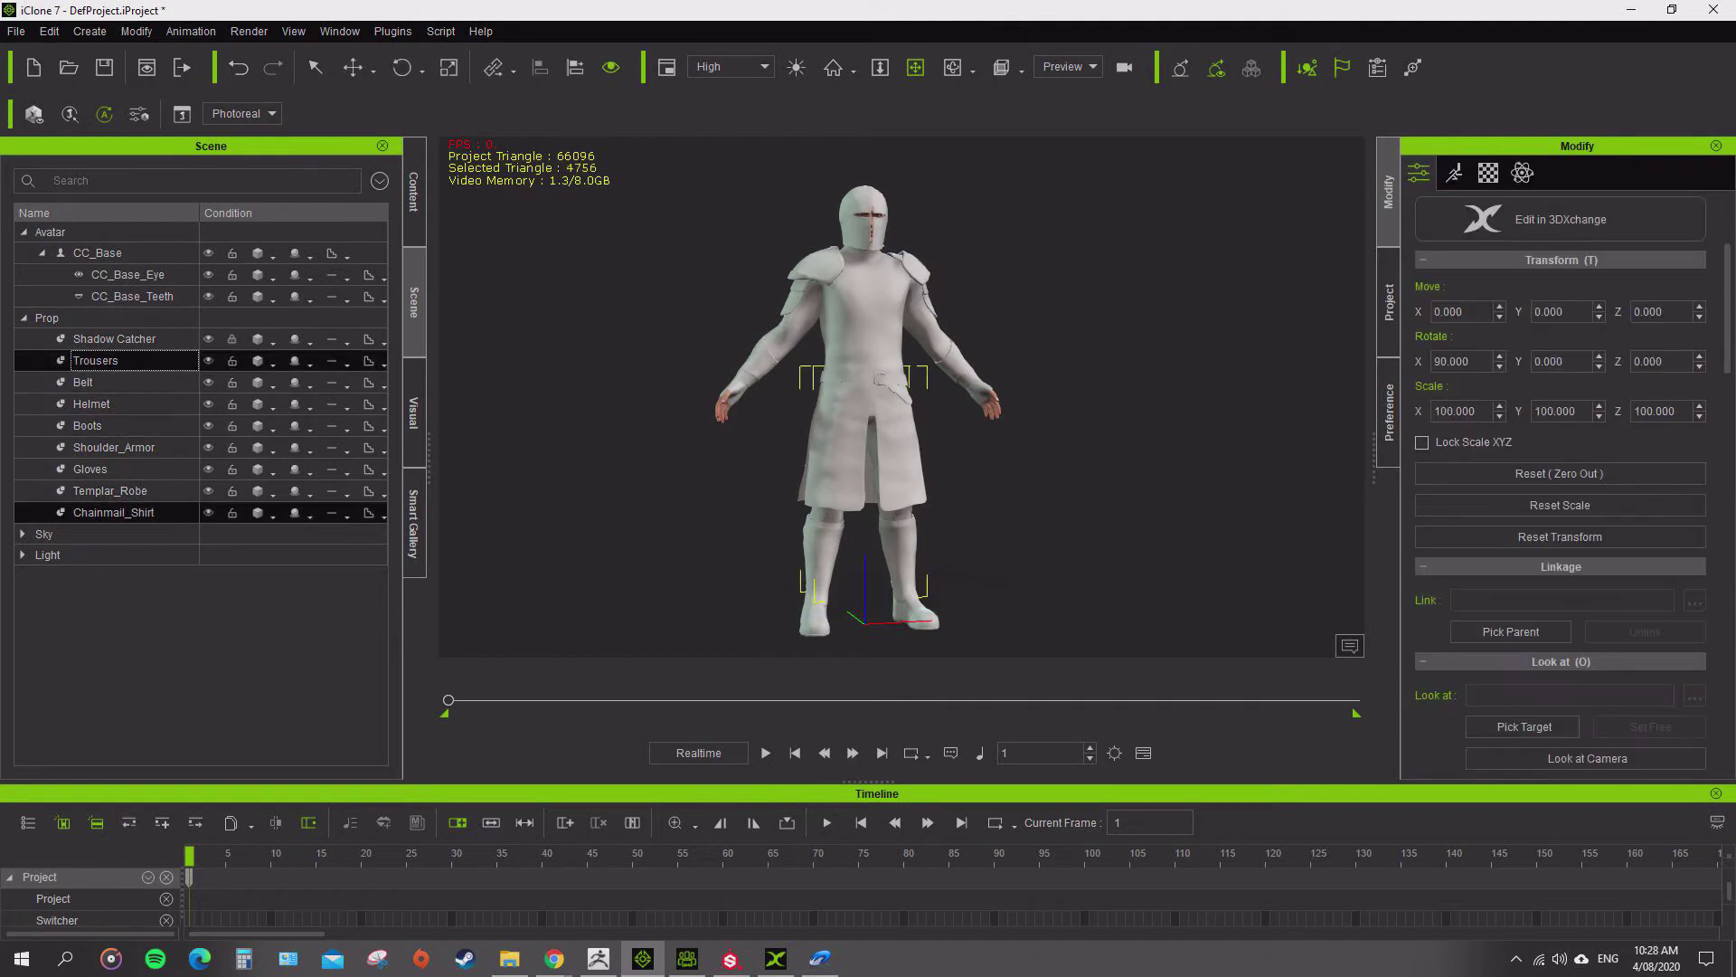
left_click(113, 512, "shift")
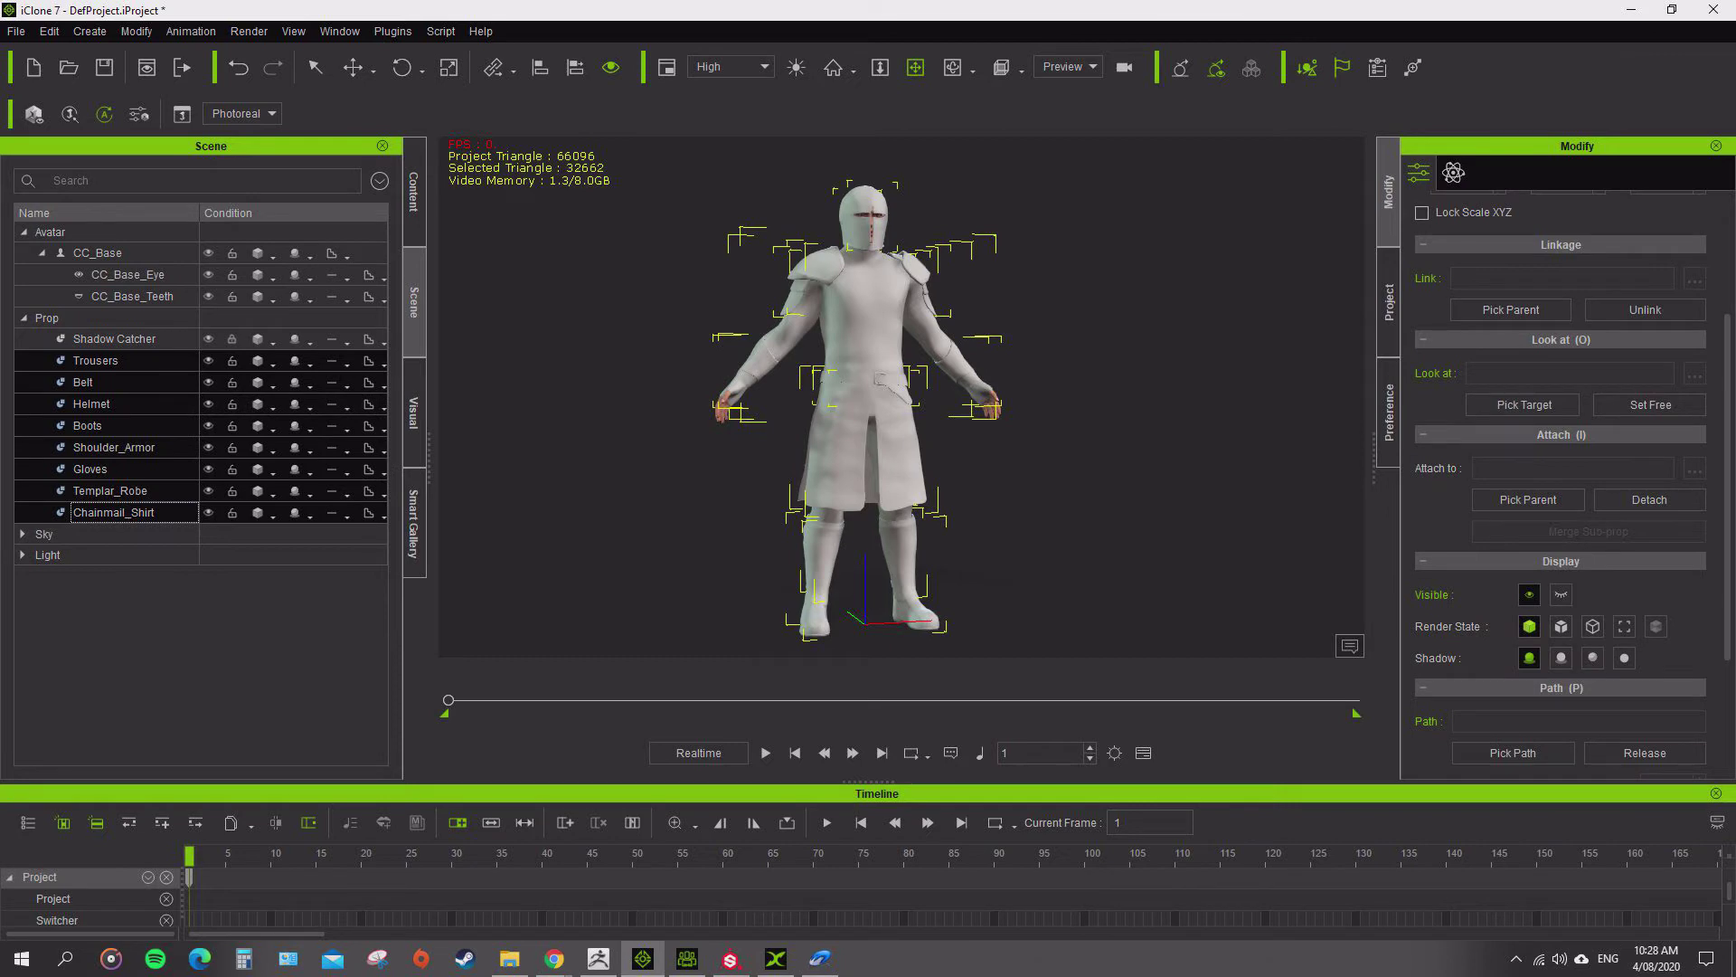
left_click(1528, 499)
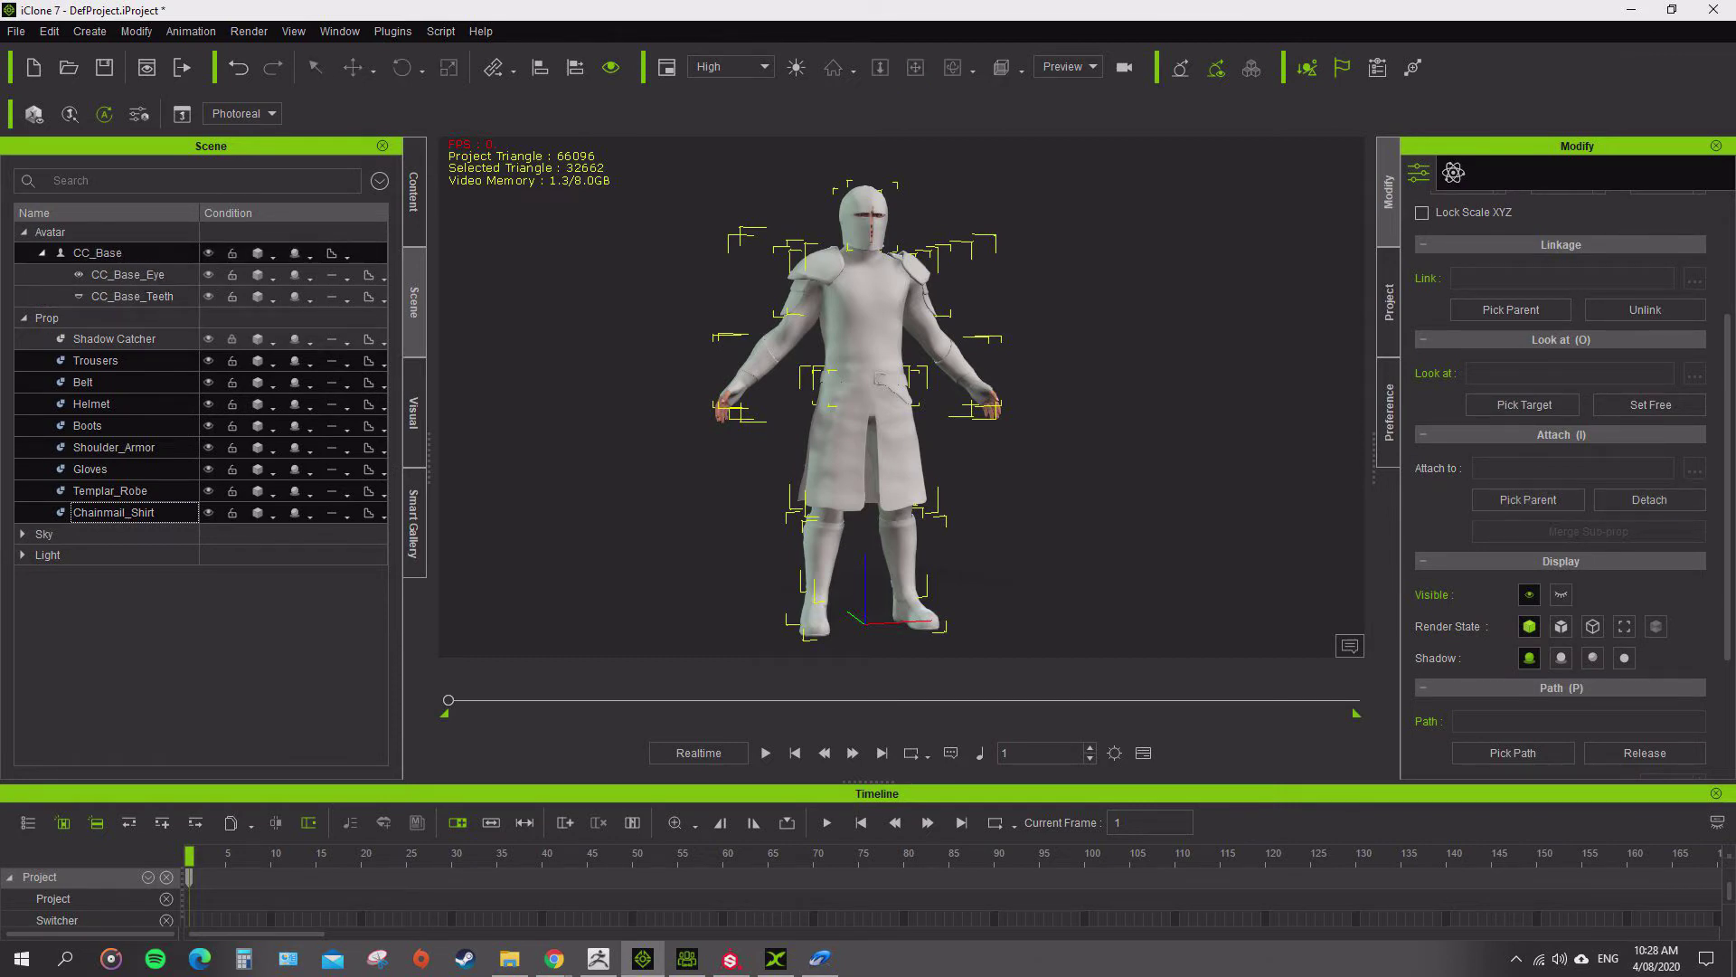
left_click(98, 253)
left_click(97, 253)
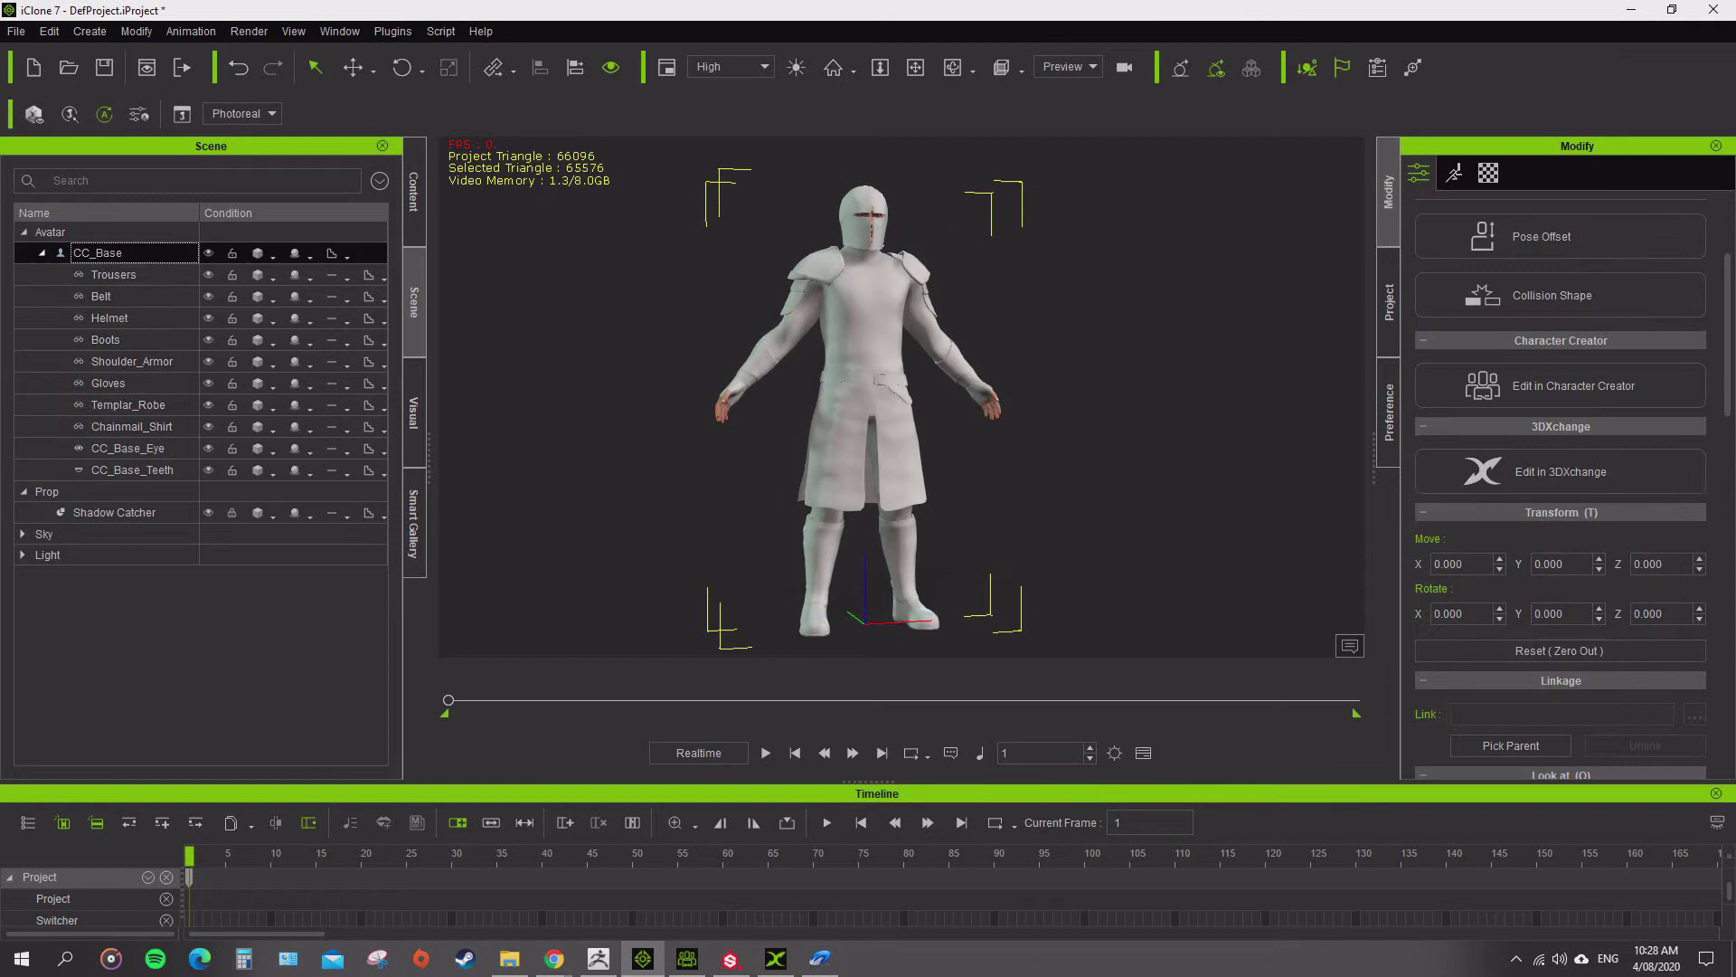
- Examine the attached armour on the avatar from the back, close up and from the front
right_click_drag(995, 389, 615, 389)
scroll(868, 388, "up", 5)
middle_click_drag(868, 271, 886, 624)
right_click_drag(777, 388, 813, 389)
scroll(868, 389, "down", 4)
middle_click_drag(868, 543, 859, 244)
right_click_drag(995, 389, 750, 407)
scroll(868, 388, "down", 3)
key("f")
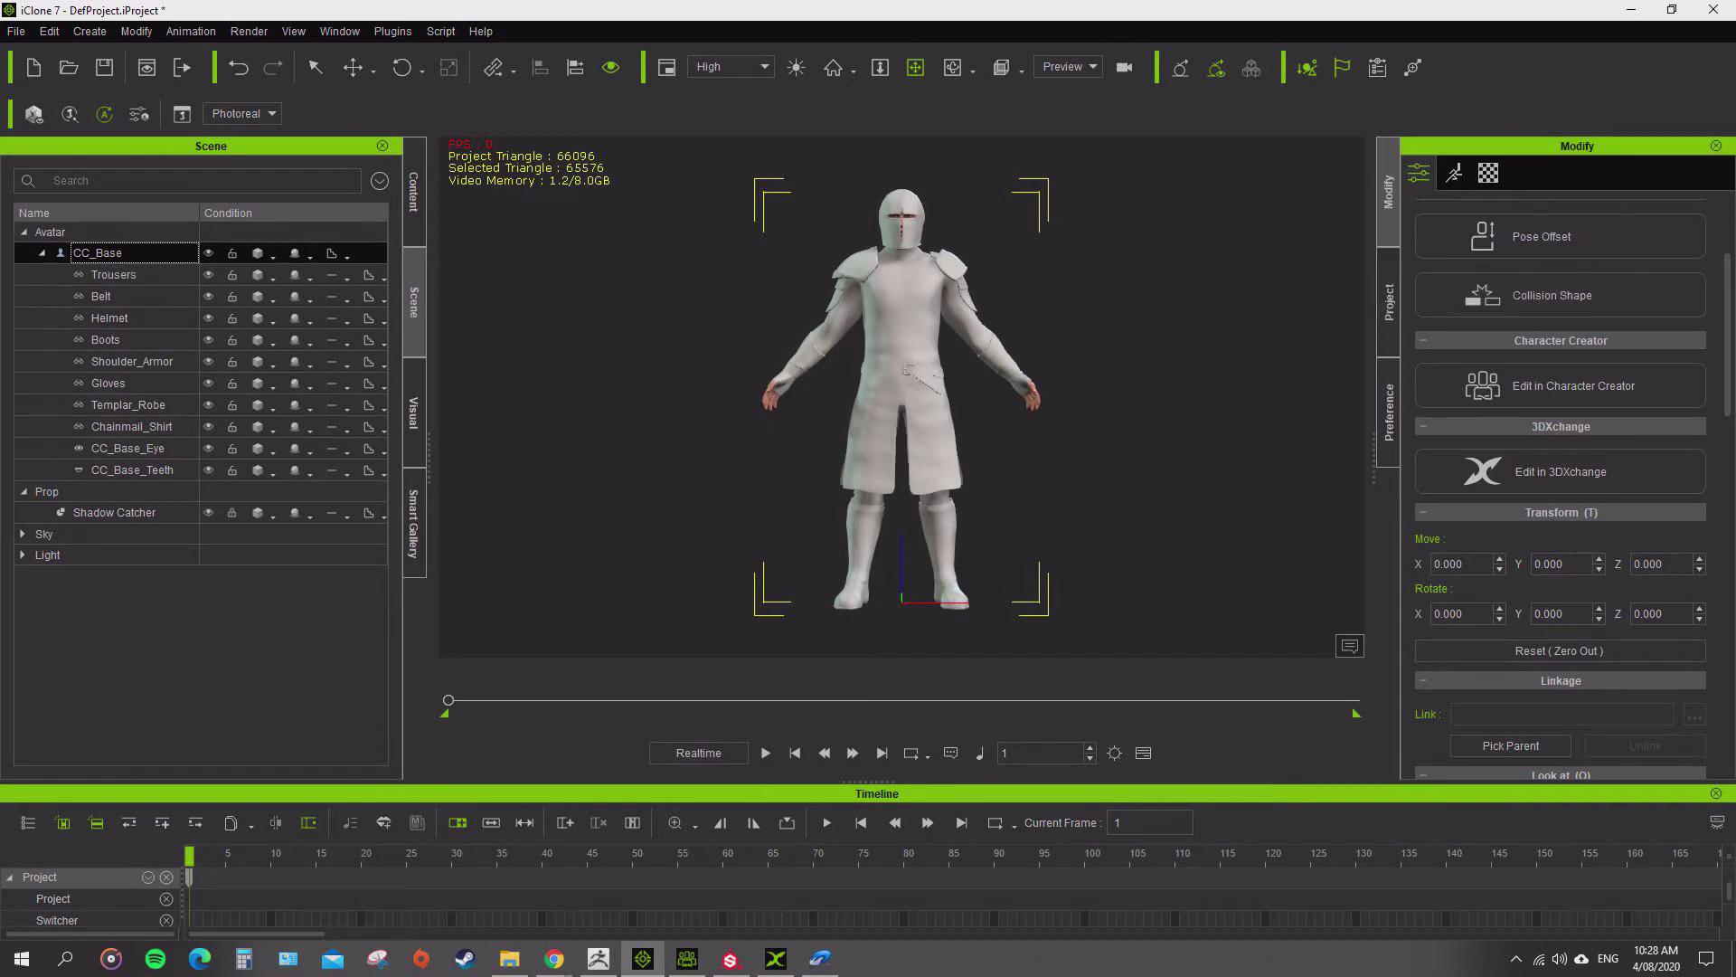
- Send CC_Base with its armour to Character Creator for editing, discarding the current project there and using the Replace All option
scroll(1561, 578, "up", 3)
left_click(1561, 578)
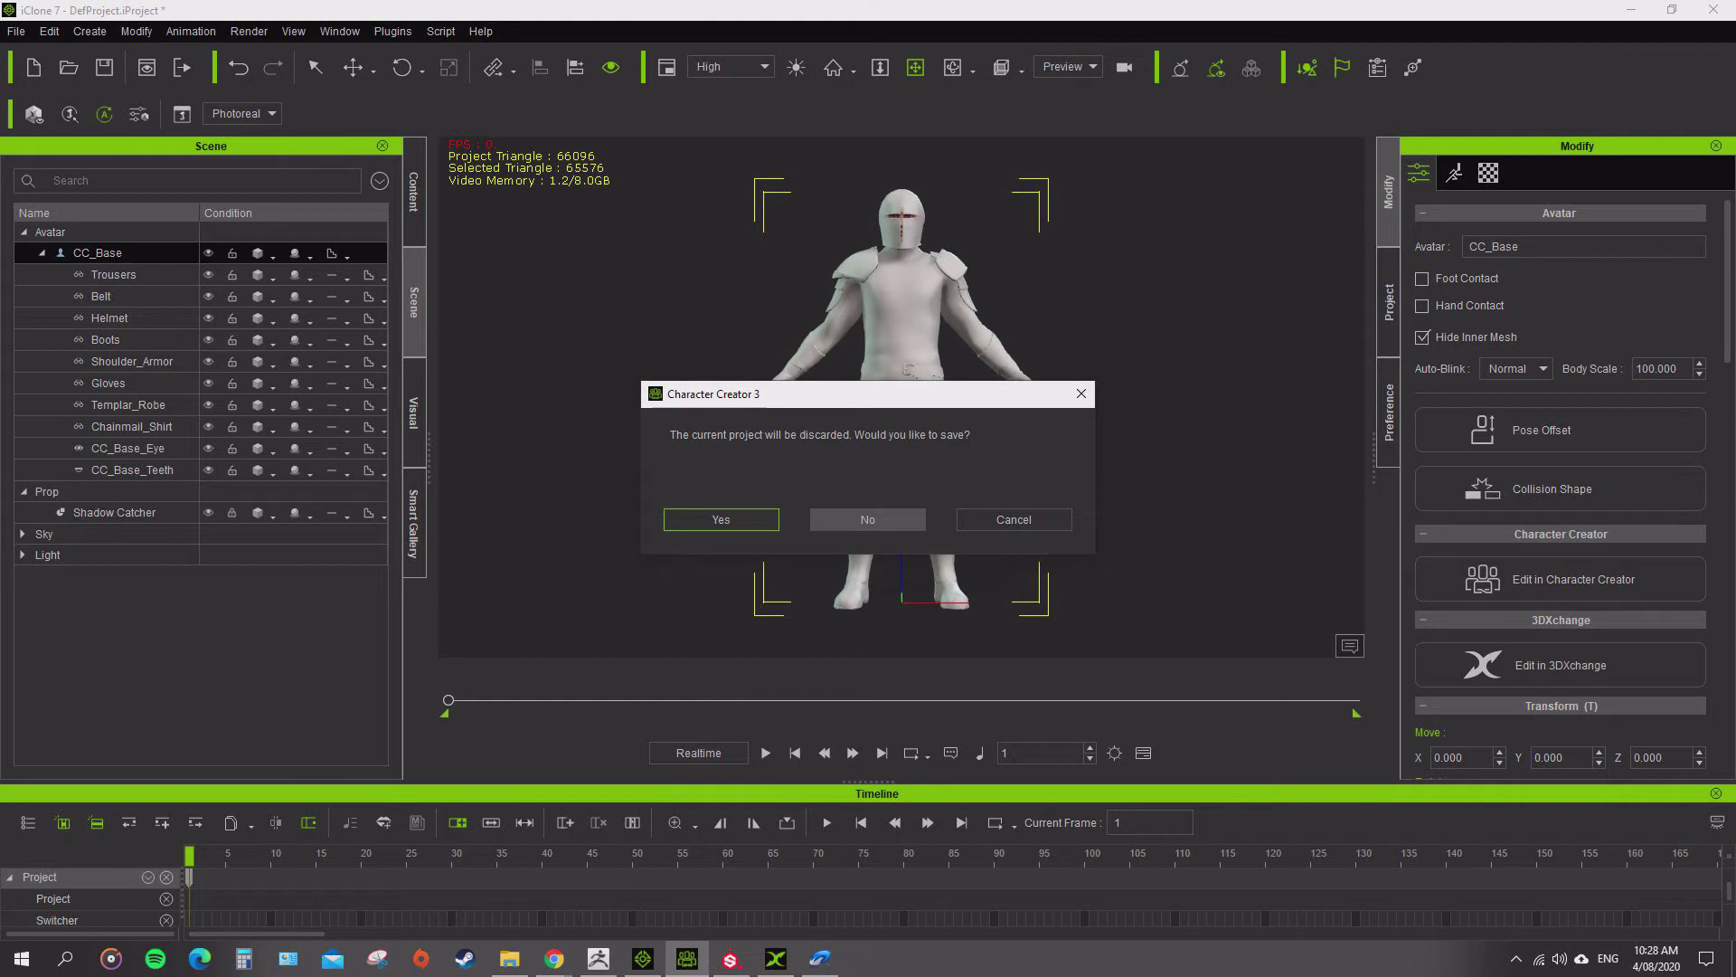
left_click(867, 519)
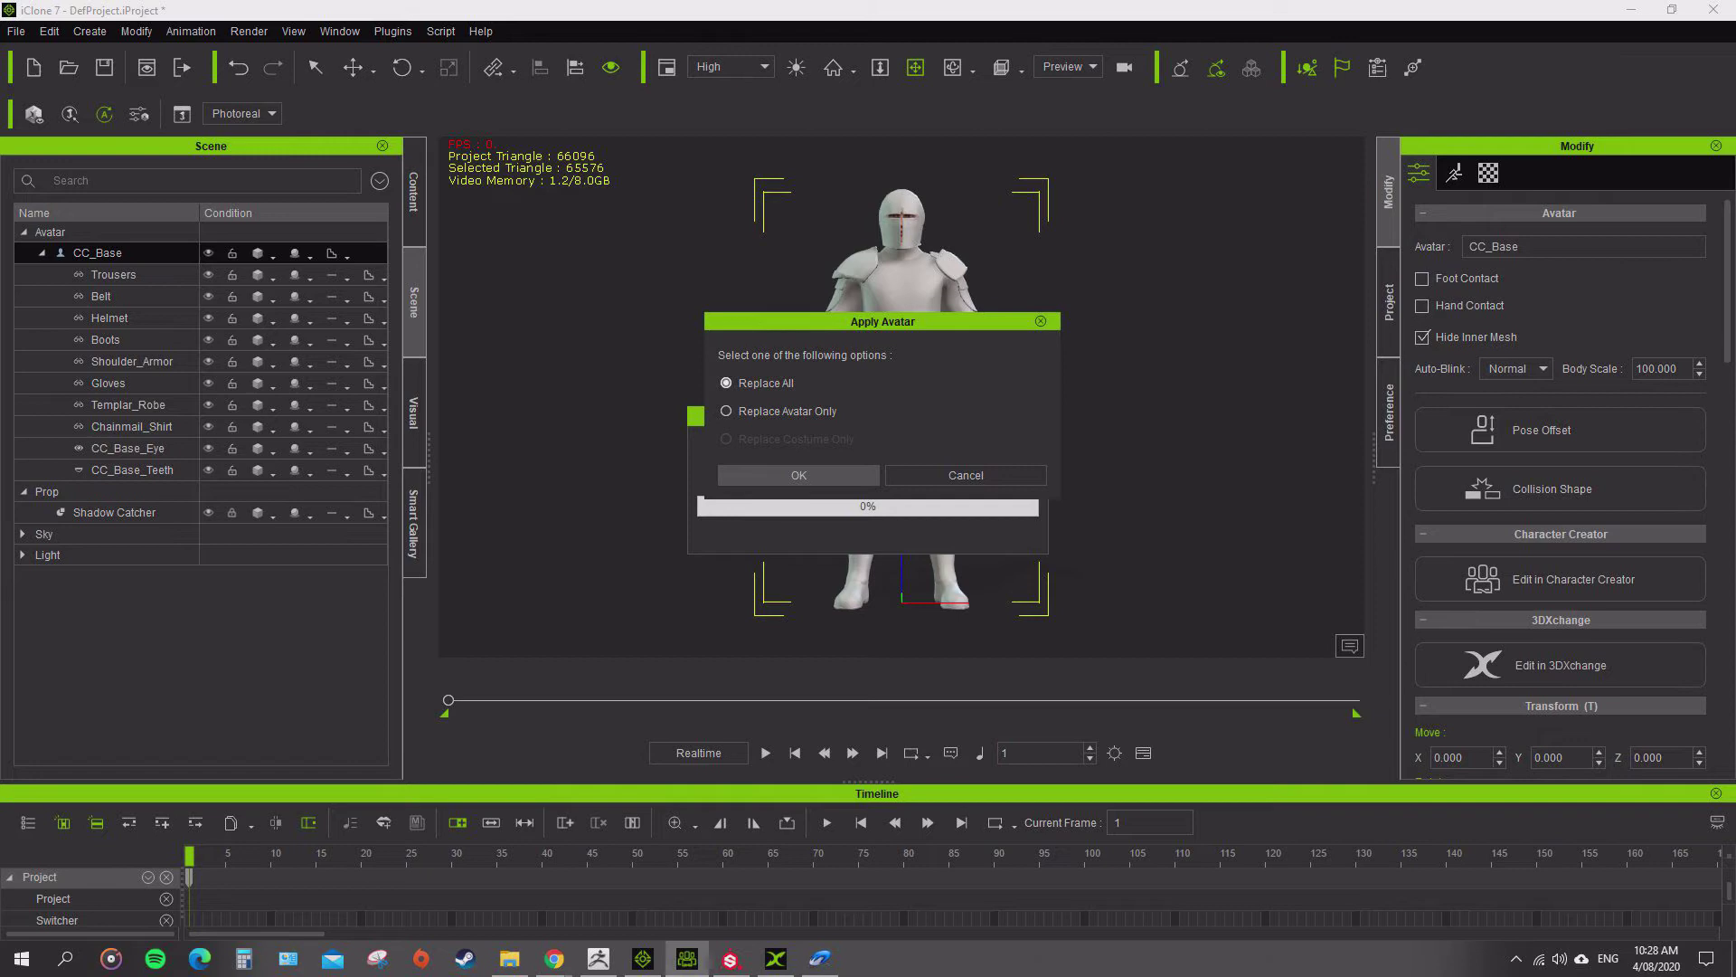
left_click(799, 475)
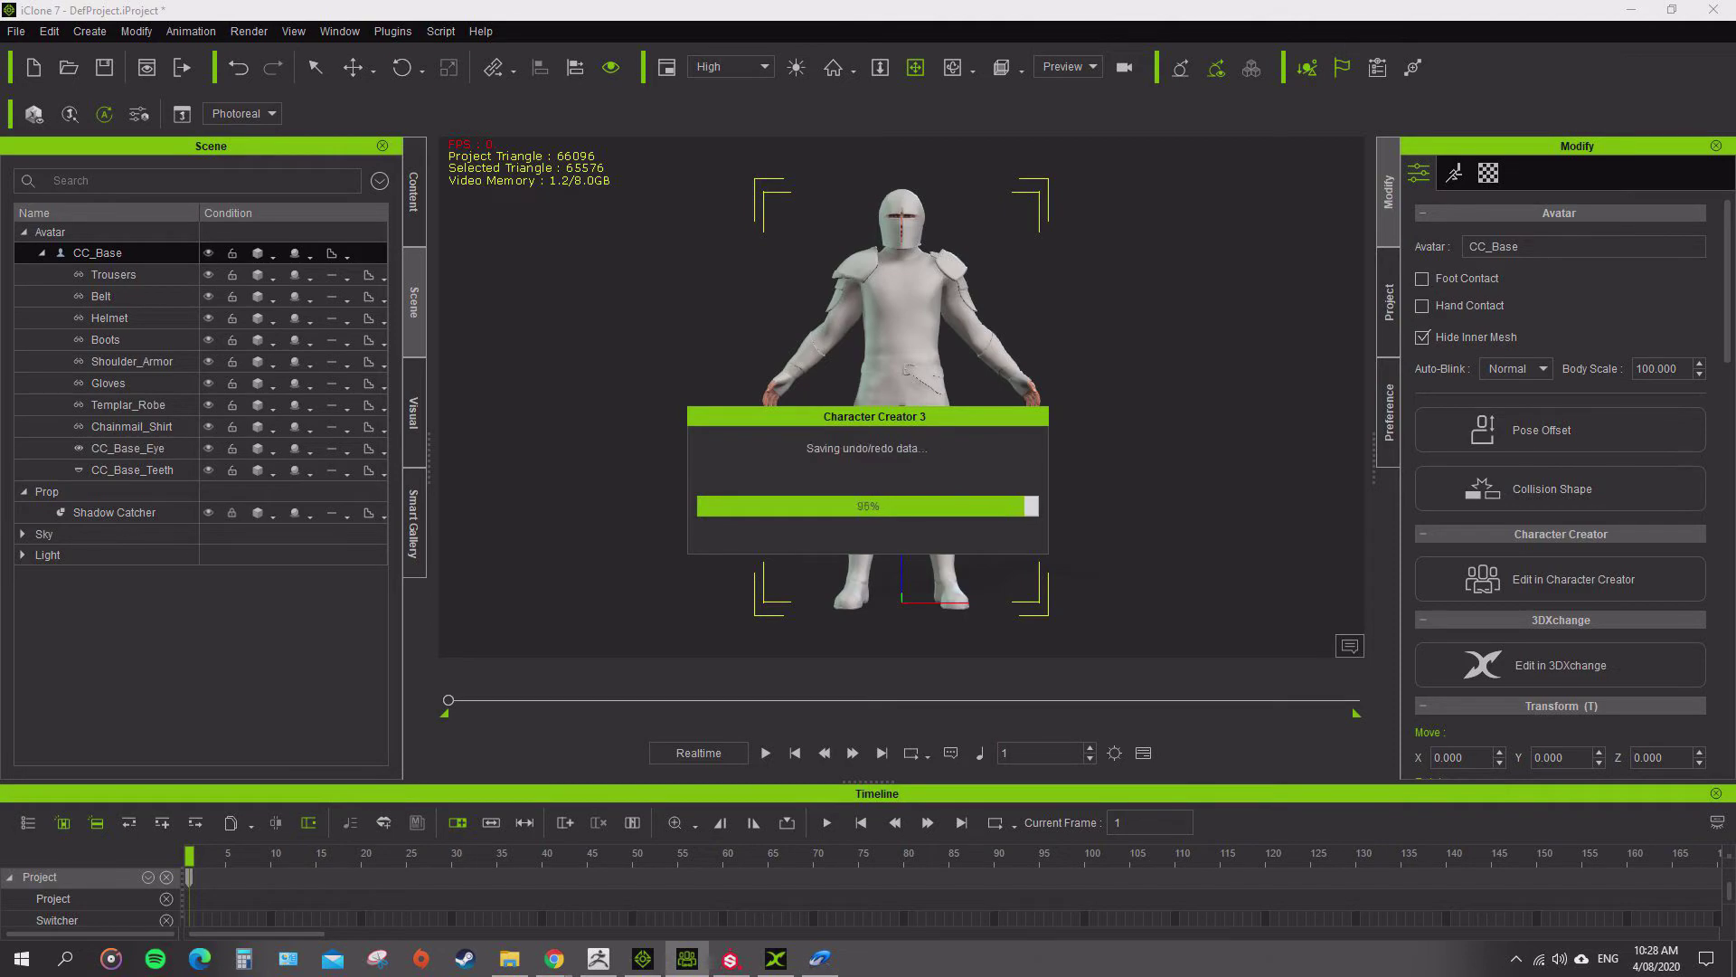
left_click_drag(1735, 70, 904, 2)
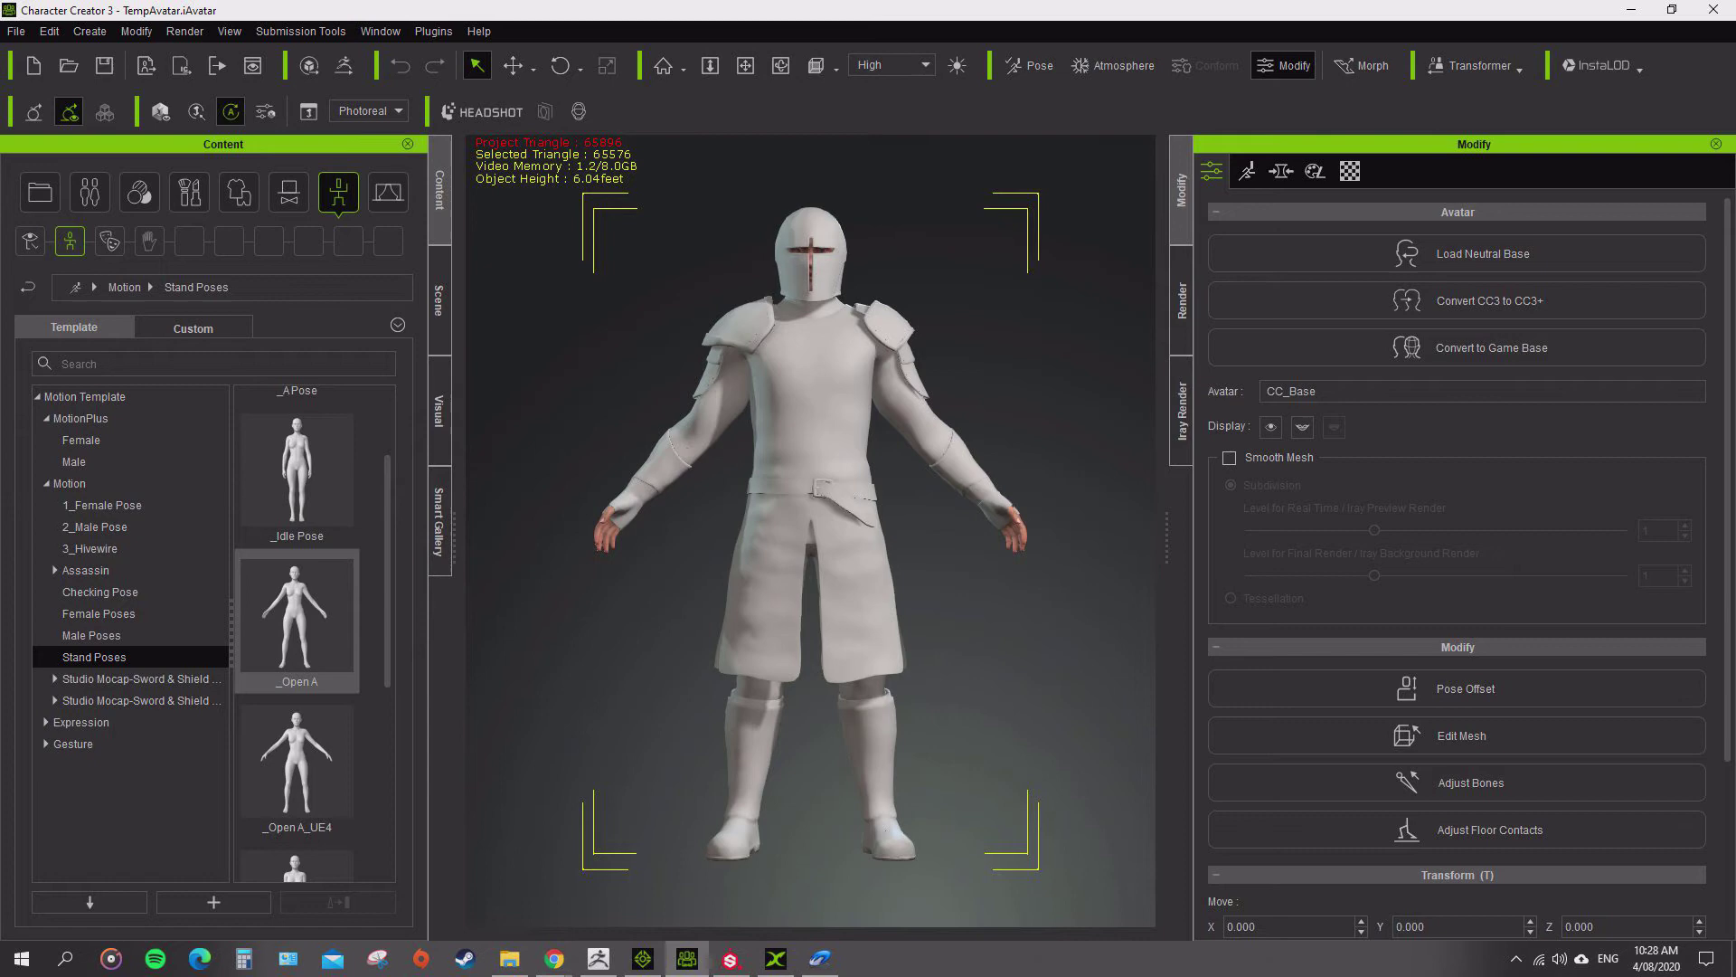
- Inspect the armoured avatar in Character Creator from behind and from the front, covering legs, torso and helmet
left_click(745, 65)
right_click_drag(814, 316, 596, 320)
scroll(810, 507, "up", 8)
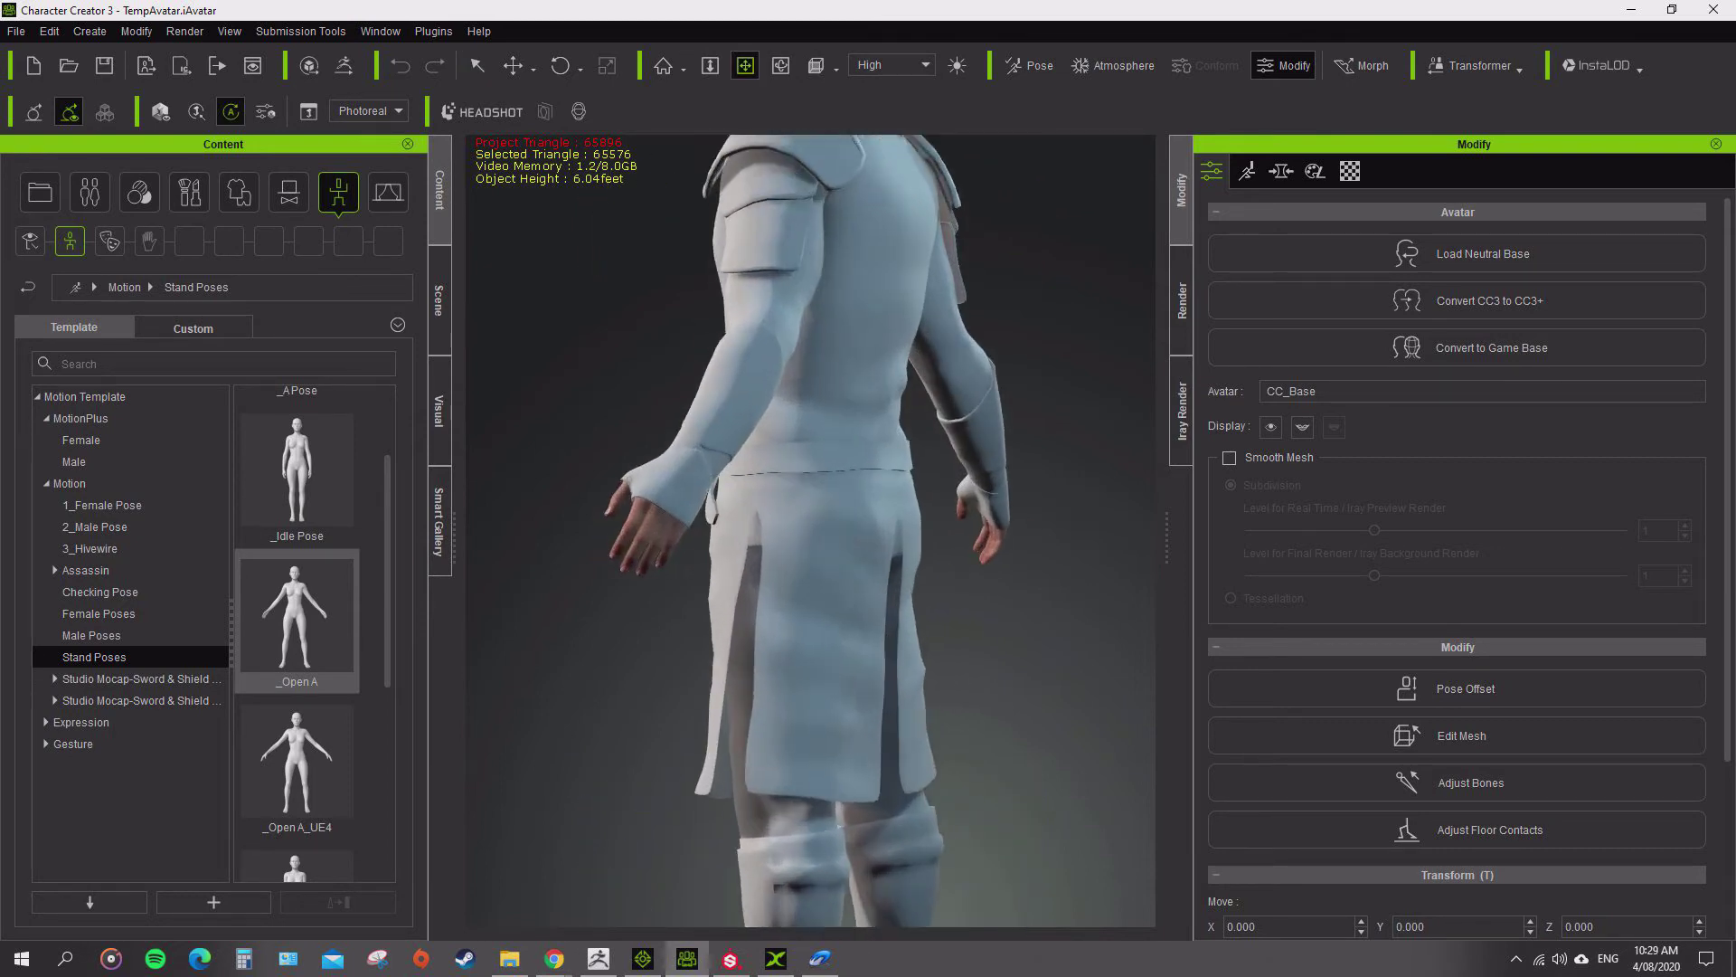
left_click_drag(810, 588, 804, 262)
right_click_drag(804, 262, 841, 264)
left_click_drag(814, 271, 800, 814)
scroll(805, 633, "down", 7)
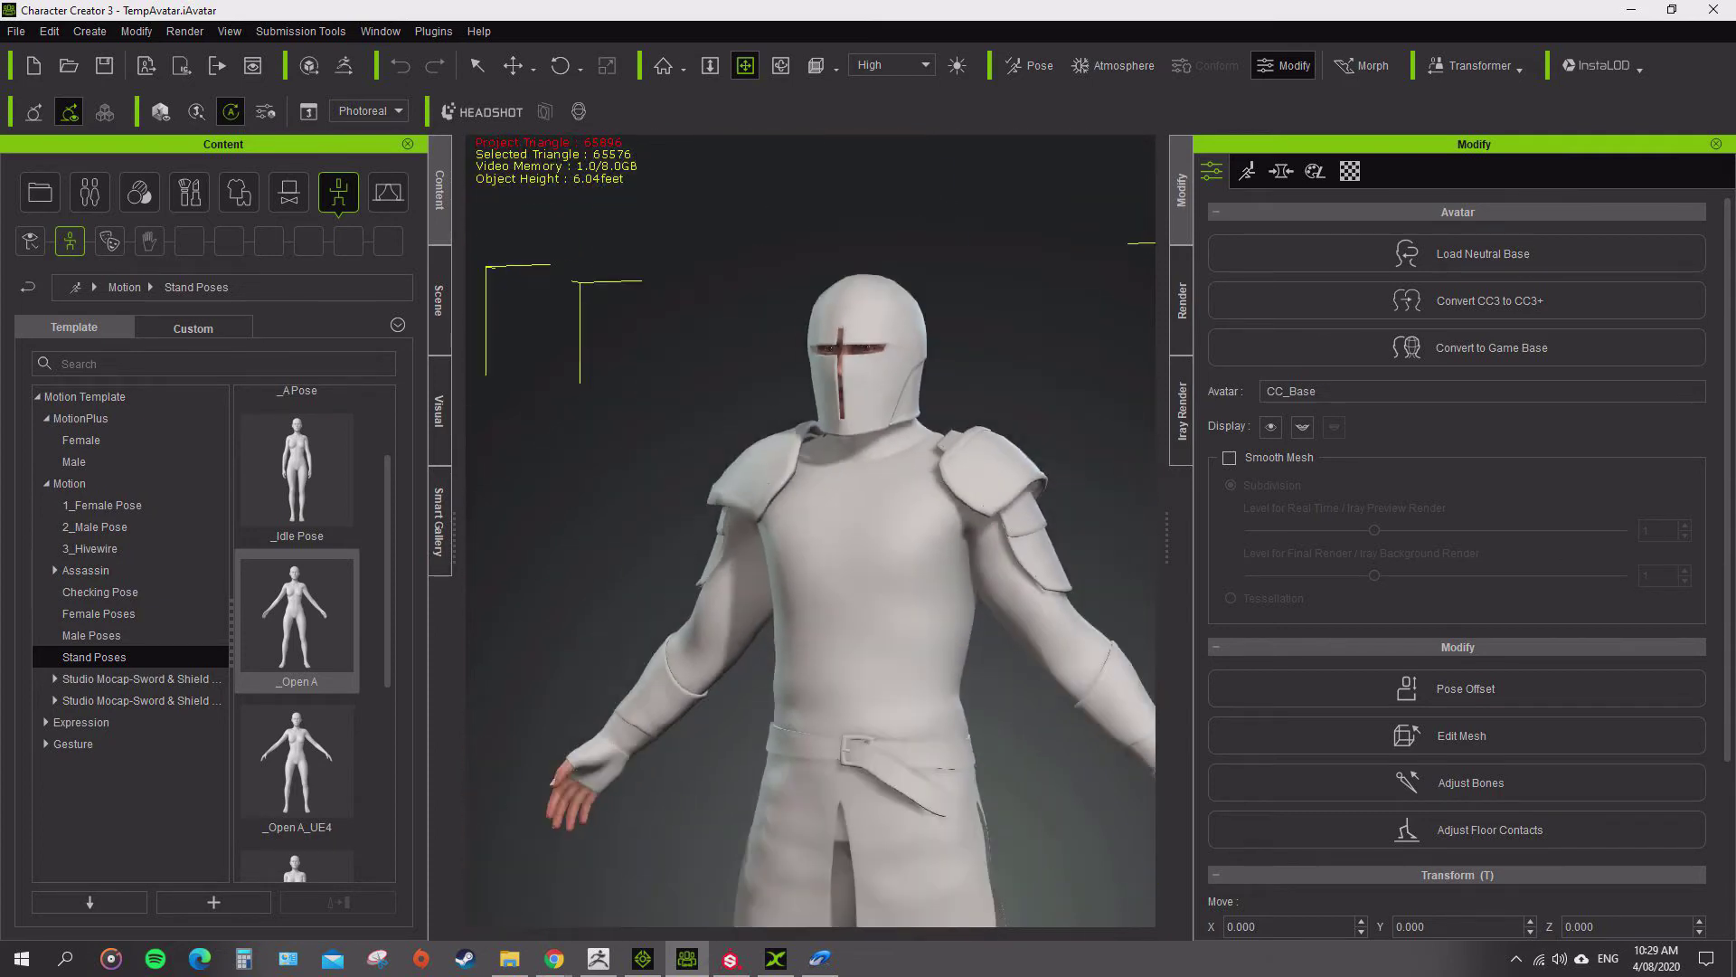
left_click_drag(805, 633, 818, 416)
right_click_drag(819, 416, 854, 416)
- Select the eight armour accessories together and check their shared attributes, morph list and appearance editor entries
left_click(440, 300)
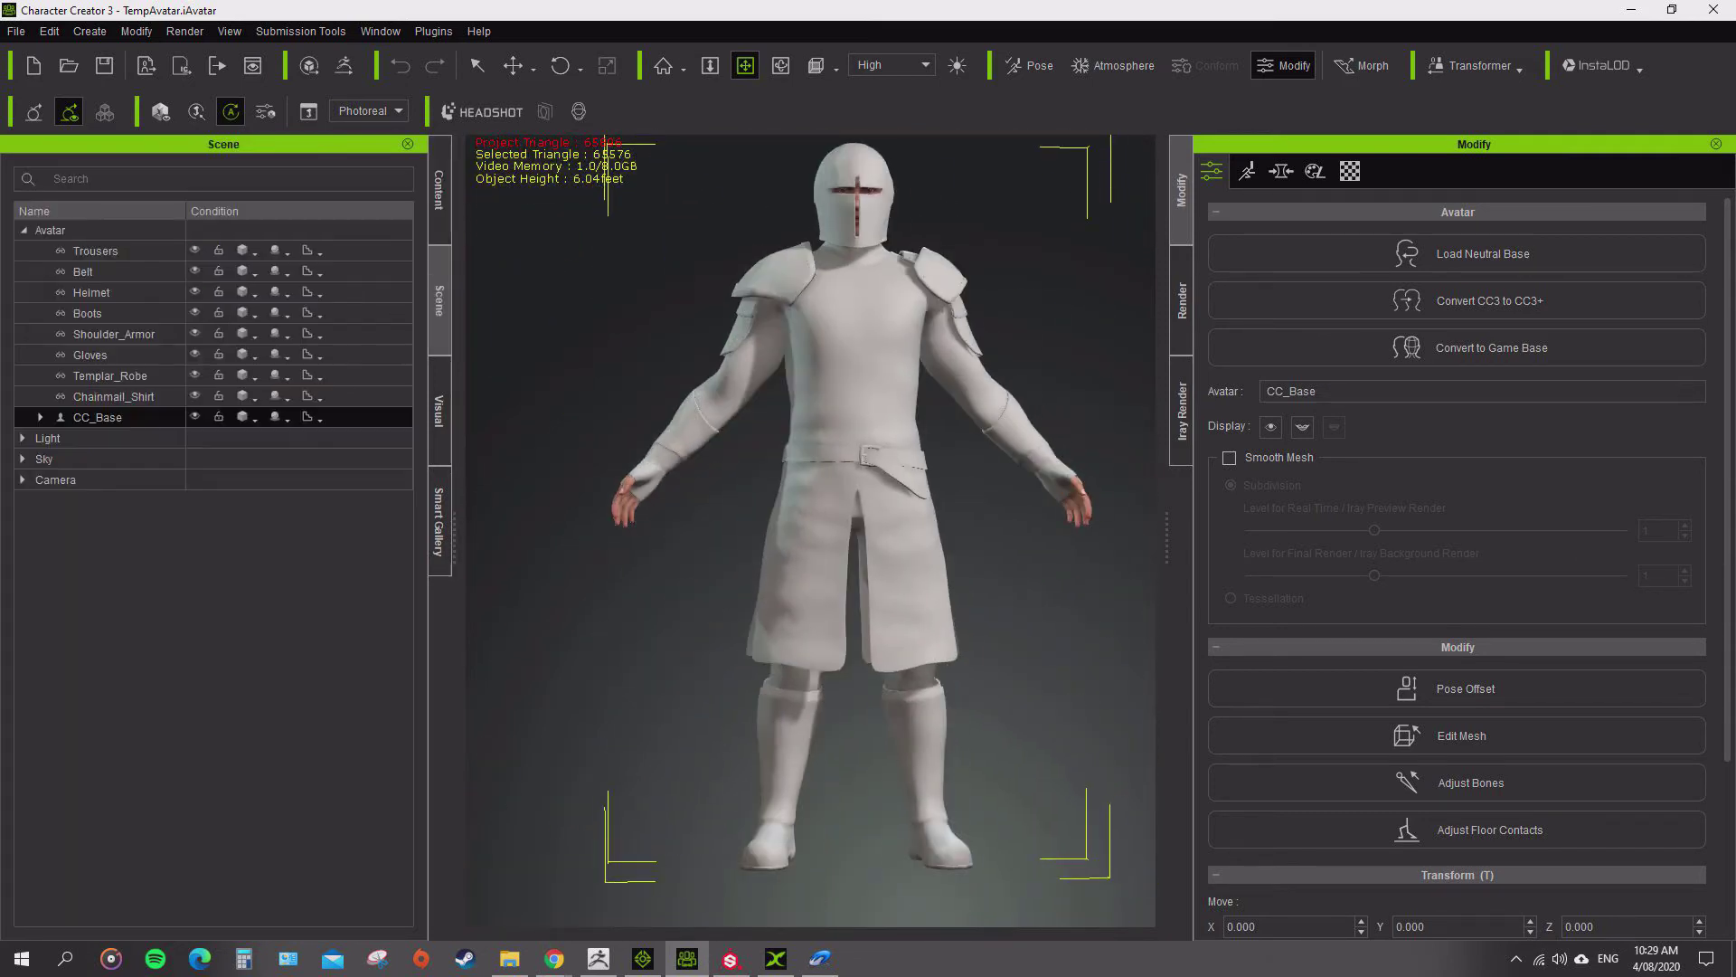
left_click(96, 252)
left_click(114, 397, "shift")
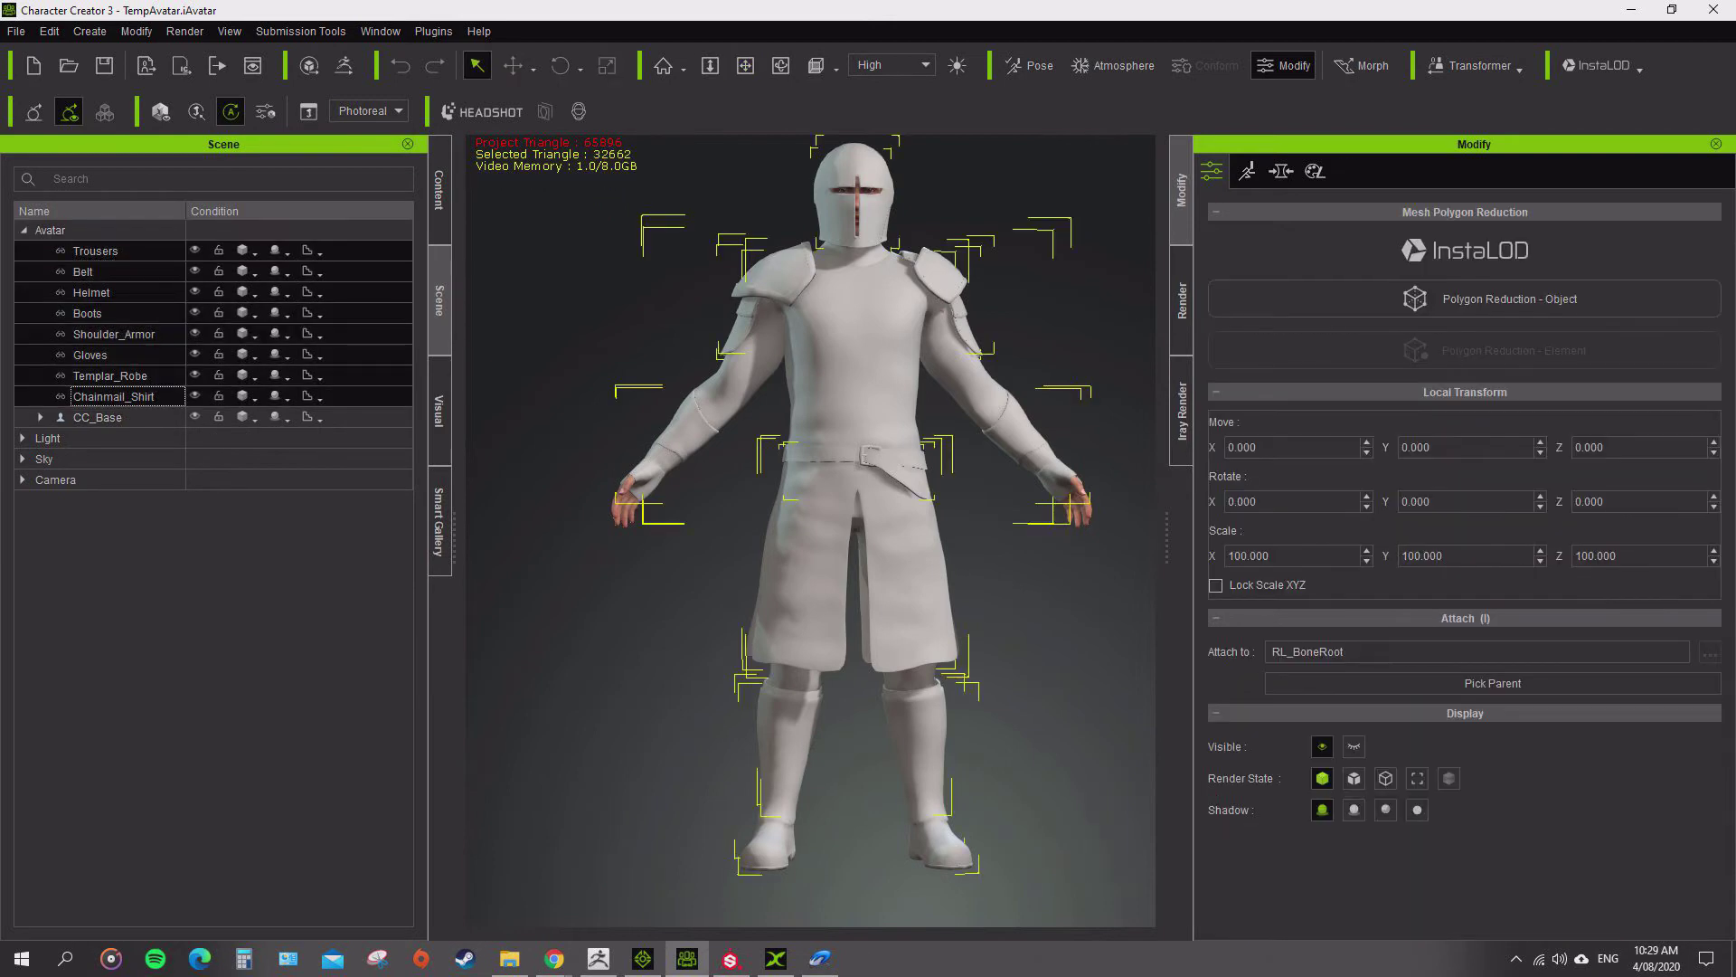
left_click(1282, 171)
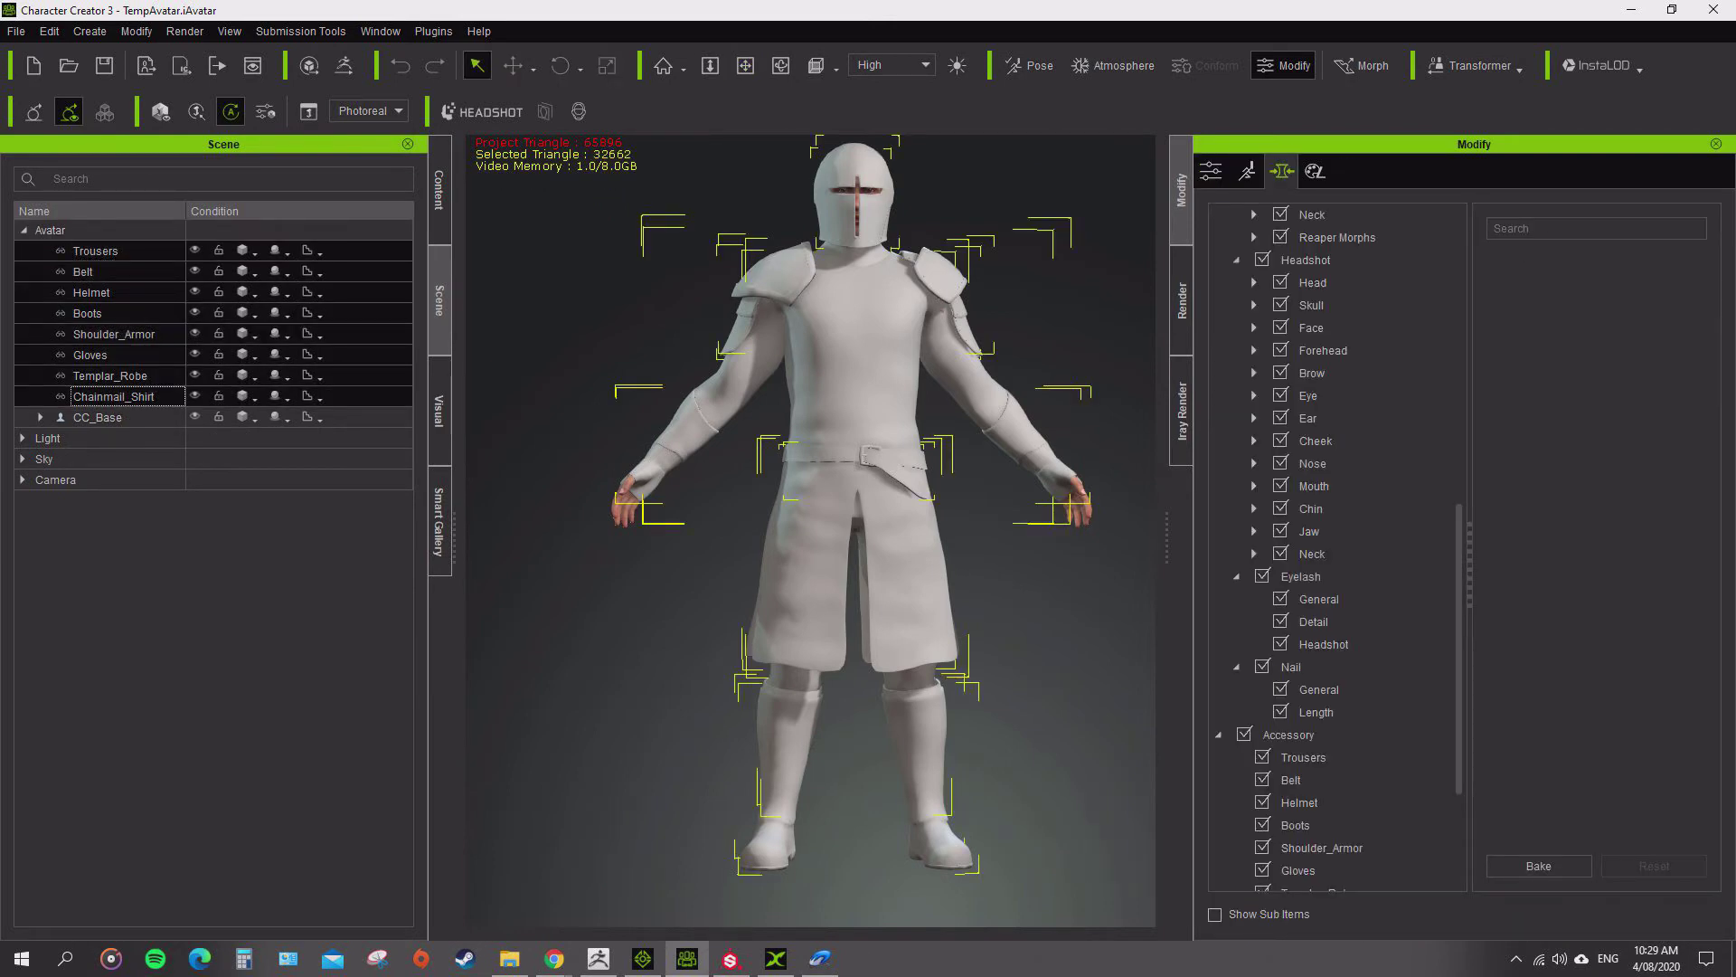
left_click(1314, 171)
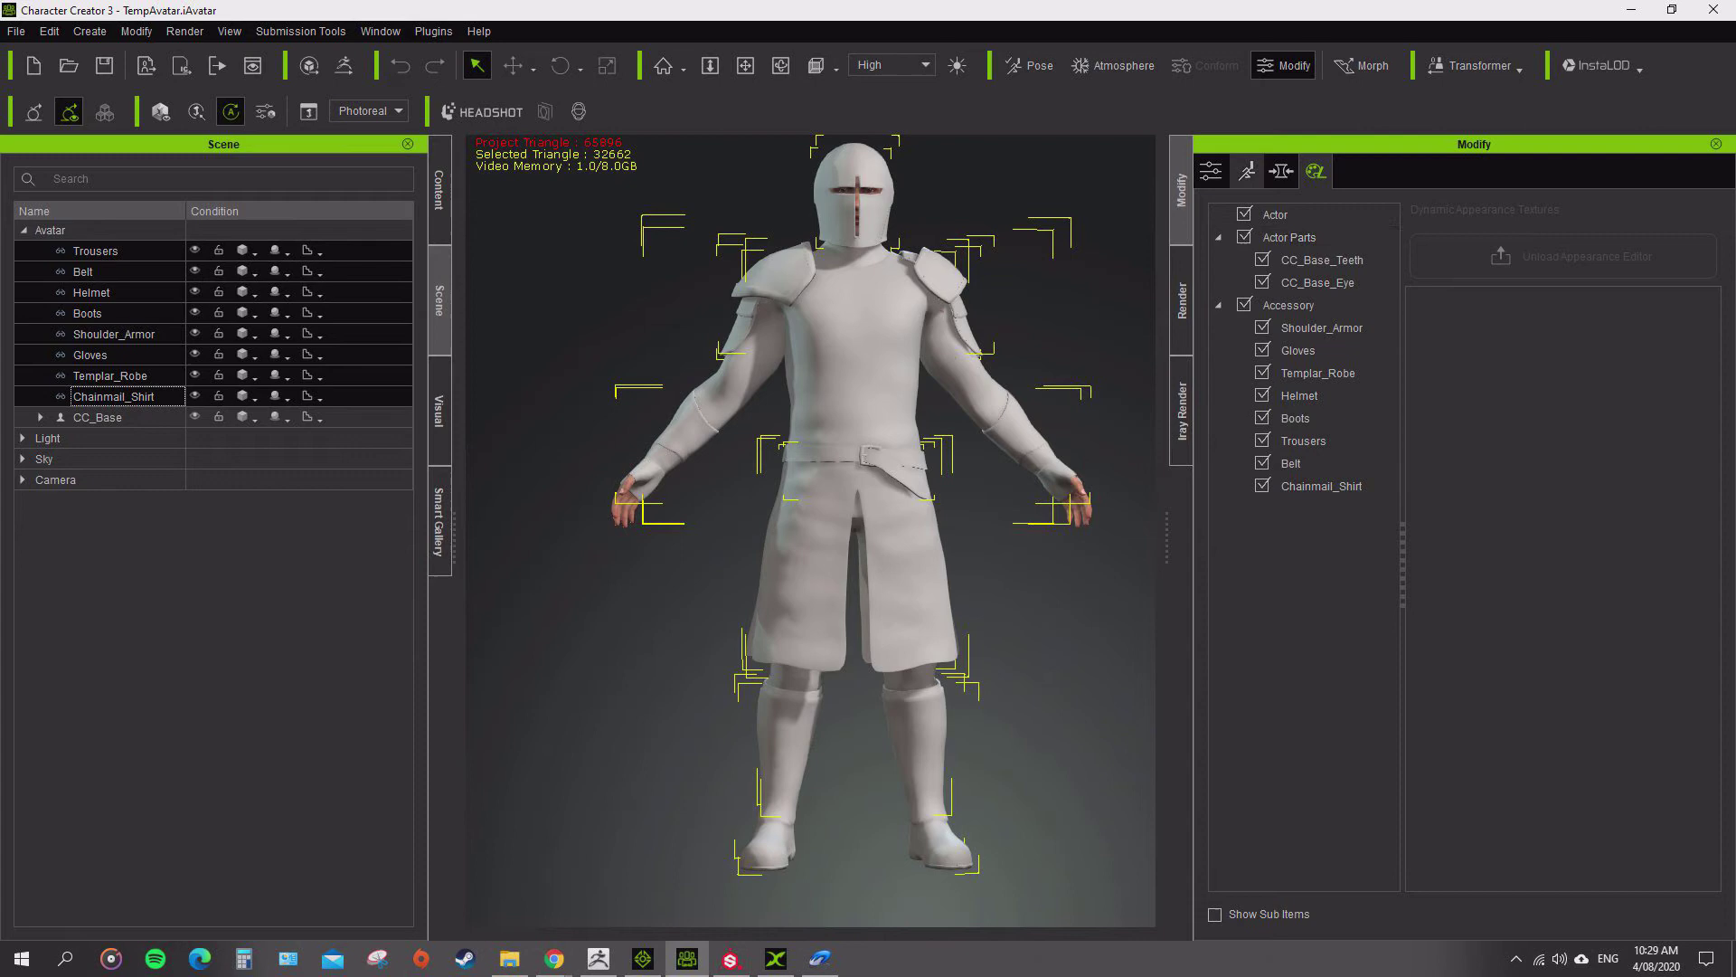
left_click(1211, 171)
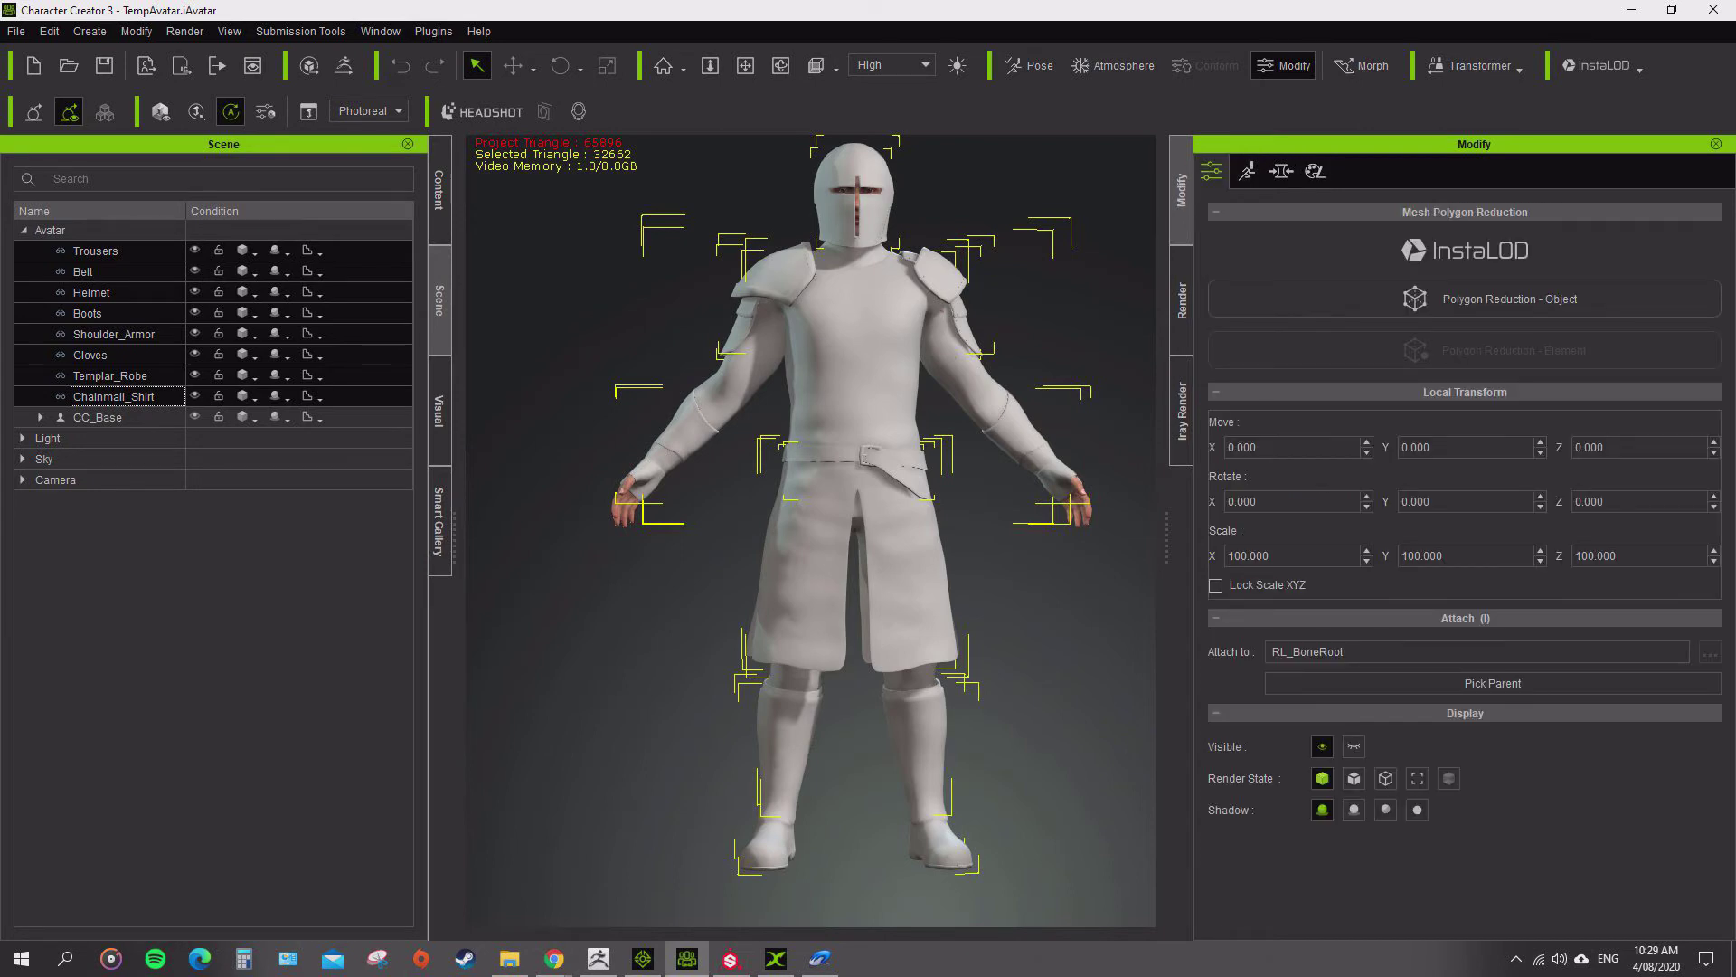
- Check the material list and texture settings of each armour accessory in turn and of CC_Base
left_click(96, 252)
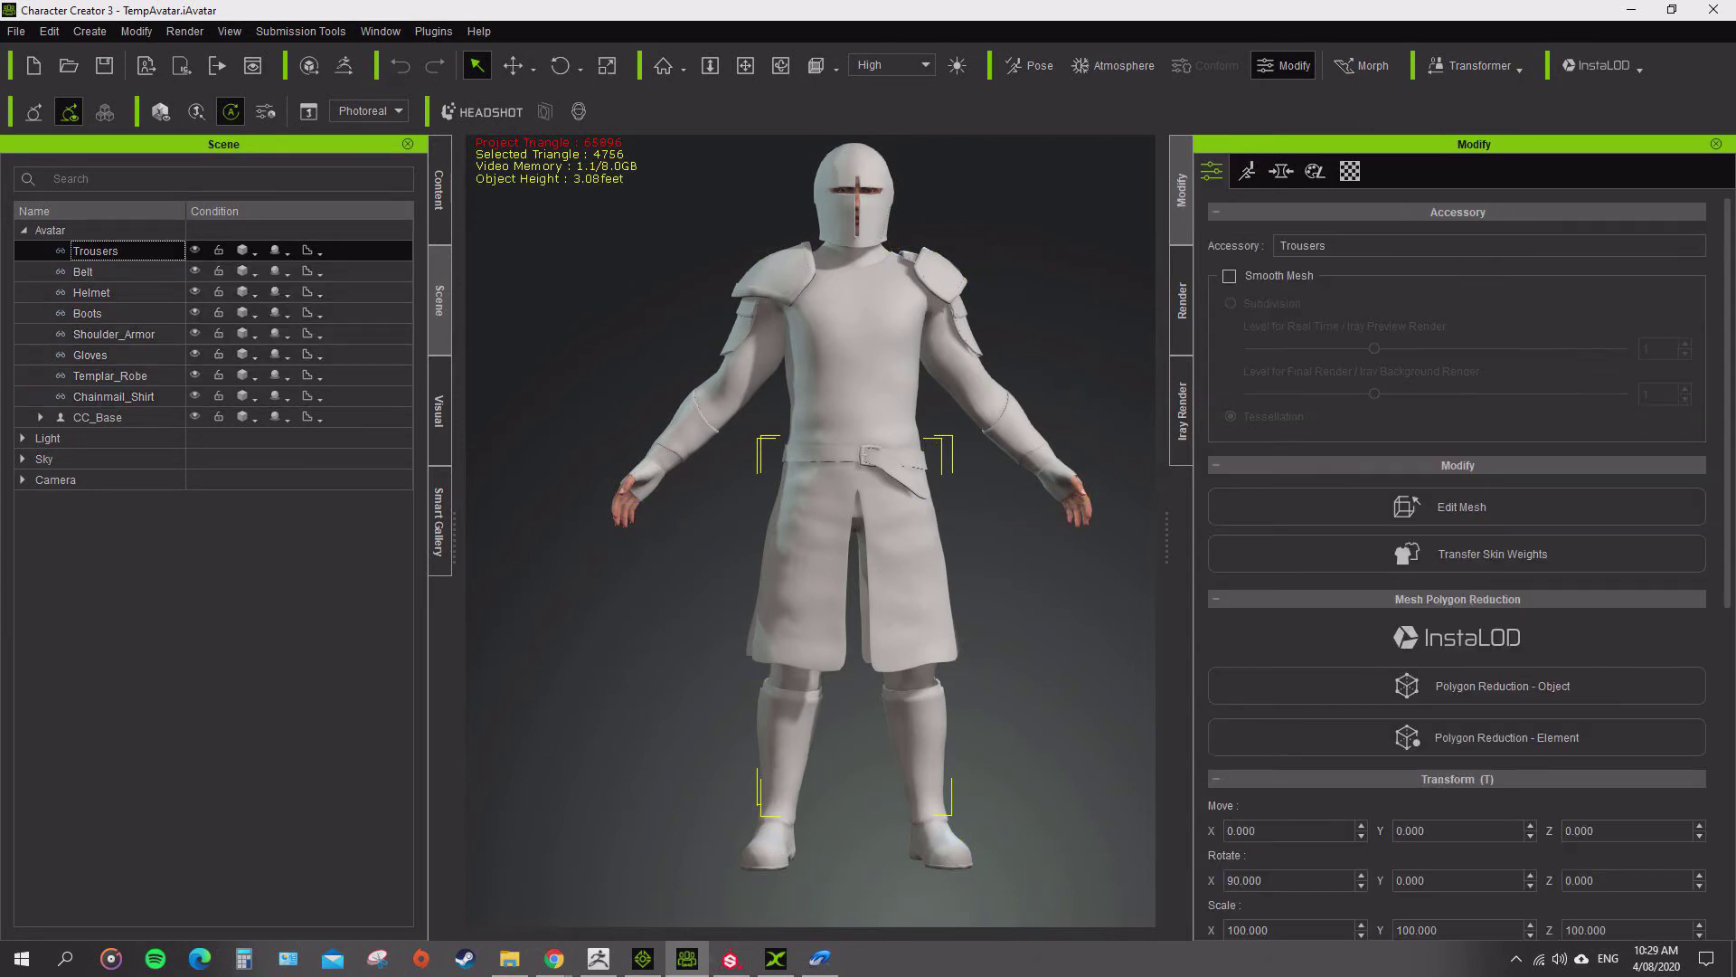
left_click(1350, 170)
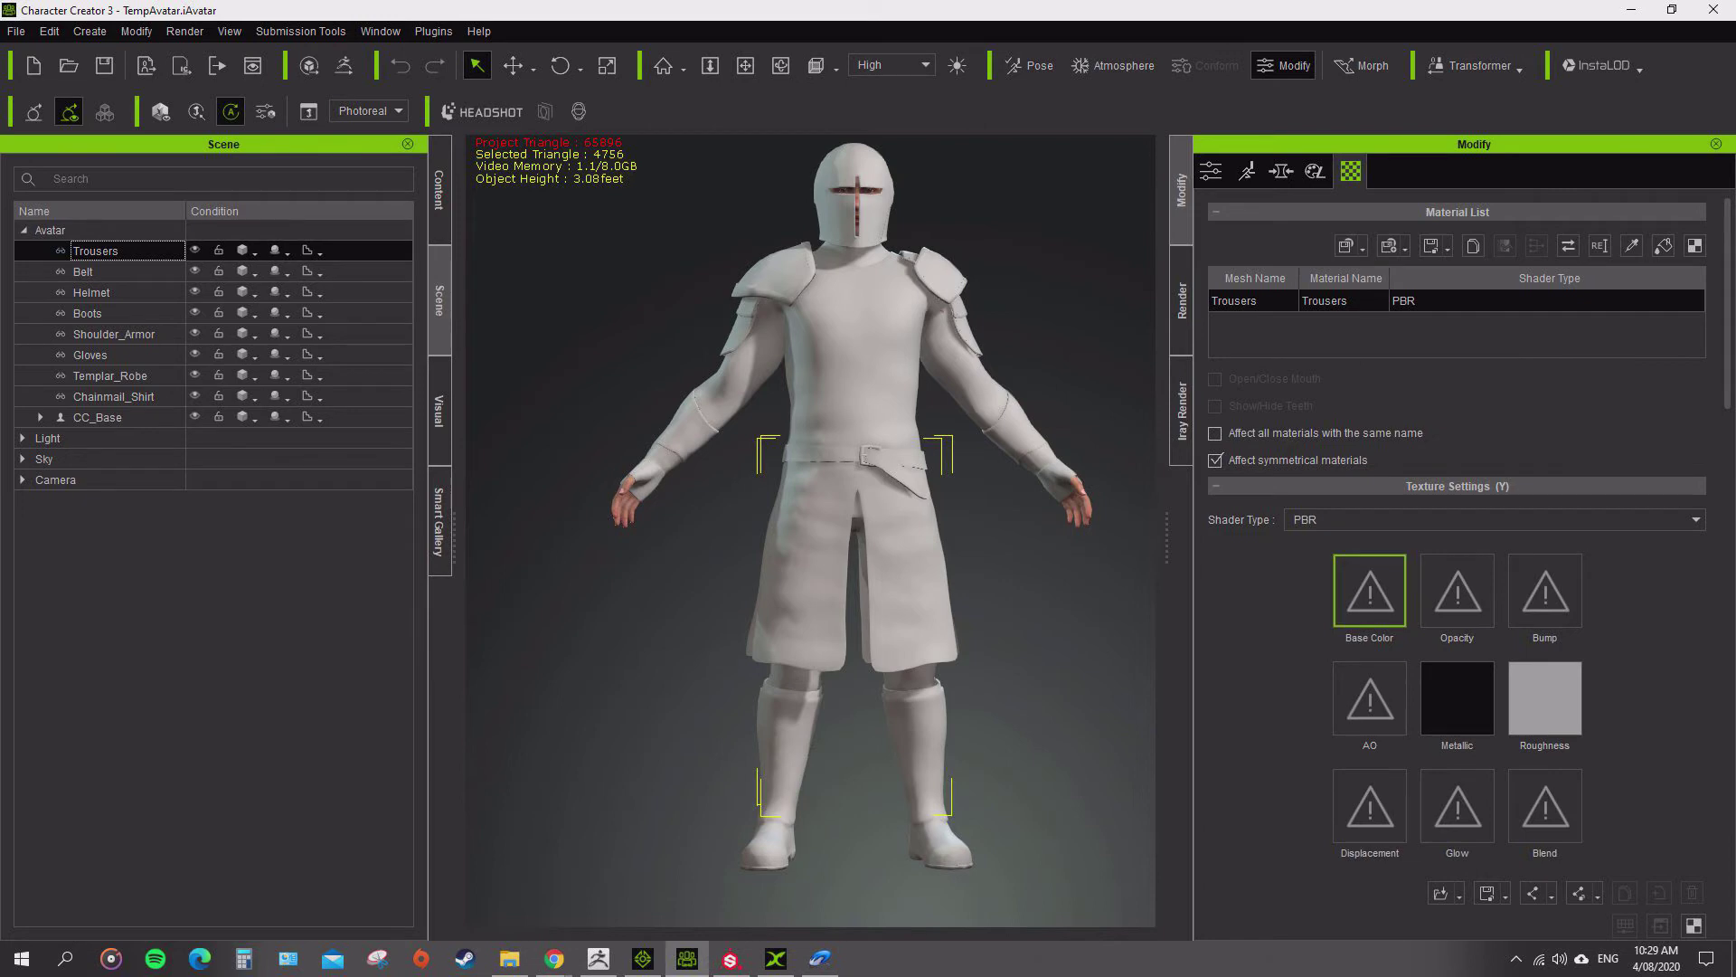
left_click(83, 272)
left_click(92, 292)
left_click(88, 312)
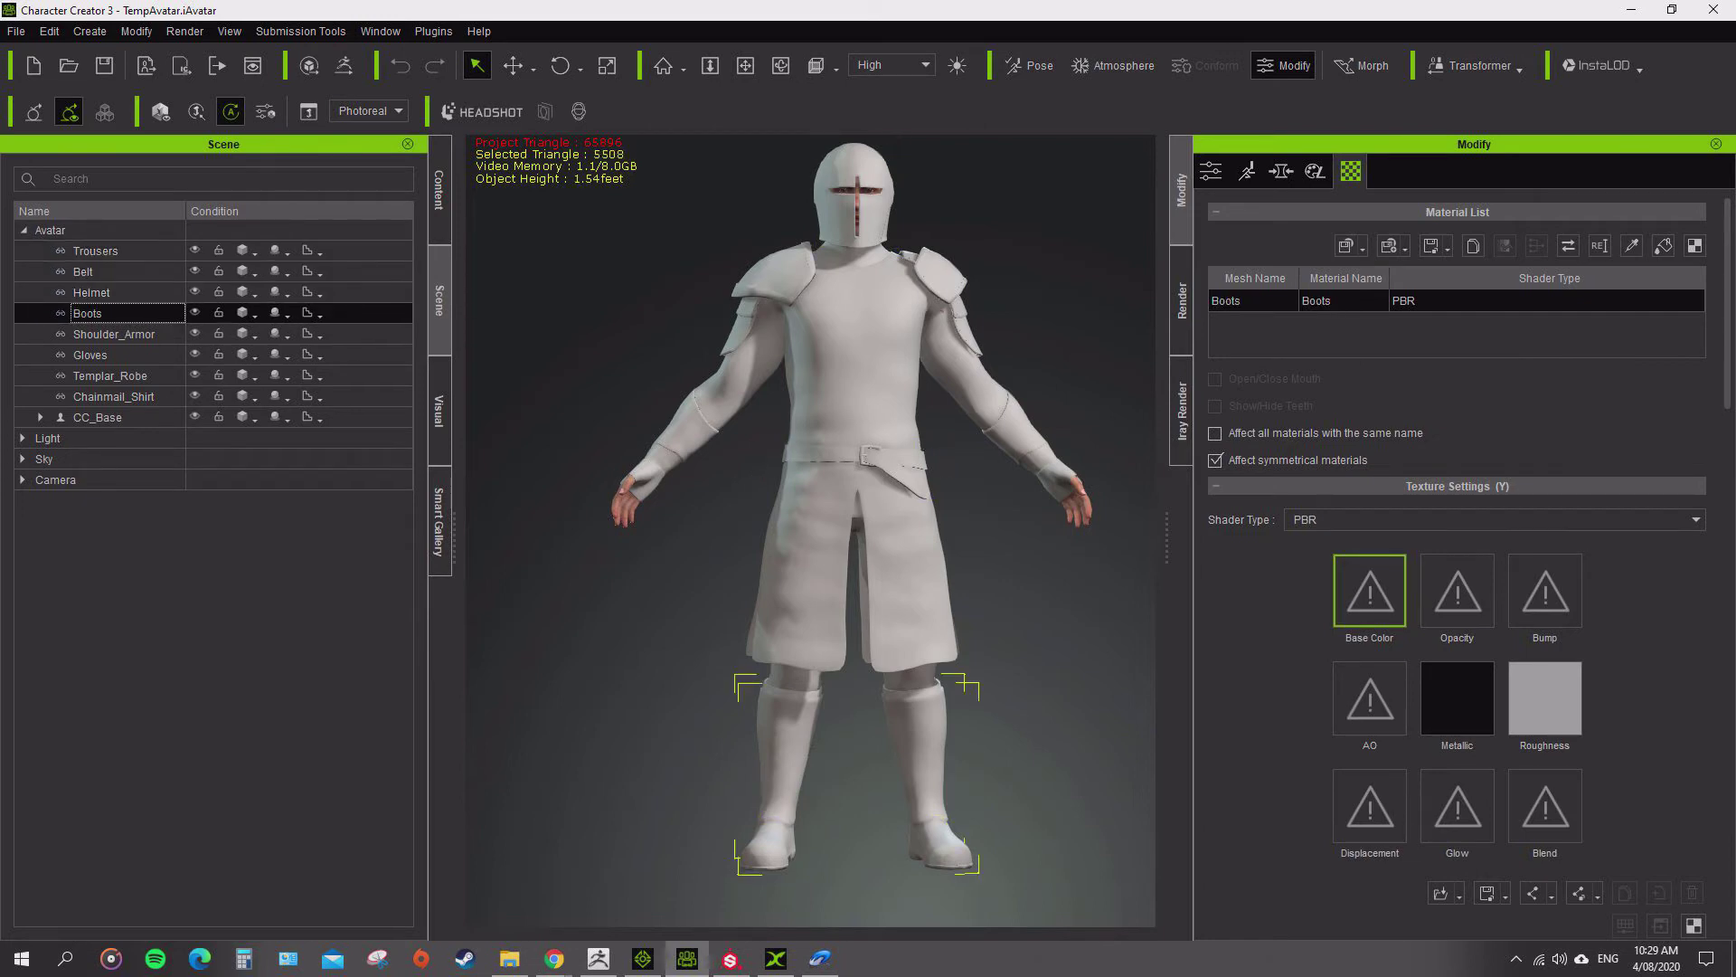
key("Down")
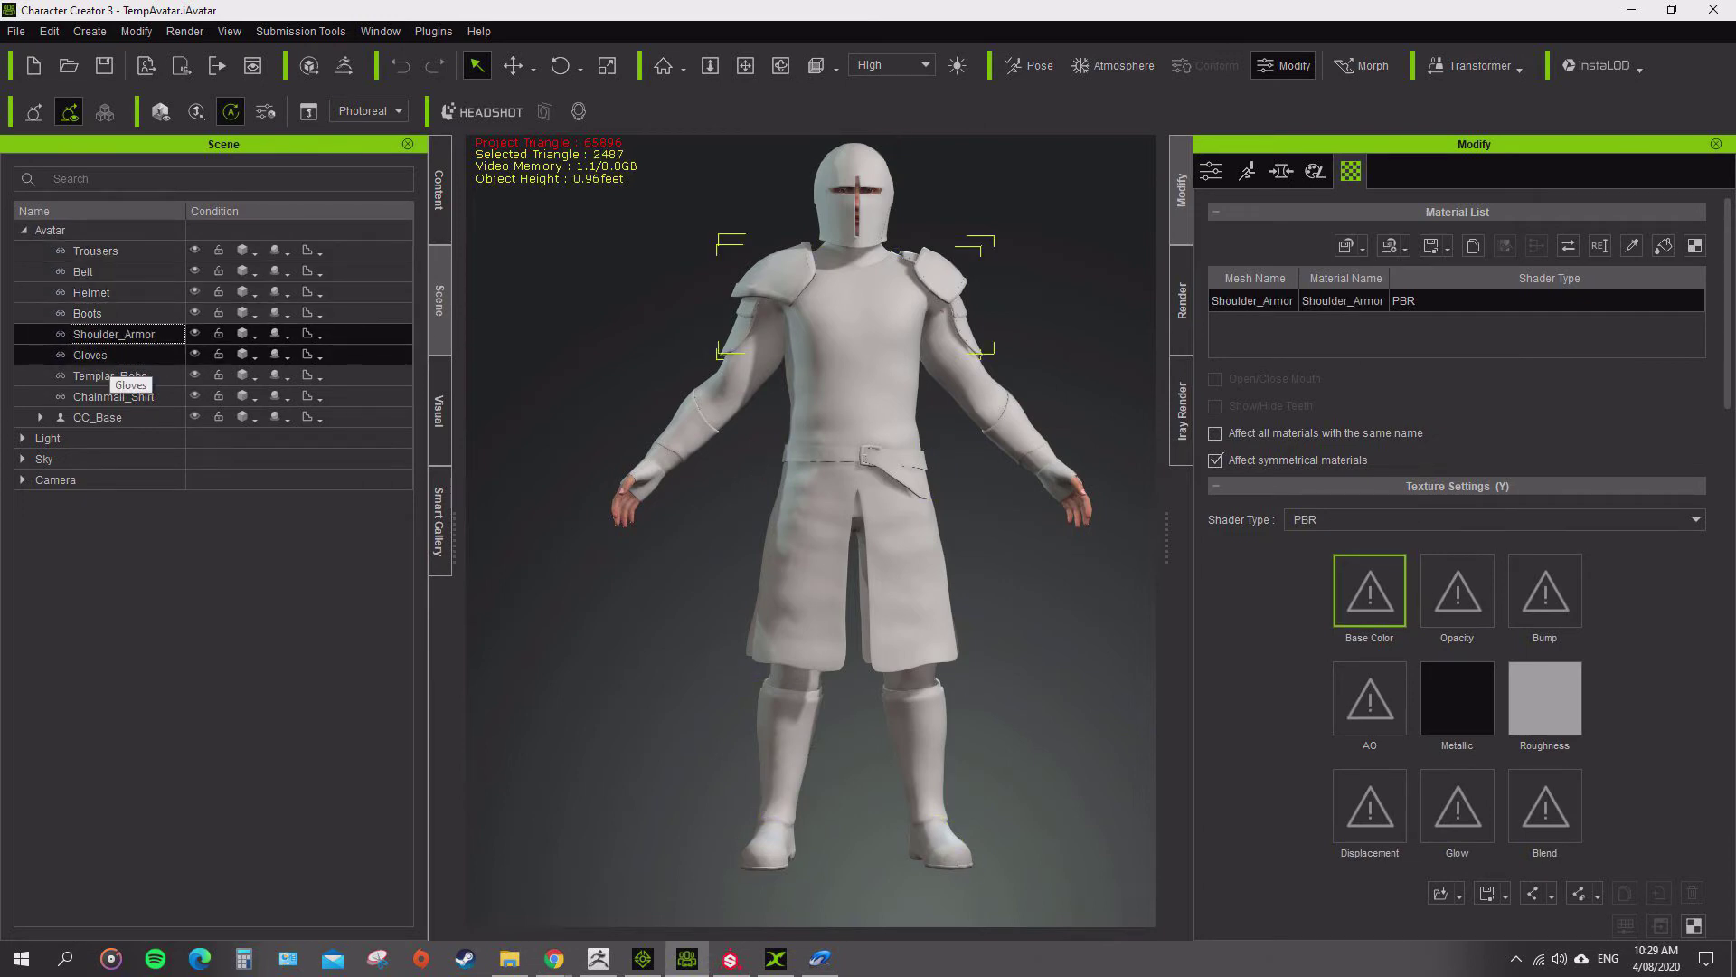
key("Down")
key("Down")
key("Down")
left_click(111, 376)
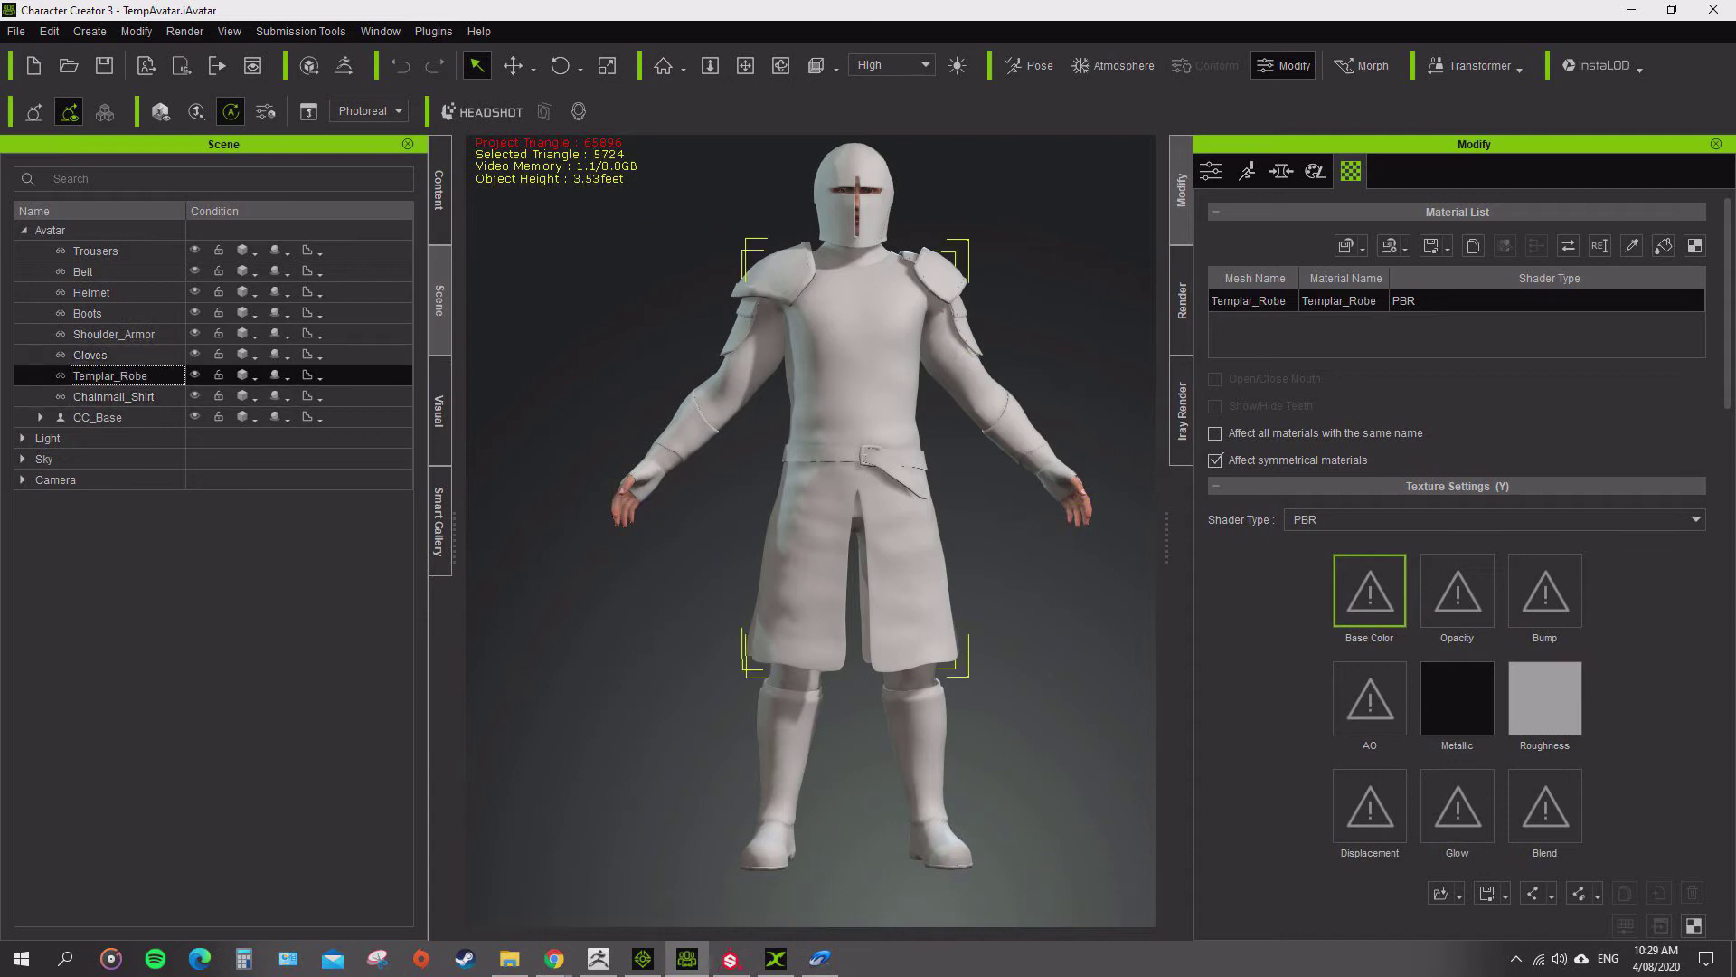
left_click(114, 396)
left_click(90, 354)
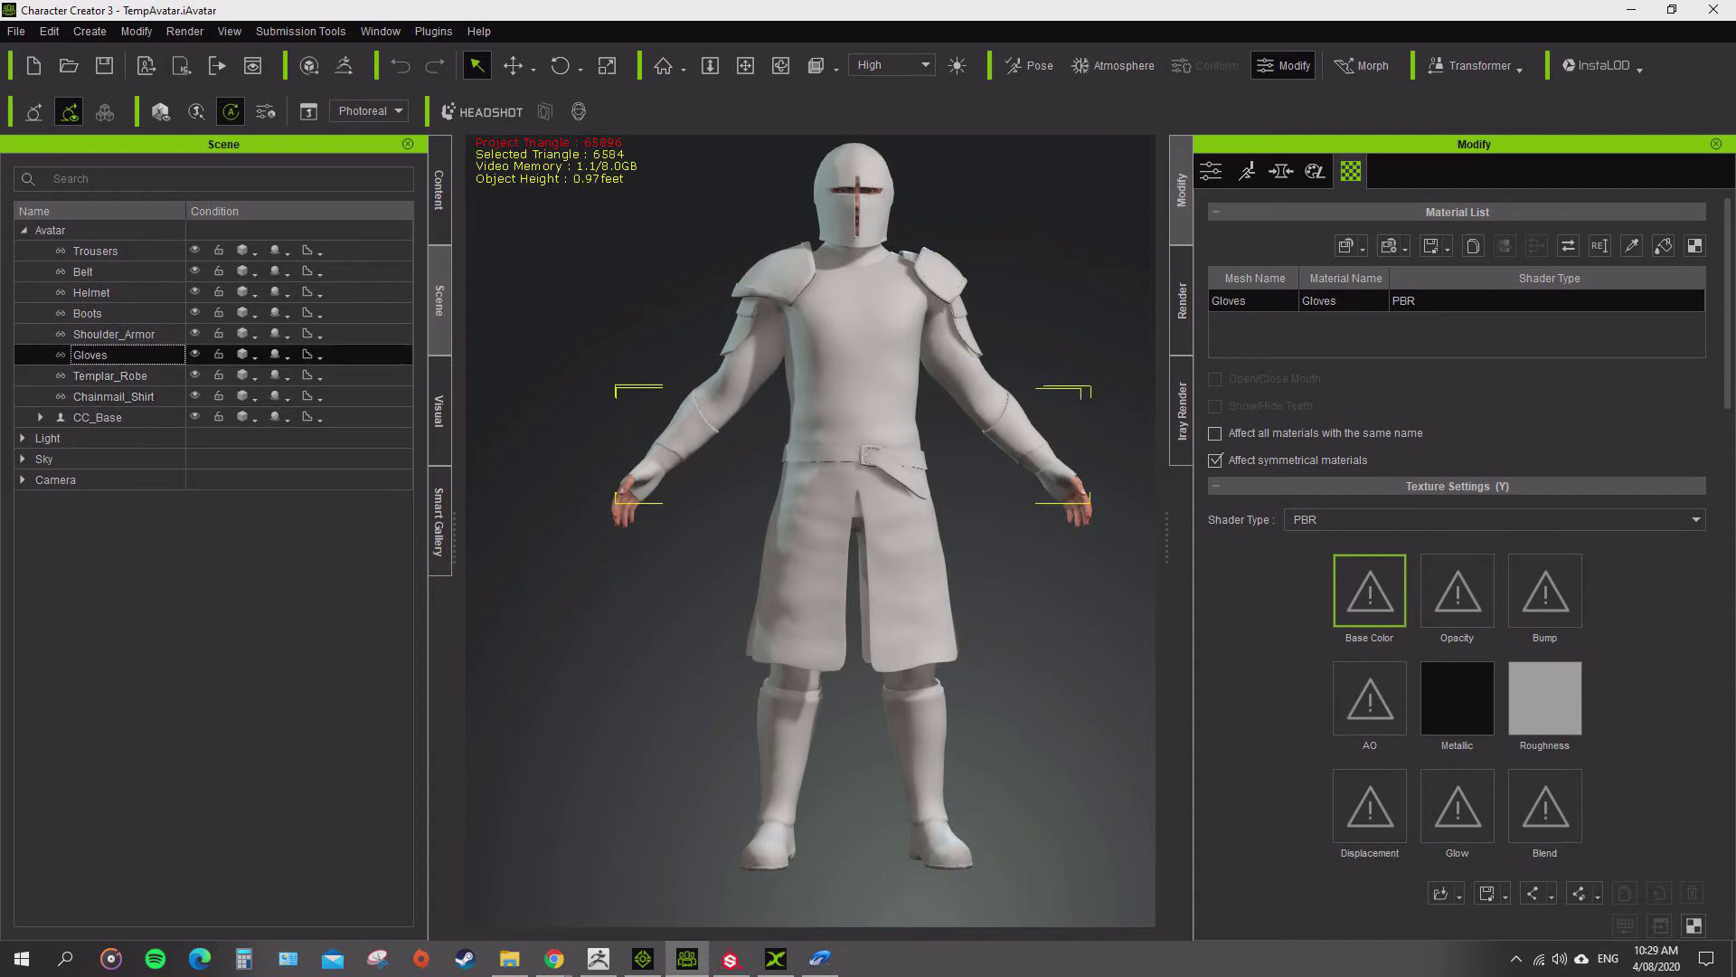
key("Up")
key("Up")
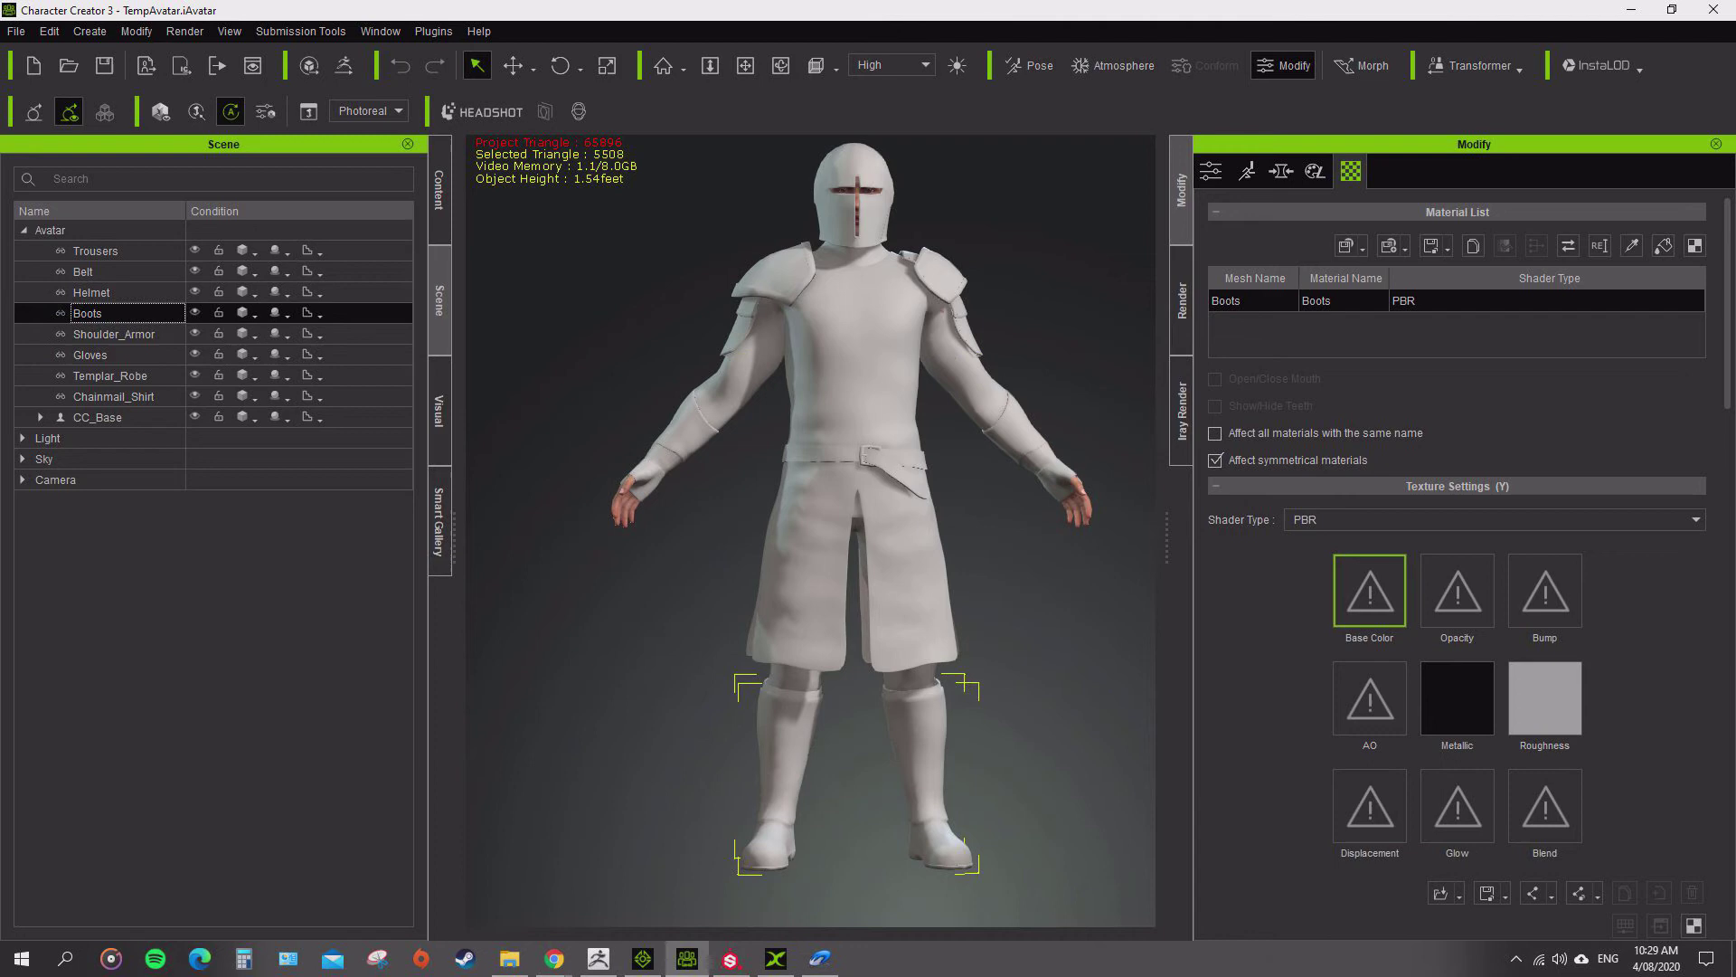
left_click(91, 293)
left_click(85, 273)
left_click(95, 251)
left_click(98, 418)
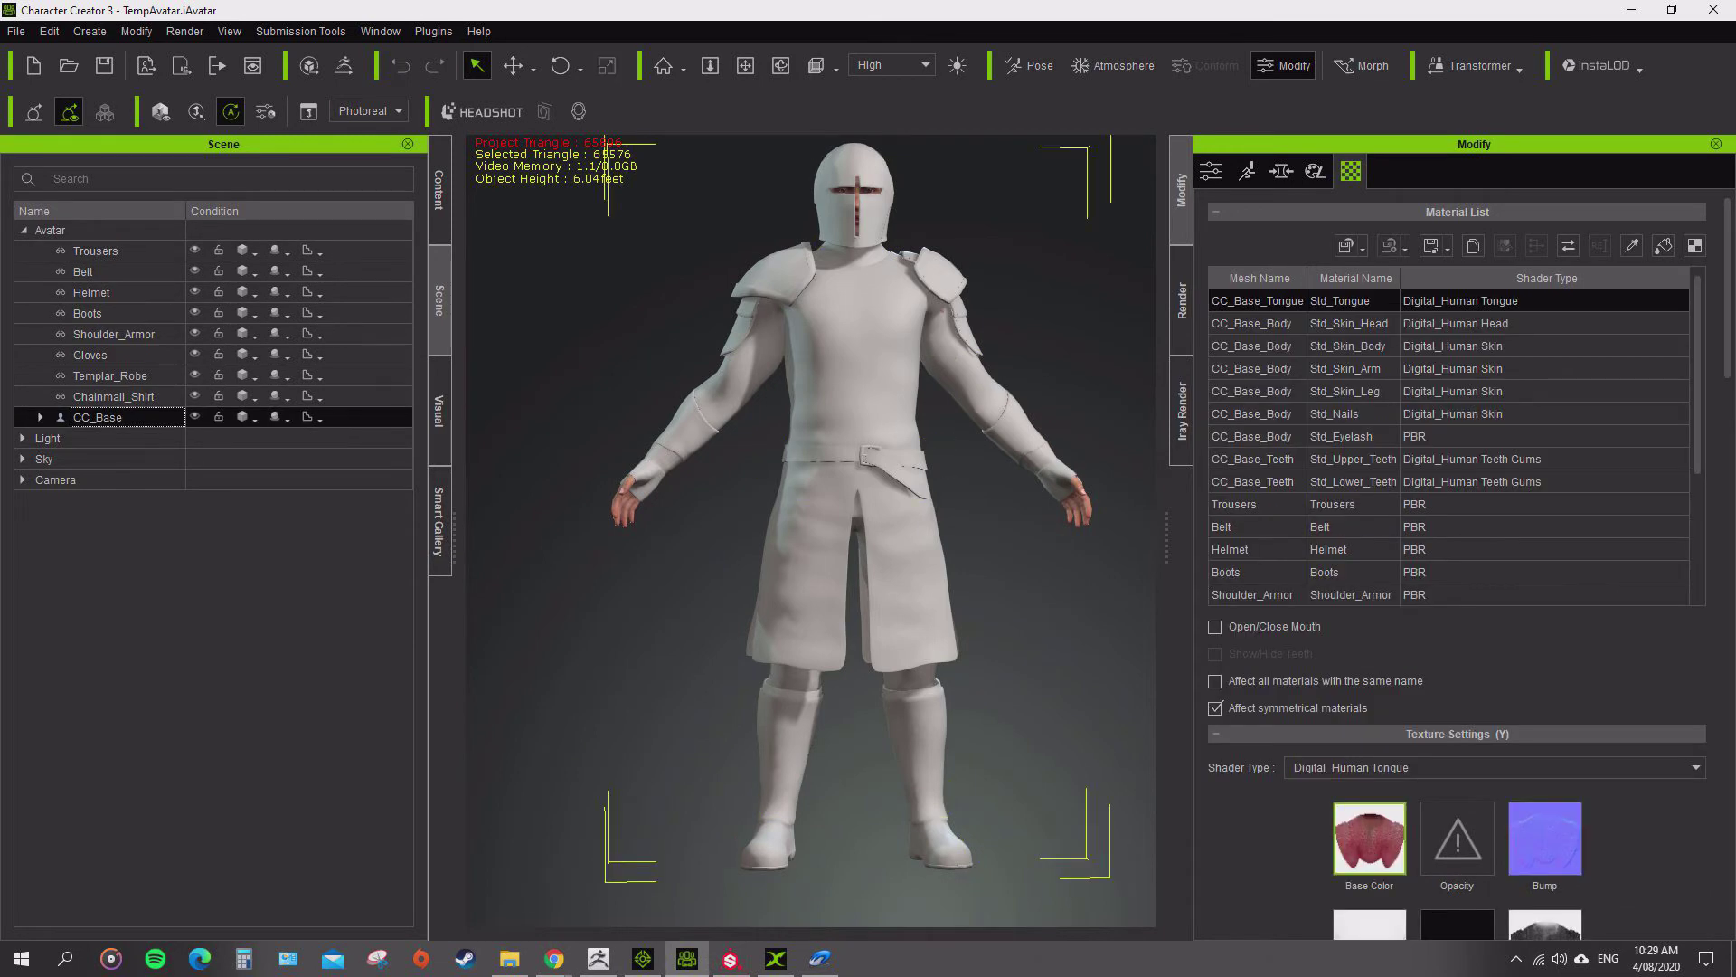
- Select the whole avatar group, view it from the side, and review the Trousers and Belt materials
left_click(50, 231)
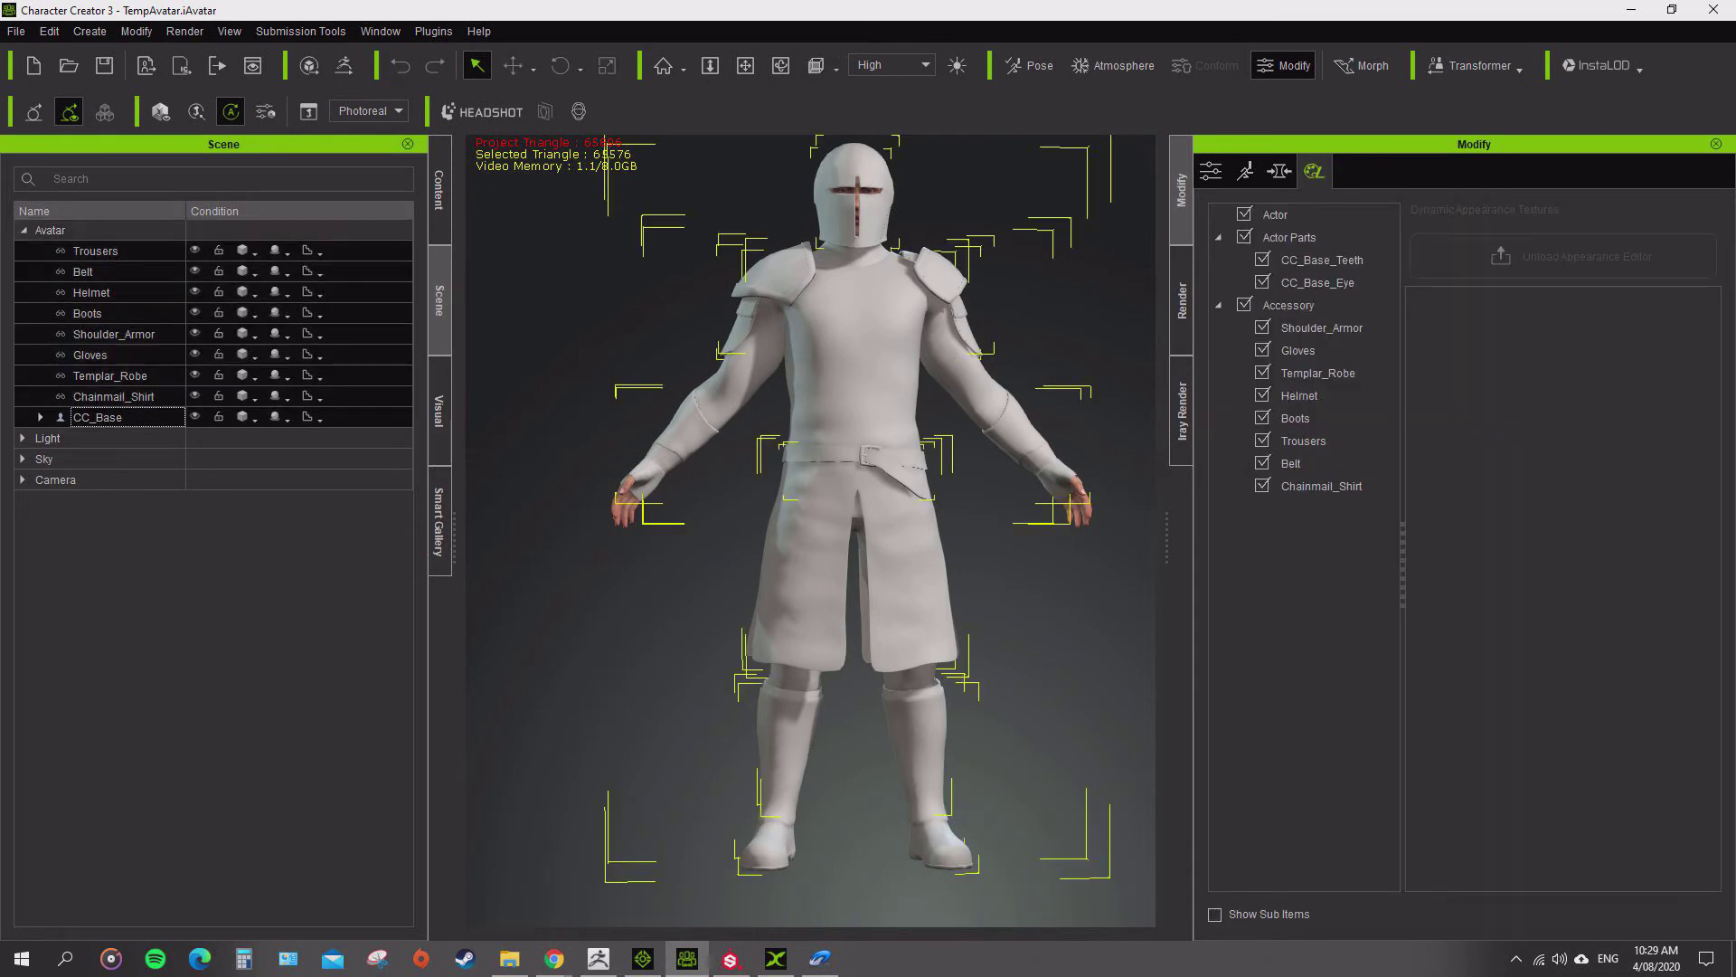
right_click_drag(868, 507, 646, 541)
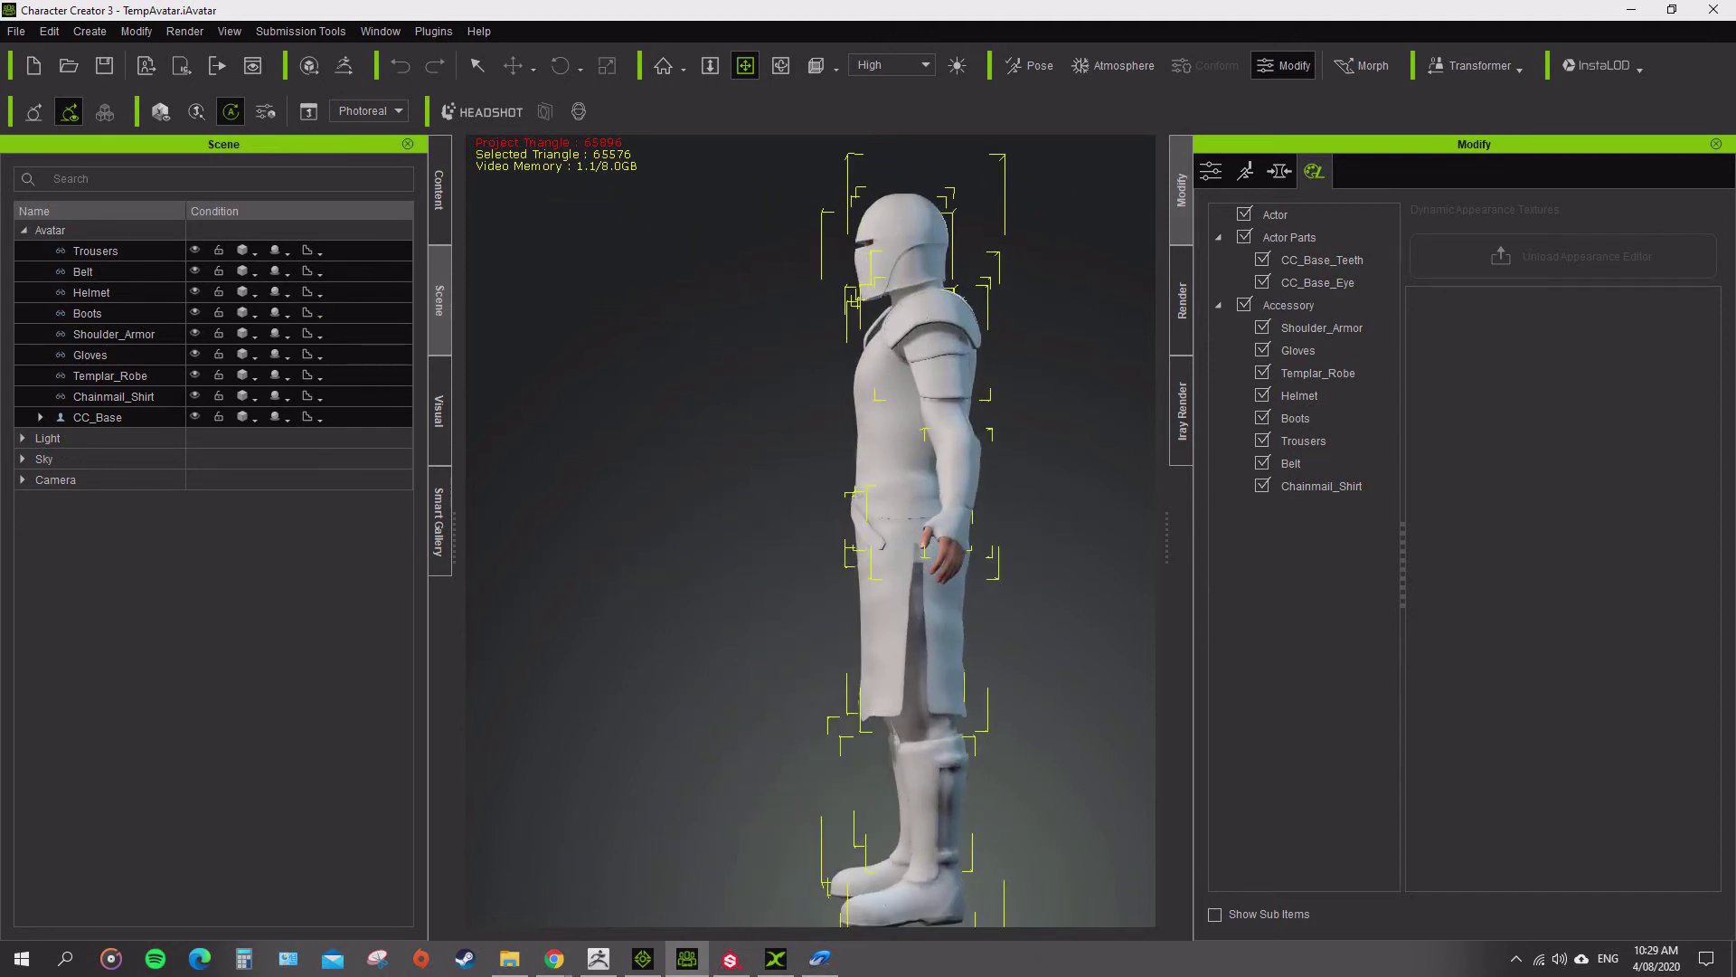
left_click(95, 252)
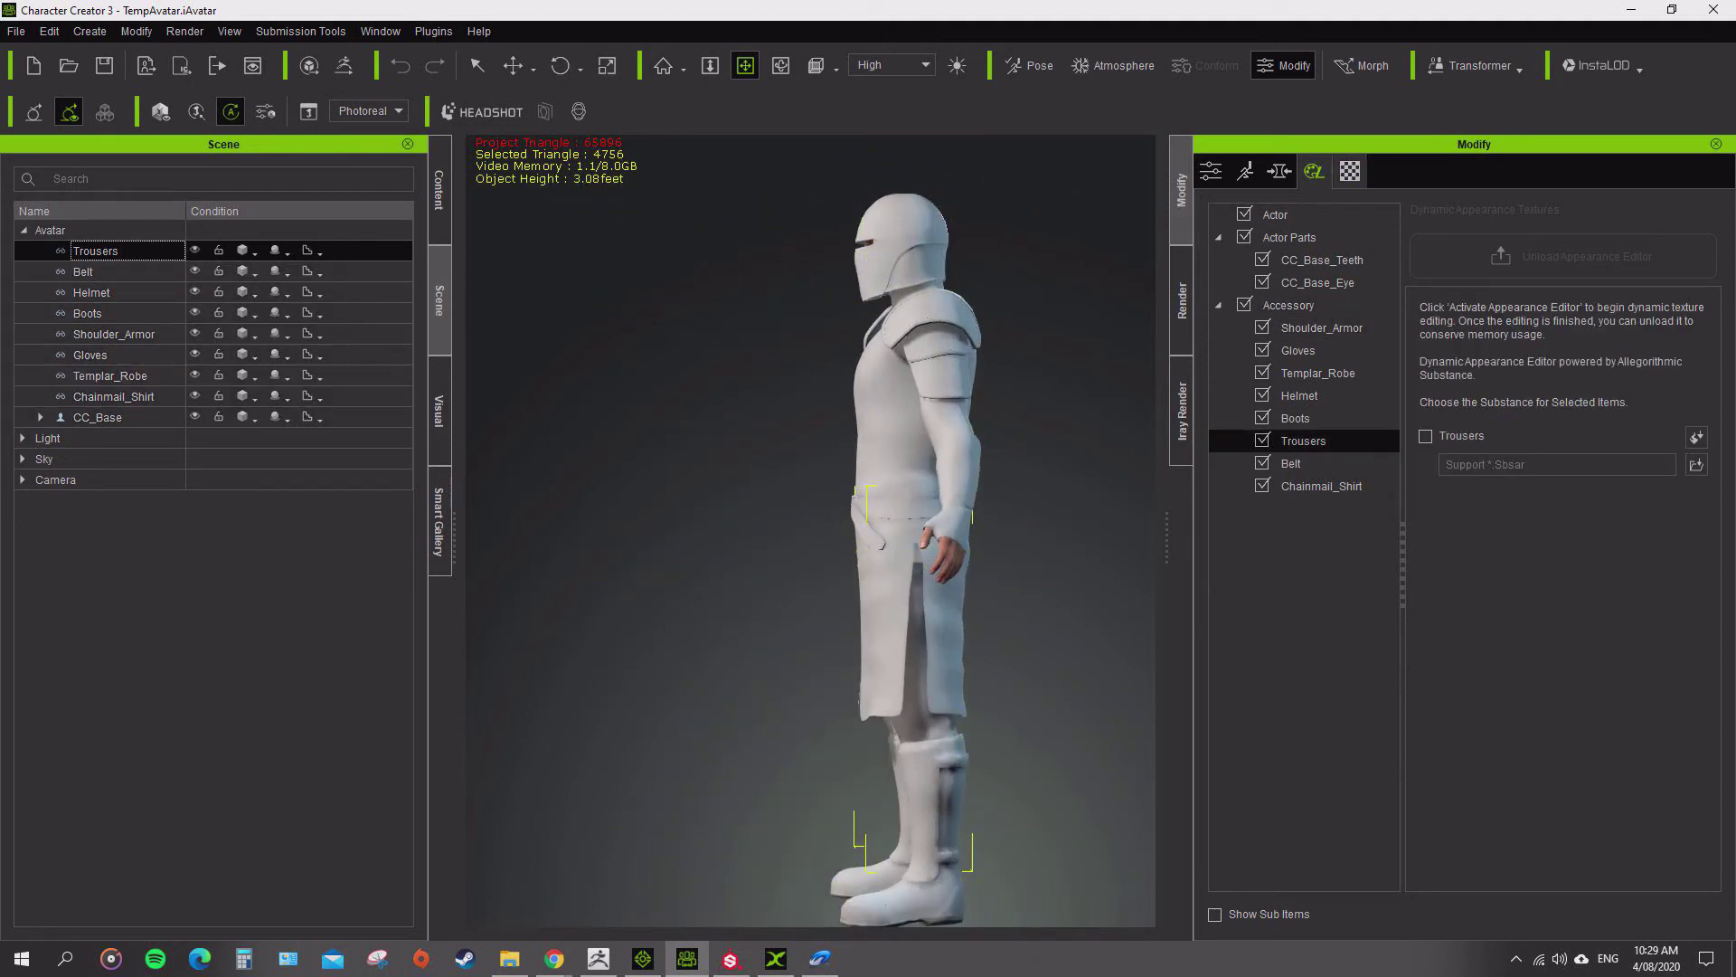
left_click(1350, 172)
left_click(83, 272)
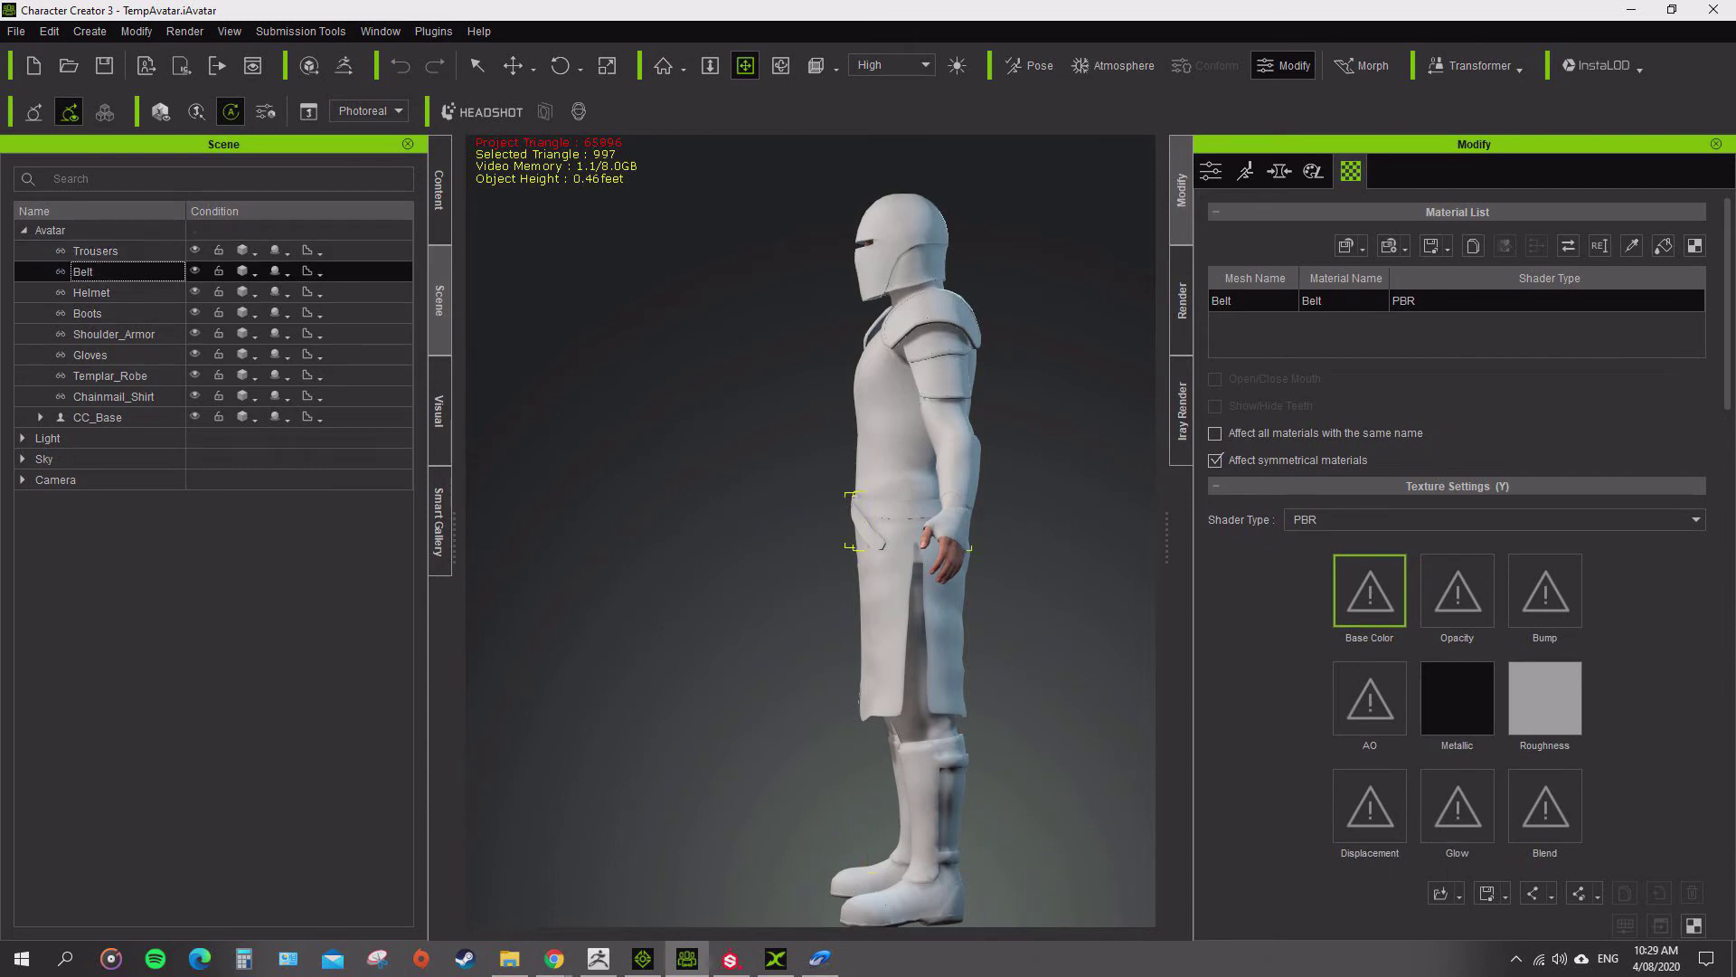
- Check the material settings of the Helmet, Boots and Gloves accessories, ending with a front view of the whole avatar
left_click(91, 293)
left_click(88, 314)
left_click(90, 356)
right_click_drag(777, 542, 999, 542)
middle_click_drag(814, 543, 784, 524)
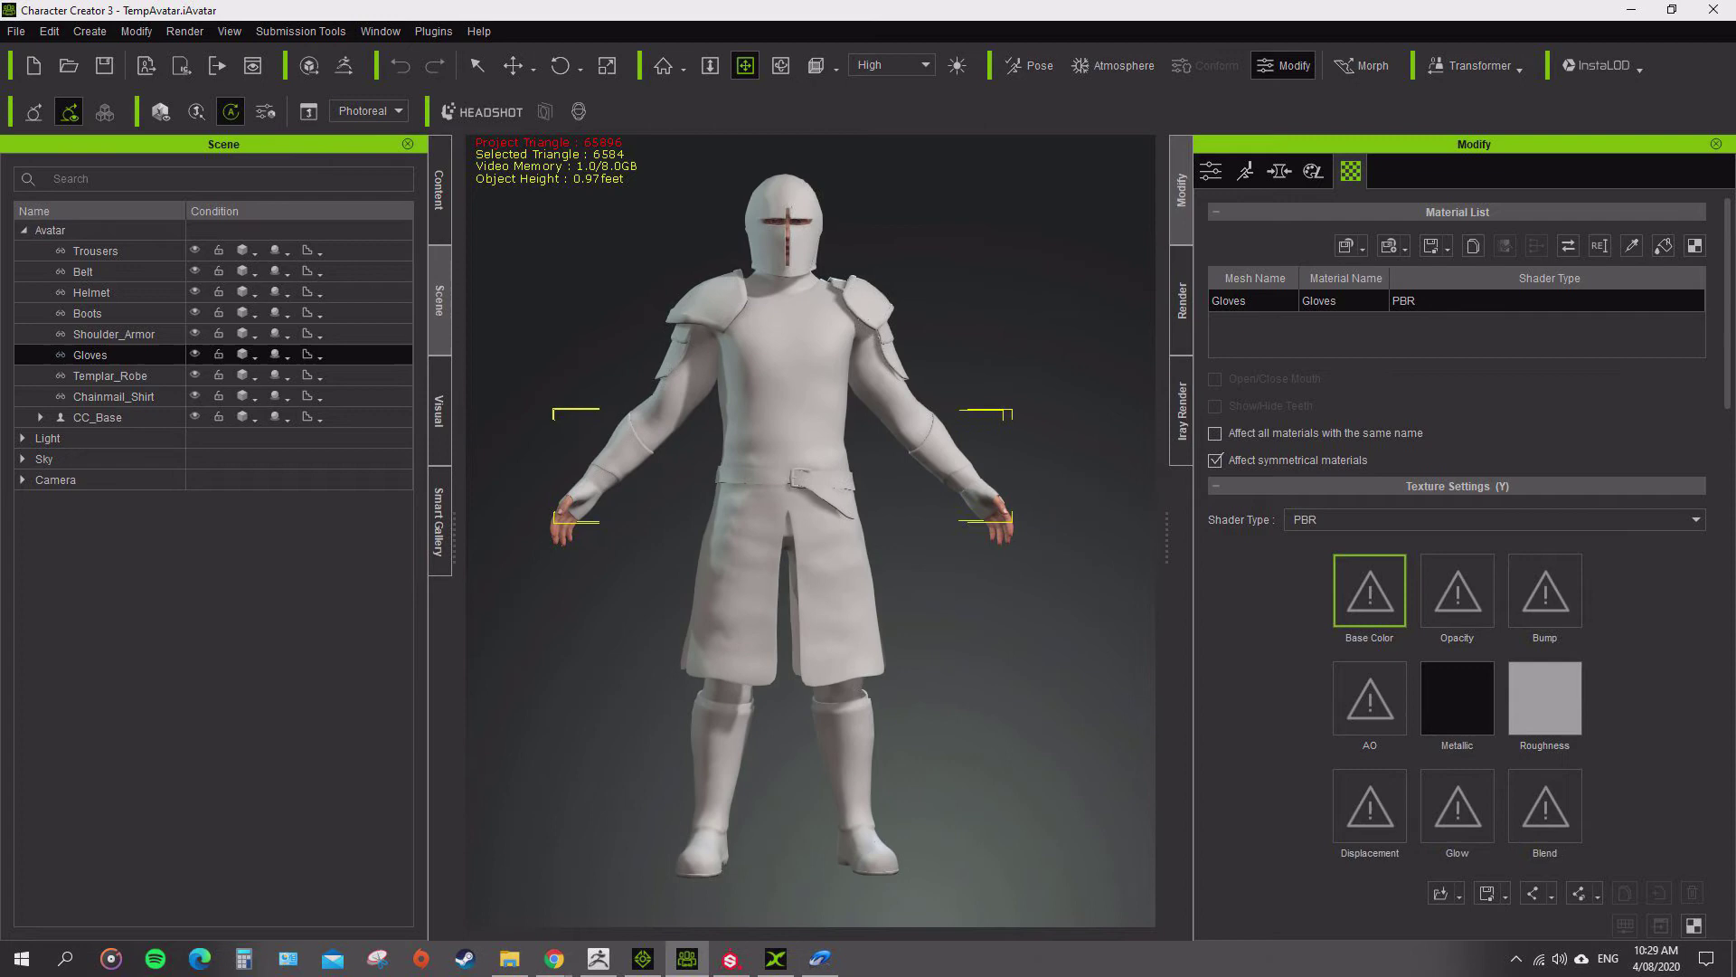
- Select all eight armour accessories together, from Trousers to Chainmail_Shirt, and examine how they fit the avatar's body
left_click(113, 397)
left_click(95, 251, "shift")
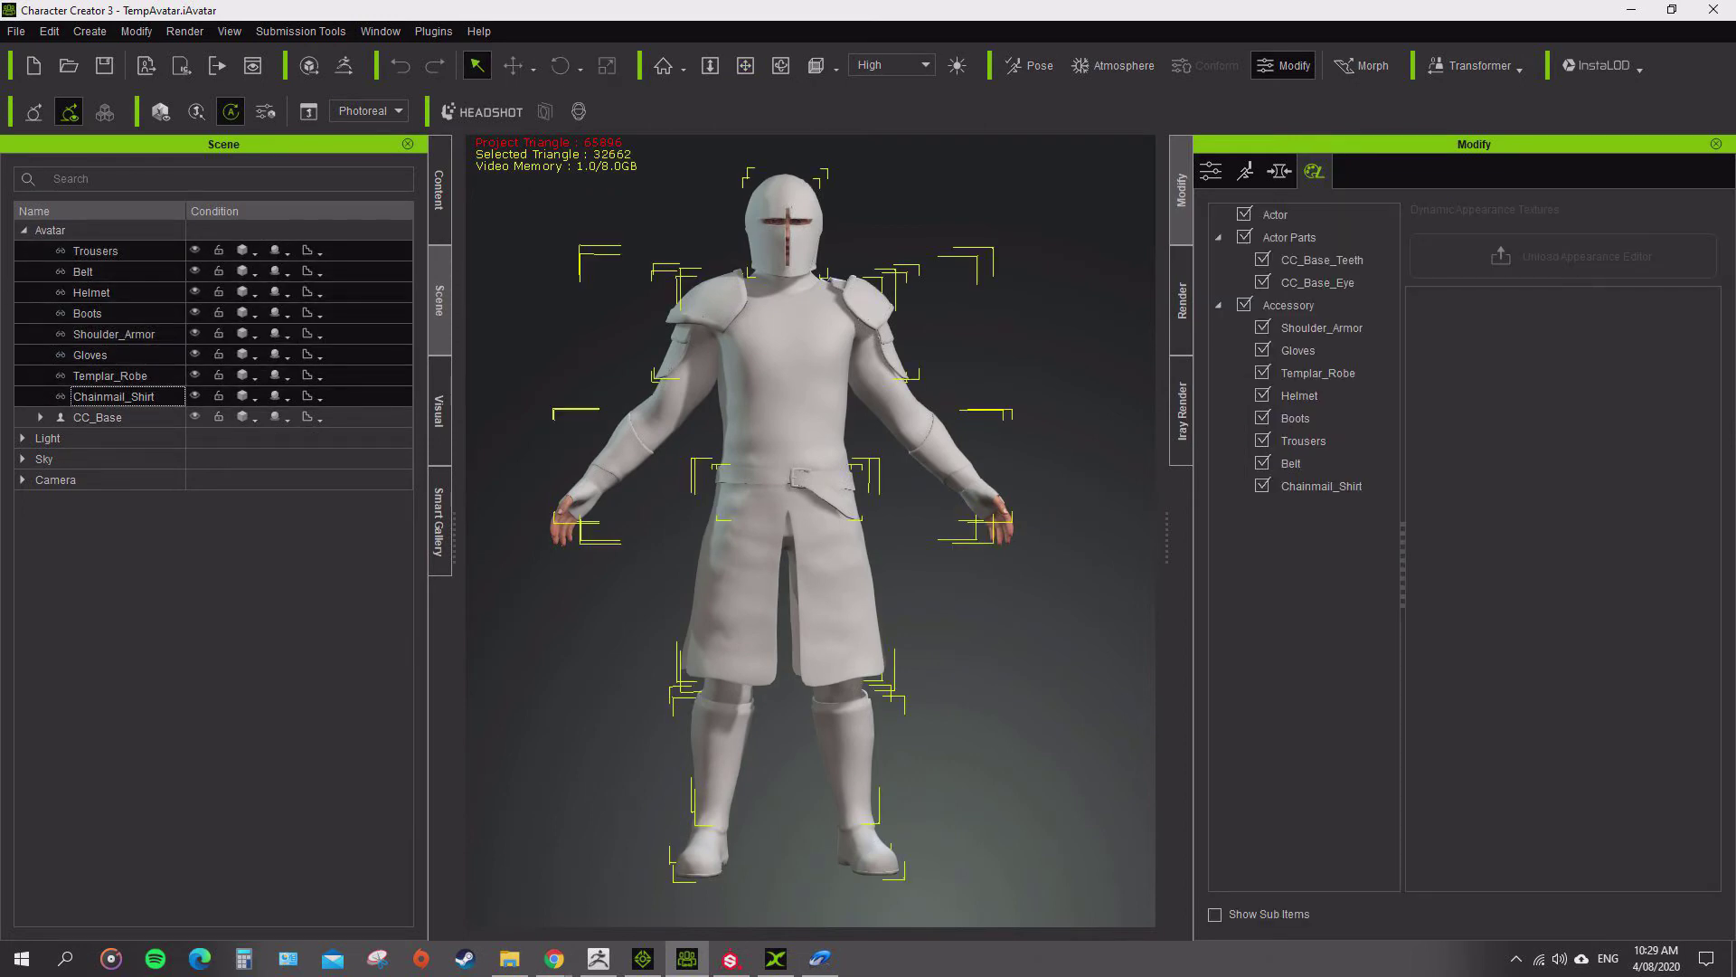
right_click_drag(814, 543, 800, 543)
middle_click_drag(800, 543, 830, 535)
mouse_move(830, 534)
right_mouse_down()
mouse_move(750, 535)
mouse_move(828, 534)
right_mouse_up()
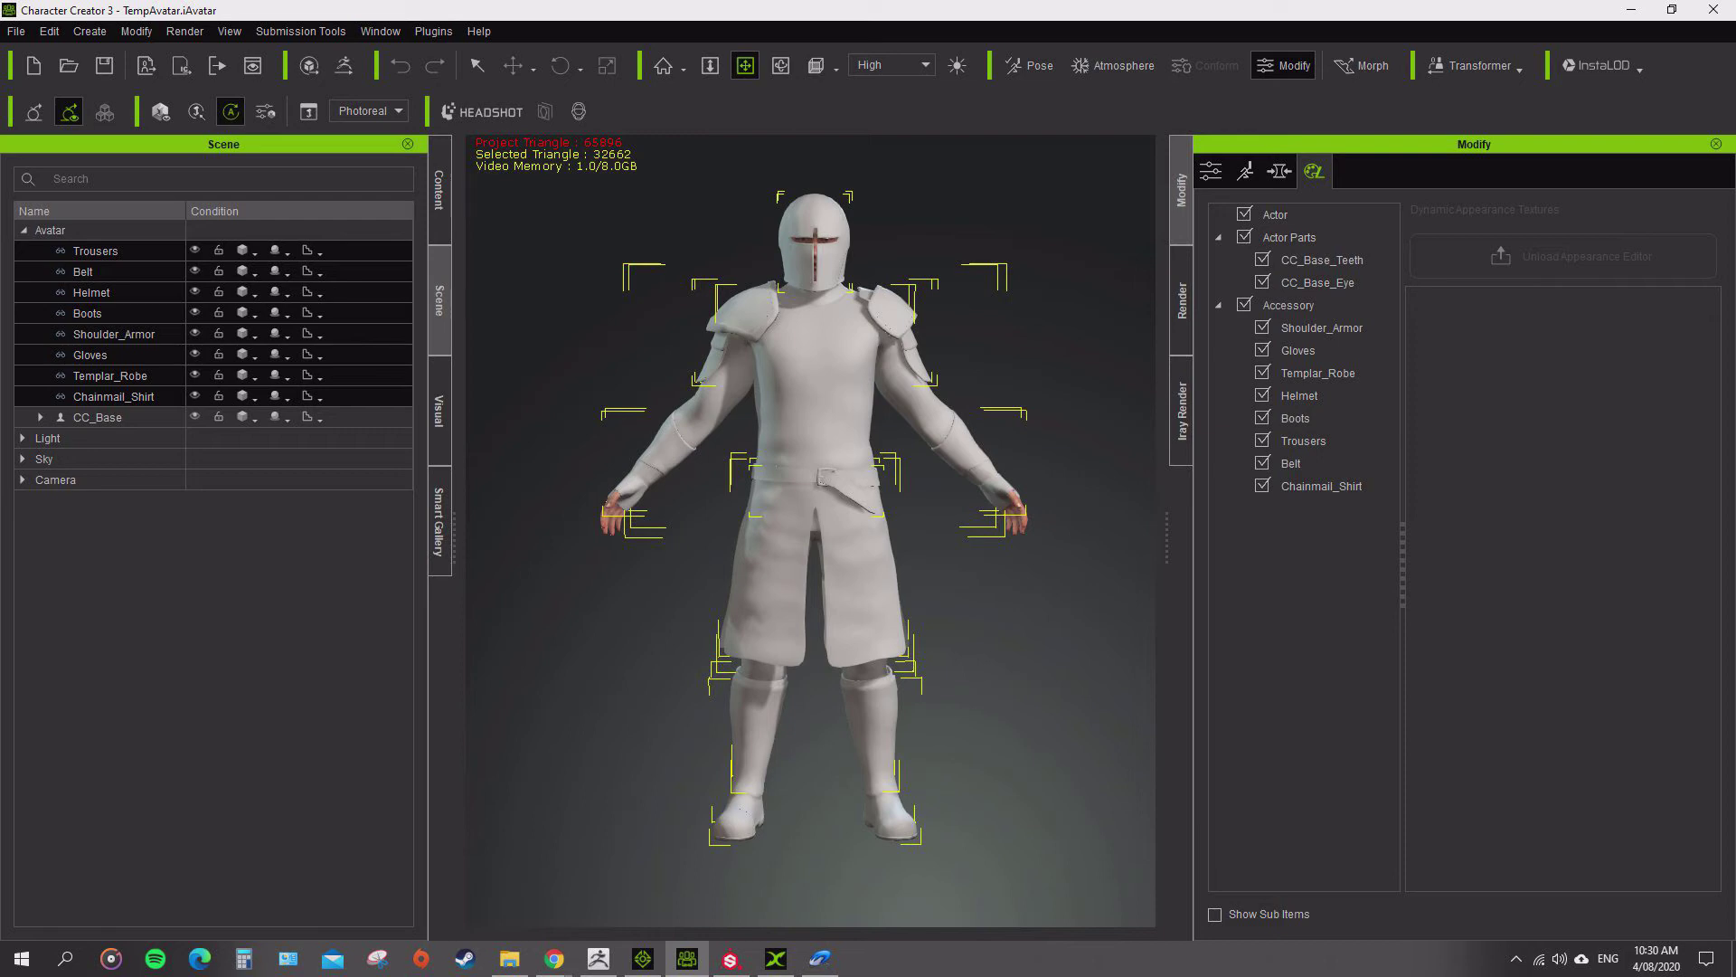
right_click_drag(813, 542, 583, 547)
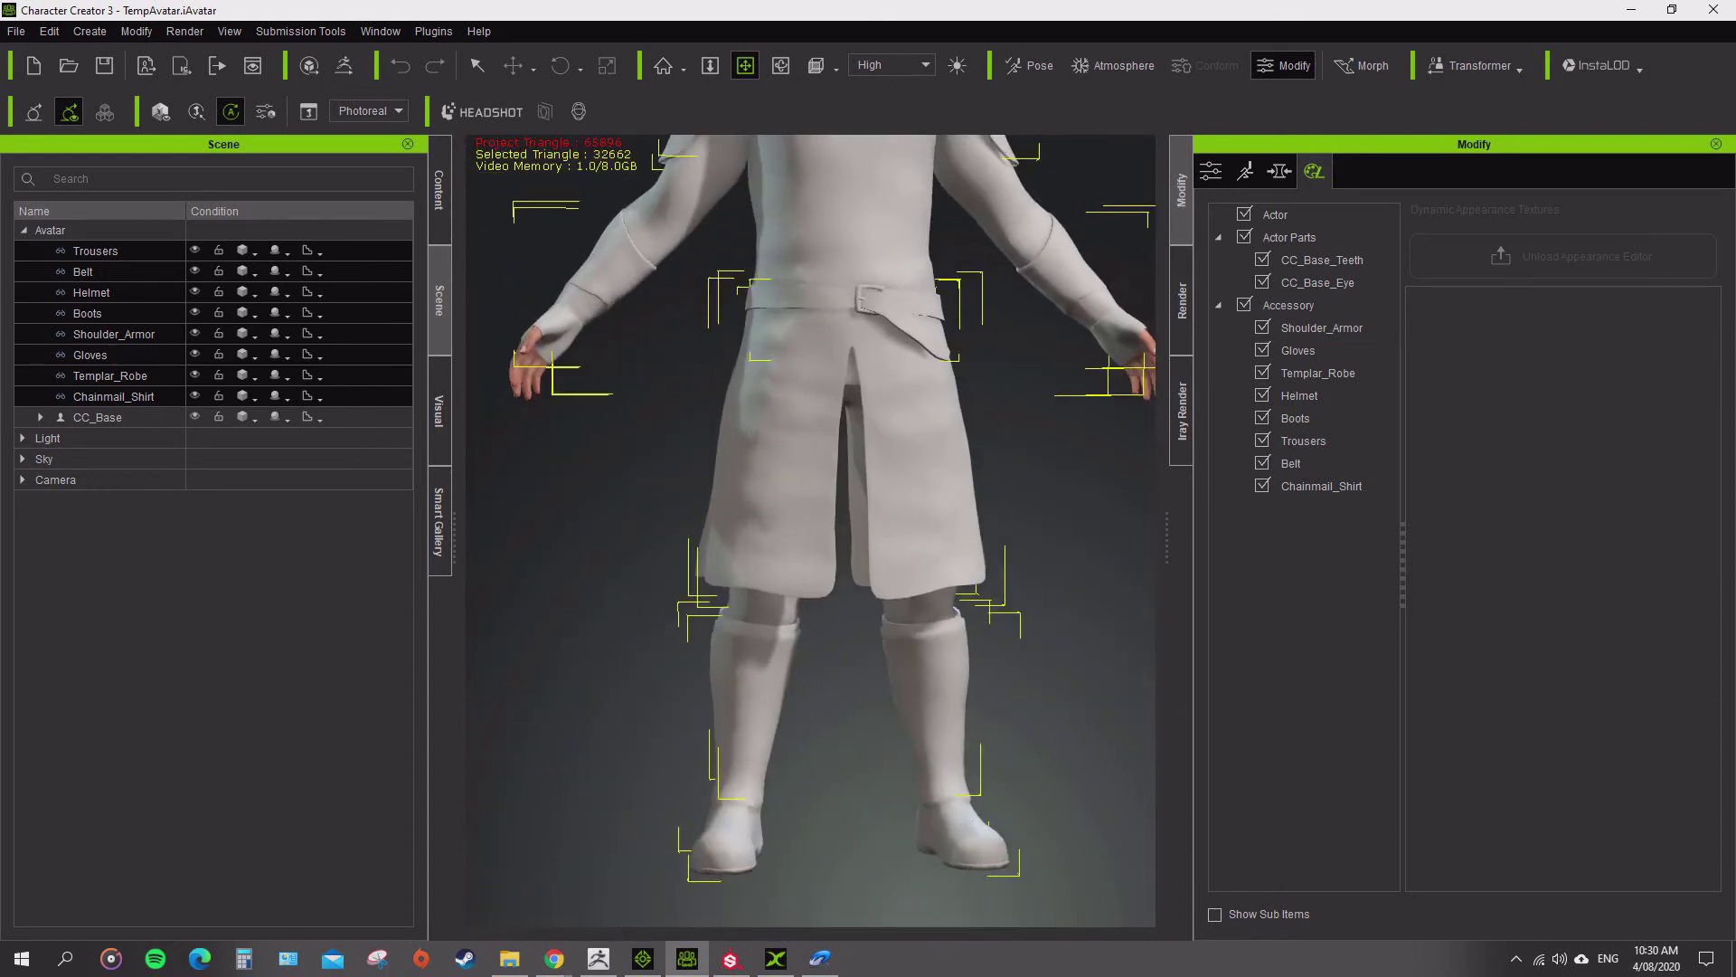
- Review the Trousers material's self-illumination, 2-sided and Resource Map settings, and compare them with those of the other accessories
left_click(96, 252)
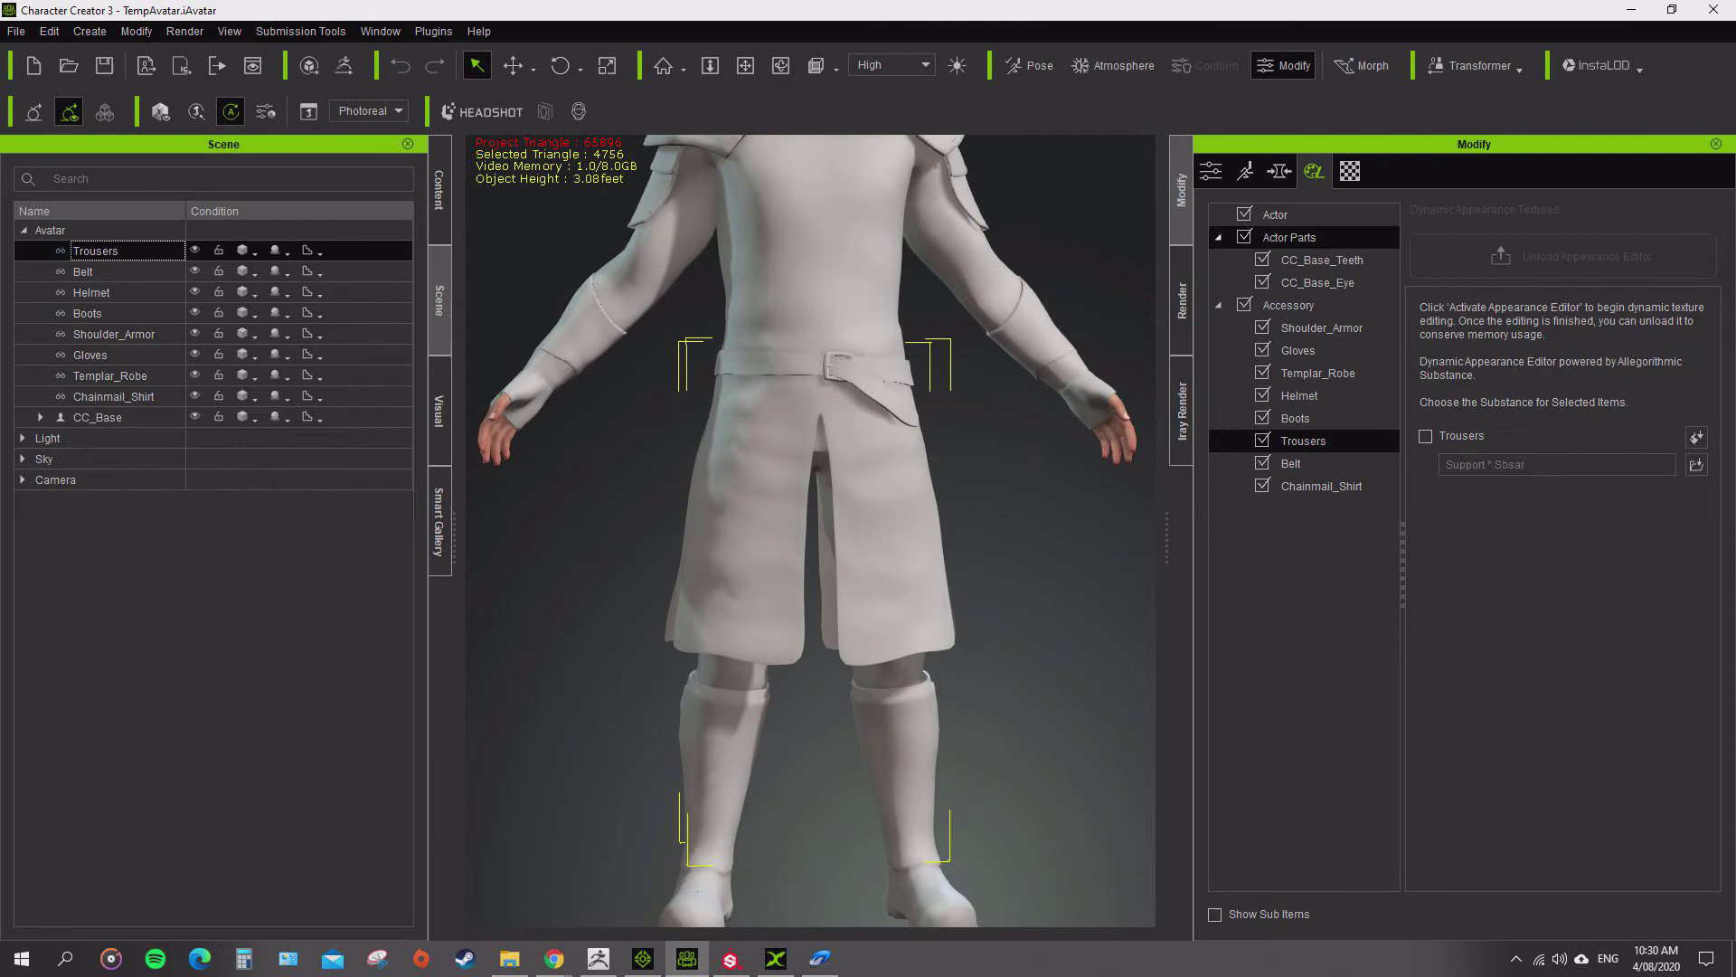
left_click(1350, 171)
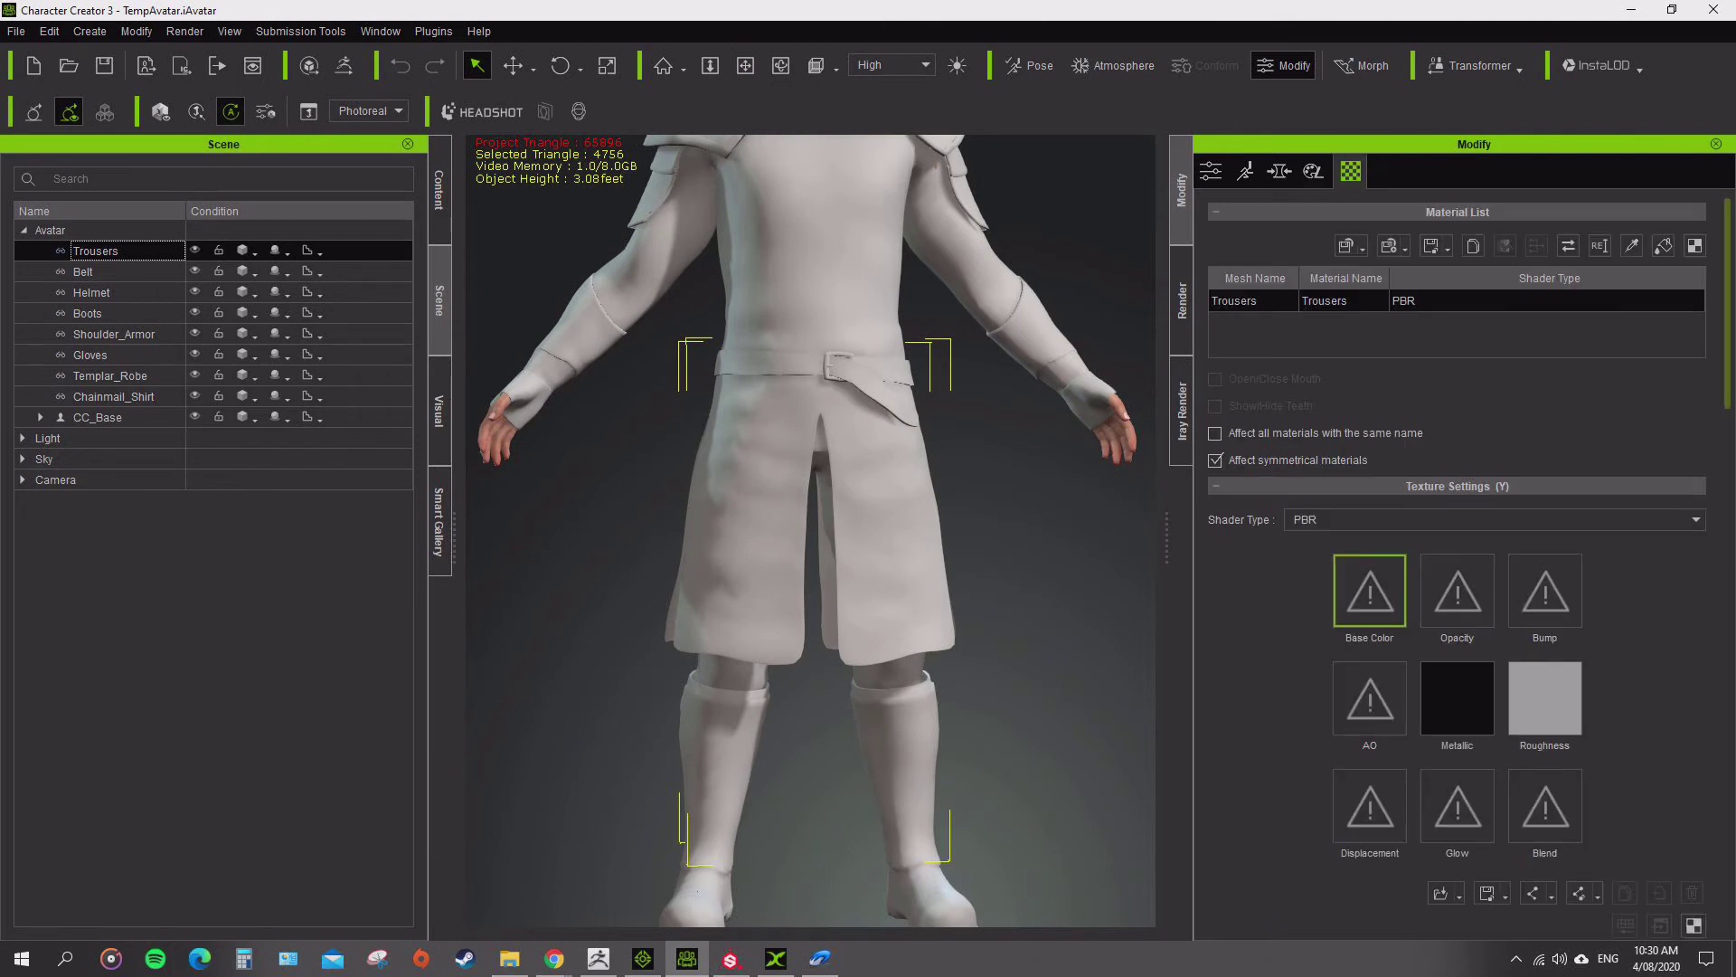
scroll(1457, 560, "down", 10)
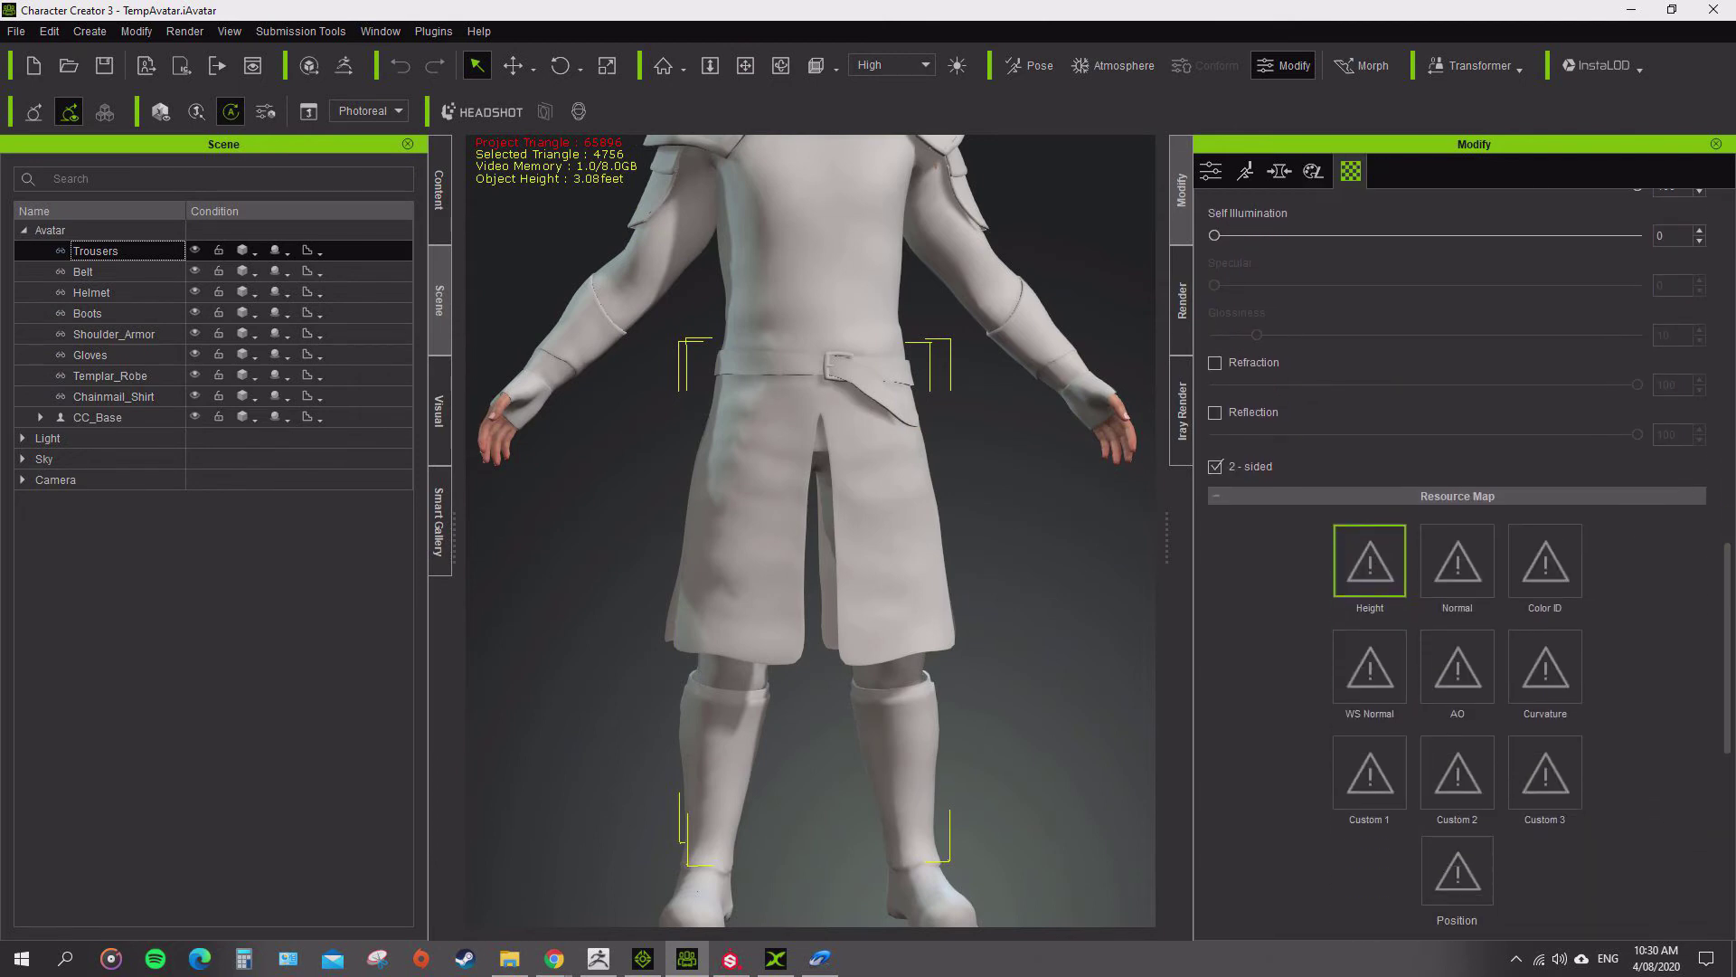
left_click(113, 397)
left_click(110, 376)
left_click(90, 355)
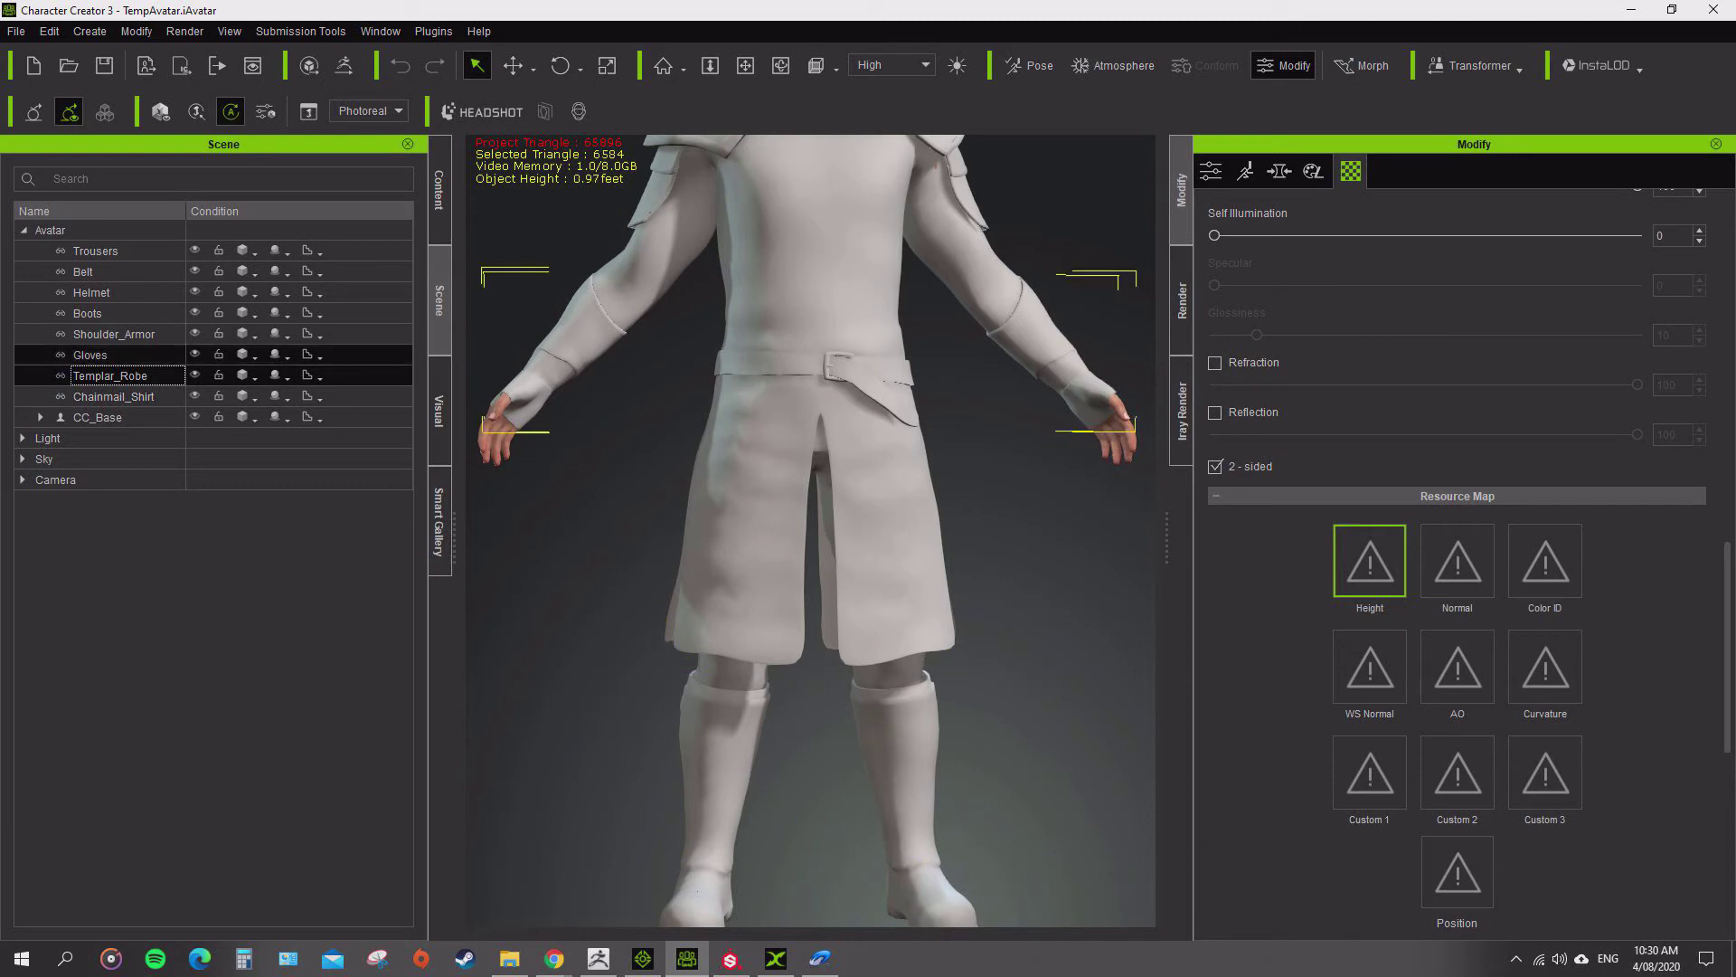
left_click(113, 335)
left_click(88, 314)
left_click(91, 293)
left_click(84, 273)
left_click(95, 252)
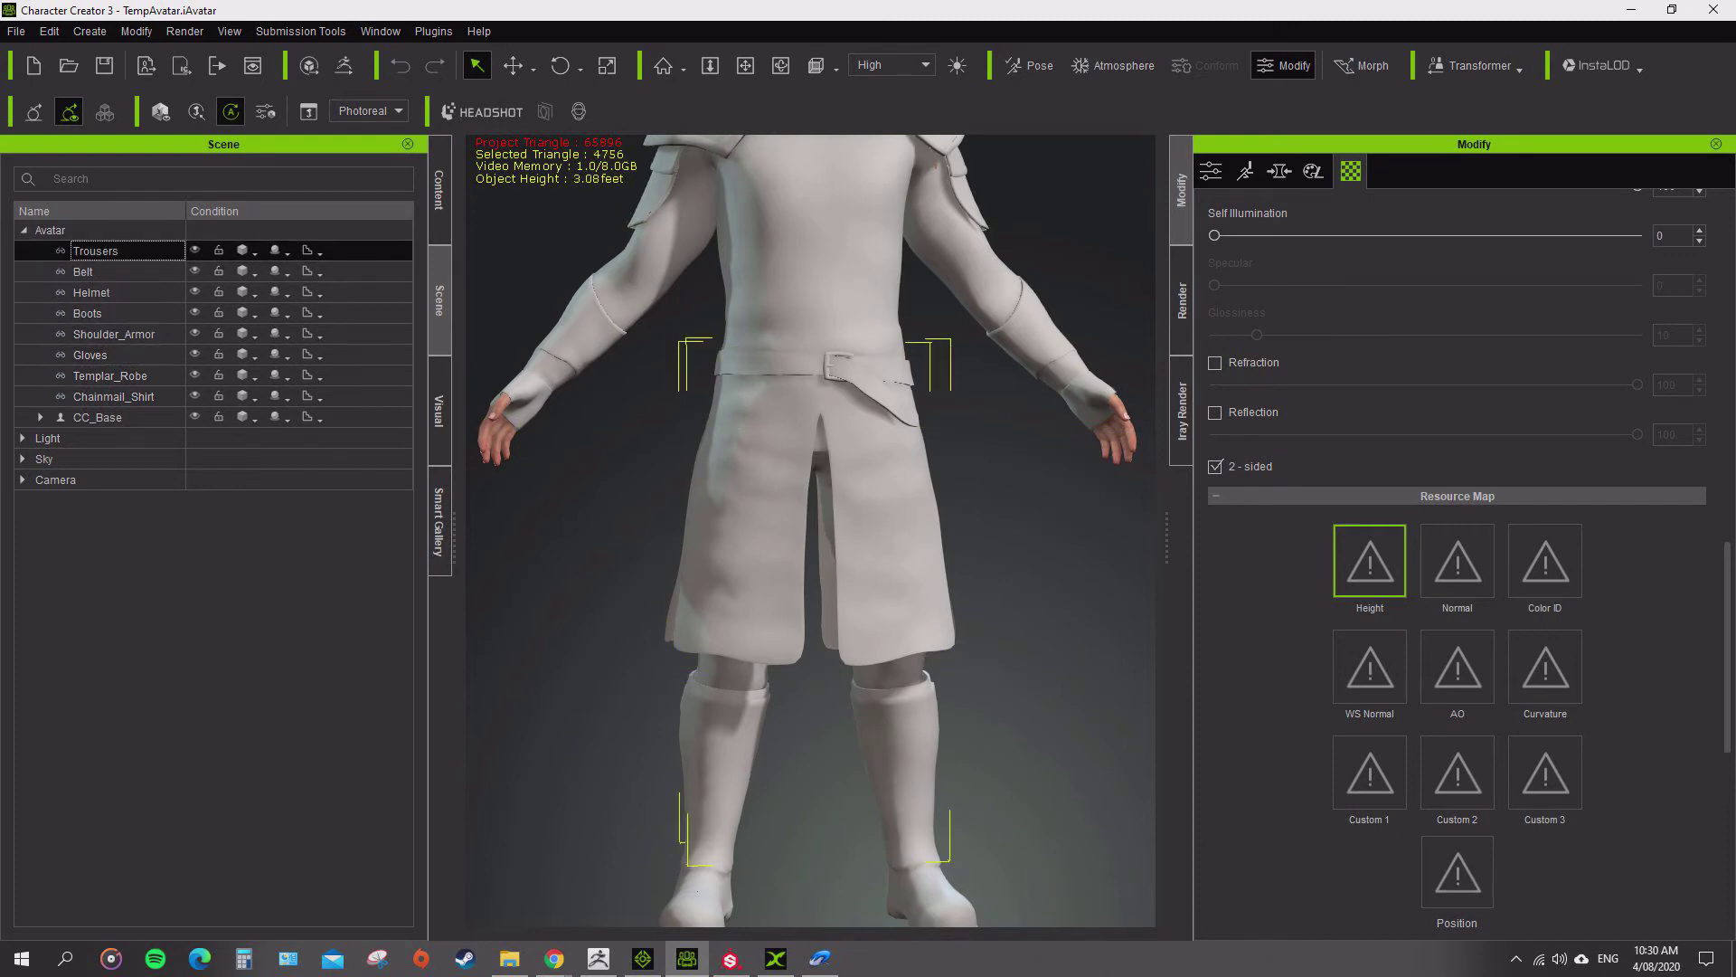
- Go through the eight accessories' material settings once more, from Chainmail_Shirt up to Trousers, and examine the CC_Base shader and material settings
left_click(113, 396)
left_click(109, 375)
left_click(90, 355)
left_click(113, 333)
left_click(87, 313)
left_click(92, 292)
left_click(83, 271)
left_click(95, 250)
left_click(97, 417)
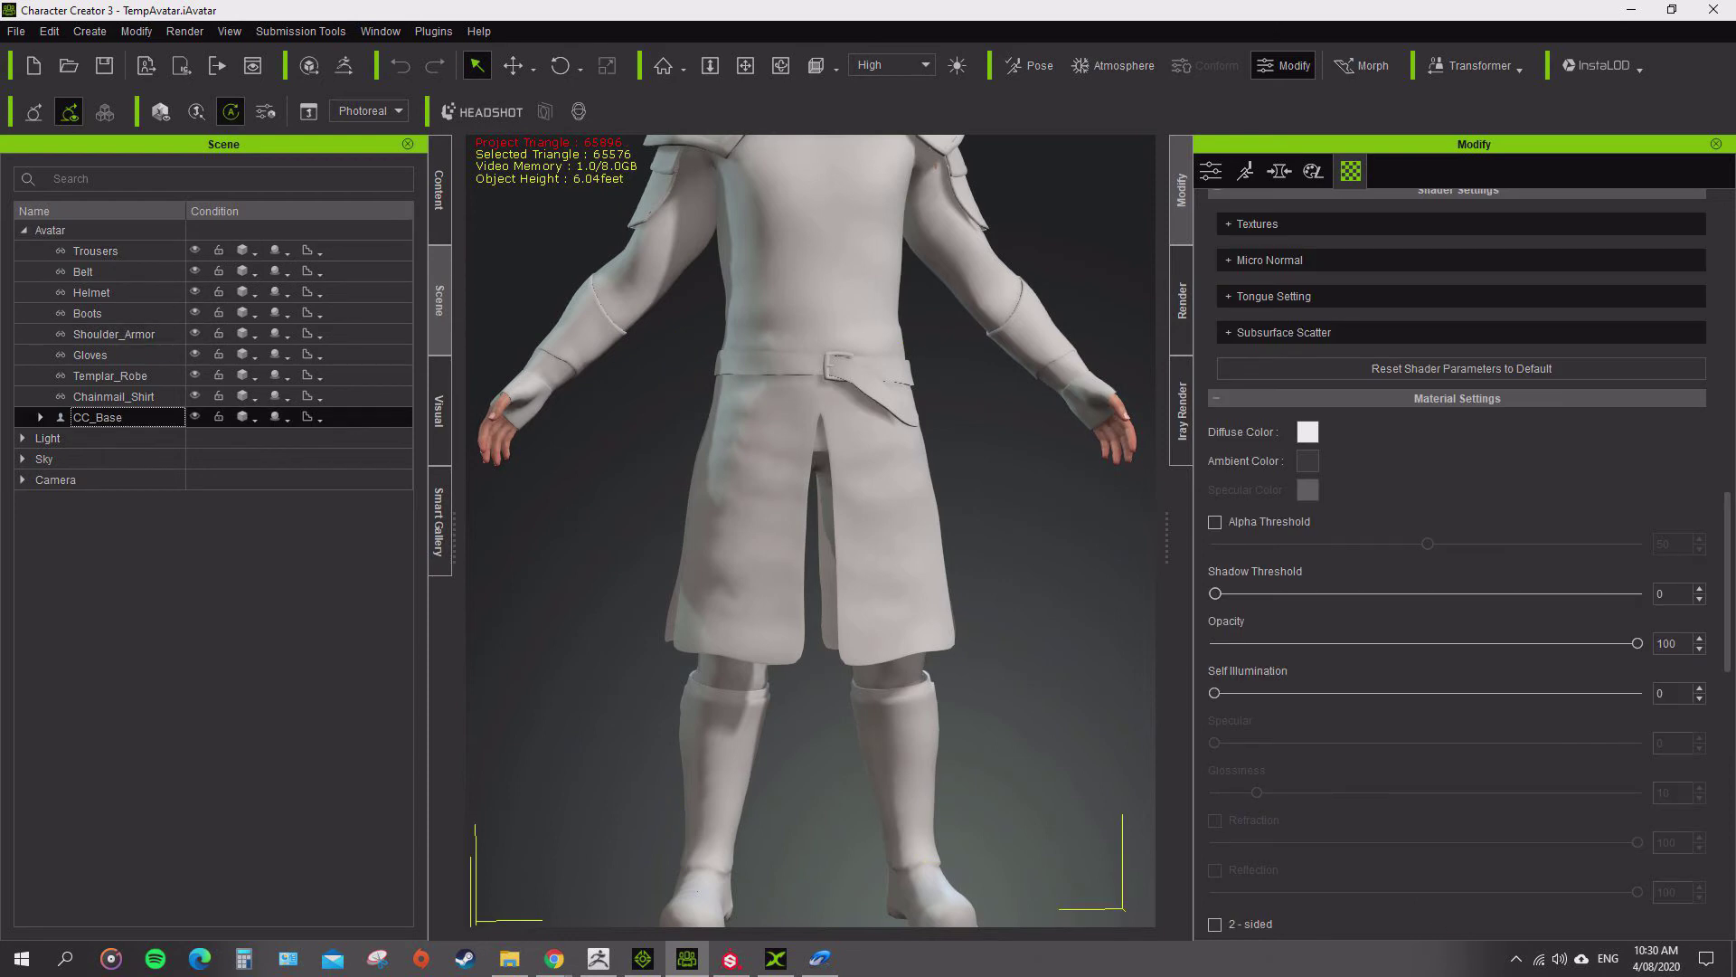
key("Home")
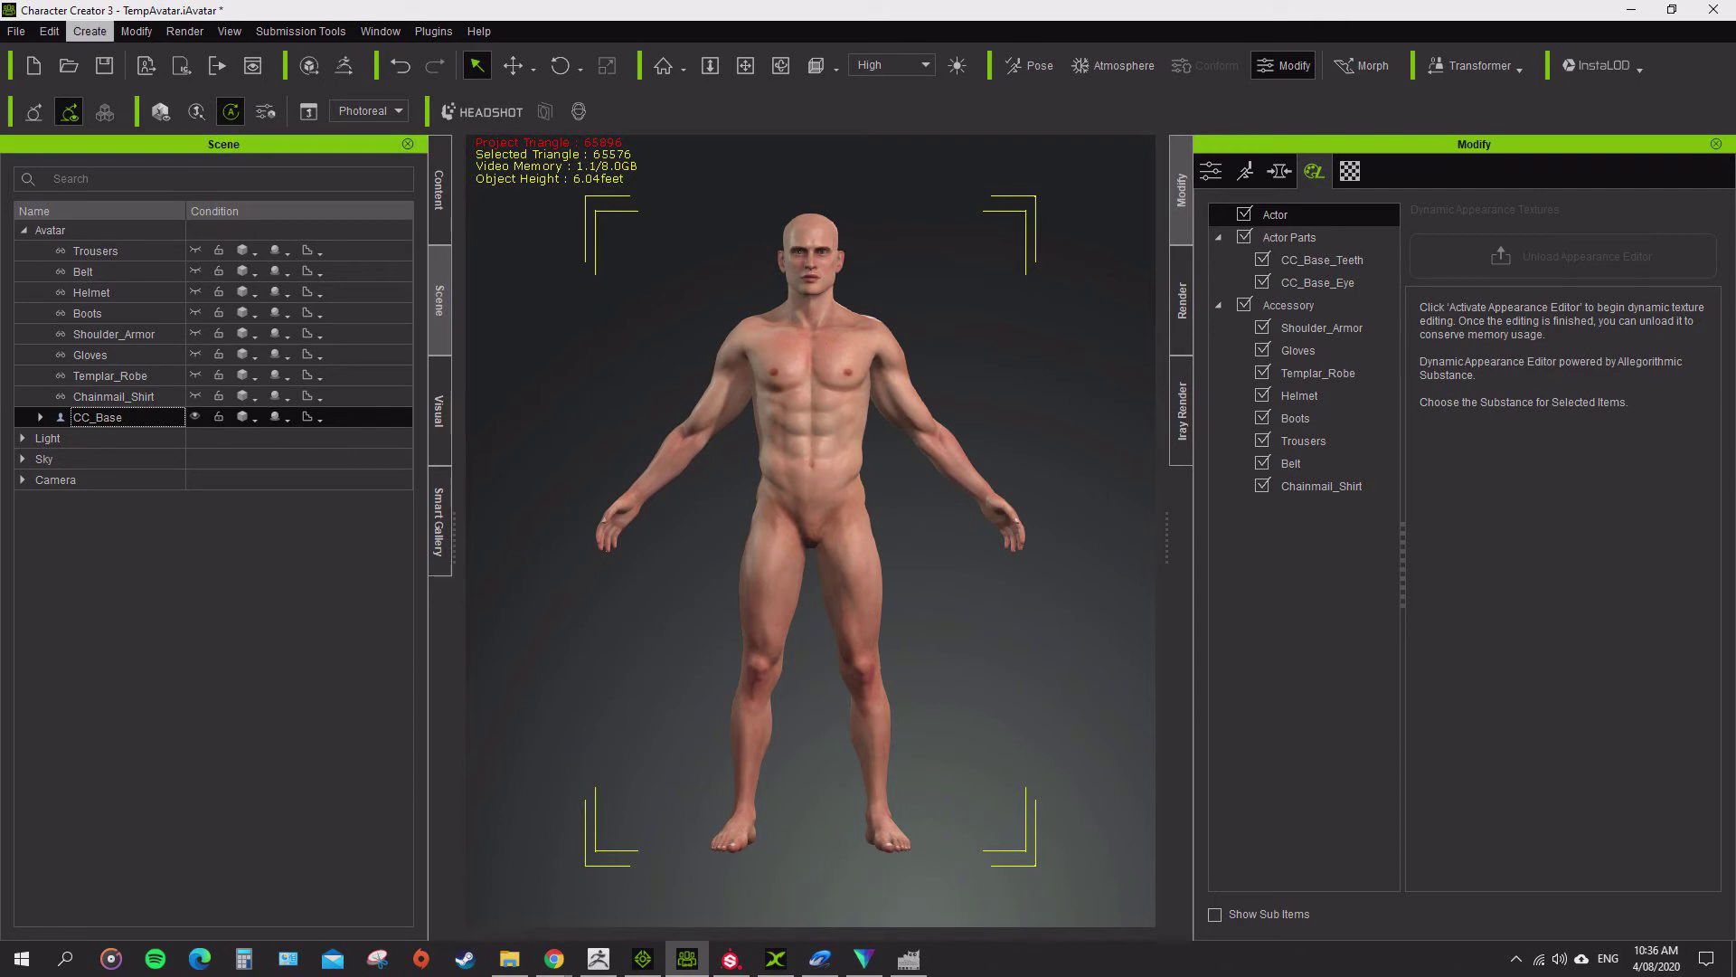
- Import the Belt OBJ file from the Templar Models\Belt folder as a new accessory
left_click(89, 31)
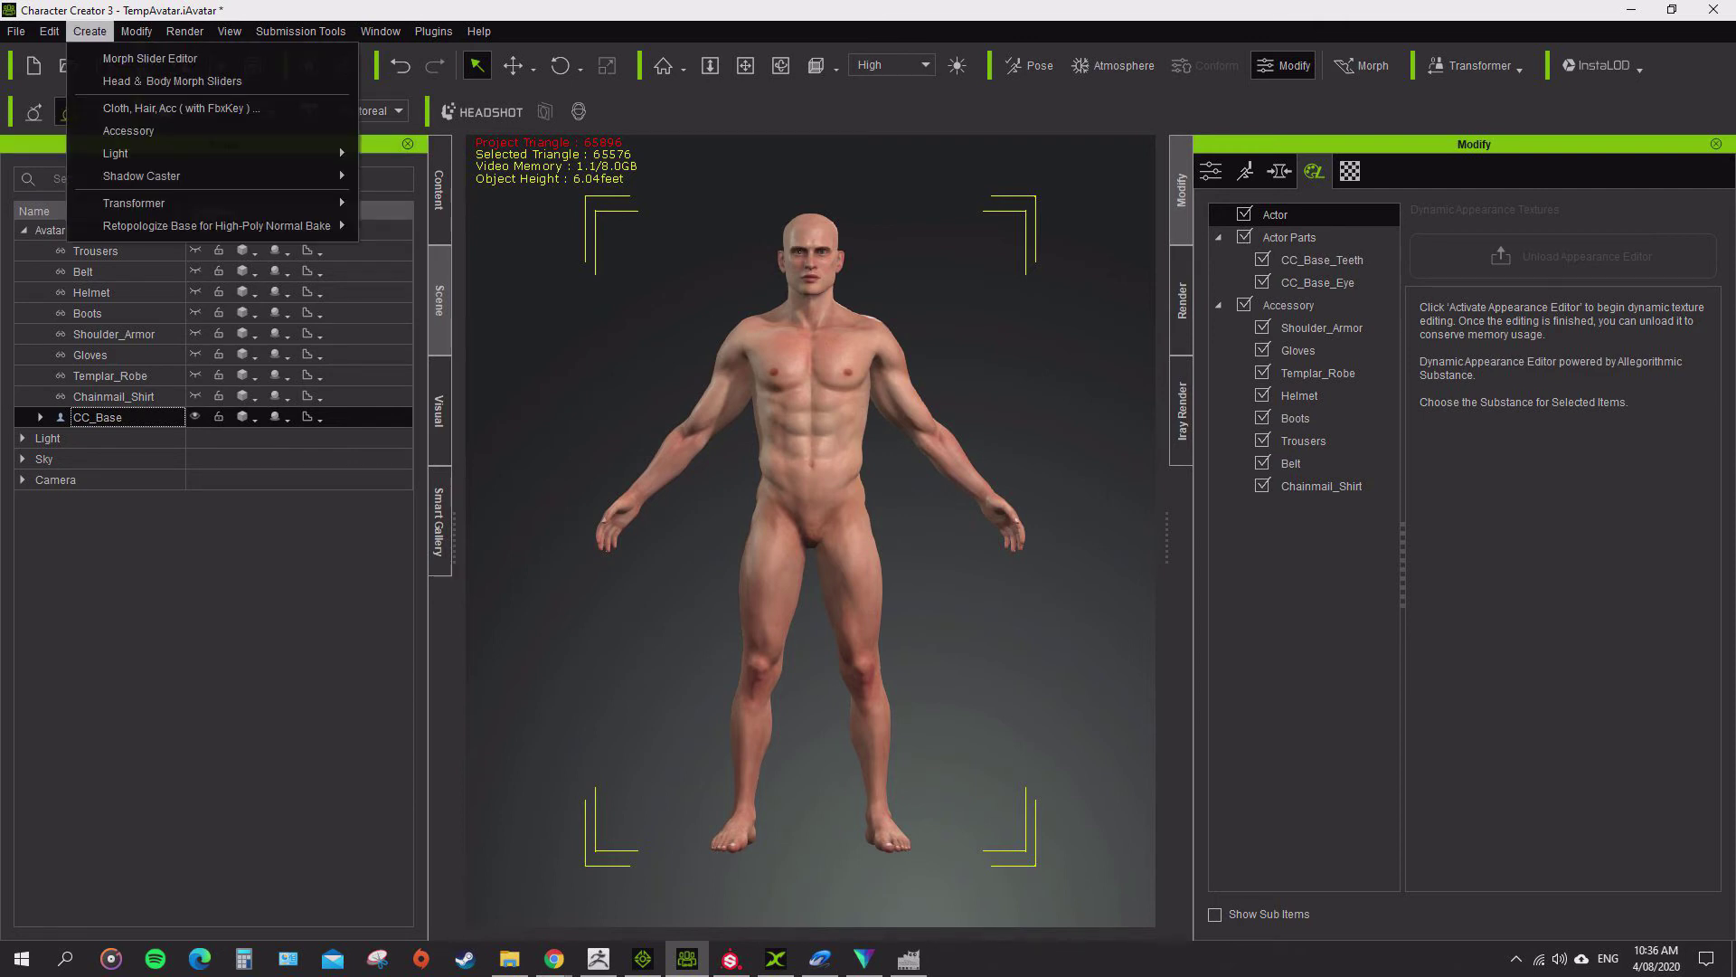
left_click(128, 130)
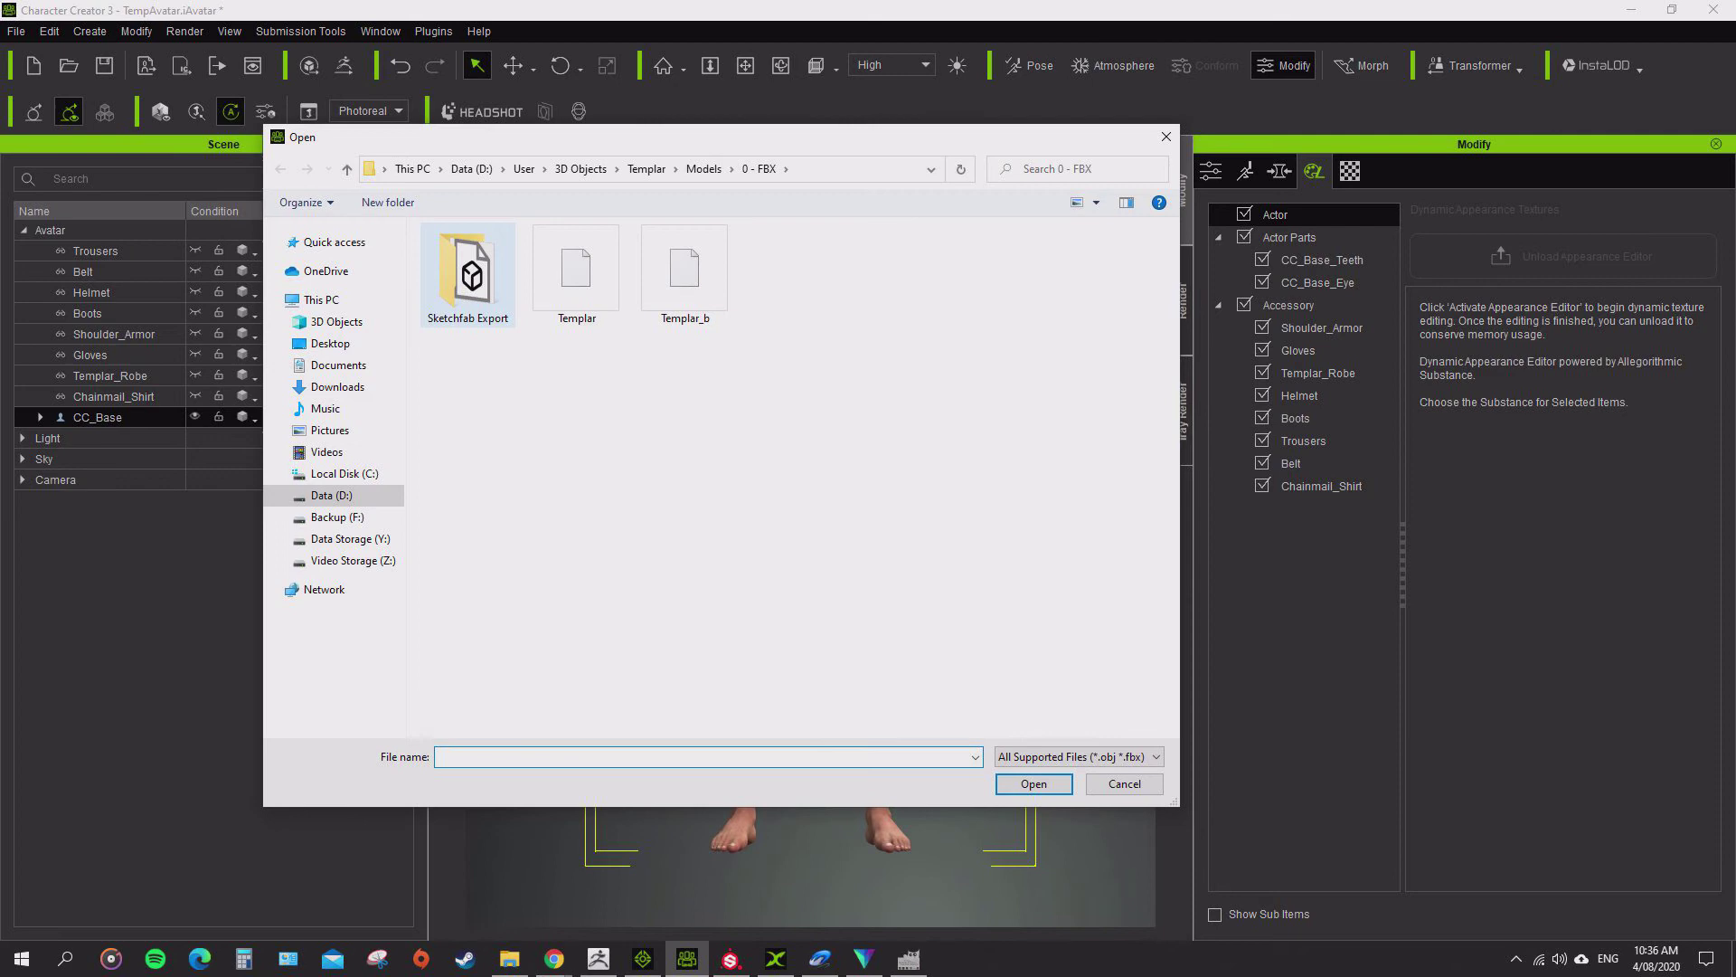
left_click(703, 169)
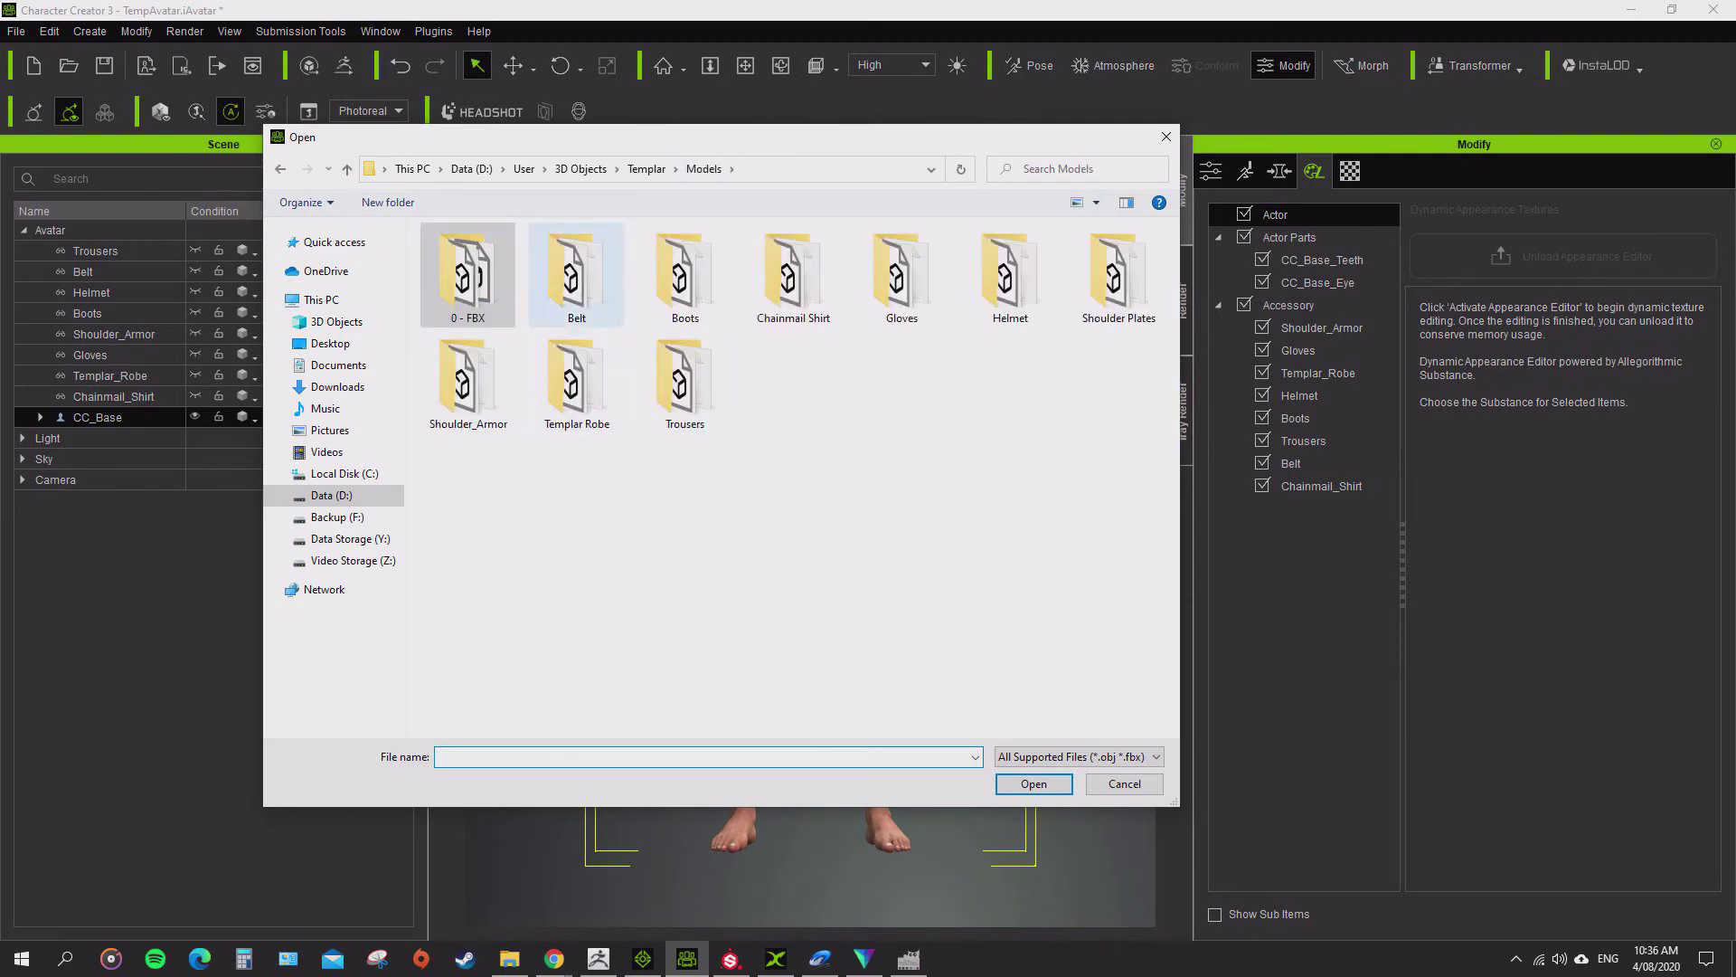
double_click(561, 271)
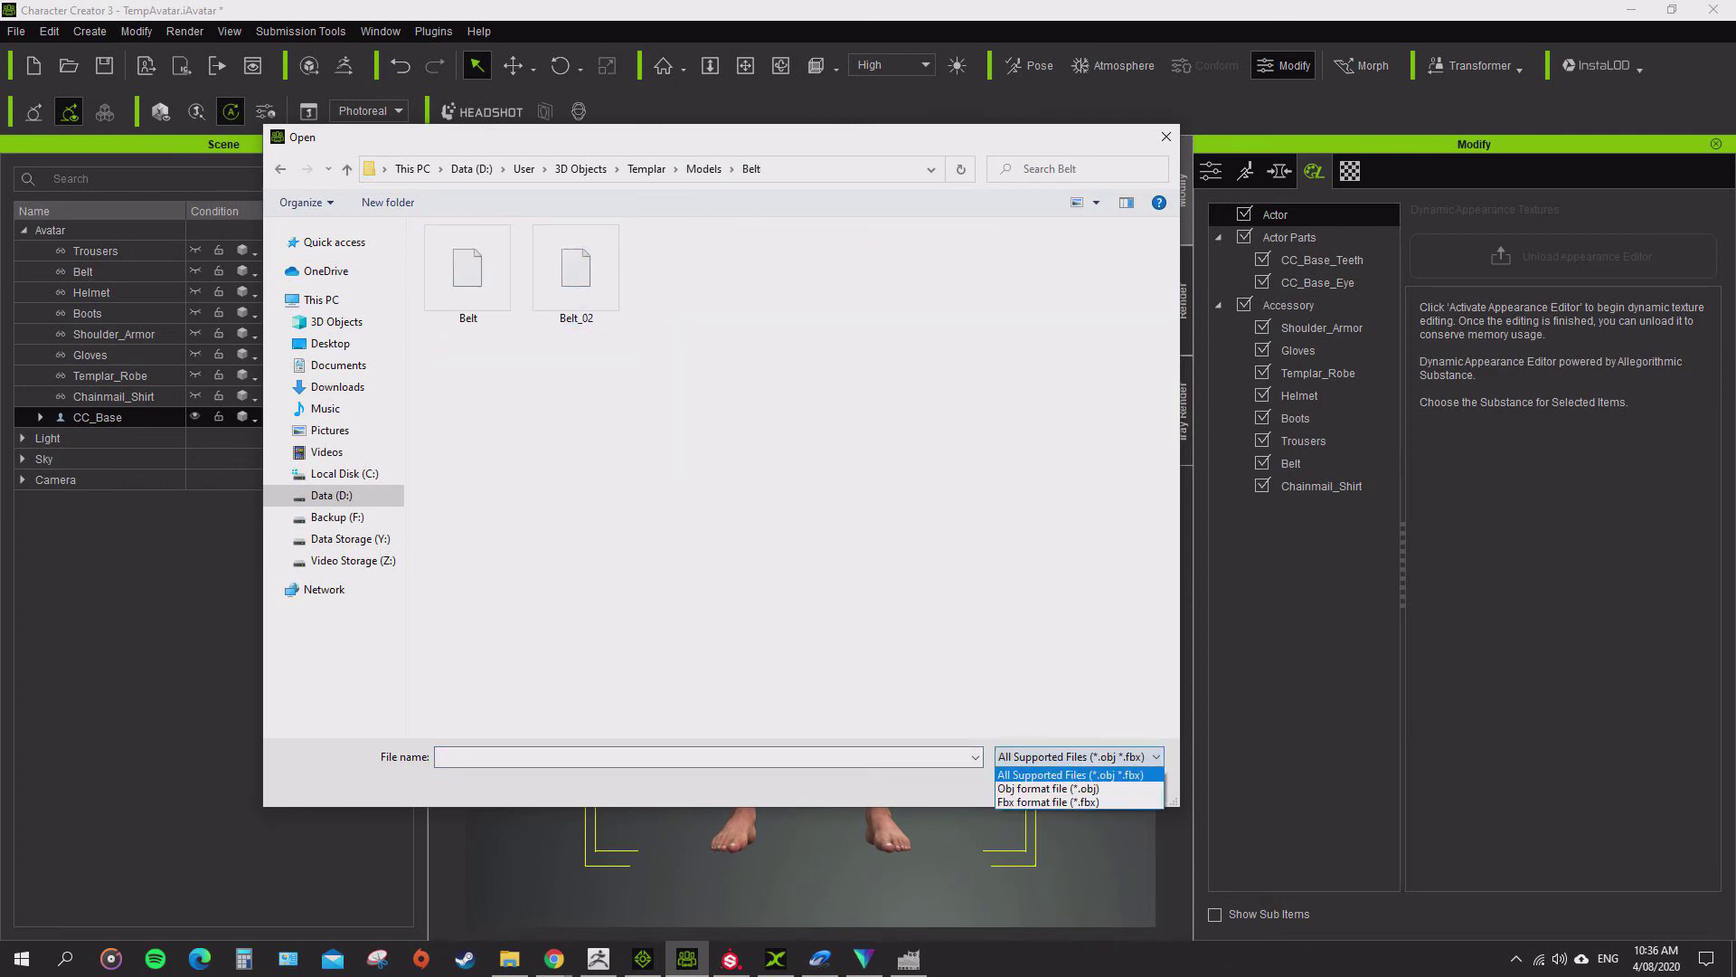
left_click(1049, 789)
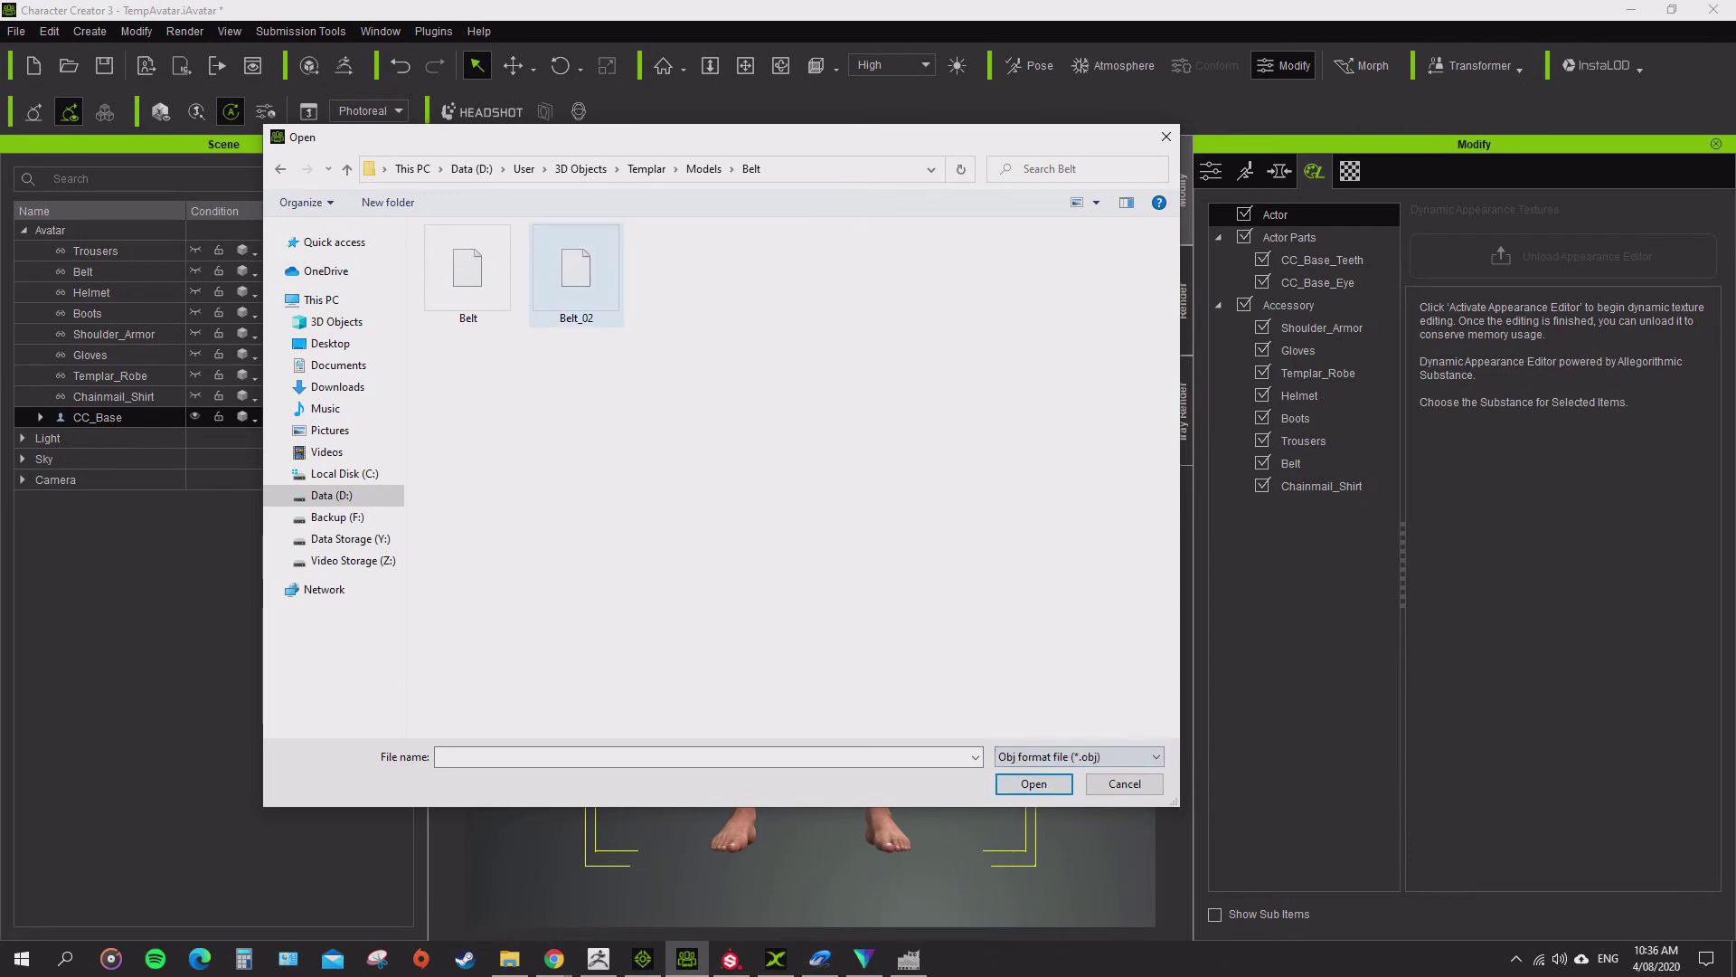
left_click_drag(578, 137, 611, 153)
double_click(500, 288)
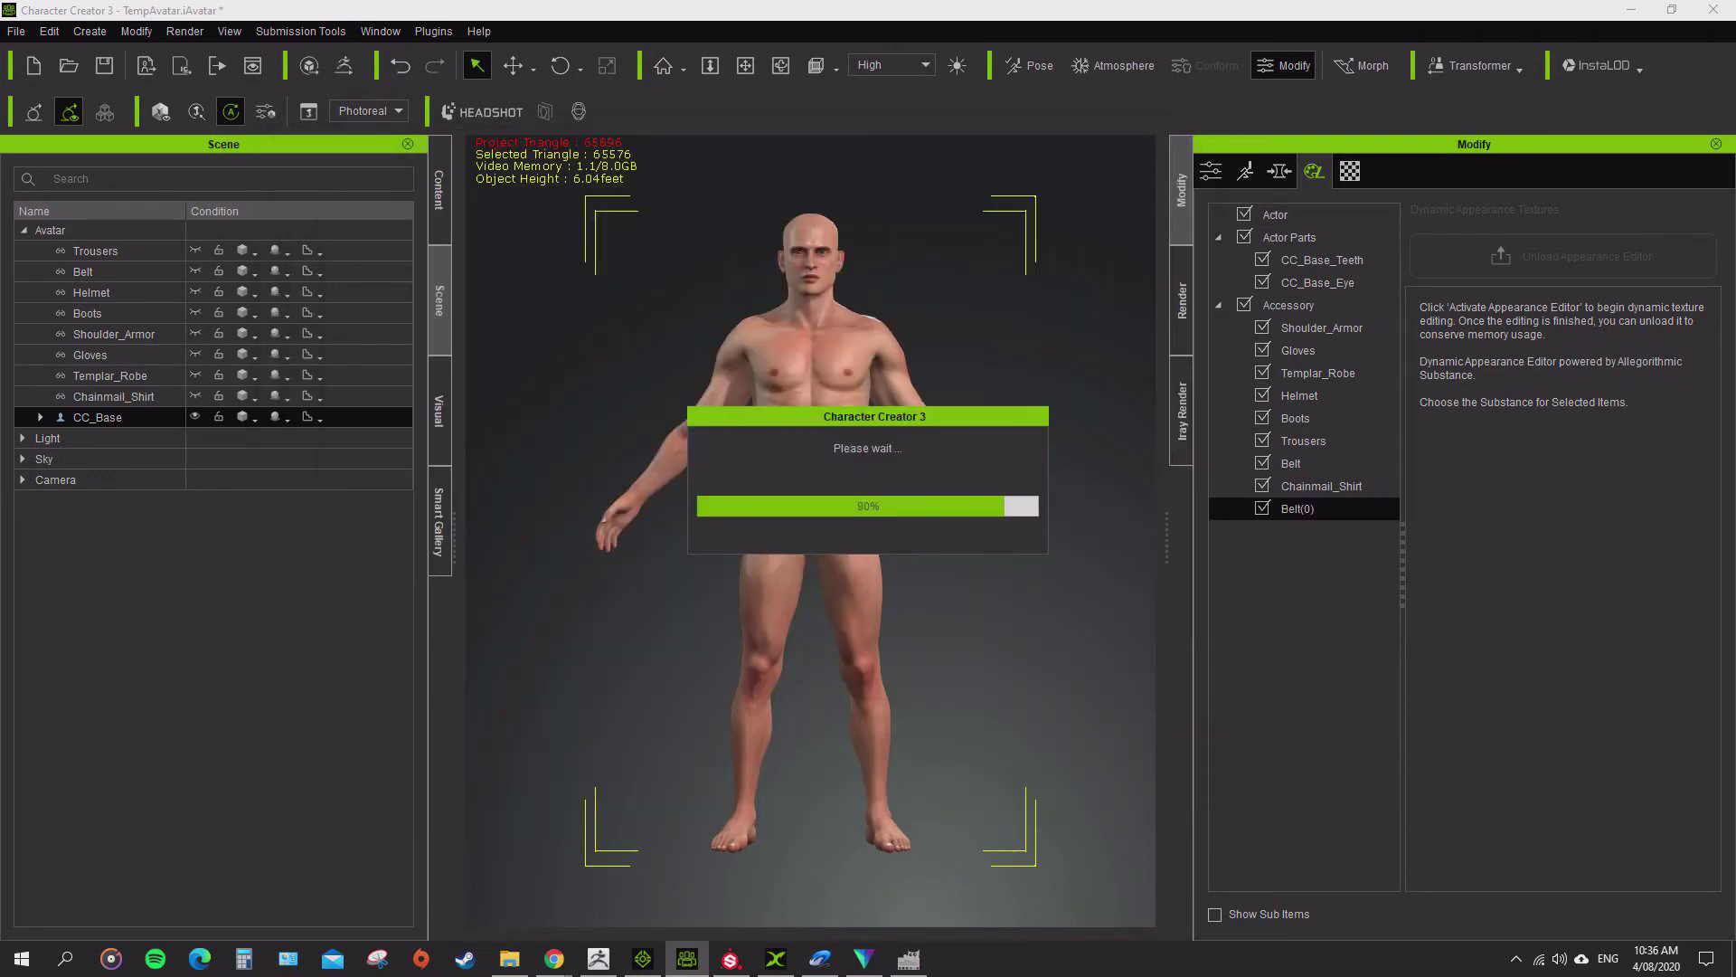
- Move the newly imported belt backward against the hips, to about -2.7 in Z
scroll(811, 531, "up", 10)
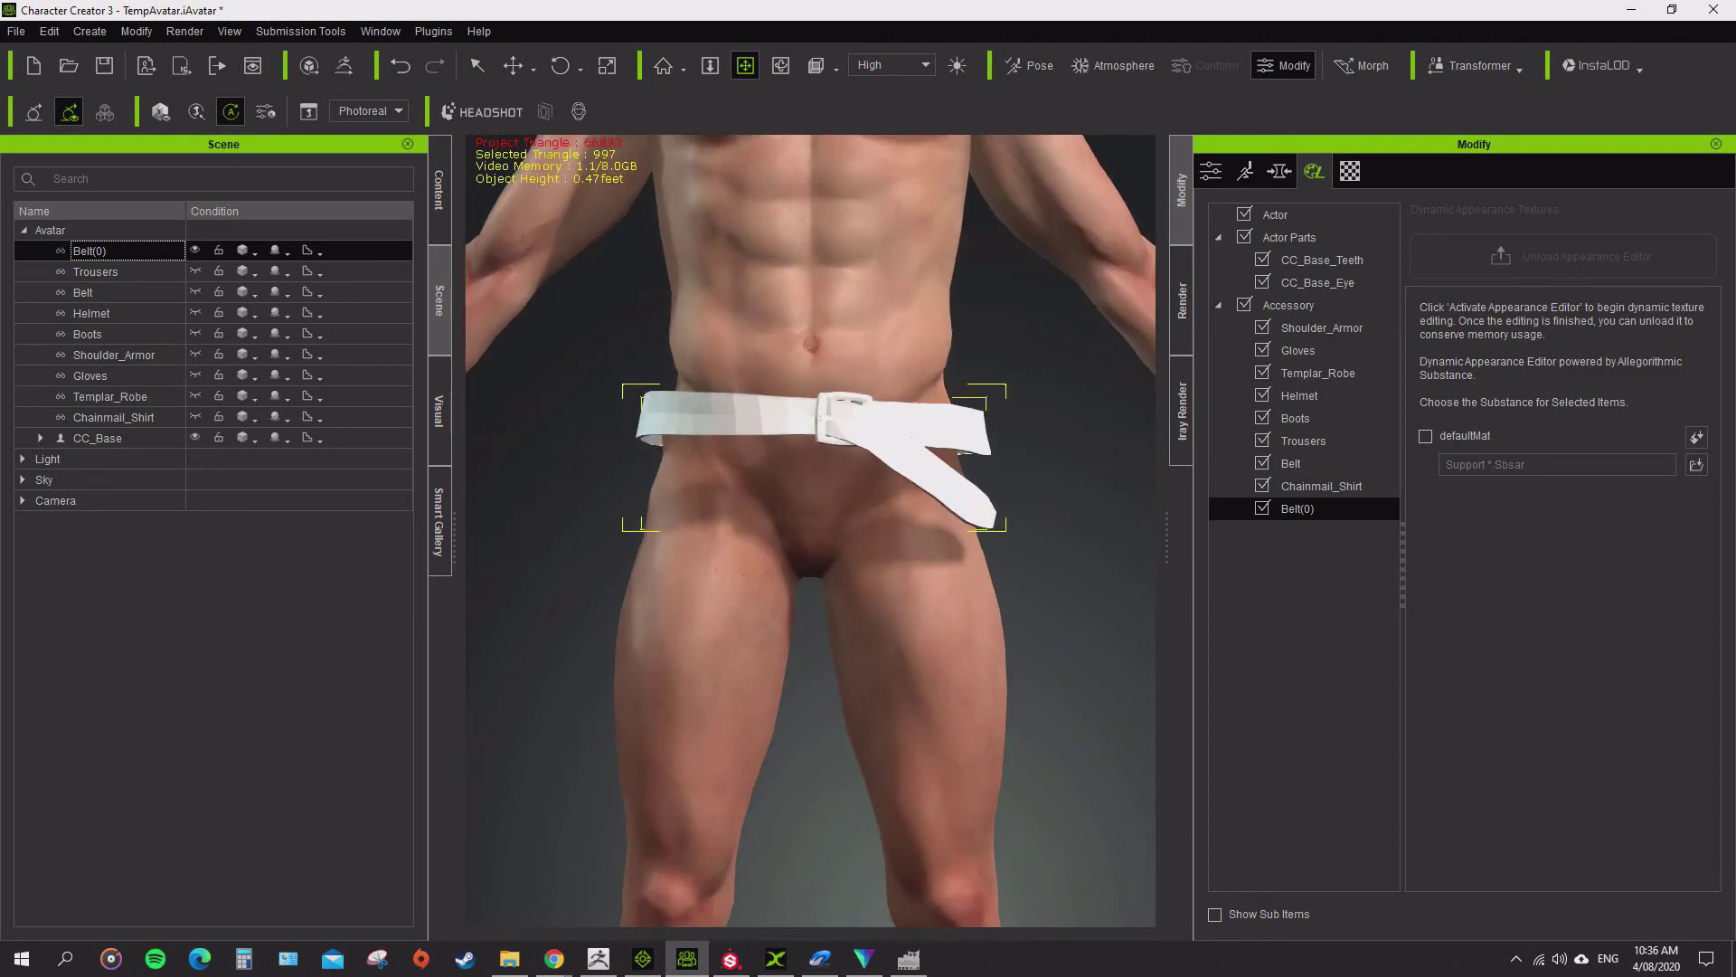
scroll(811, 531, "up", 2)
left_click_drag(796, 452, 814, 571)
right_click_drag(687, 543, 846, 565)
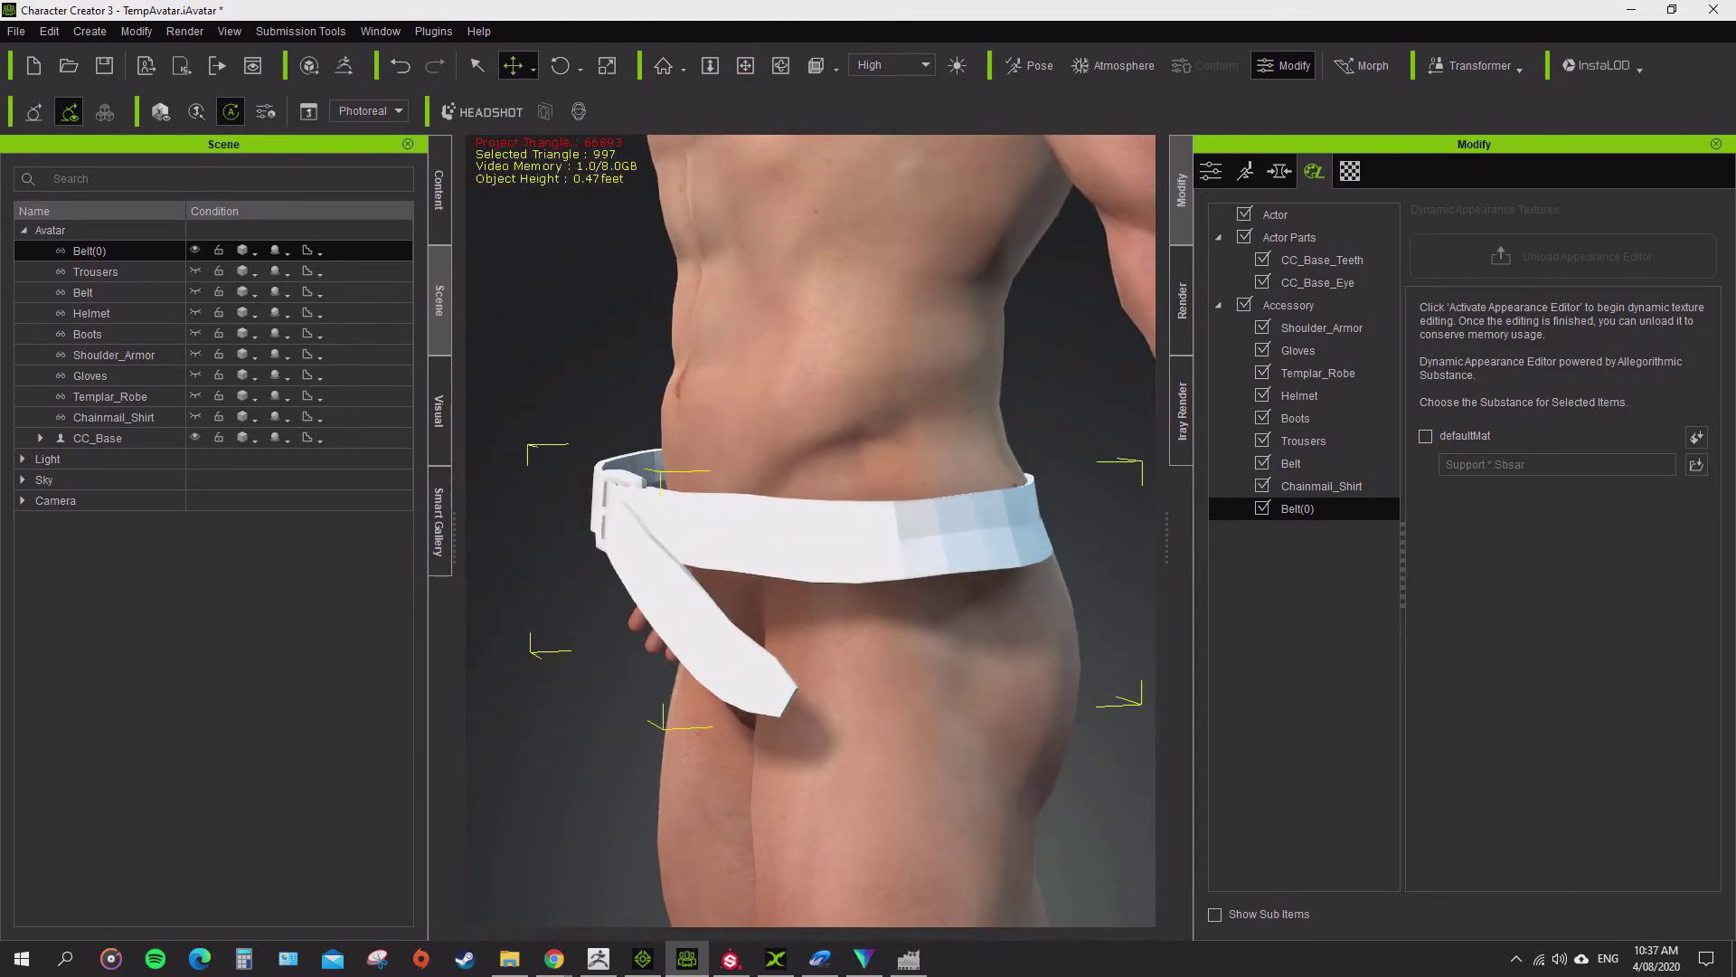
left_click(1211, 171)
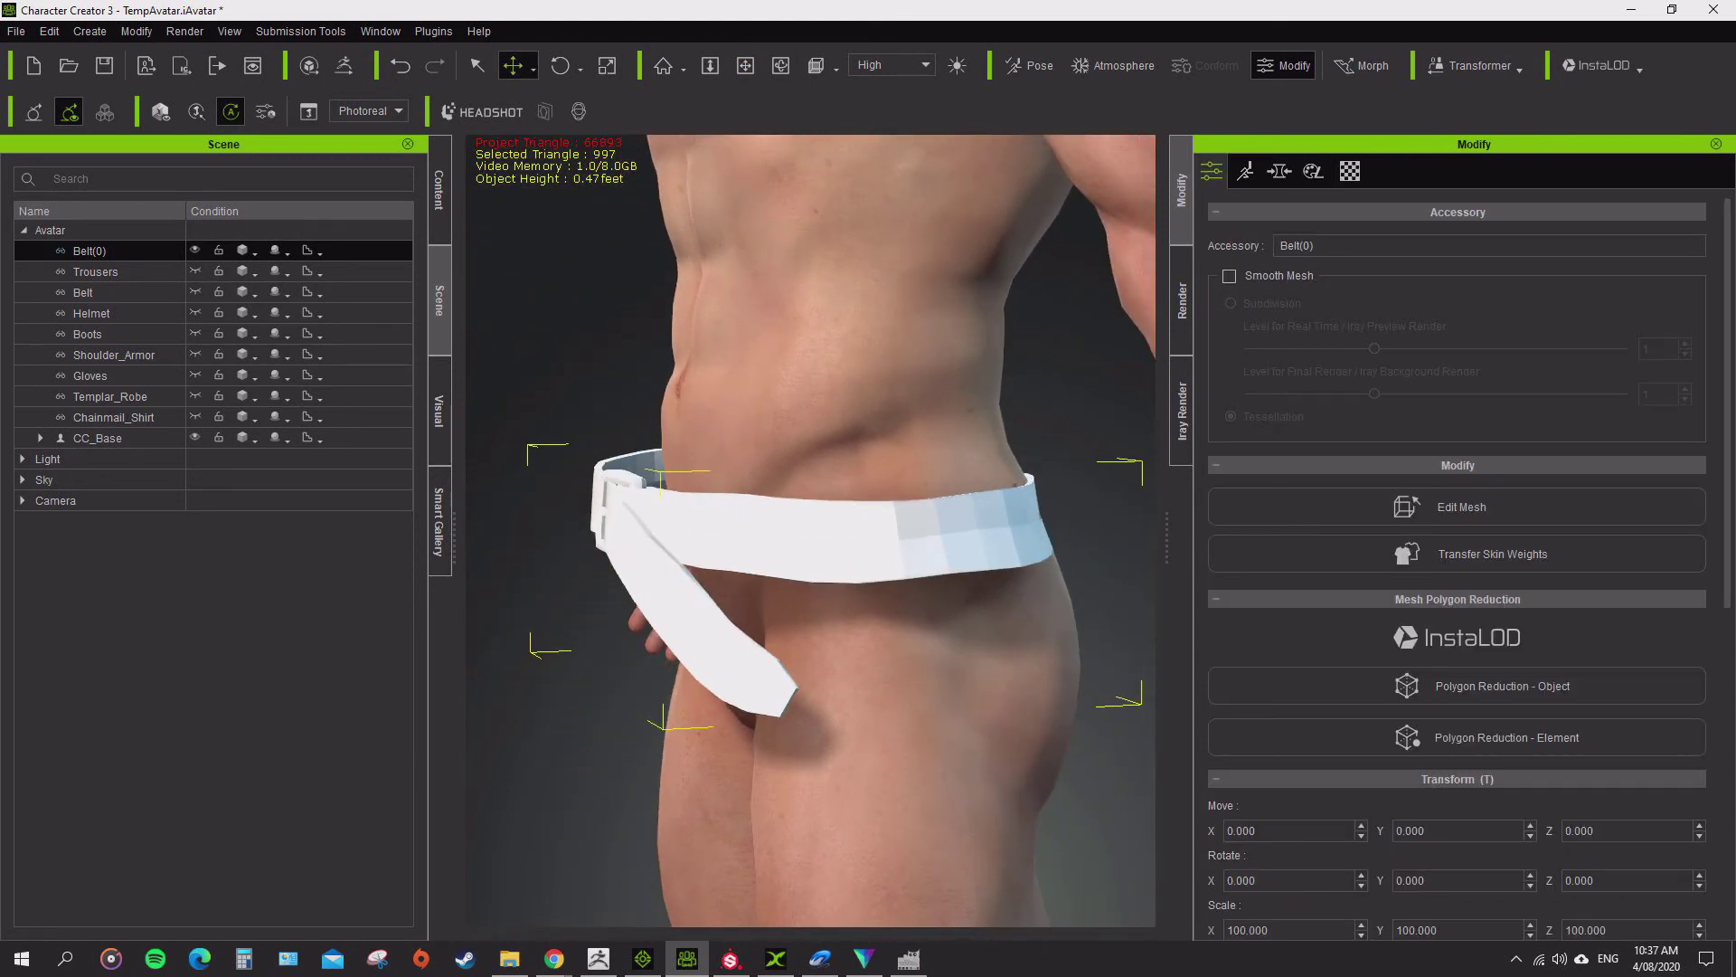
scroll(1456, 600, "down", 7)
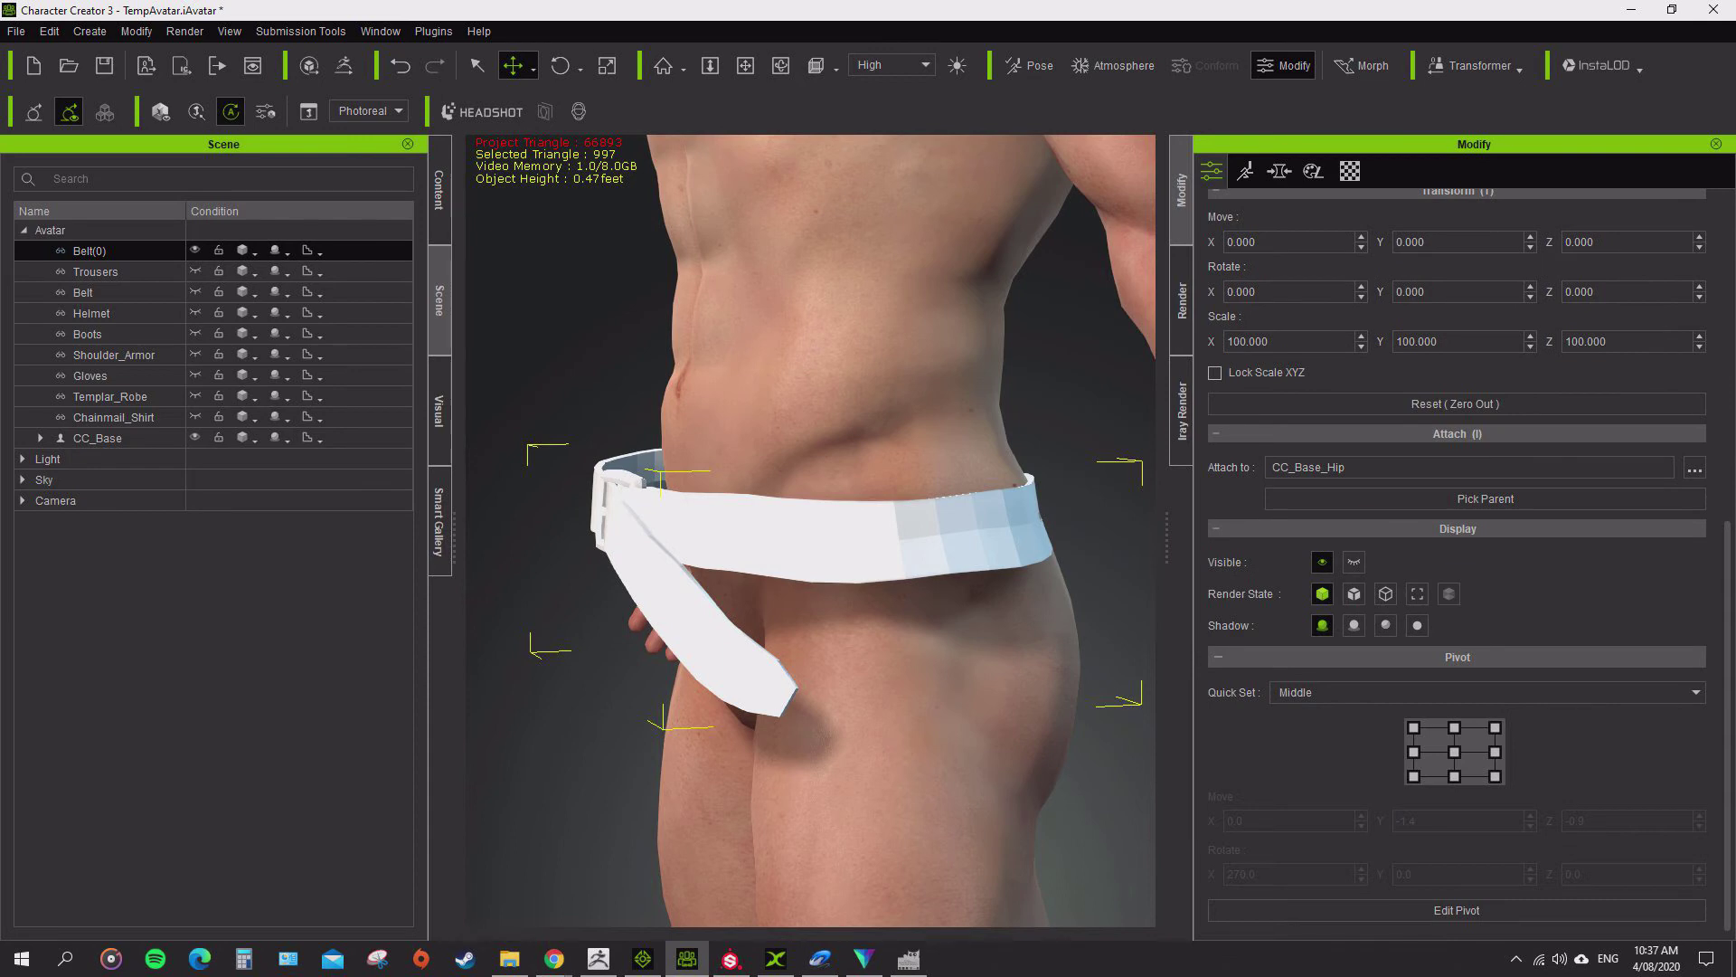
left_click_drag(931, 561, 965, 560)
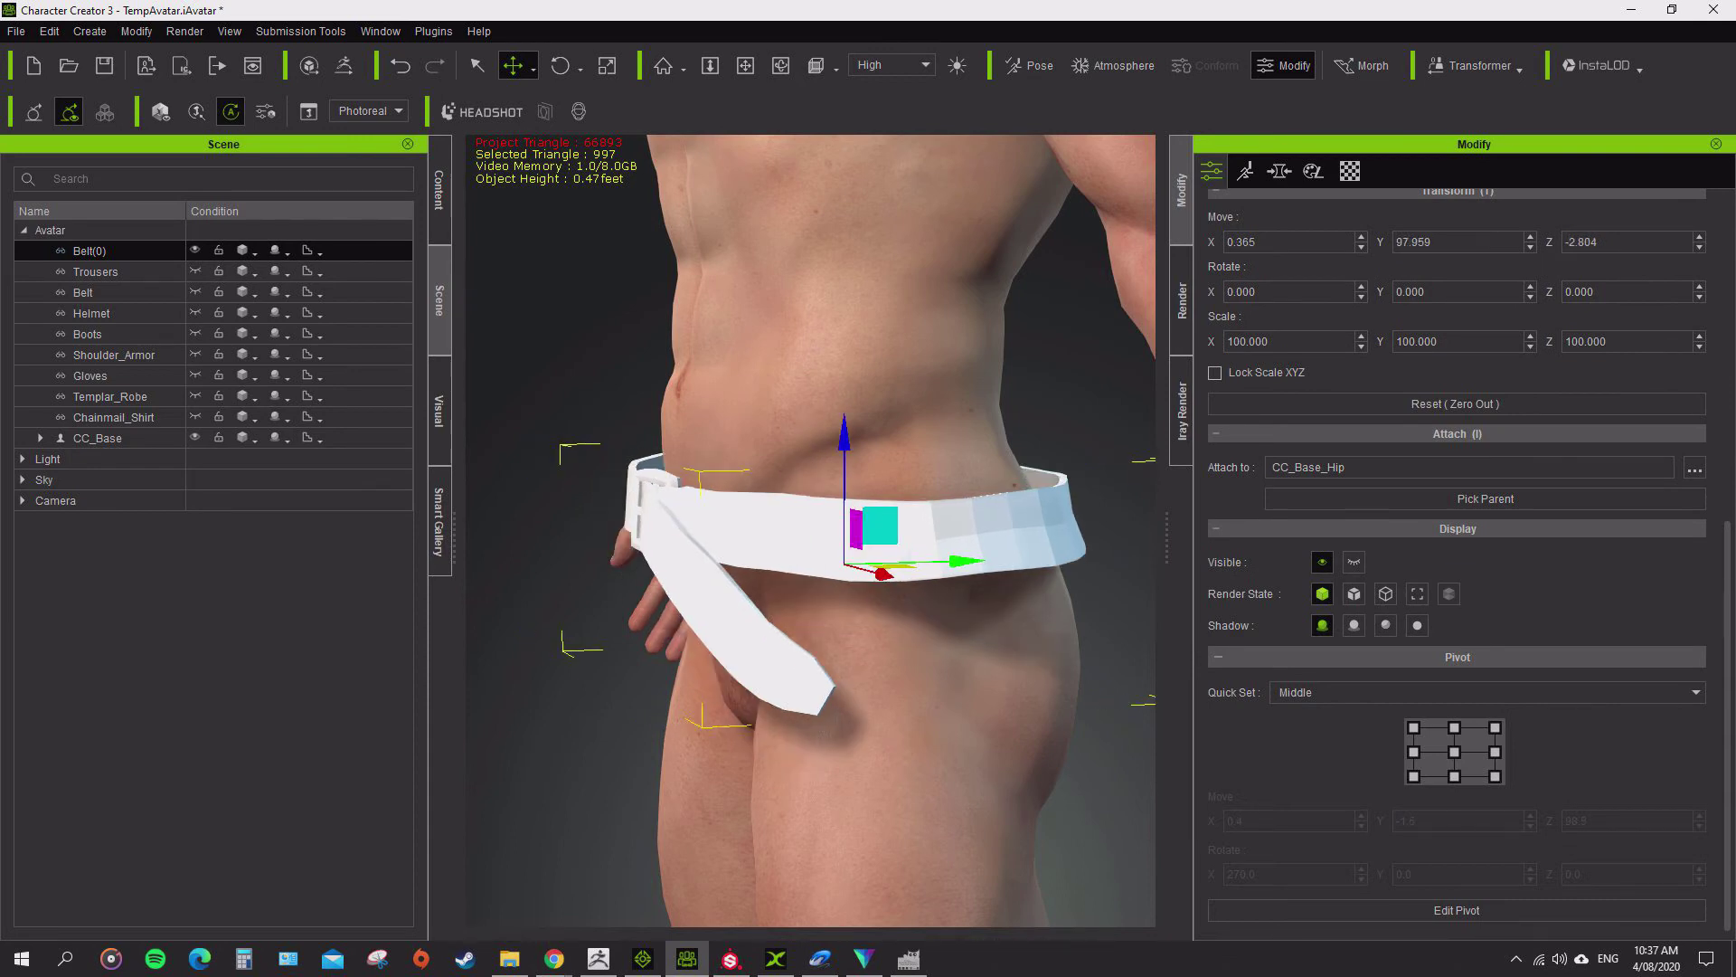
right_click_drag(813, 542, 1013, 543, "alt")
scroll(811, 531, "down", 5)
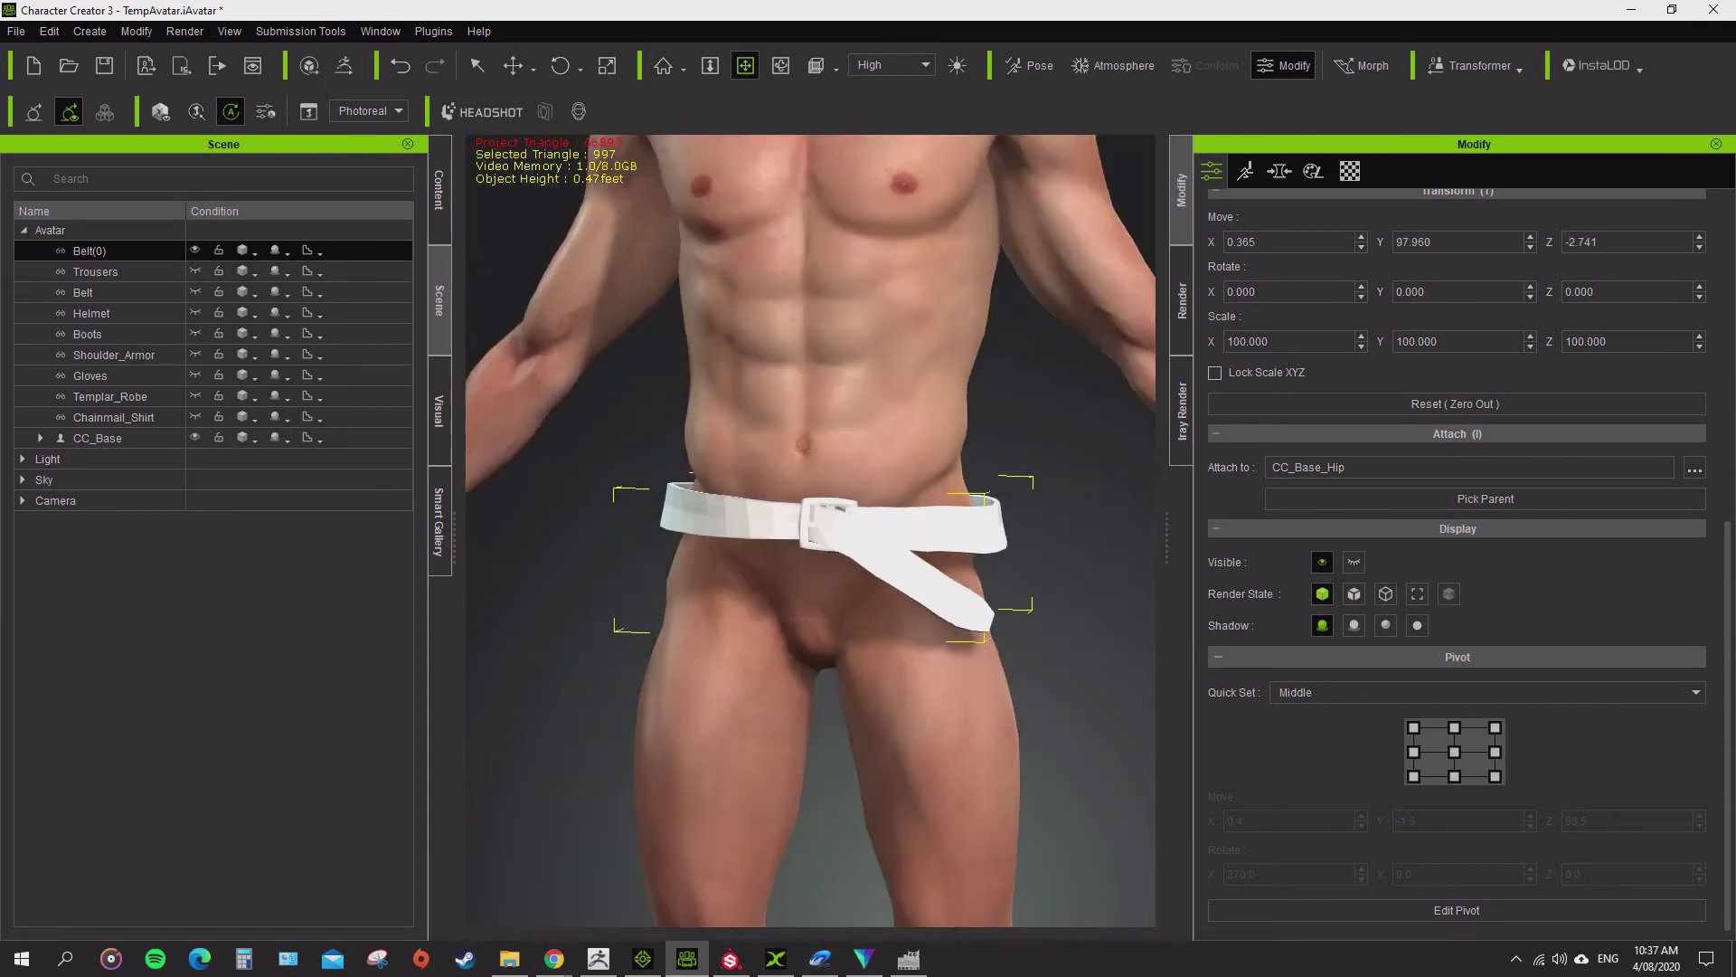
- Import the Templar_Robe file from the Models\Templar Robe folder as a new accessory
left_click(90, 31)
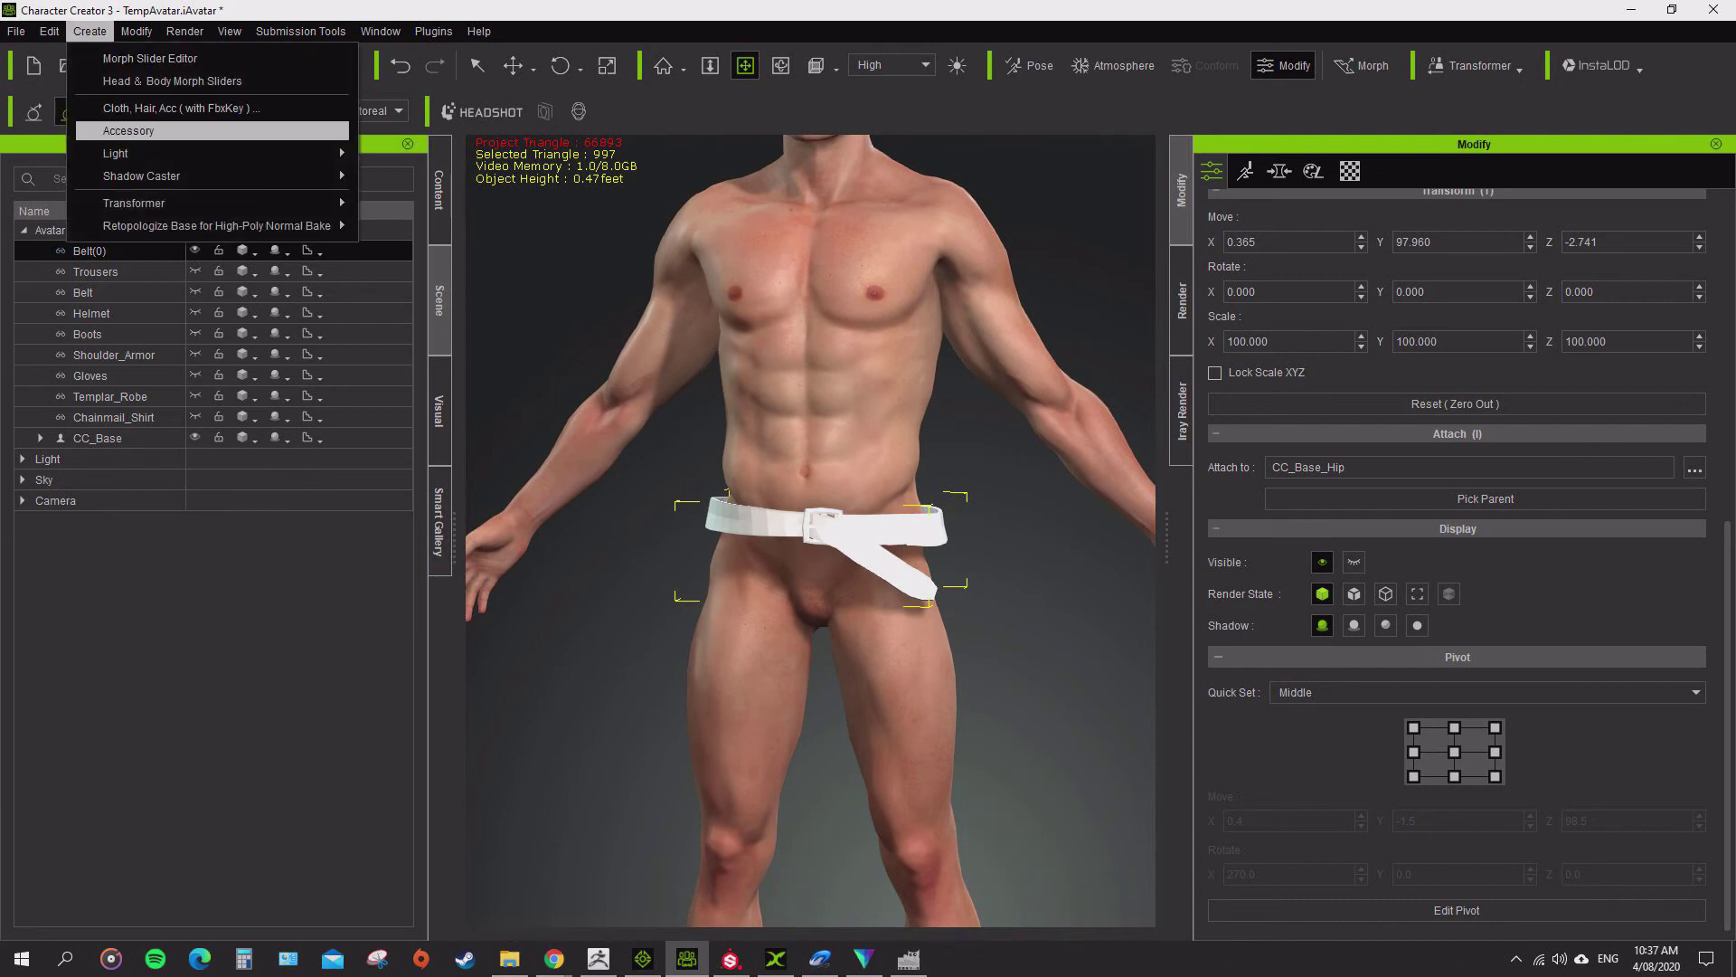
left_click(135, 131)
left_click(736, 183)
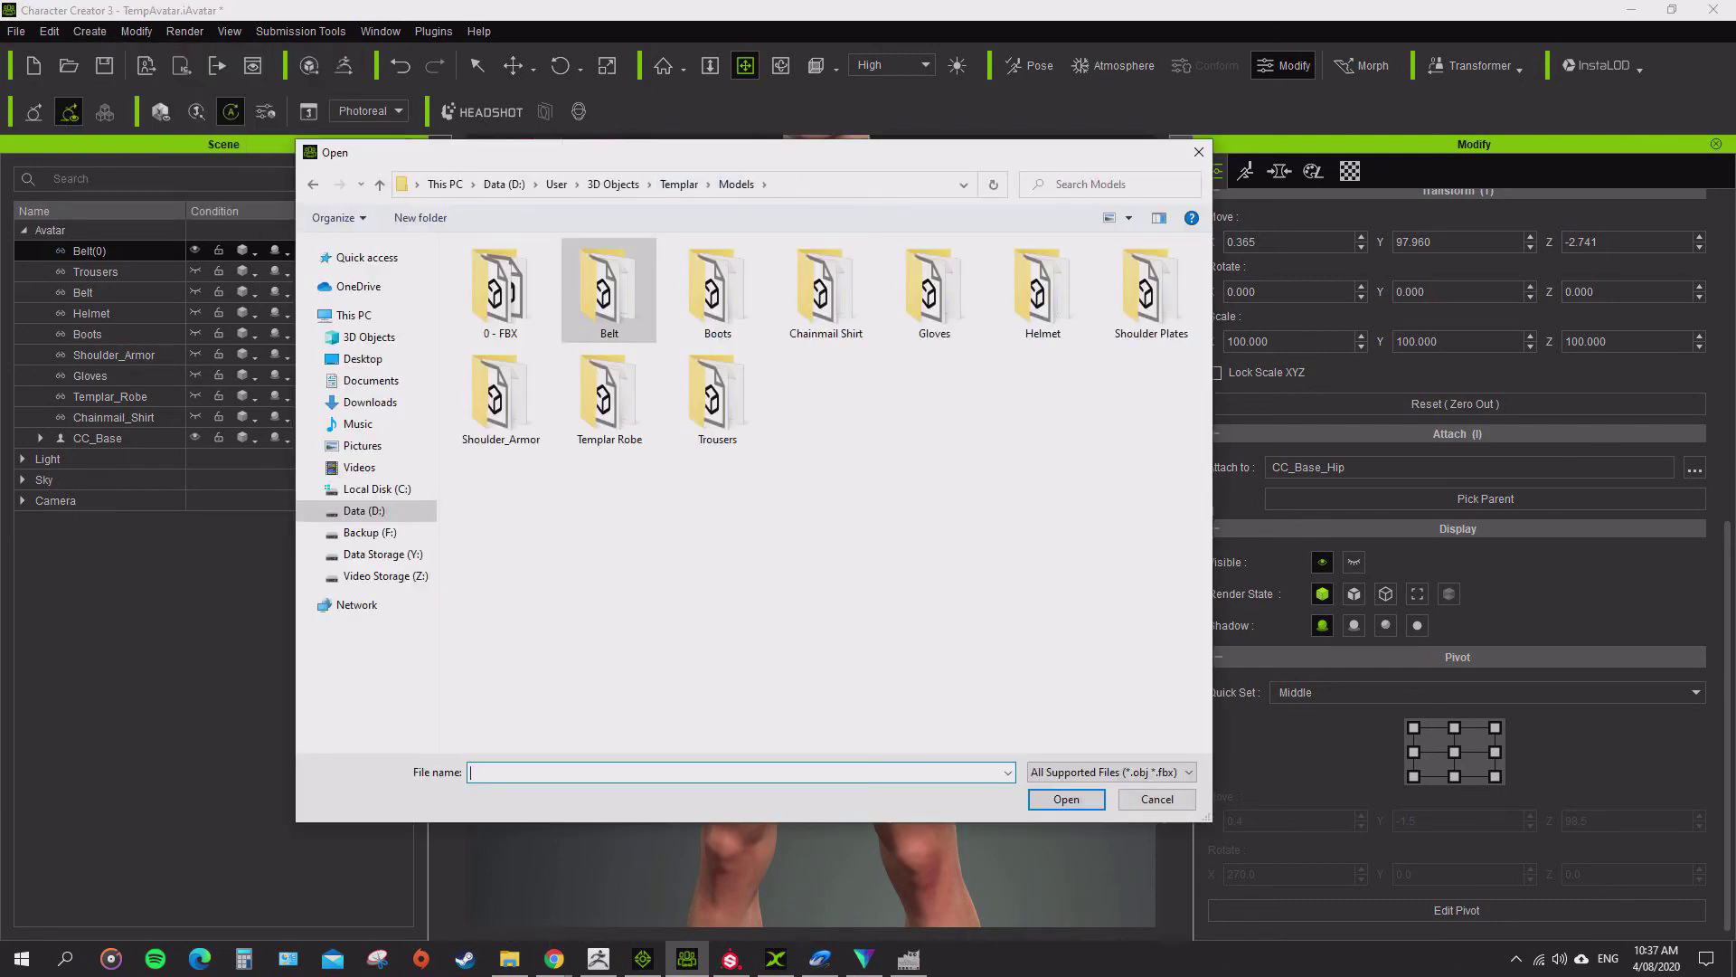
double_click(609, 398)
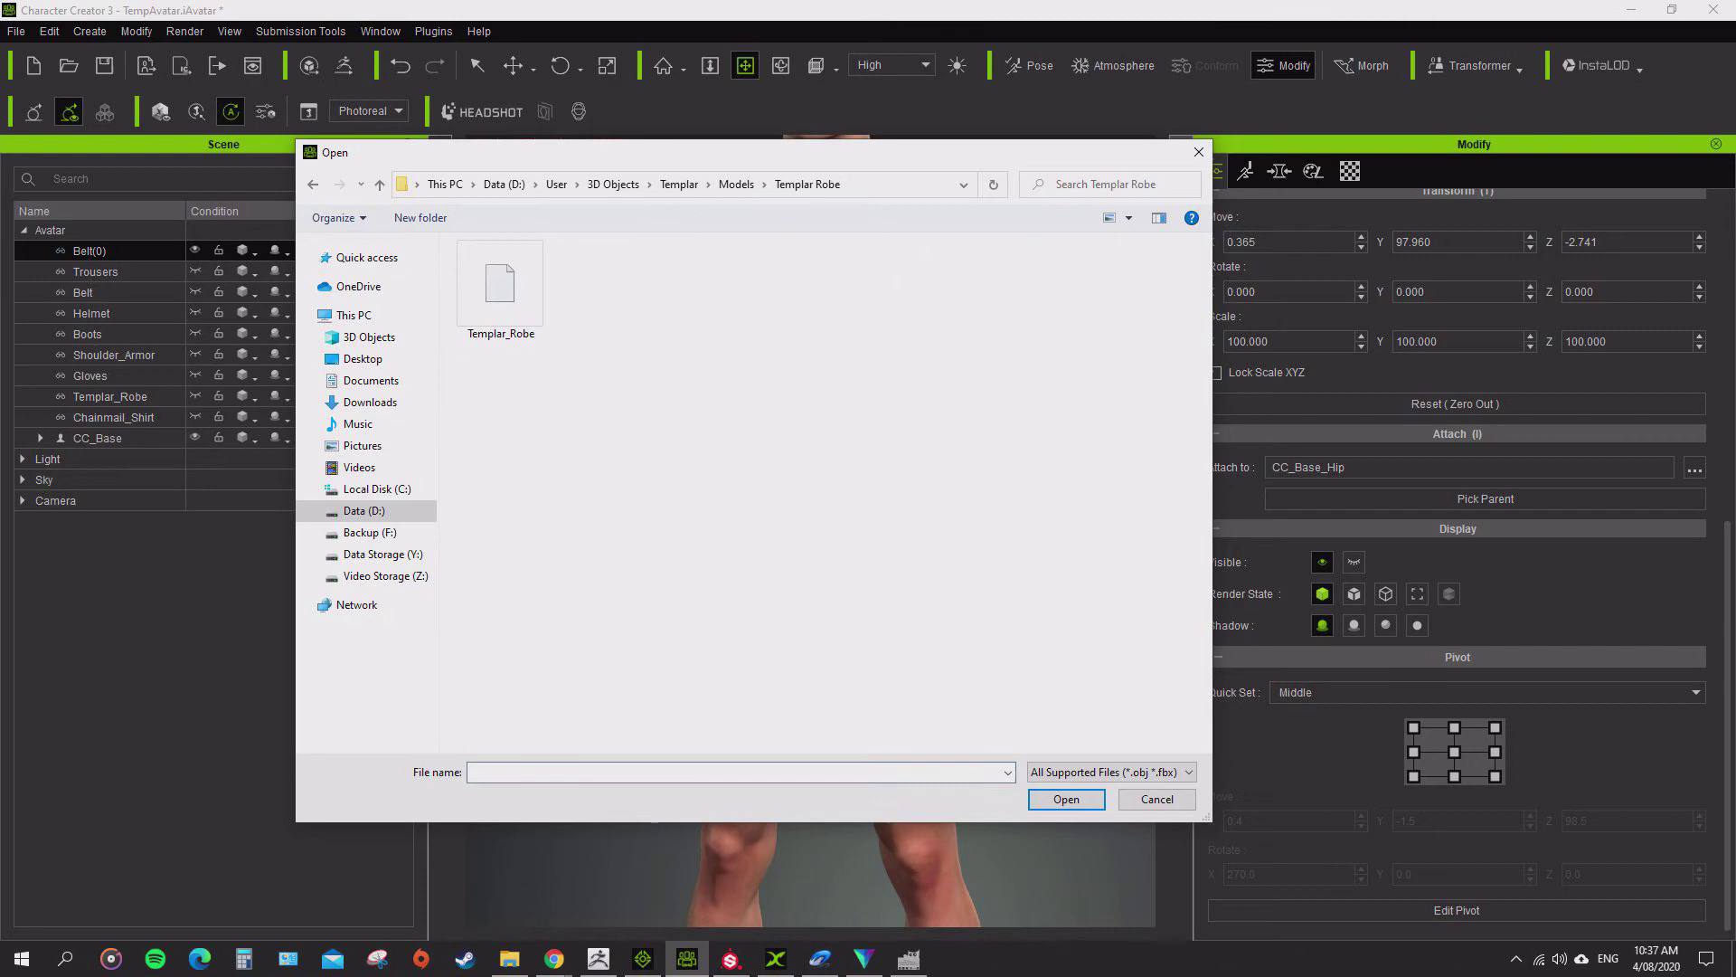
double_click(501, 291)
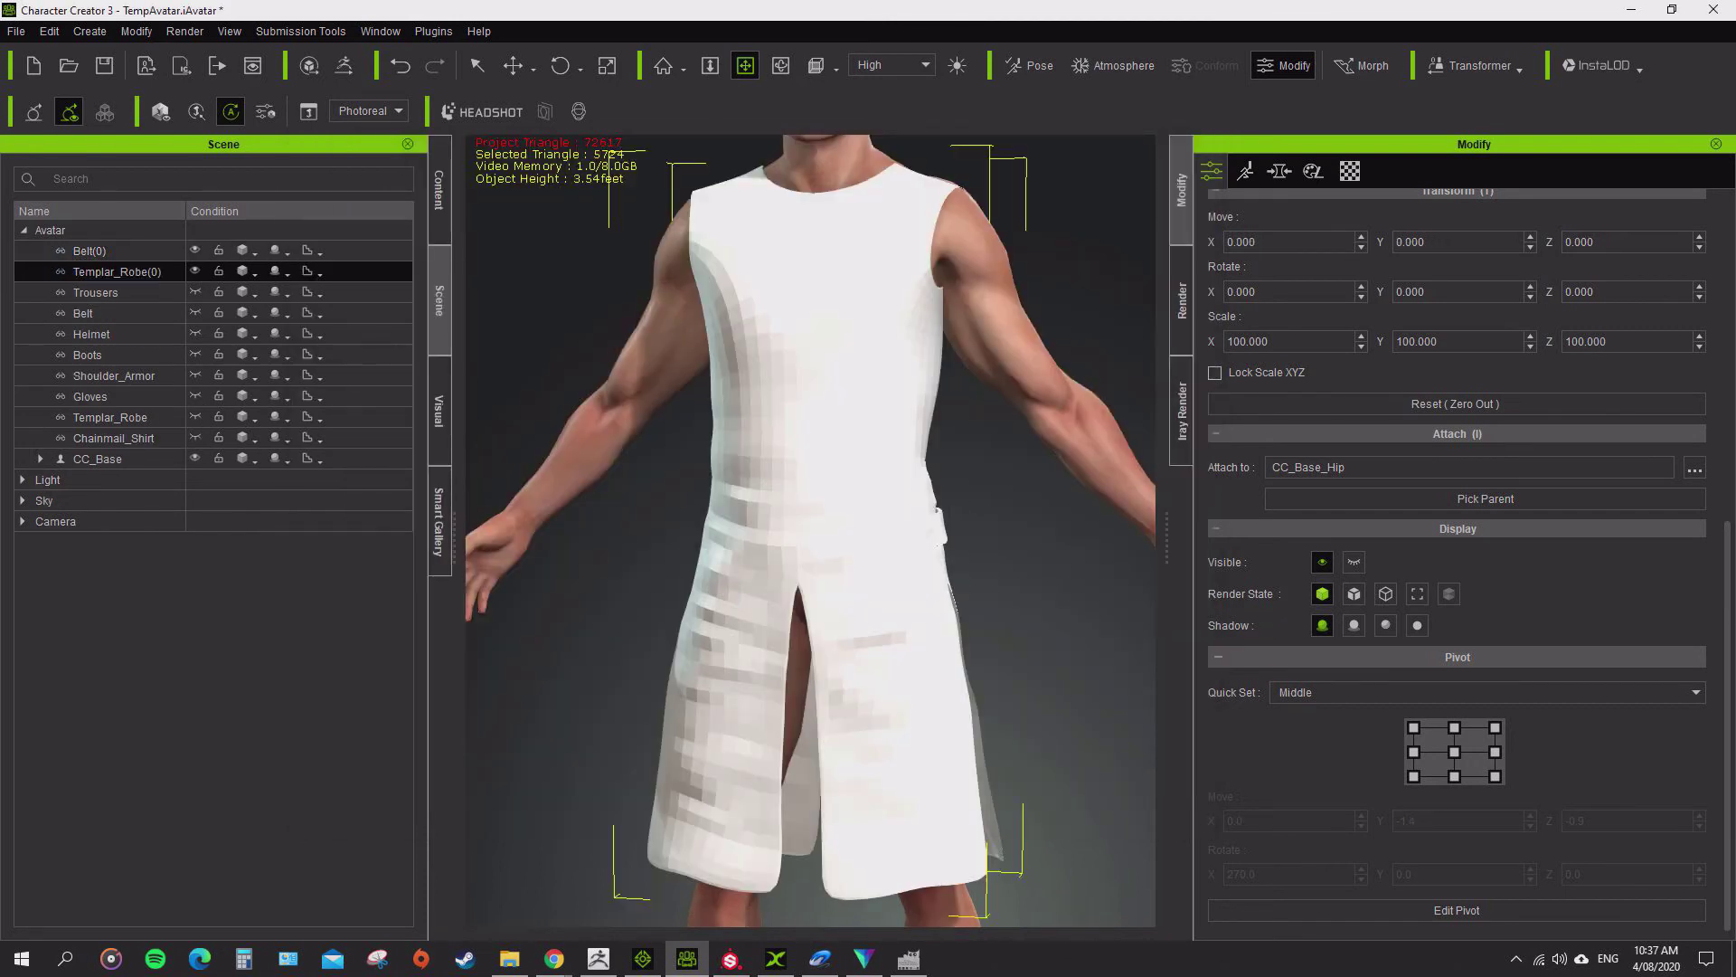
- Move the imported robe backward to about -4.3 in Z and raise it to about 101.7 in Y to fit the torso
scroll(810, 531, "down", 2)
right_click_drag(810, 531, 1004, 530)
key("w")
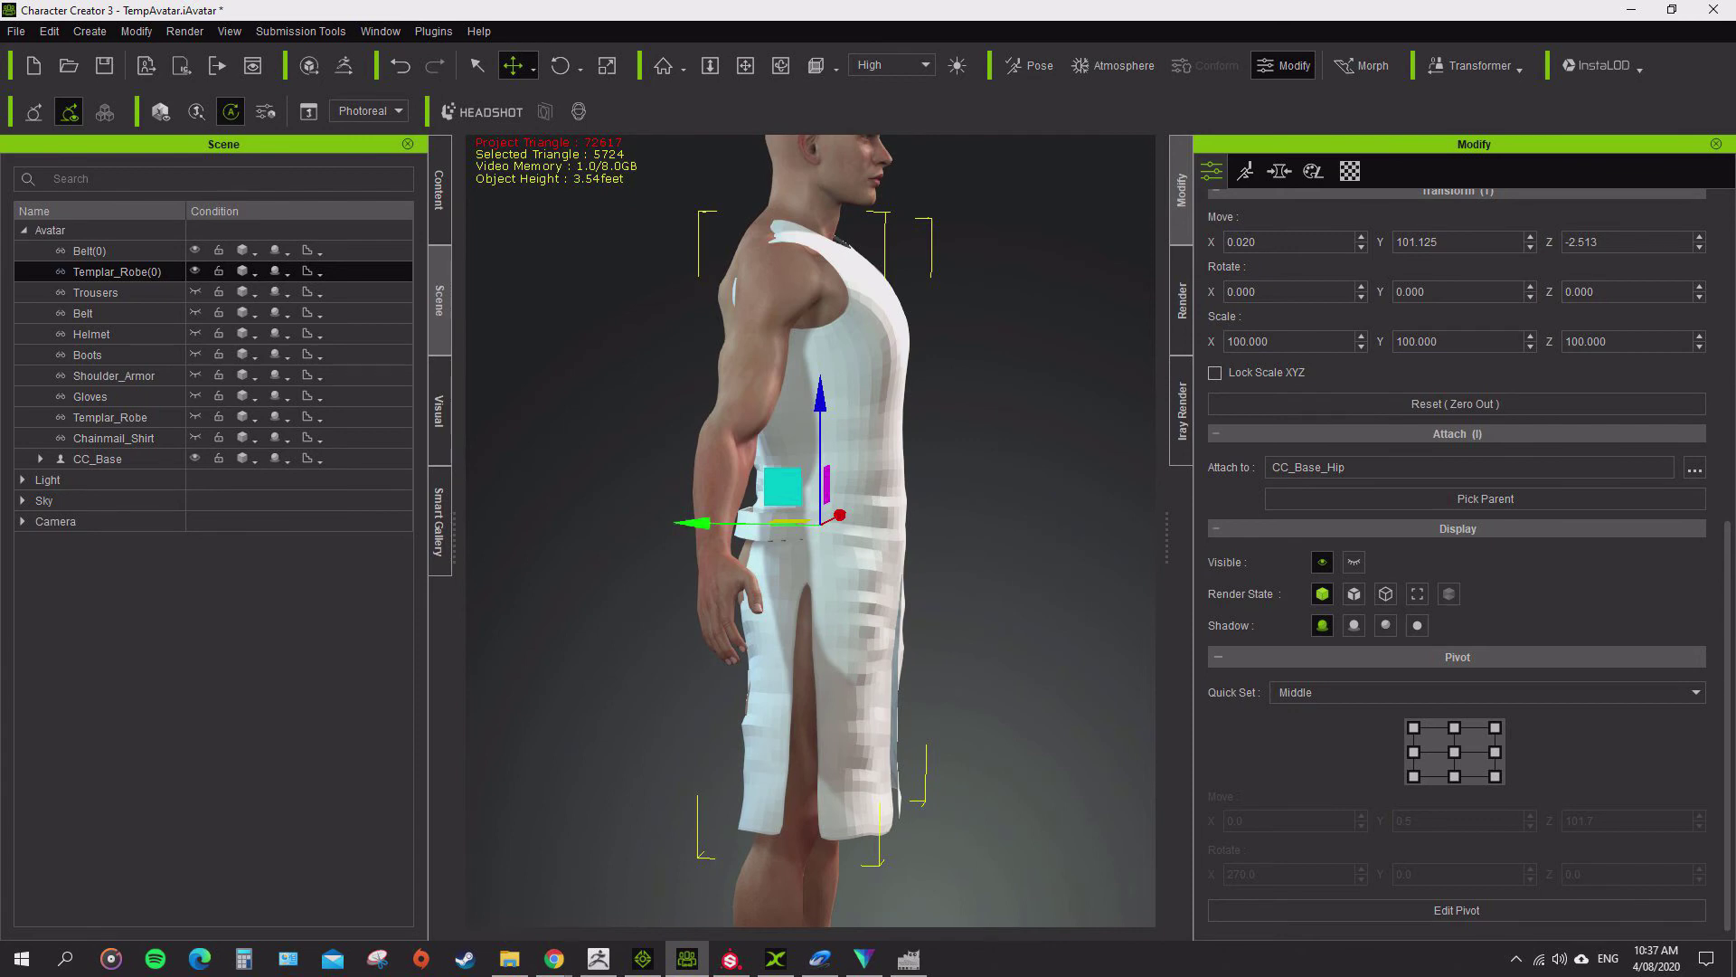
left_click_drag(695, 523, 683, 522)
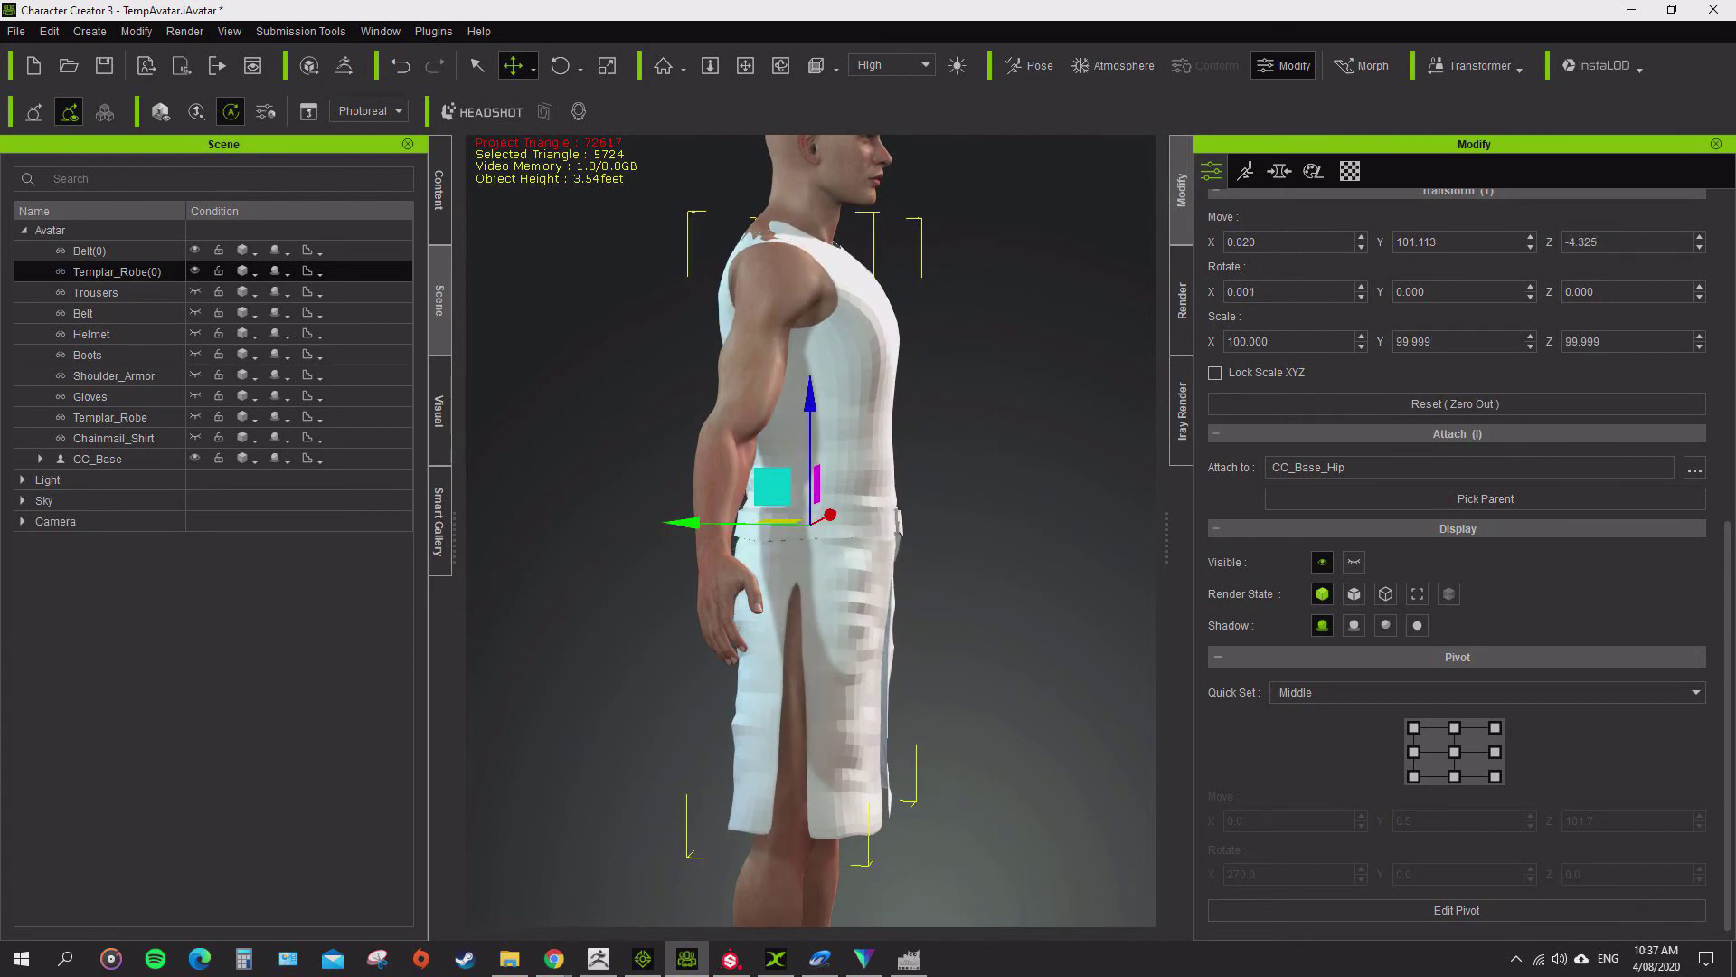
left_click_drag(810, 398, 810, 395)
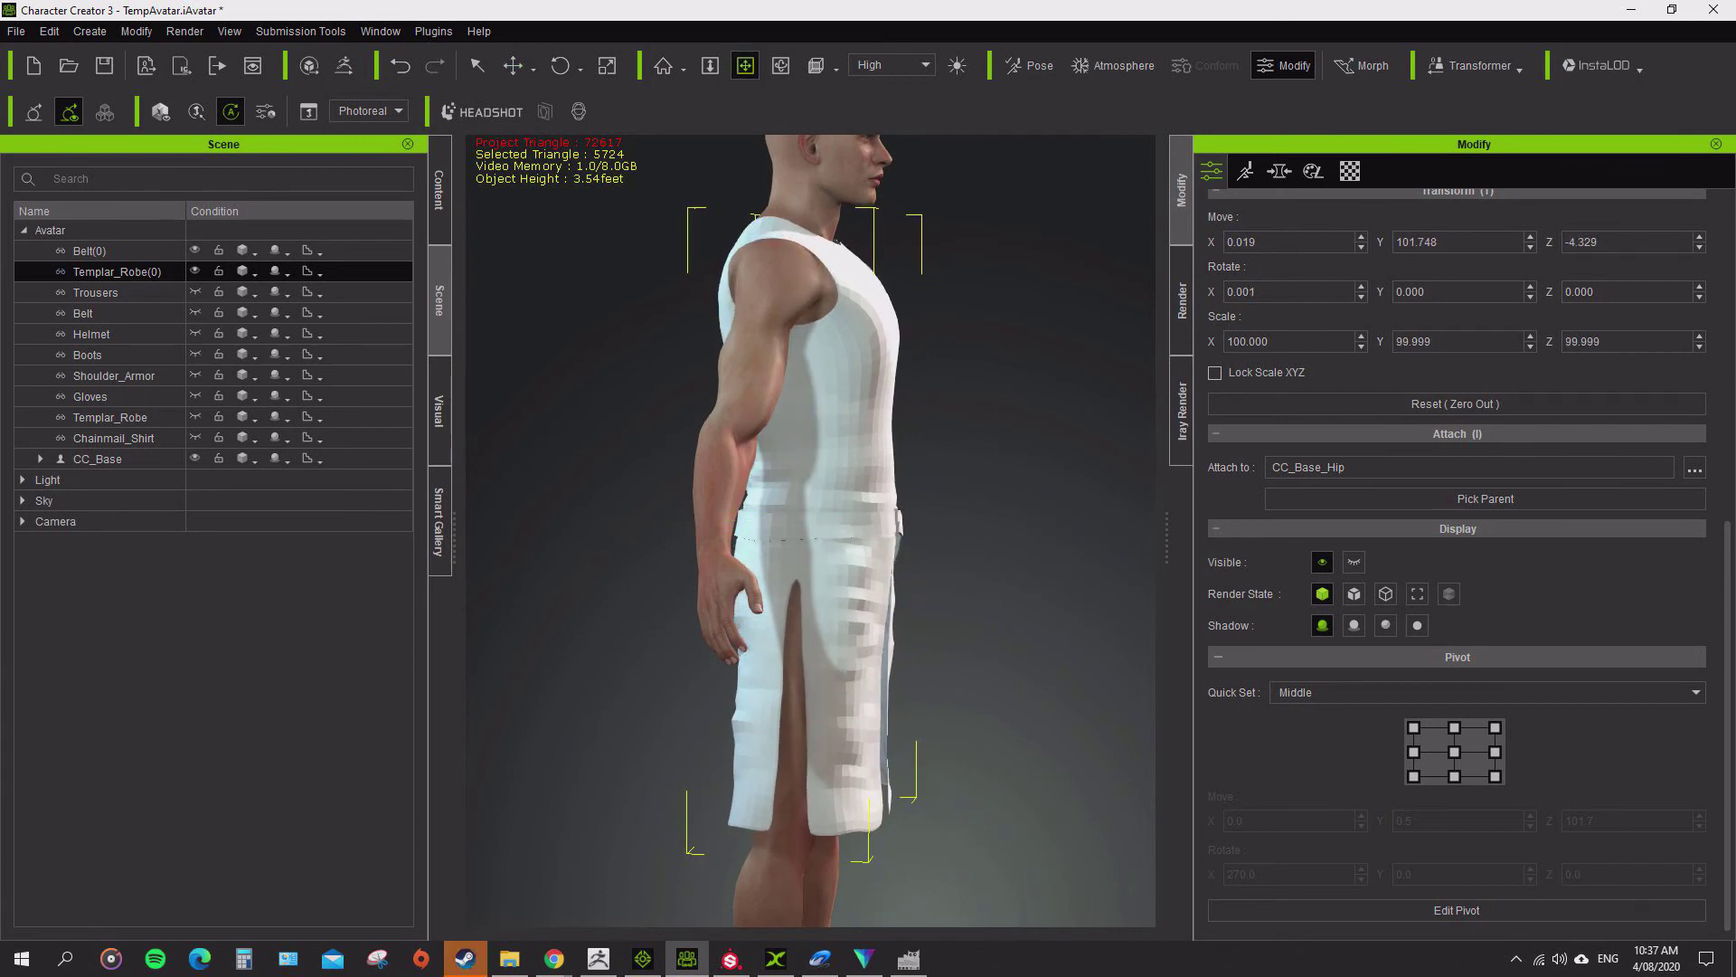
- Examine the imported robe and belt up close from the side and front, checking their overlap and the surface shading
right_click_drag(810, 531, 1049, 531)
scroll(811, 531, "up", 4)
right_click_drag(810, 531, 985, 531)
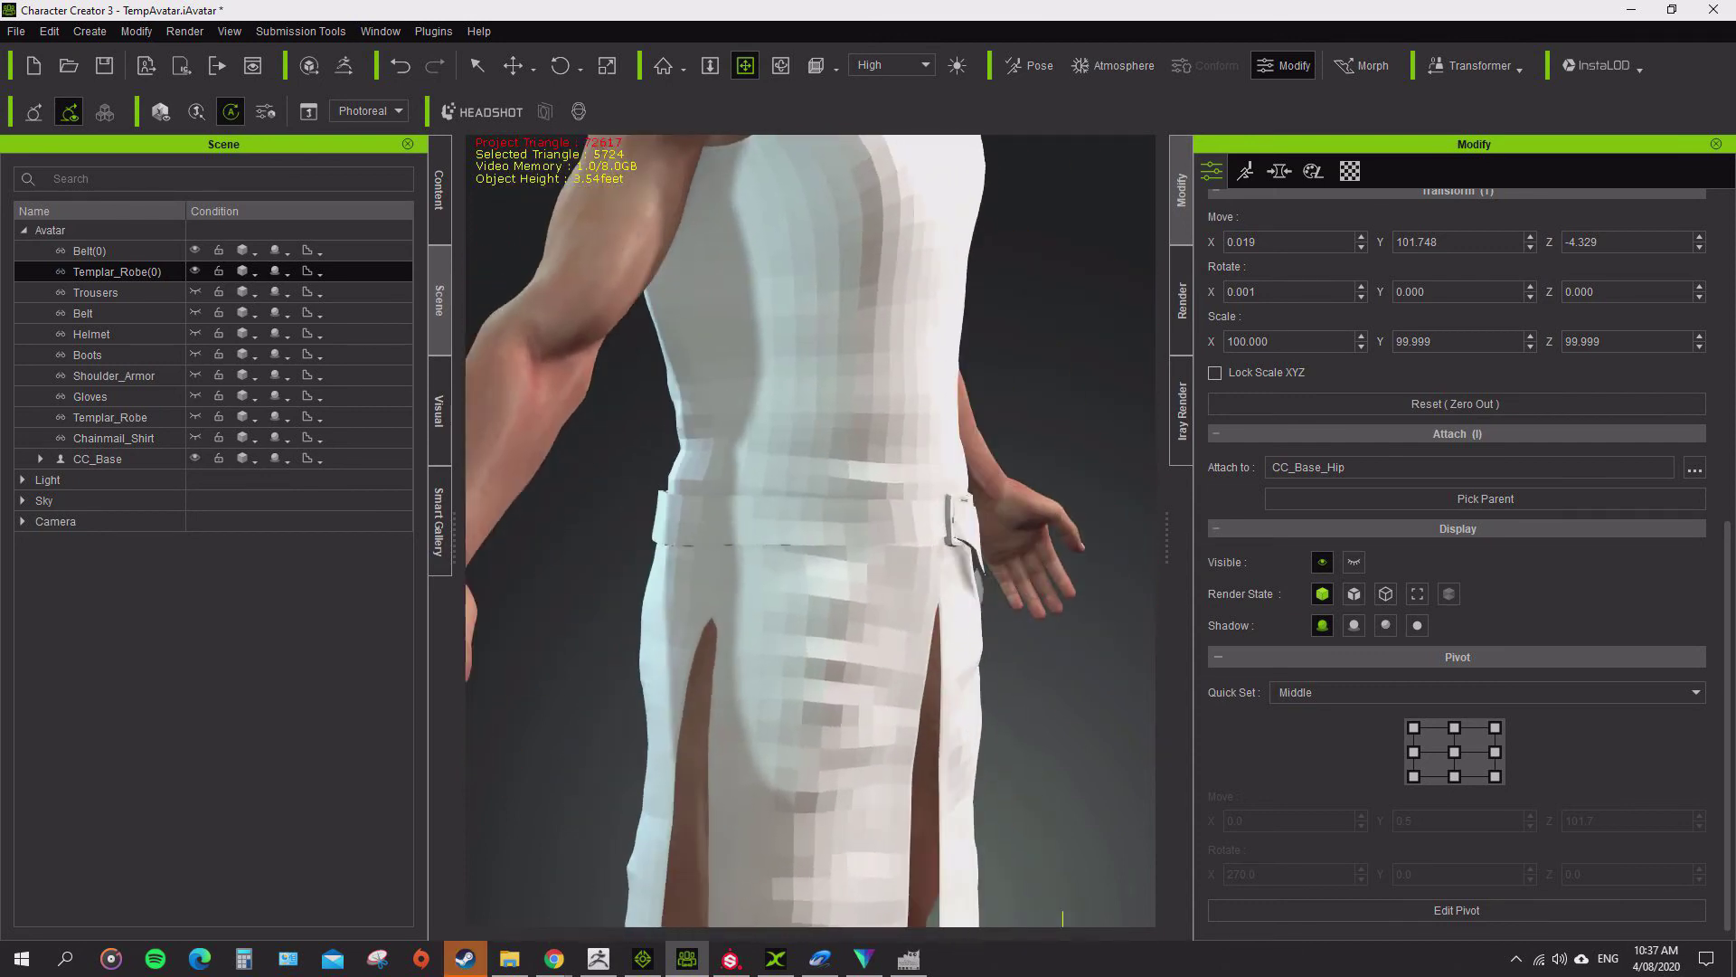
middle_click_drag(810, 530, 810, 768)
right_click_drag(940, 531, 827, 530)
scroll(810, 531, "down", 3)
middle_click_drag(810, 624, 787, 531)
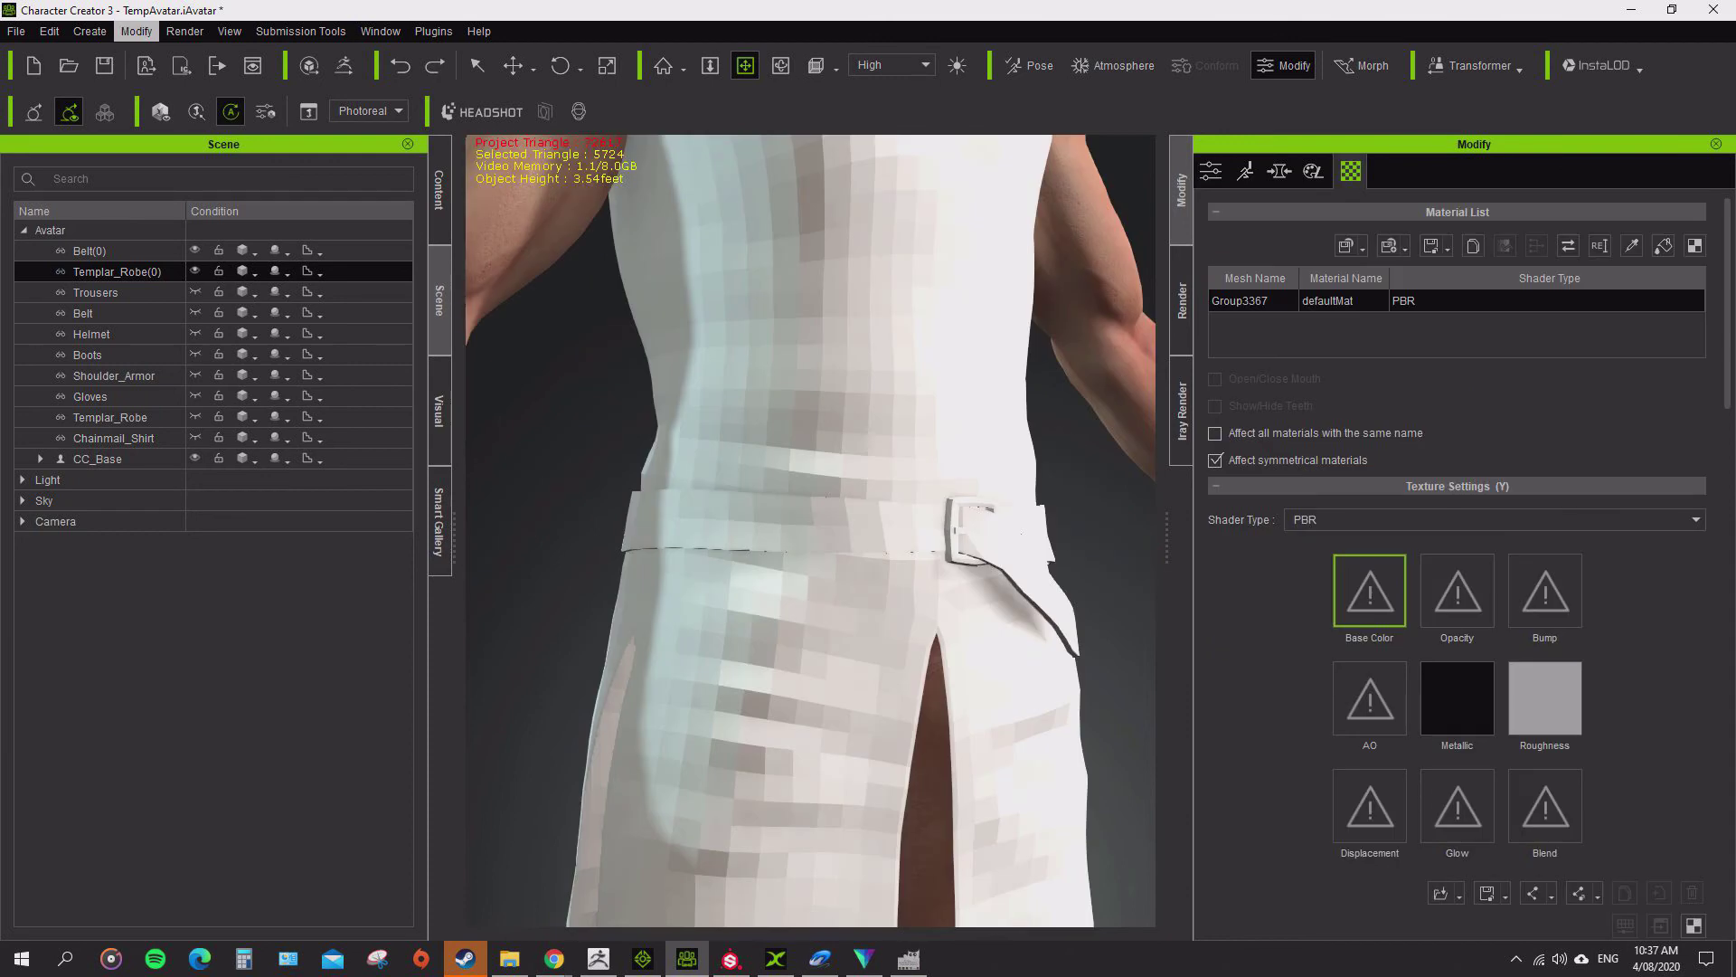
- Auto smooth the normals of the newly imported Templar robe with an angle of 45 using Edit Normals
left_click(136, 31)
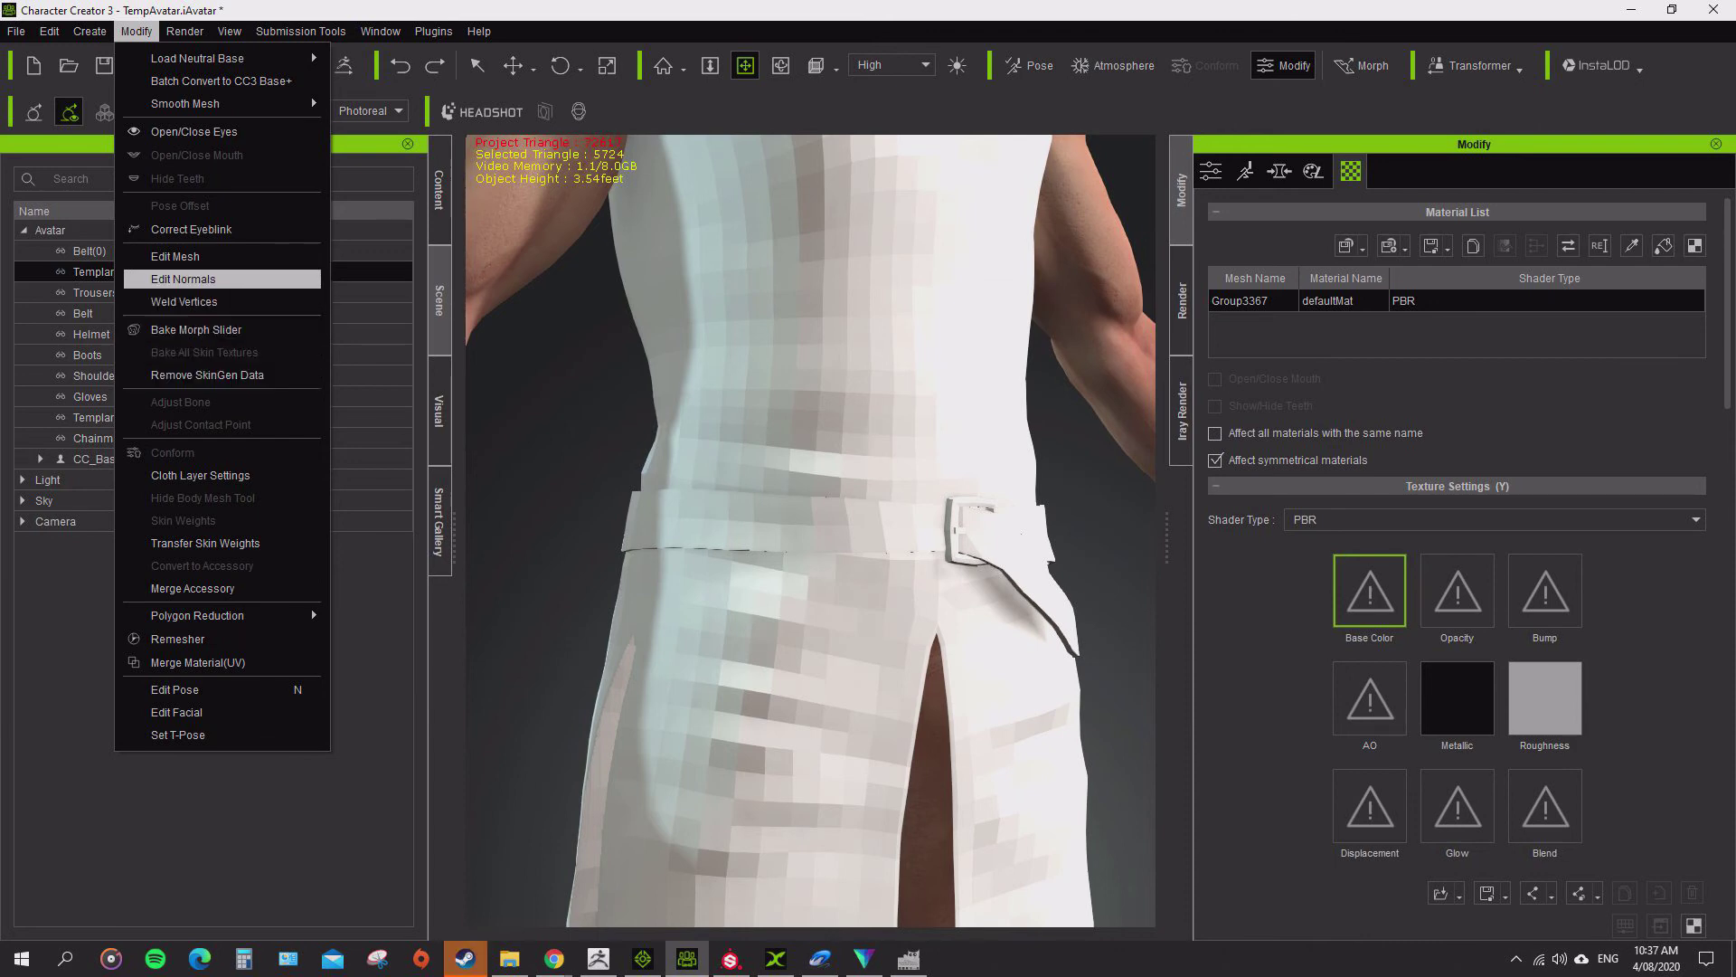
key("Return")
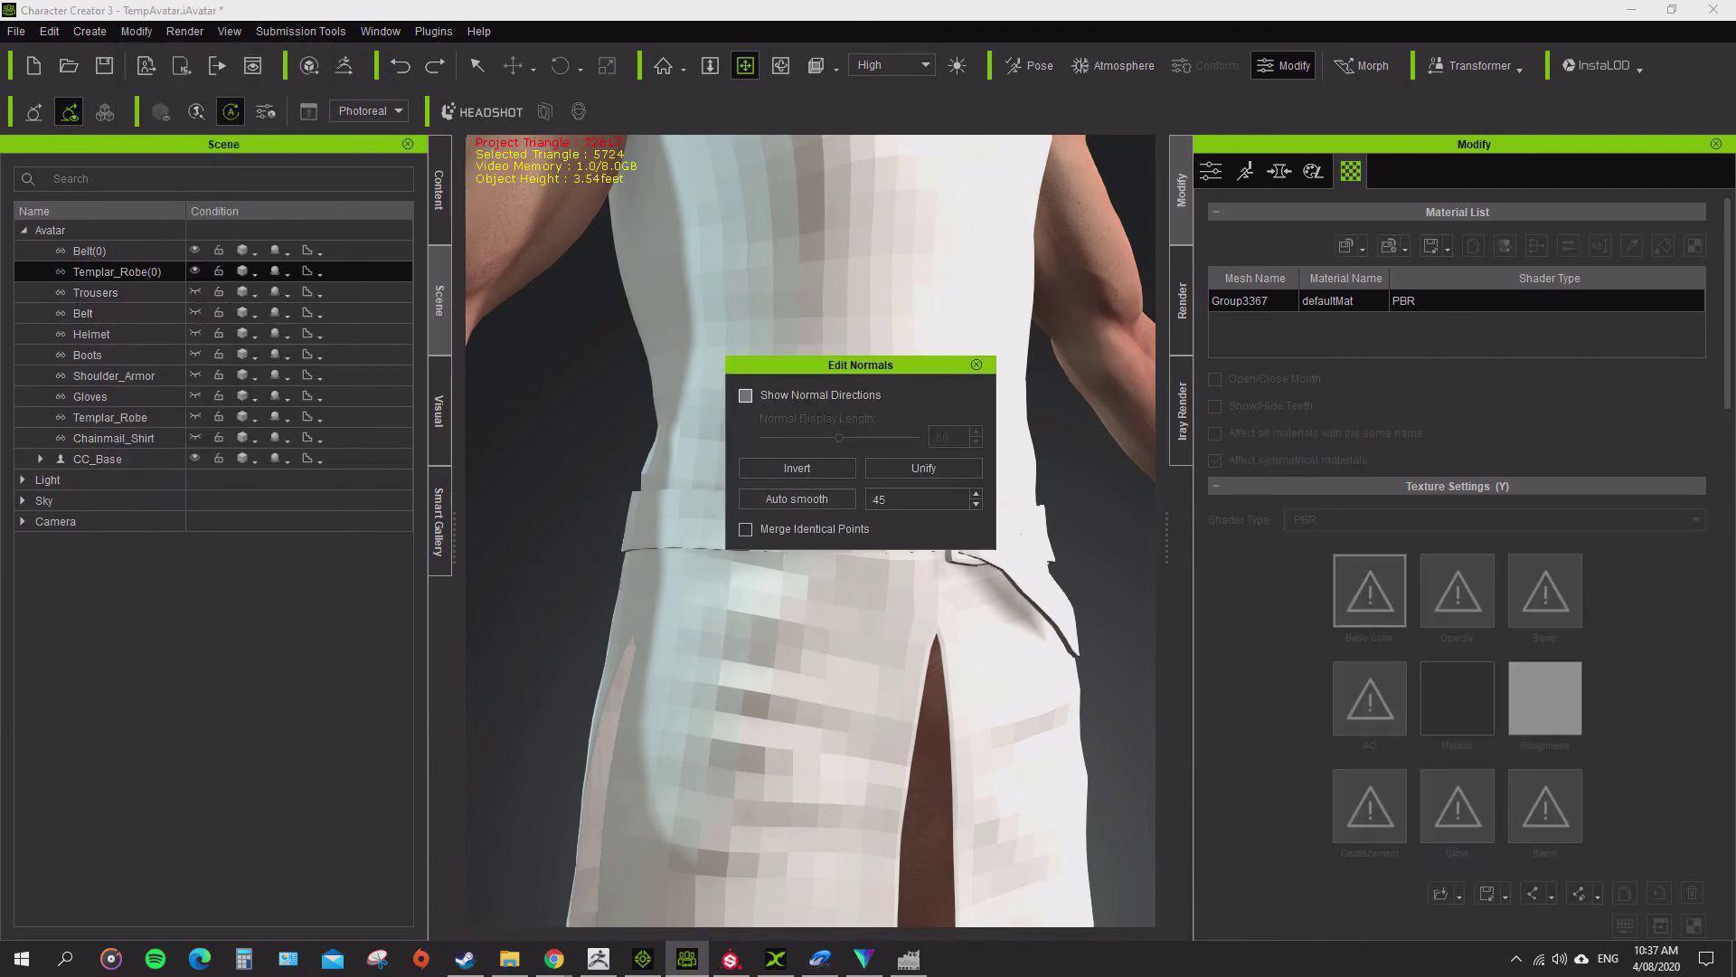
left_click_drag(859, 364, 363, 344)
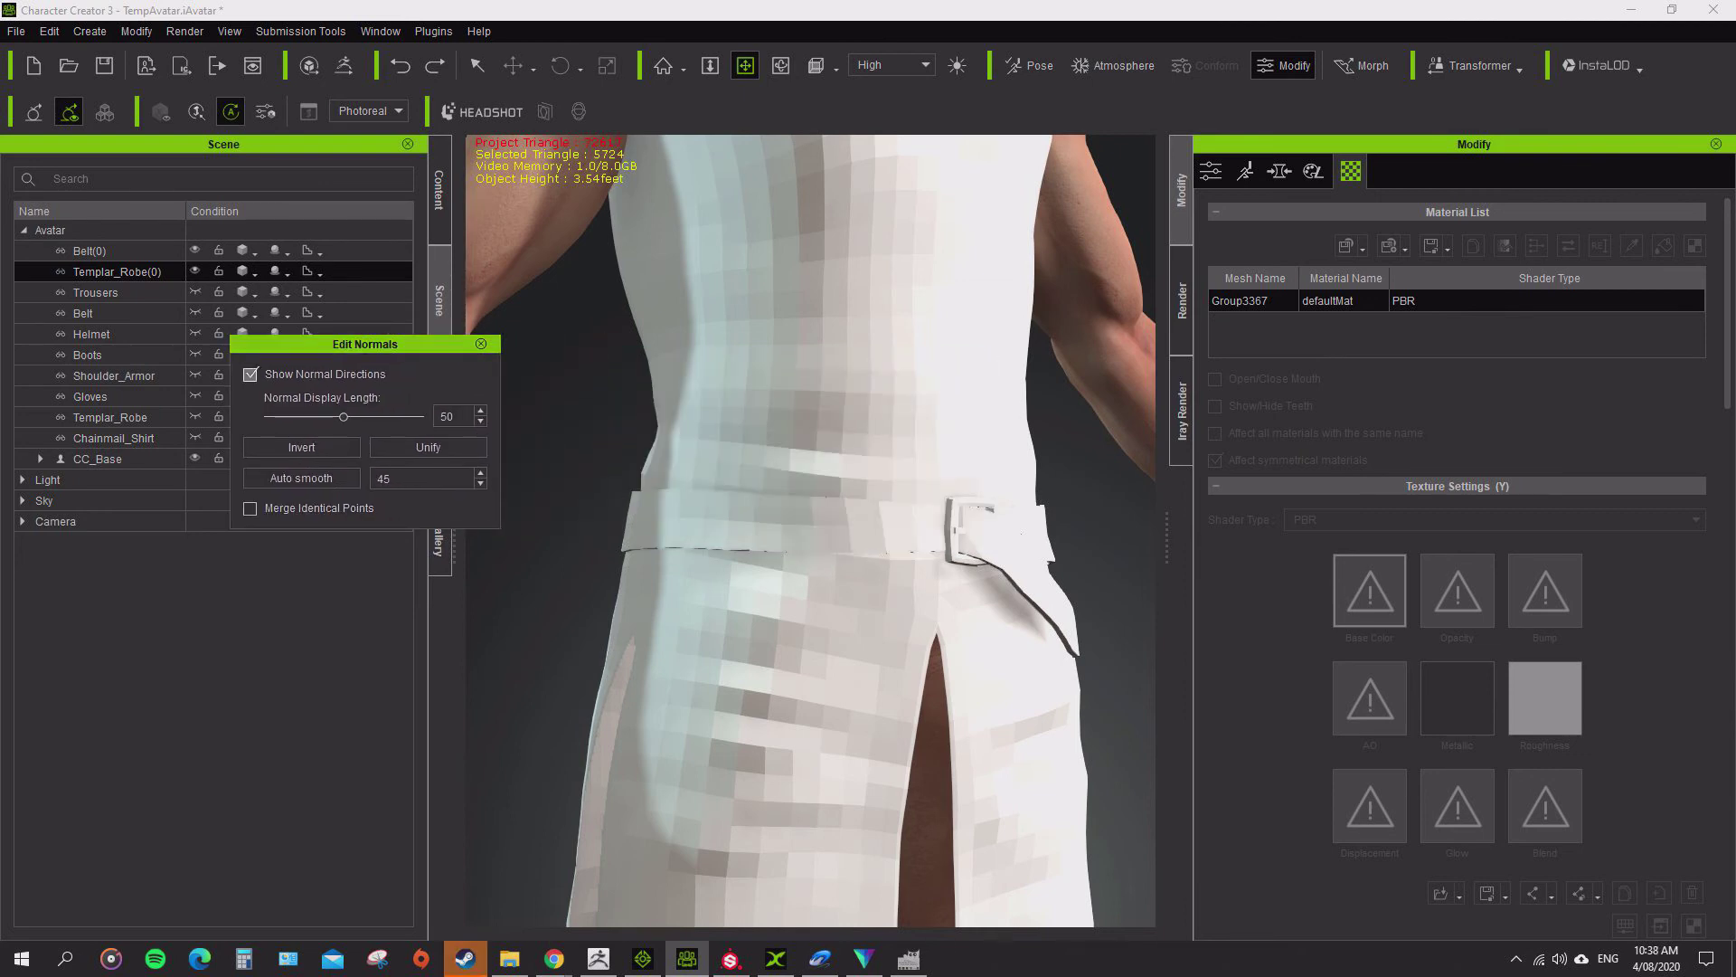
left_click(302, 479)
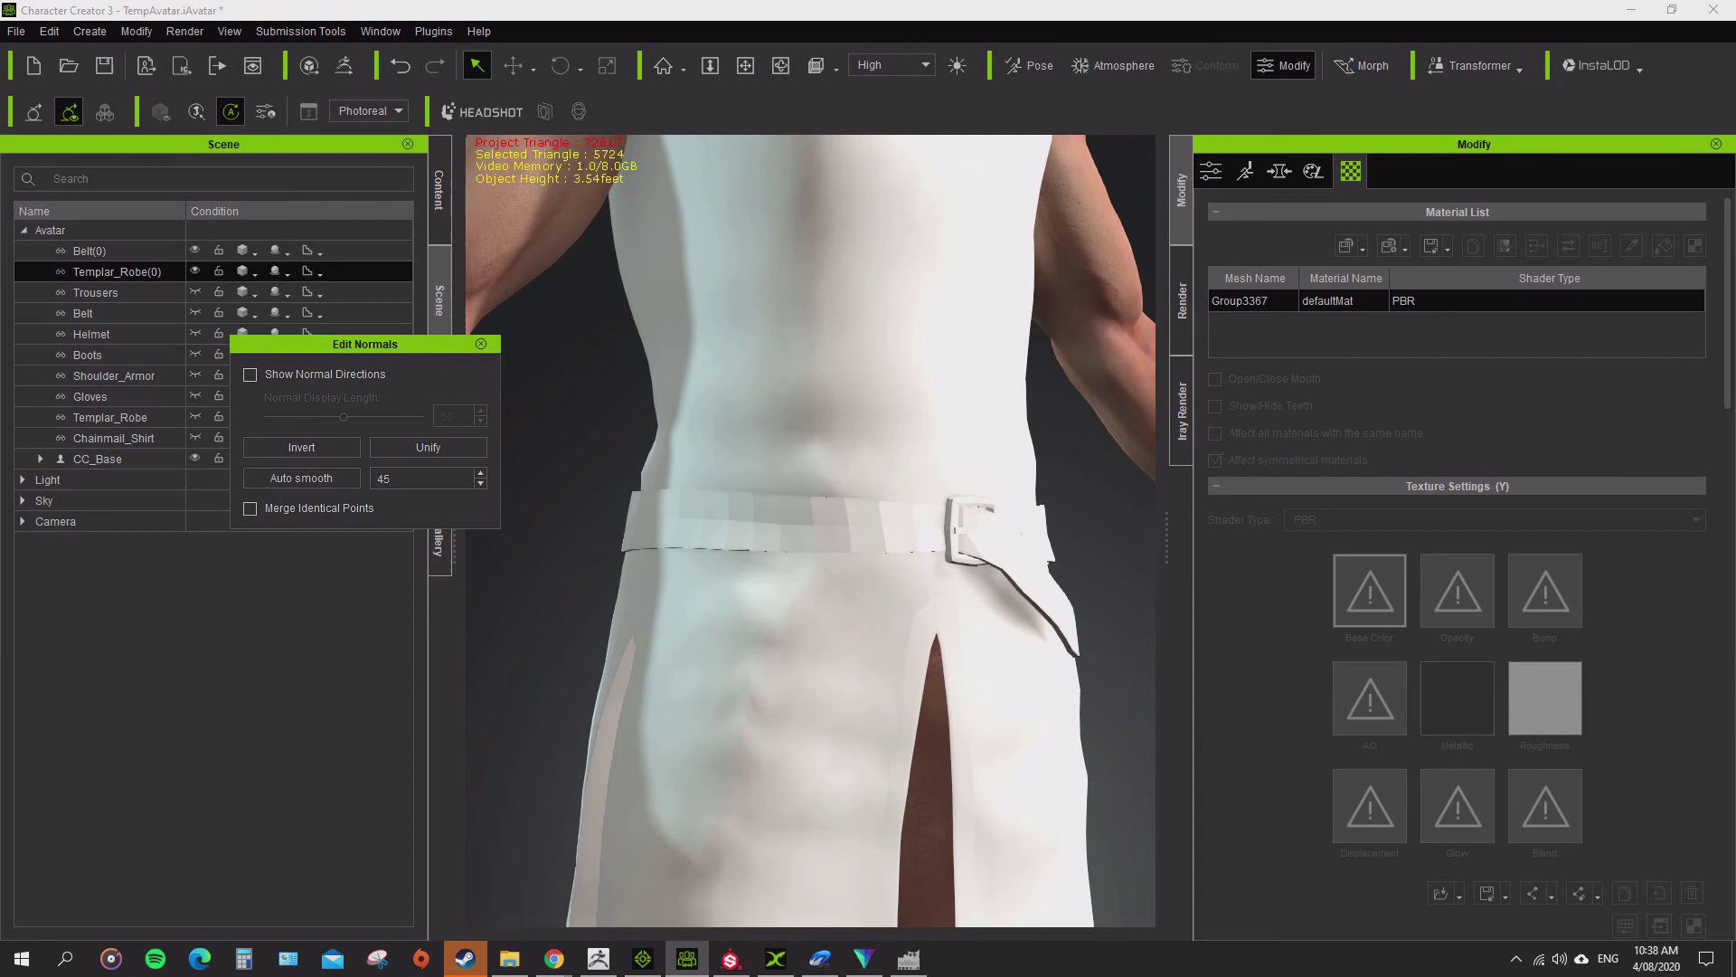
- Examine the robe's surface shading from hem to shoulders and from several angles, then close the normal editing
left_click_drag(805, 389, 805, 723, "alt")
right_click_drag(805, 723, 850, 719, "alt")
left_click_drag(850, 719, 862, 296, "alt")
right_click_drag(863, 296, 805, 298, "alt")
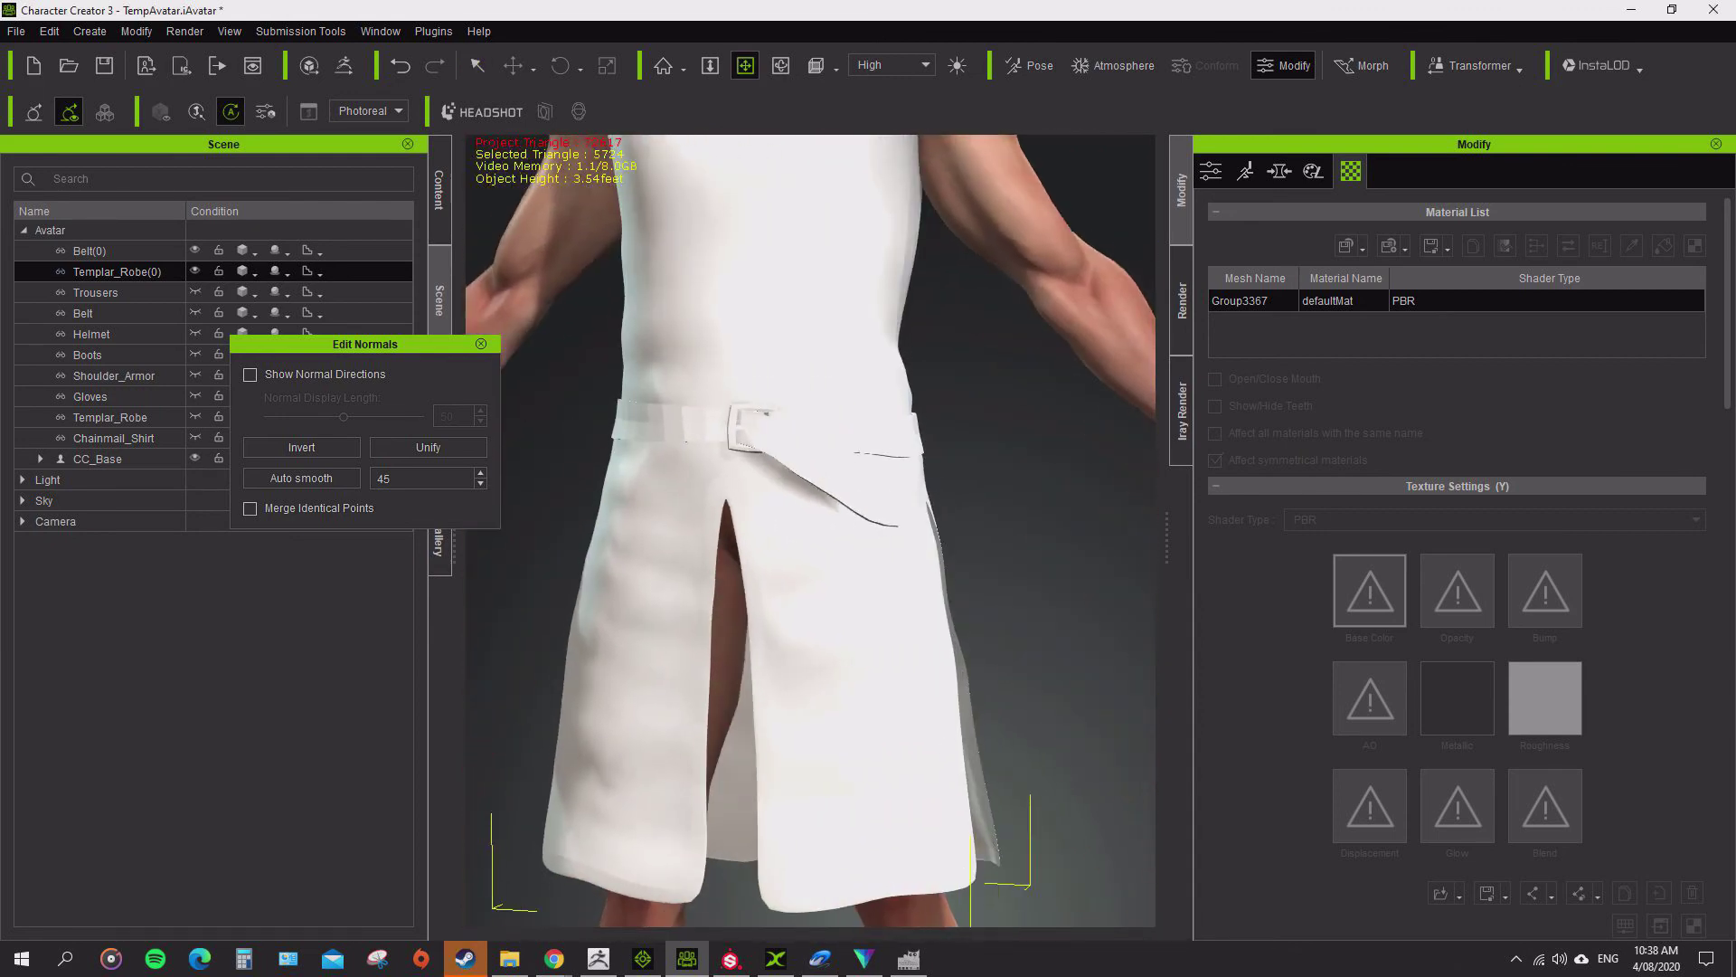
left_click_drag(804, 298, 891, 507, "alt")
right_click_drag(891, 506, 1008, 516, "alt")
right_click_drag(1155, 542, 1155, 542)
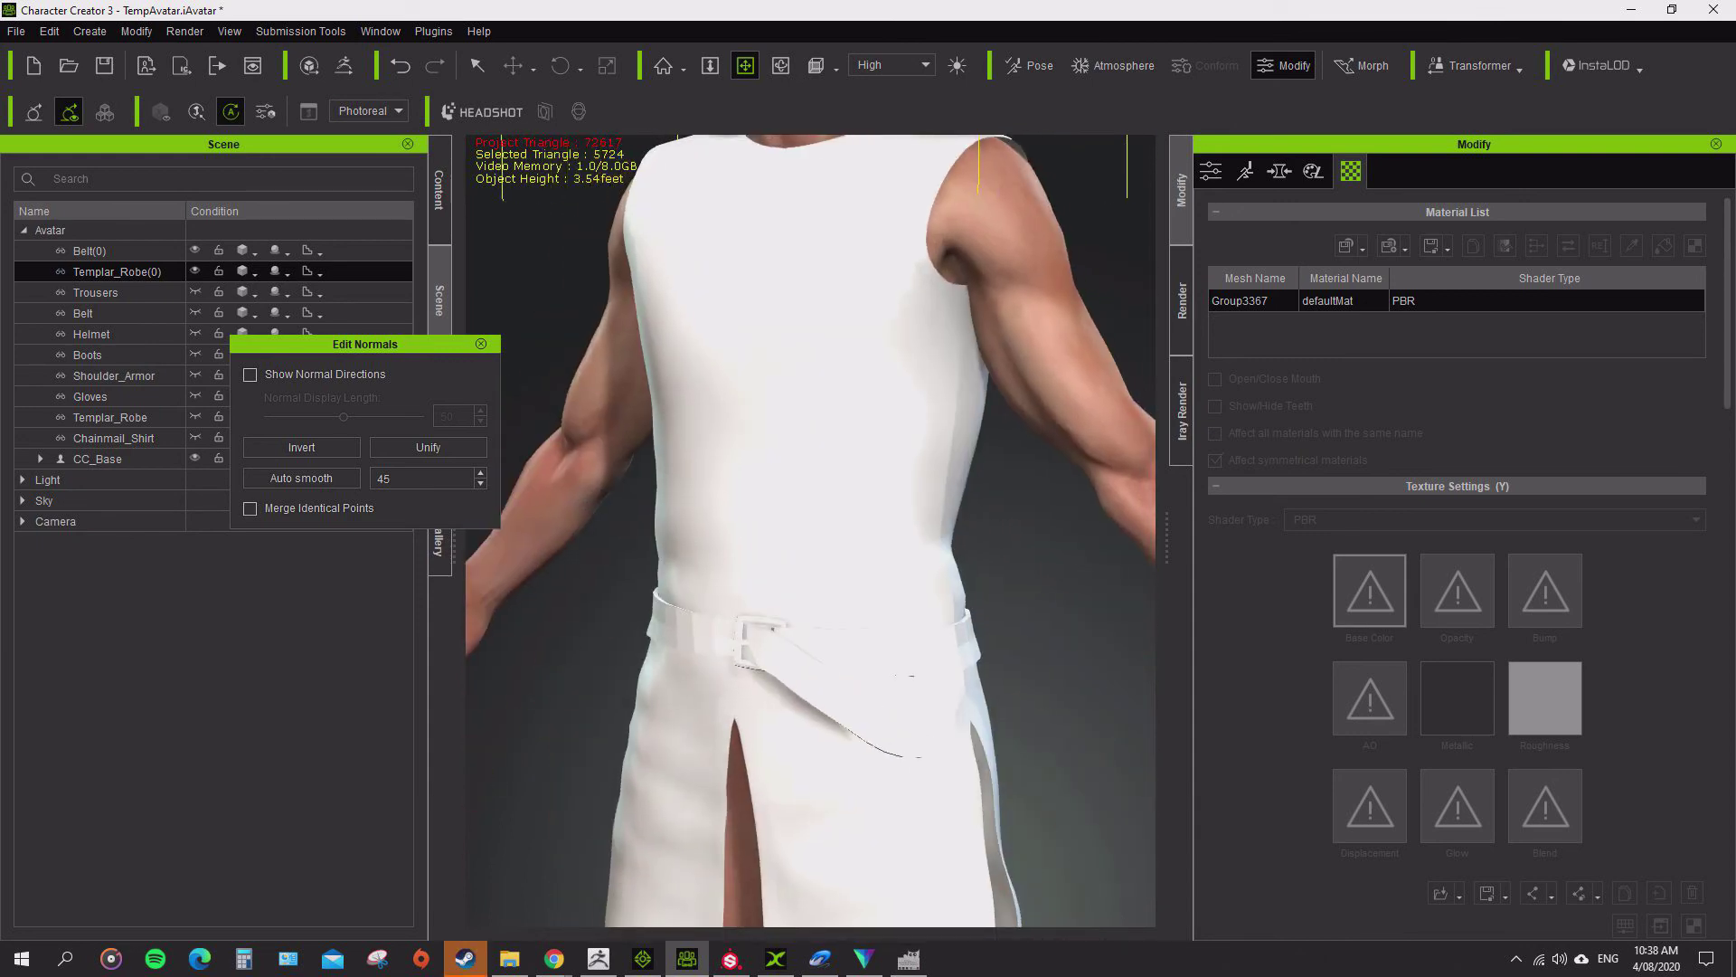
left_click_drag(814, 362, 814, 630)
right_click_drag(995, 542, 692, 538)
left_click_drag(904, 588, 753, 451)
right_click_drag(995, 543, 597, 543)
left_click_drag(723, 453, 890, 535)
mouse_move(813, 543)
right_mouse_down()
mouse_move(787, 542)
mouse_move(827, 542)
right_mouse_up()
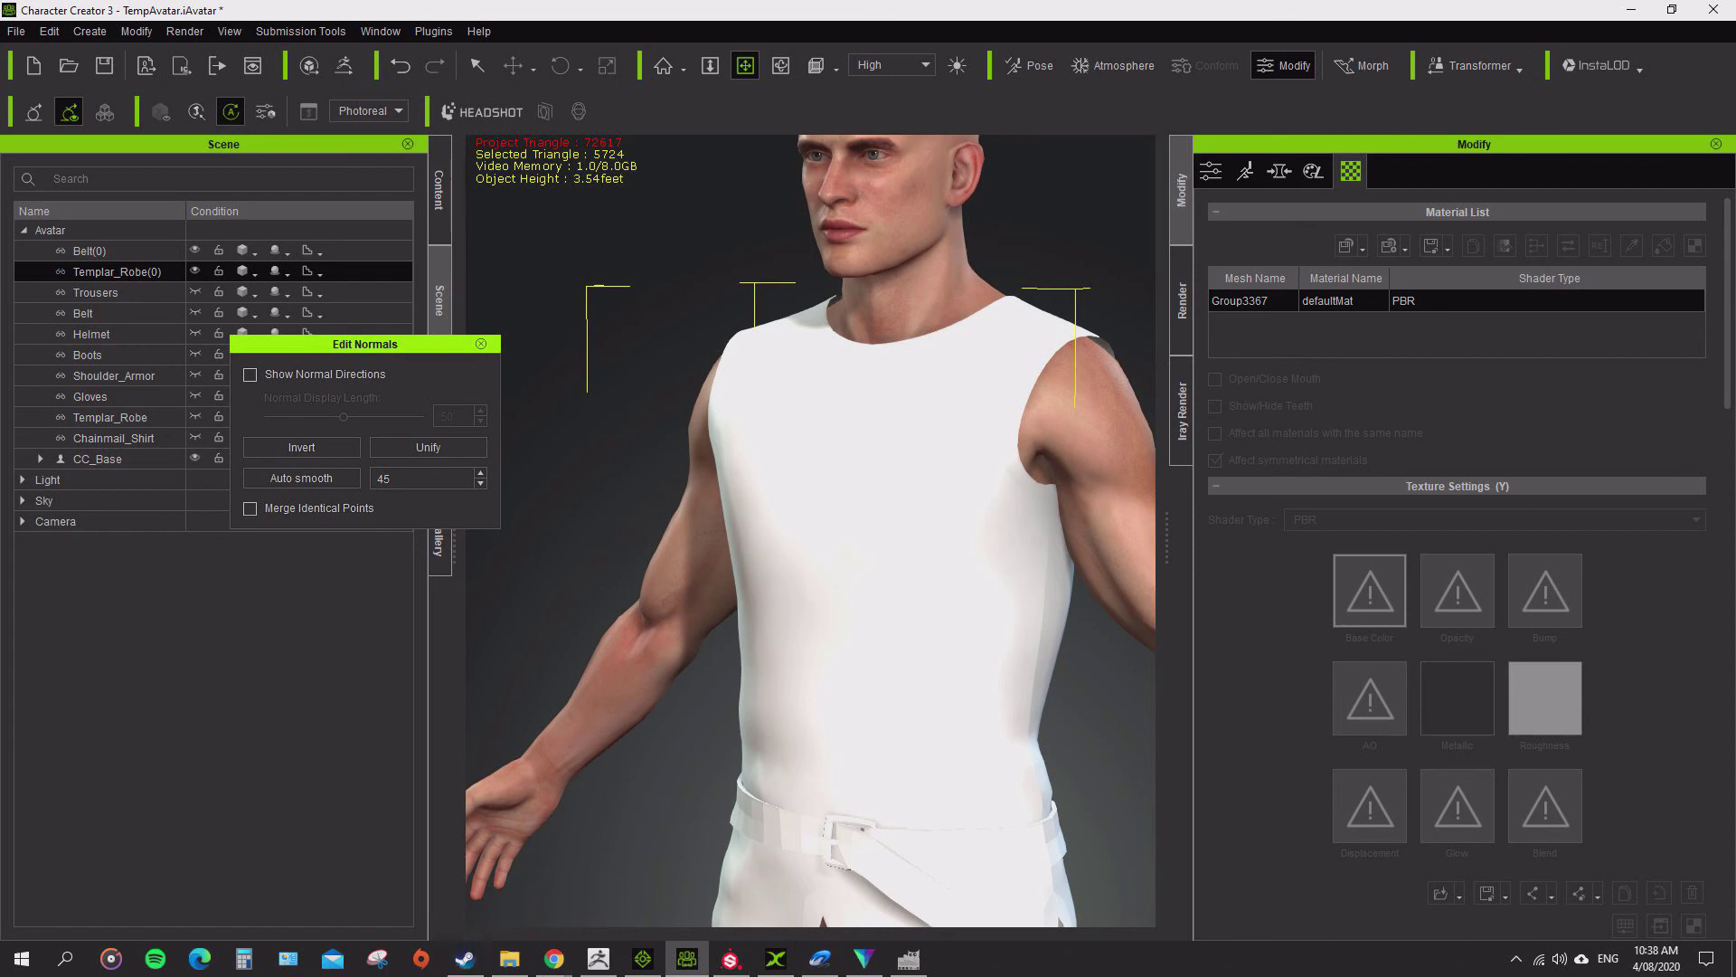
left_click(481, 344)
- Auto smooth the normals of the newly imported belt with an angle of 45 and close the normal editing
scroll(810, 530, "down", 2)
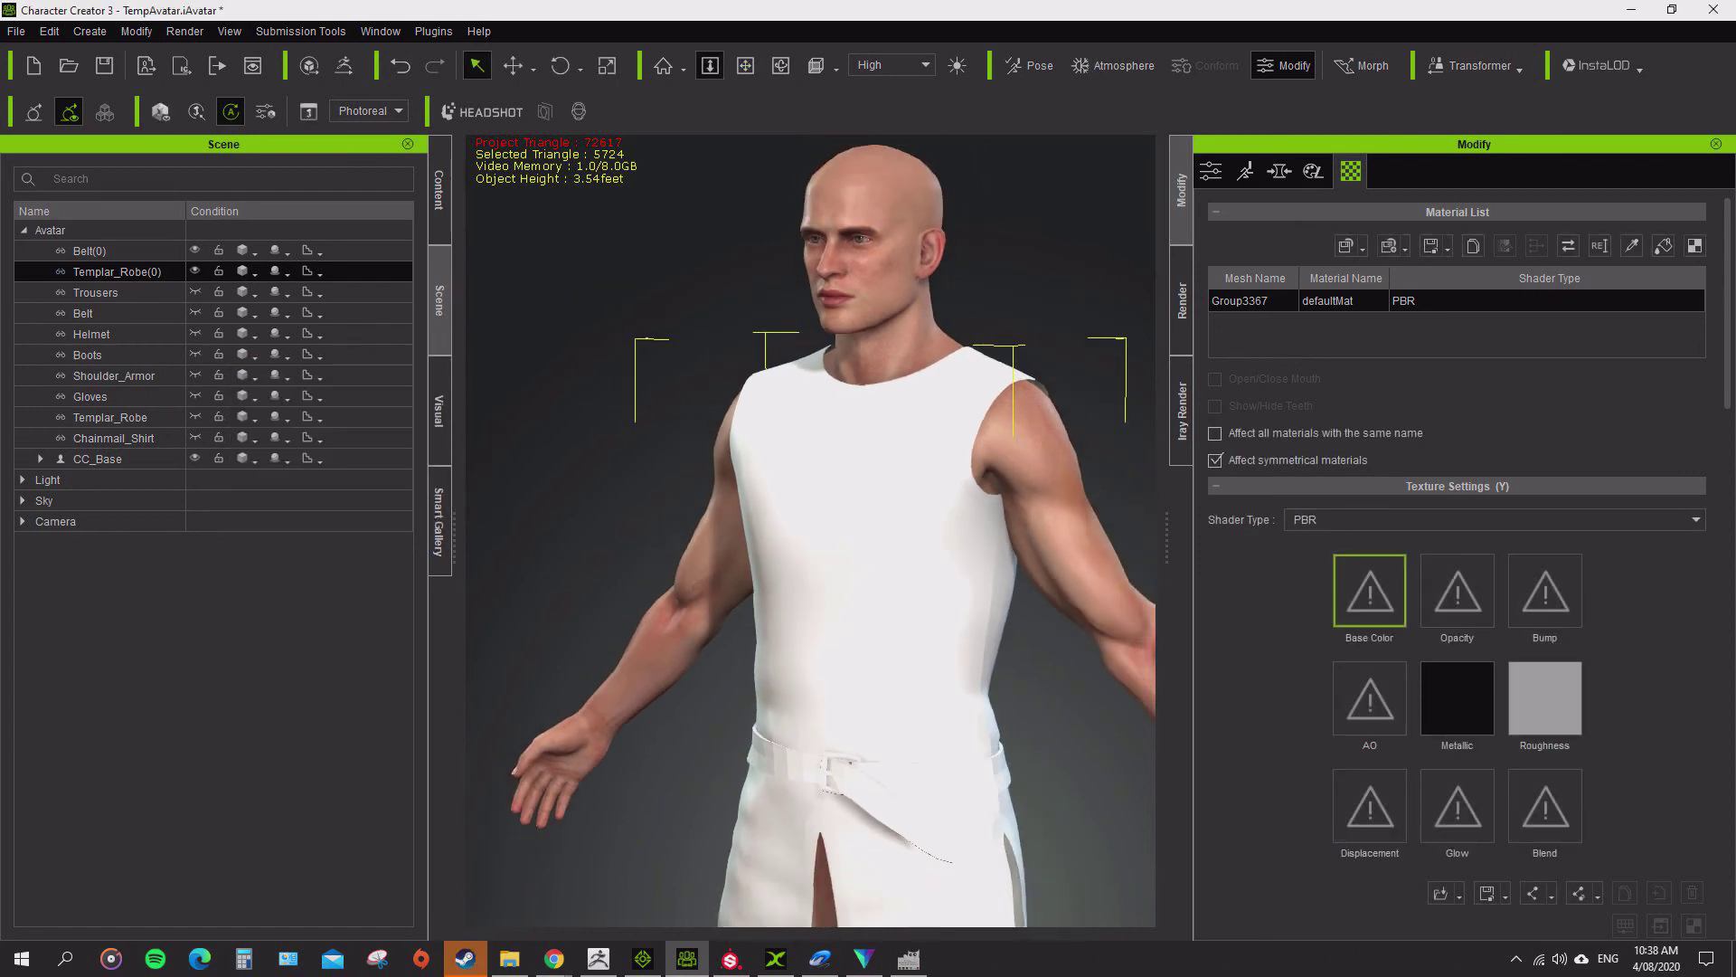
middle_click_drag(868, 669, 728, 425)
mouse_move(728, 452)
right_mouse_down()
mouse_move(994, 461)
mouse_move(751, 452)
right_mouse_up()
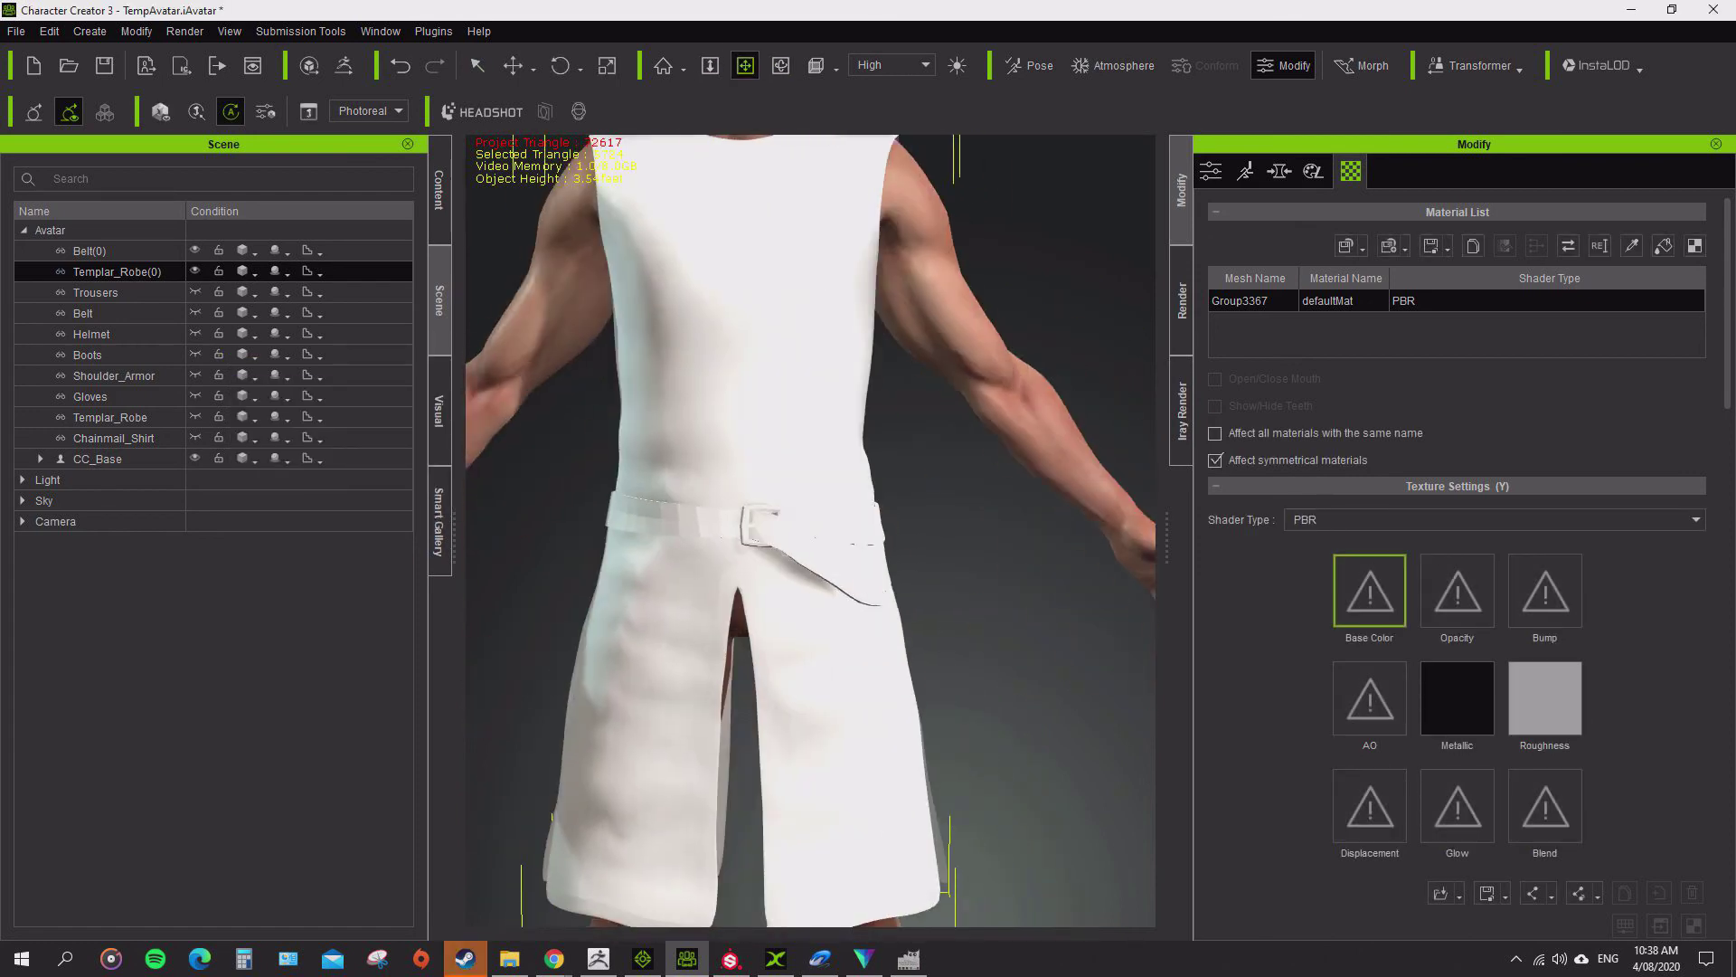
scroll(810, 531, "up", 4)
middle_click_drag(778, 543, 842, 472)
right_click_drag(842, 473, 732, 470)
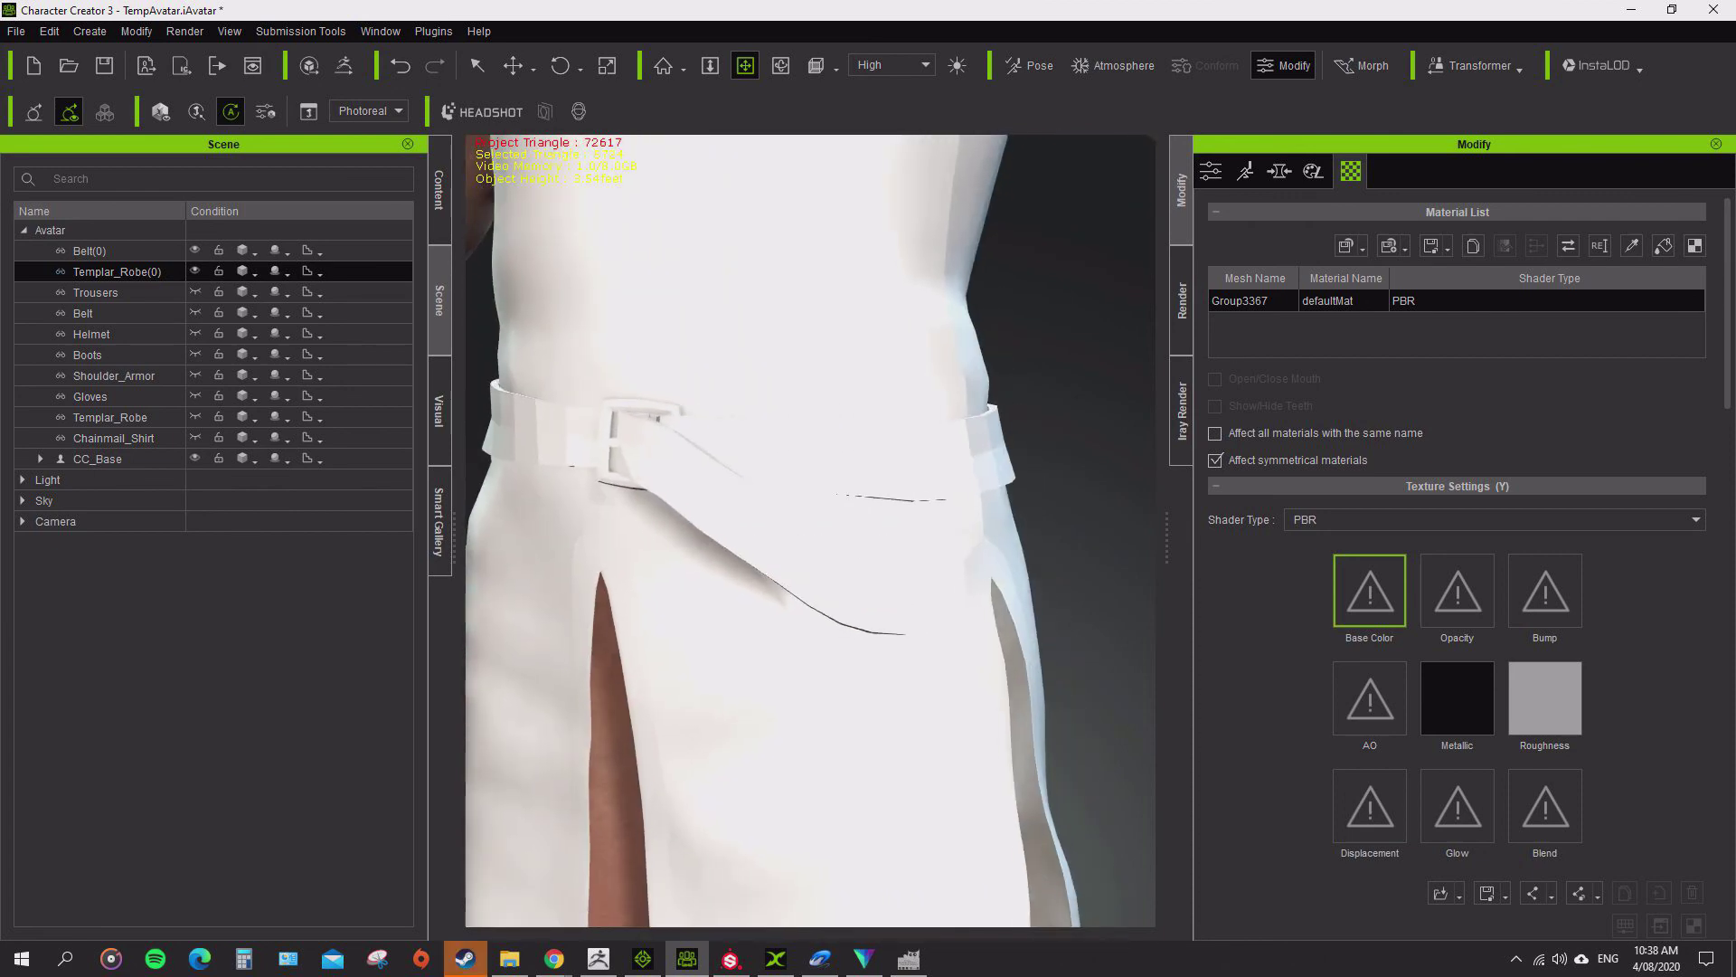
left_click(90, 251)
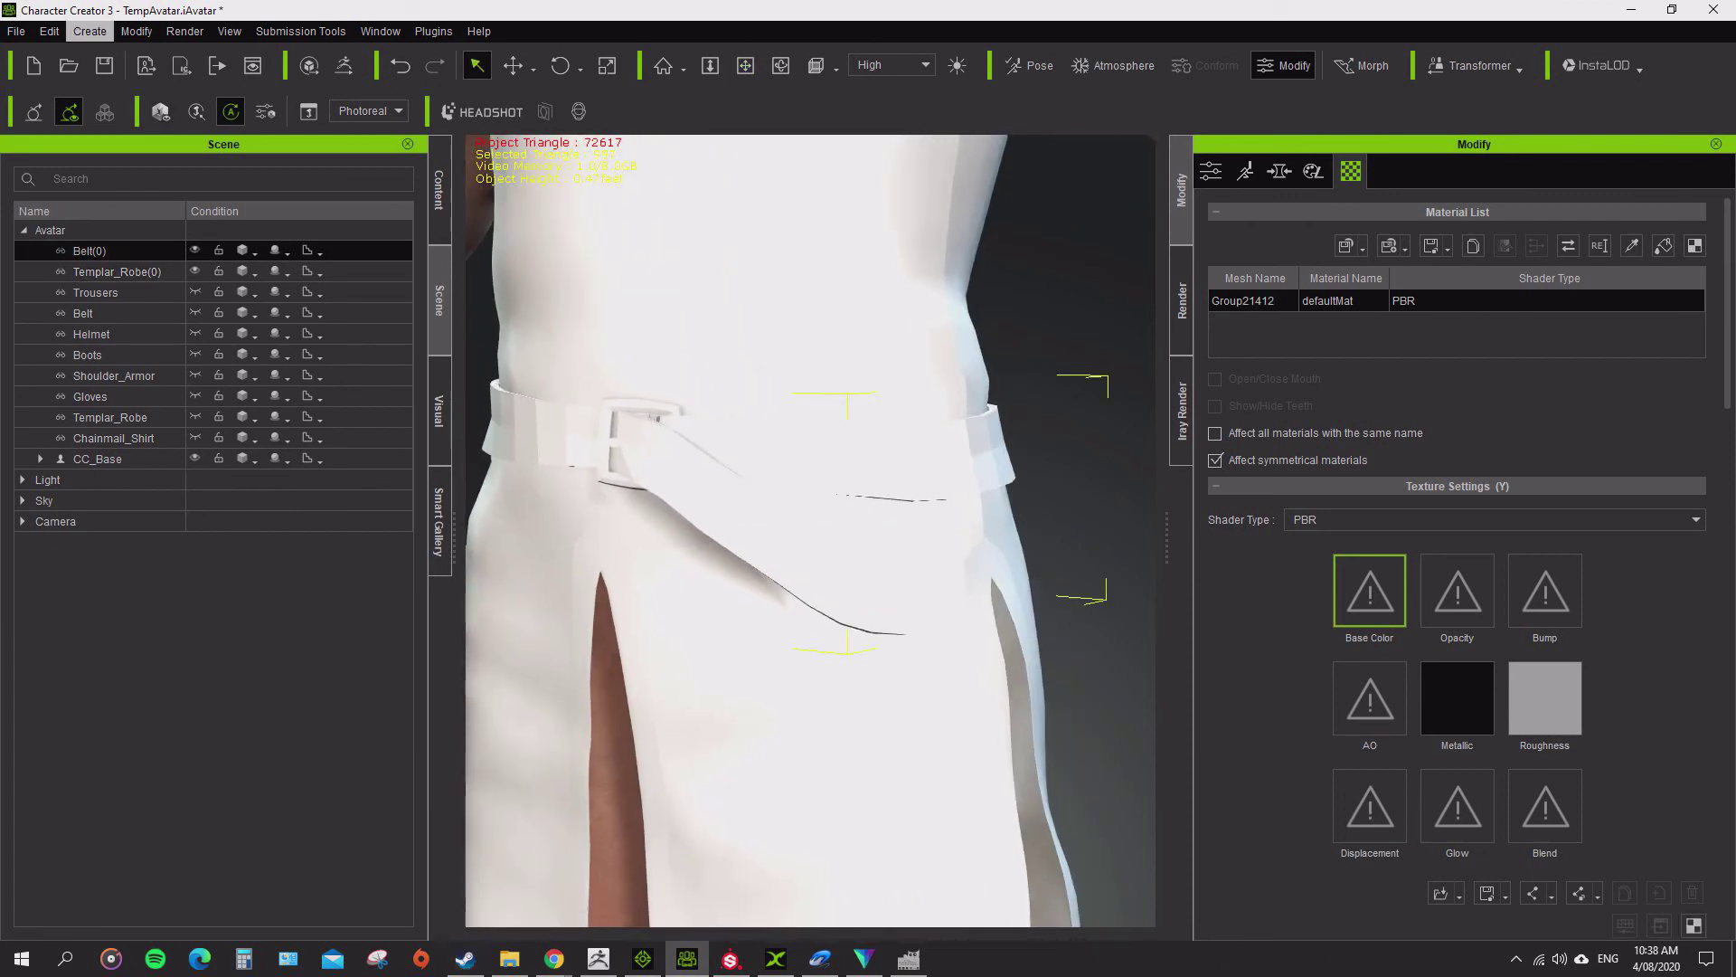
left_click(90, 32)
mouse_move(137, 32)
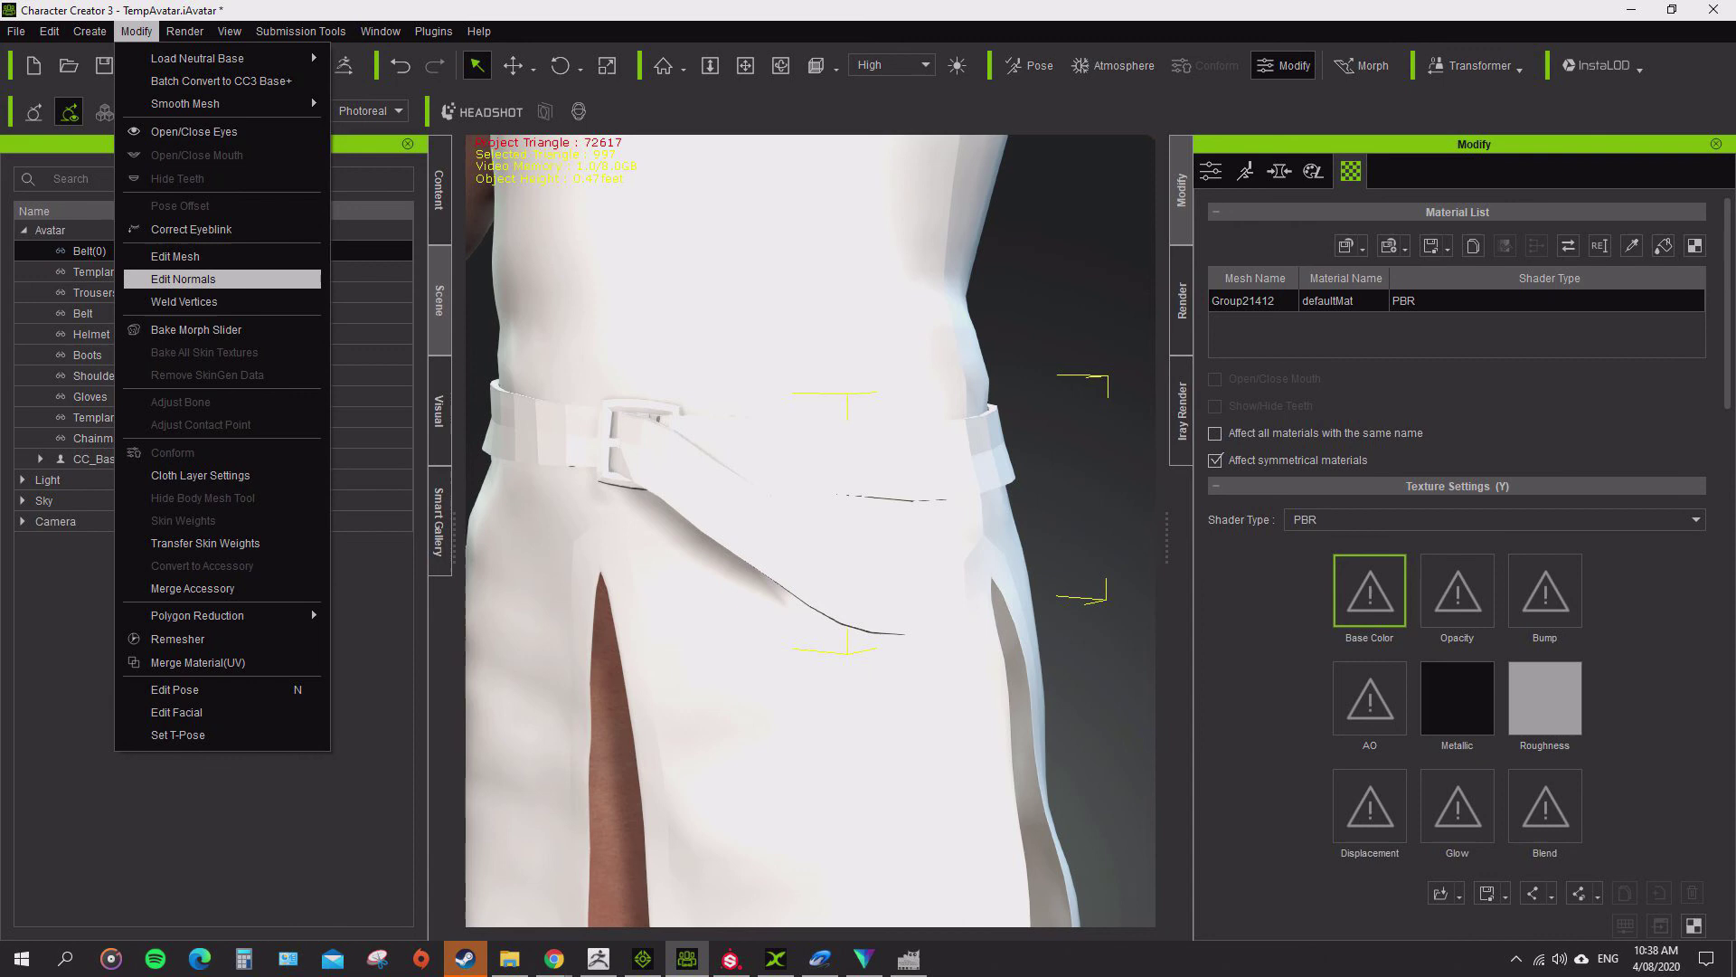
left_click(183, 278)
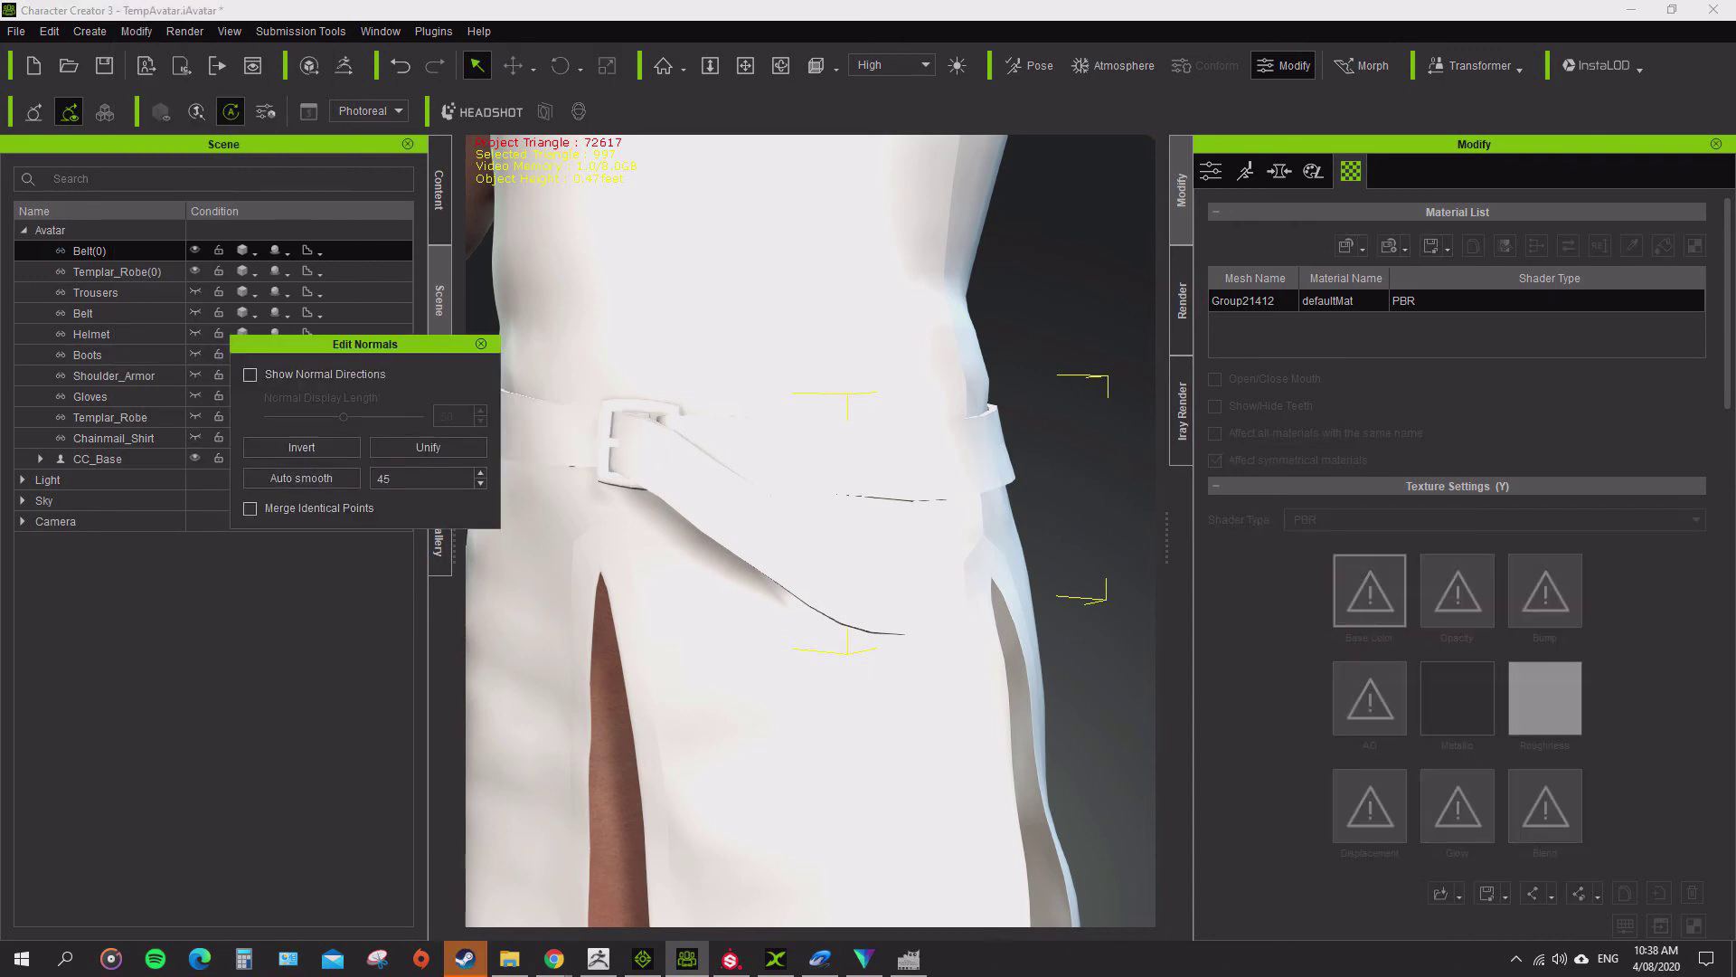
left_click(481, 344)
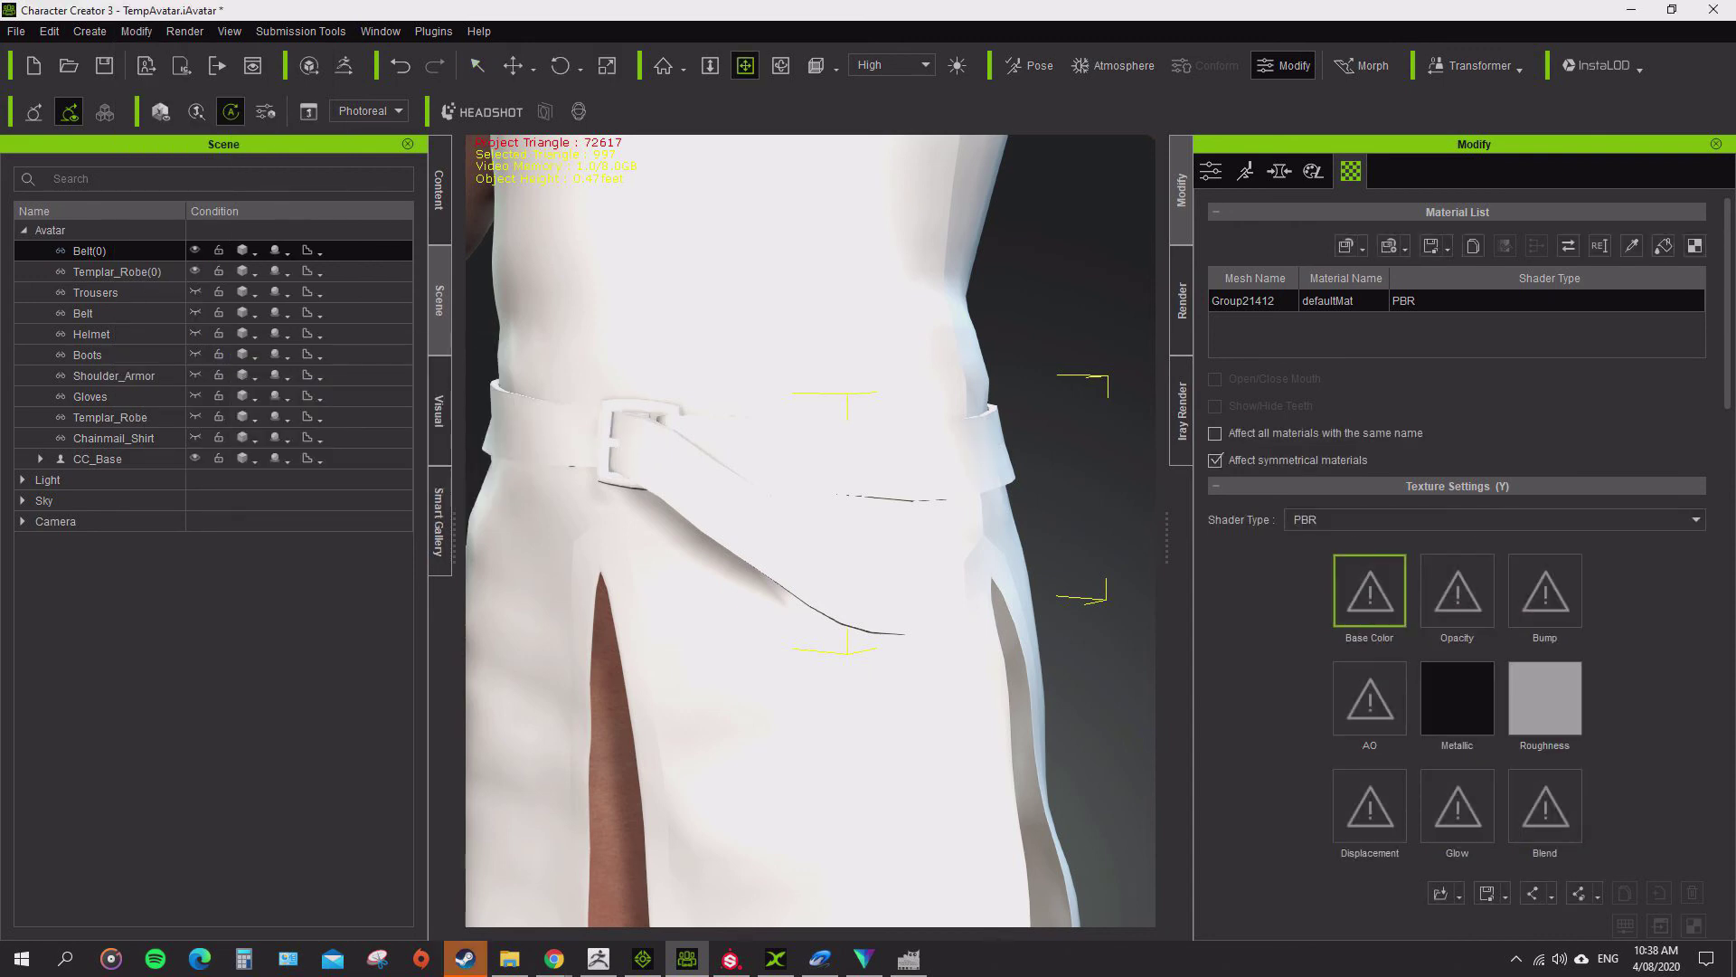
- Examine the belt and robe together from the side, checking their shading and fit around the hips
right_click_drag(723, 525, 642, 533)
scroll(904, 524, "up", 3)
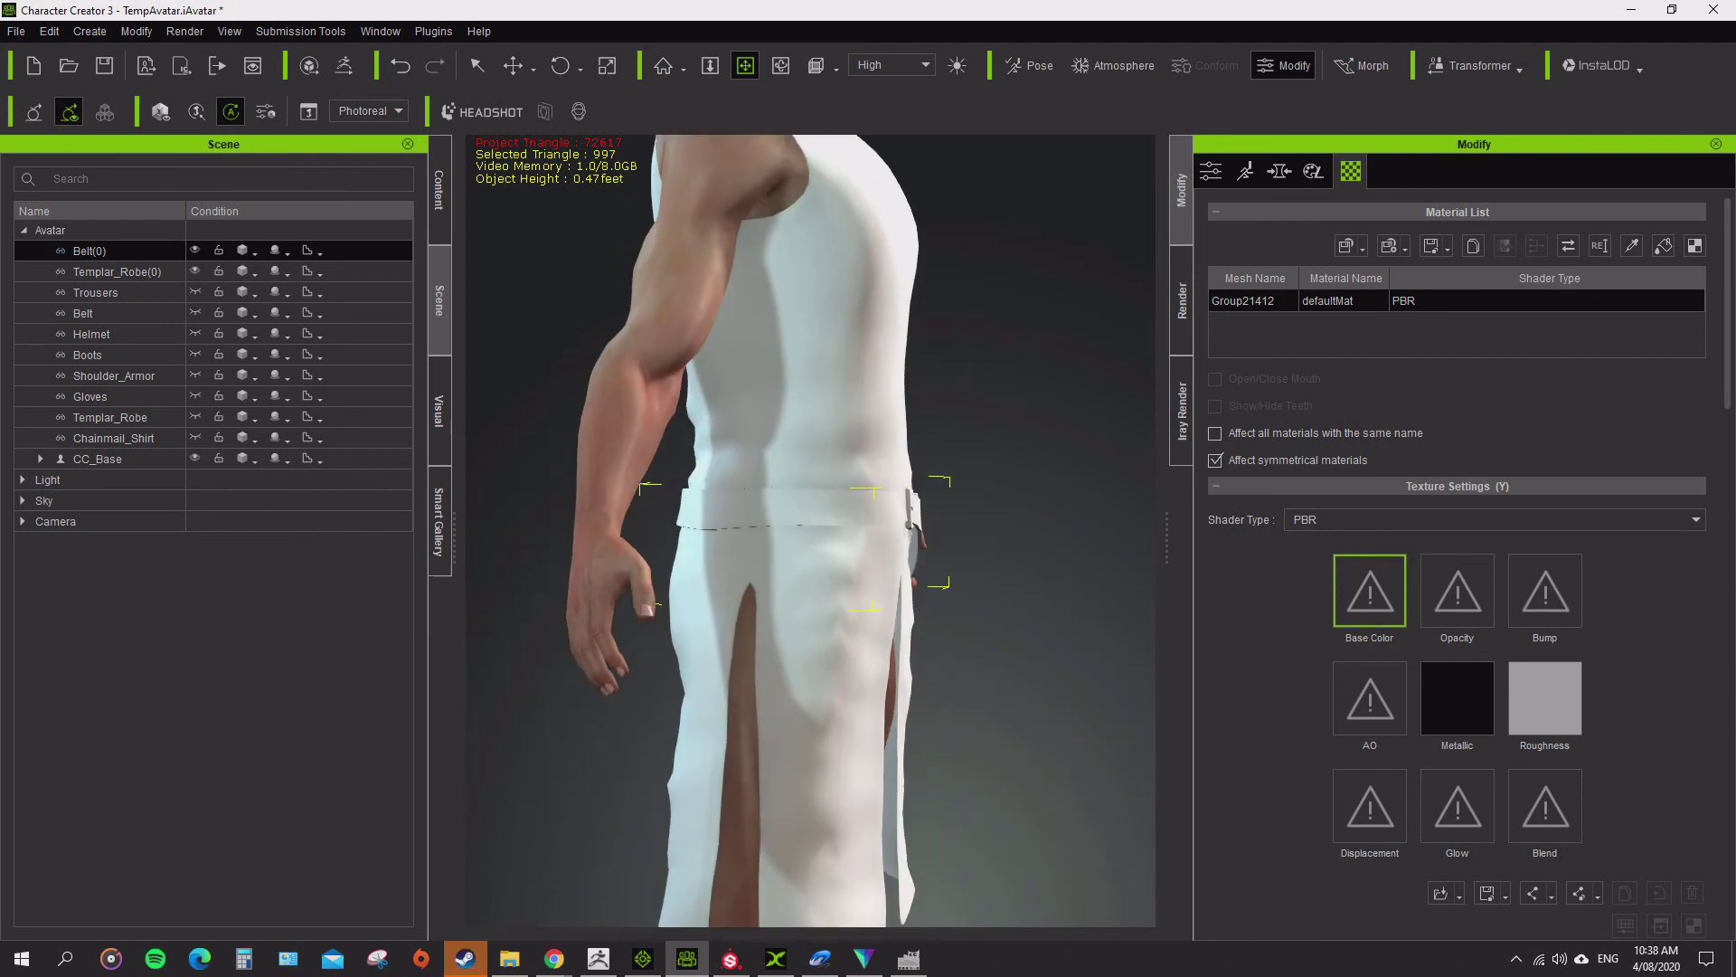
right_click_drag(795, 533, 597, 535)
scroll(814, 533, "down", 4)
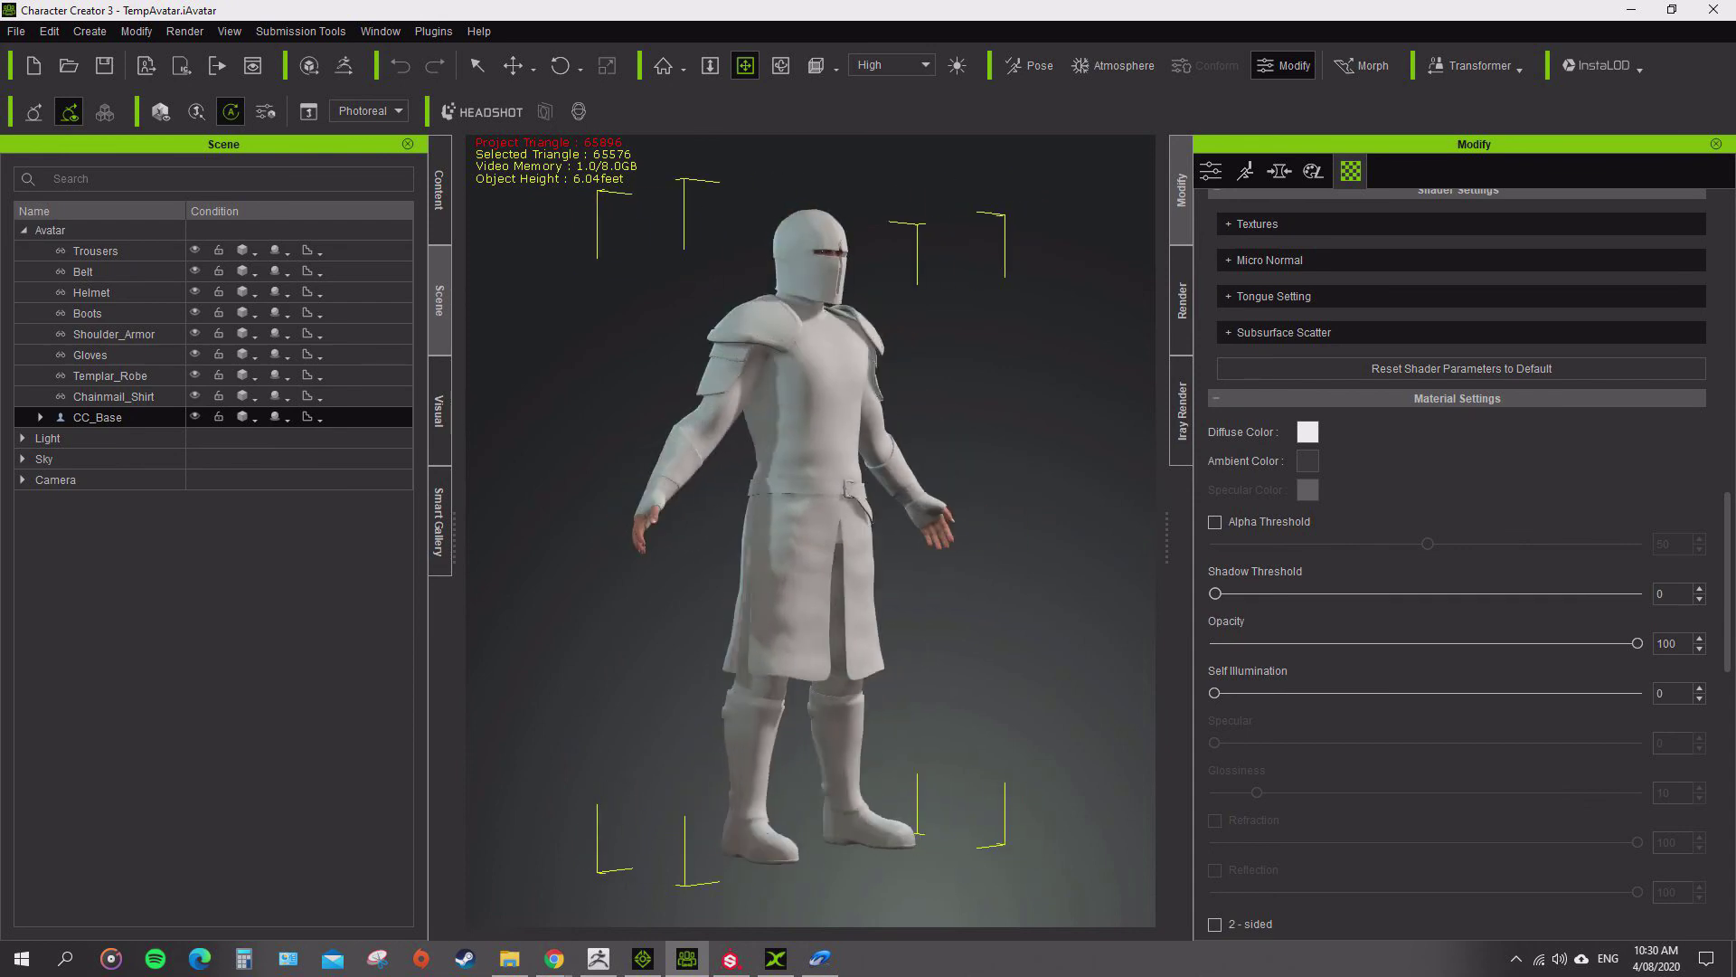
- Examine the complete armour set on the character from the front, from the robe and belt up to the helmet
right_click_drag(796, 533, 841, 534)
scroll(810, 531, "up", 7)
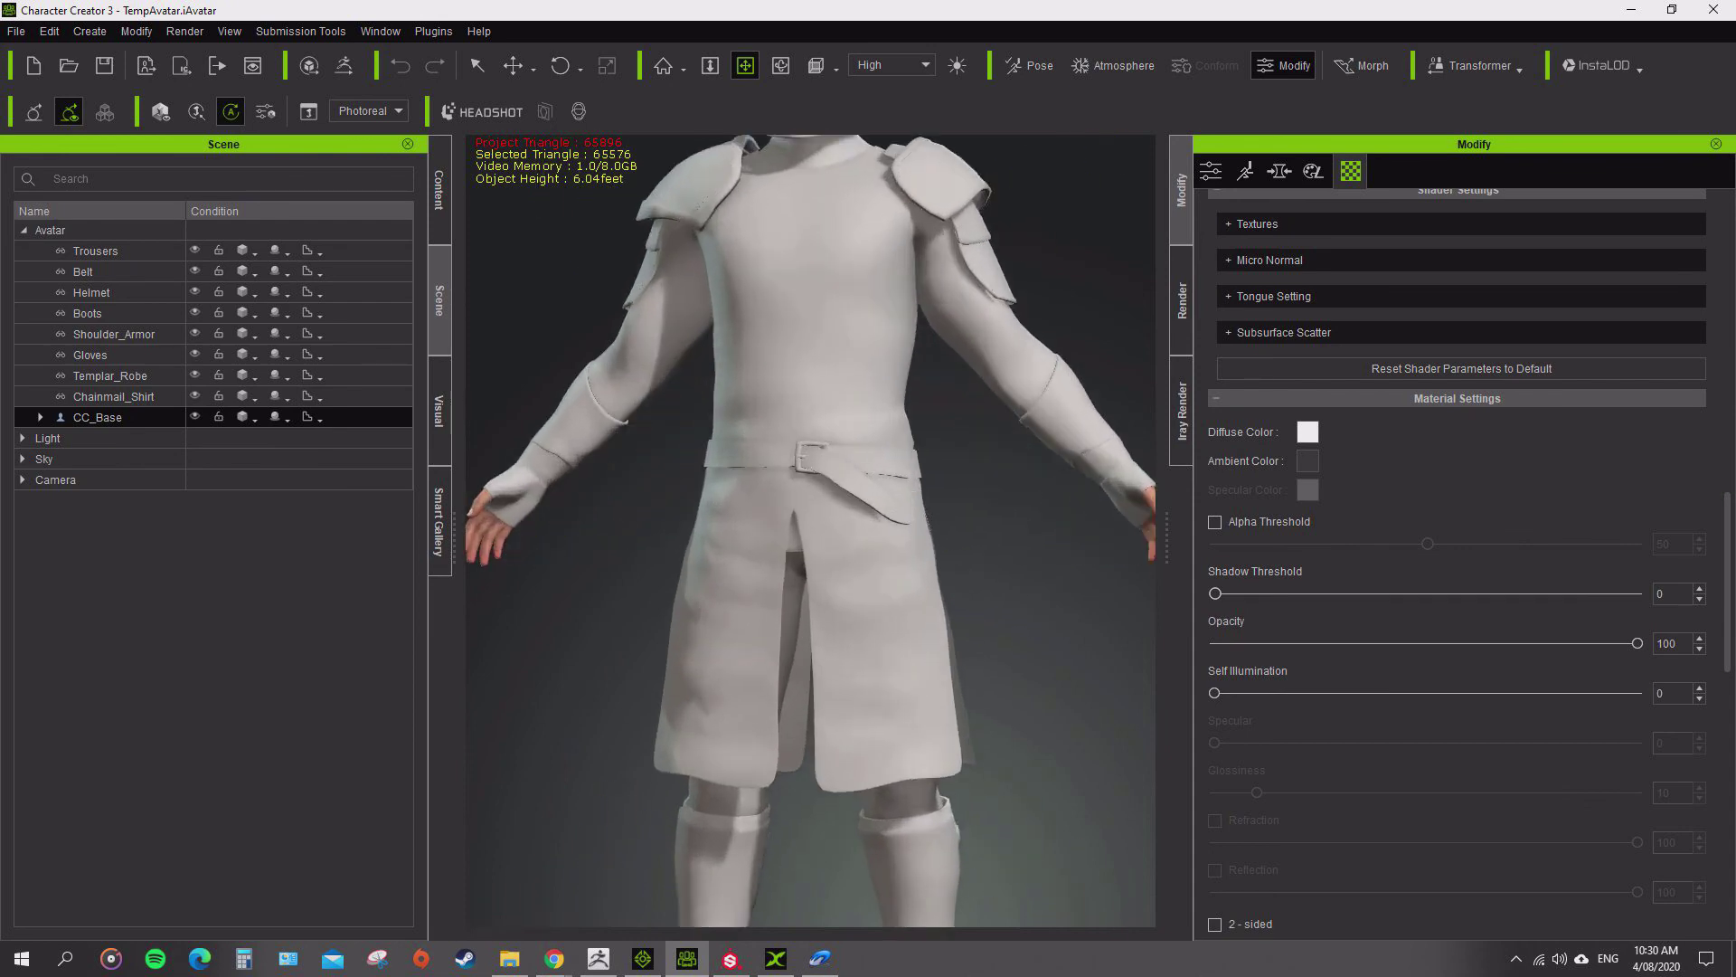
left_click_drag(810, 452, 810, 762)
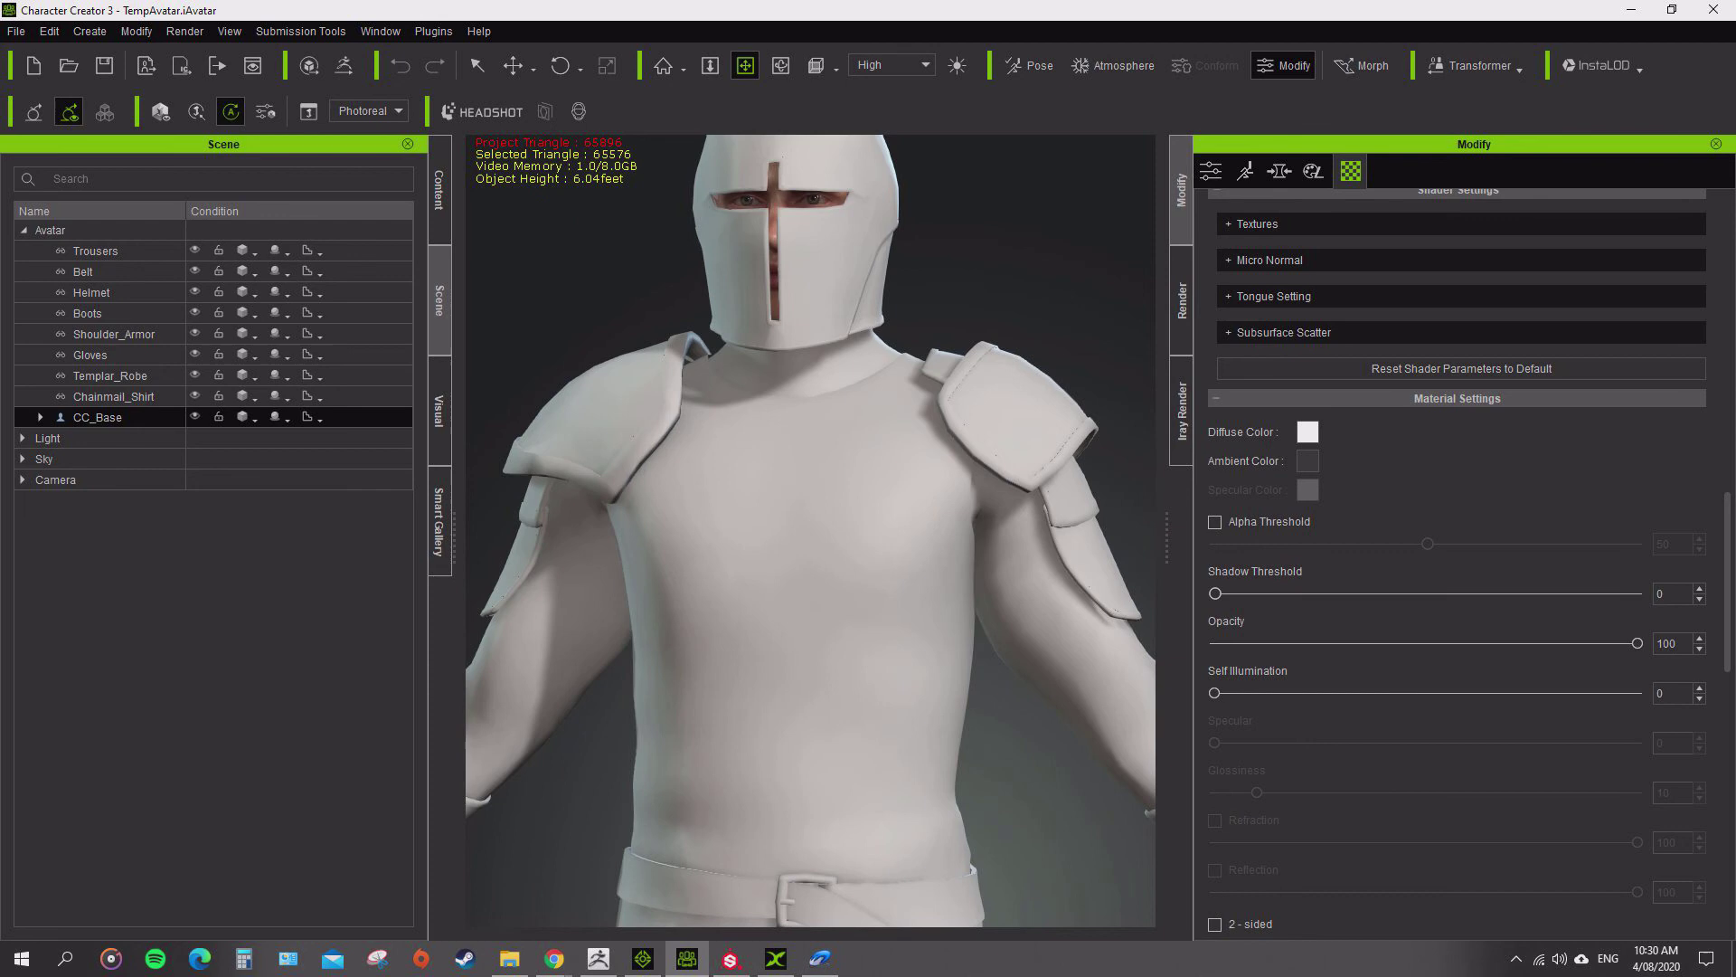